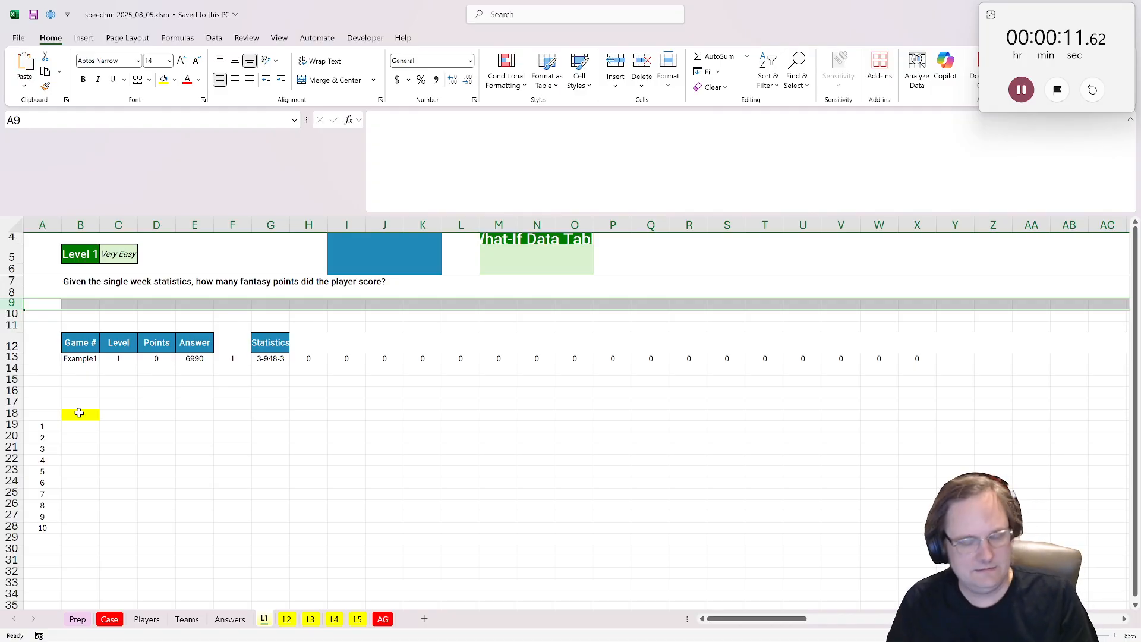
# - Begin a SUMPRODUCT formula in cell B18 of L1 whose first array is xtextsplit of G13 with "-" as the delimiter
pyautogui.click(79, 413)
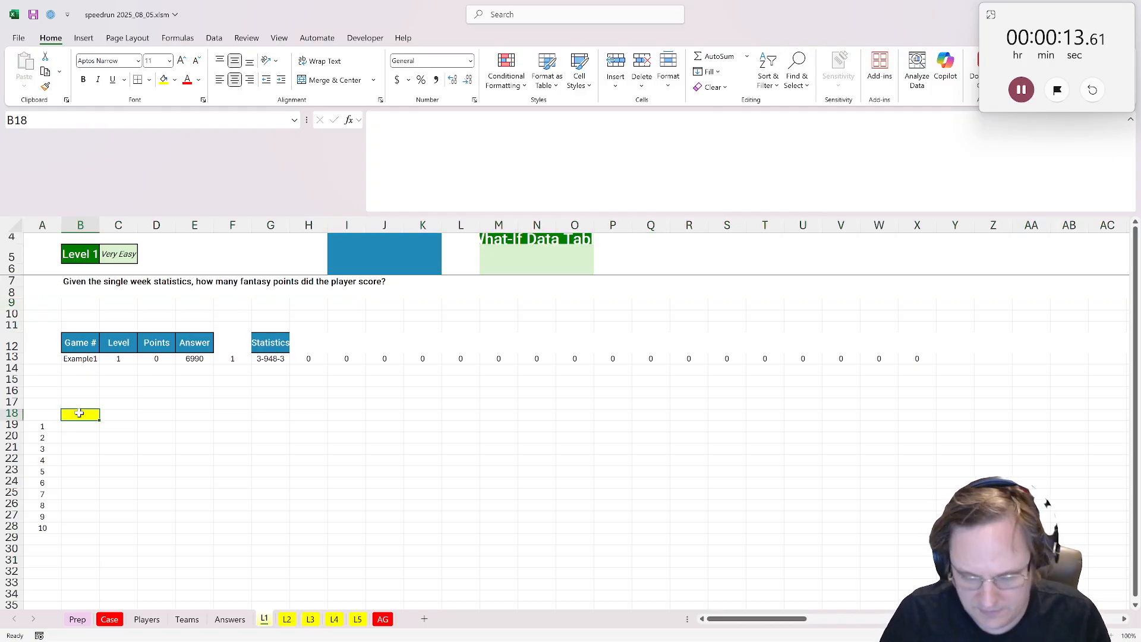
pyautogui.write('=sumproduct(t')
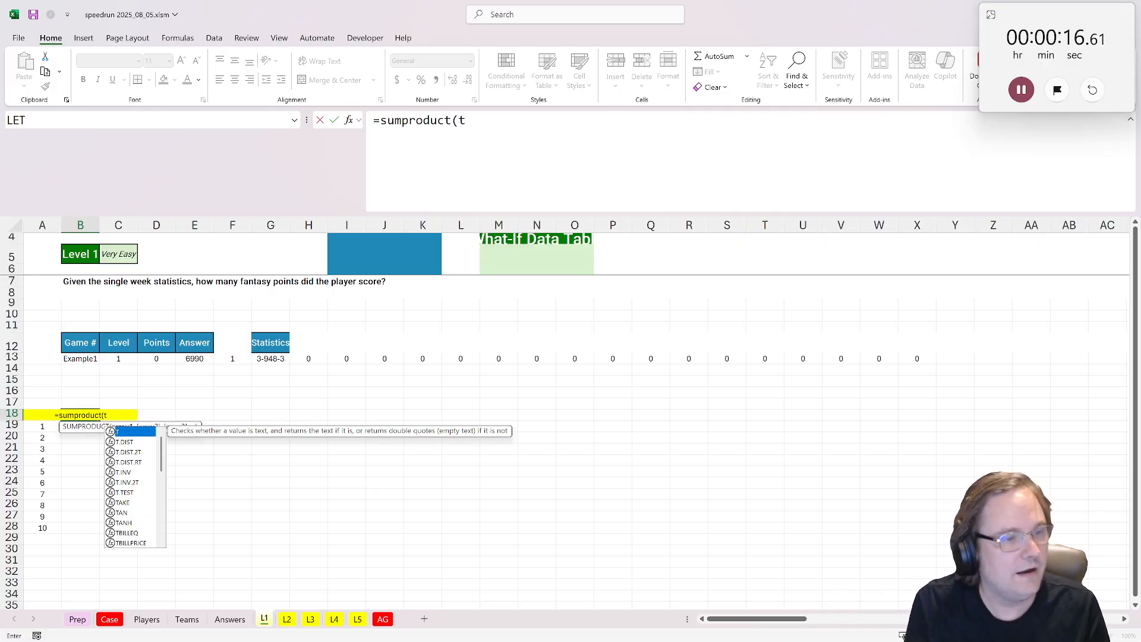
pyautogui.press('BackSpace')
pyautogui.write('xtextsplit(')
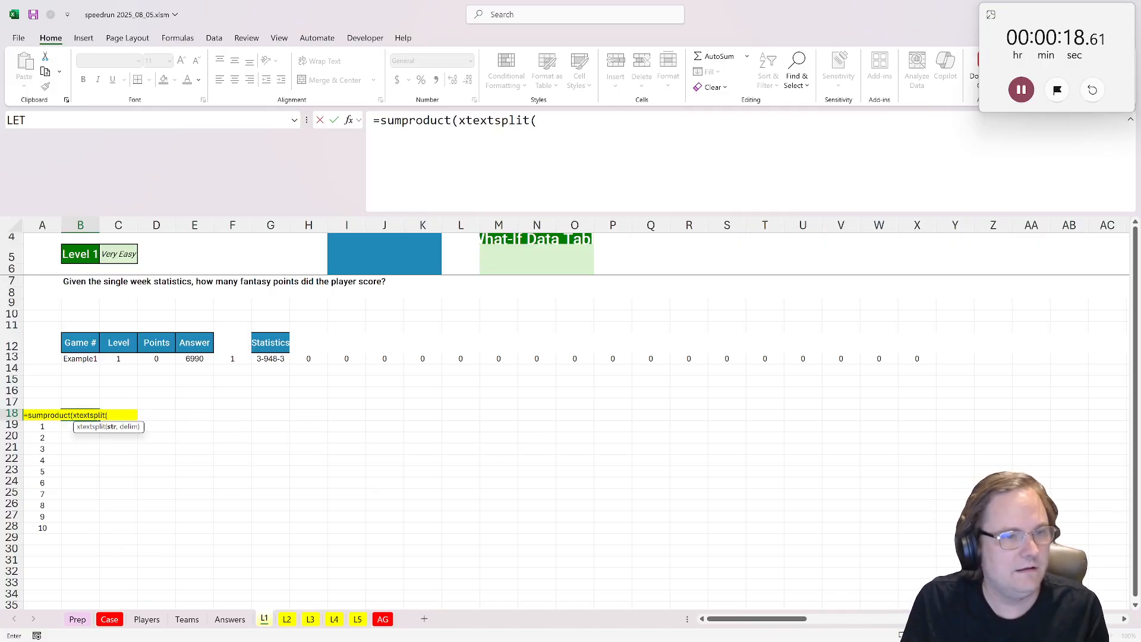
pyautogui.click(276, 358)
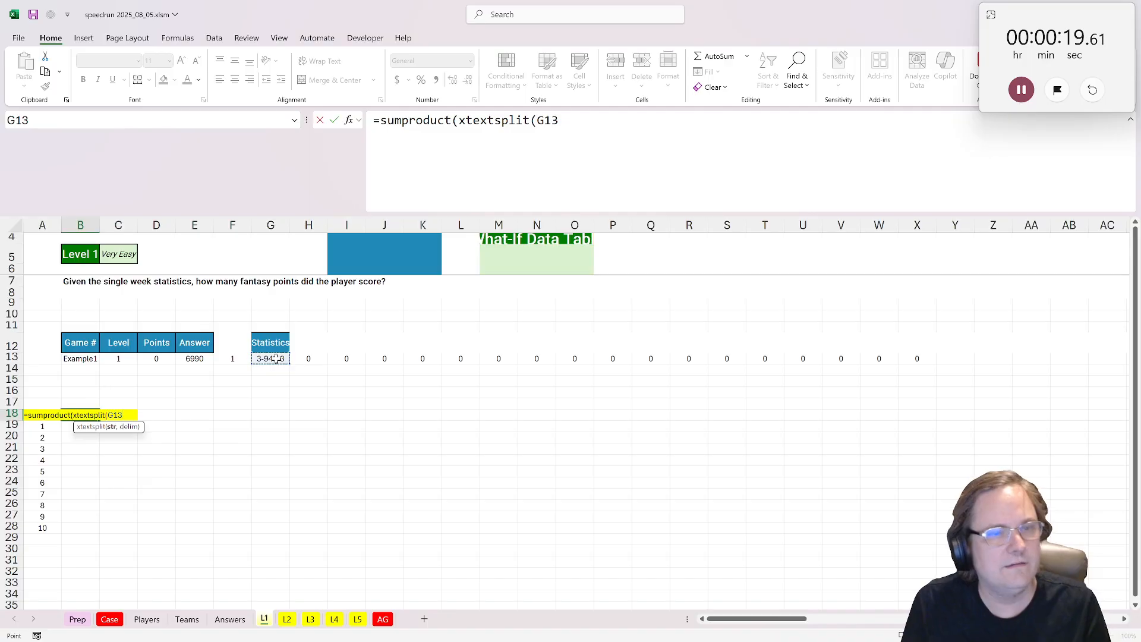
pyautogui.write(',"')
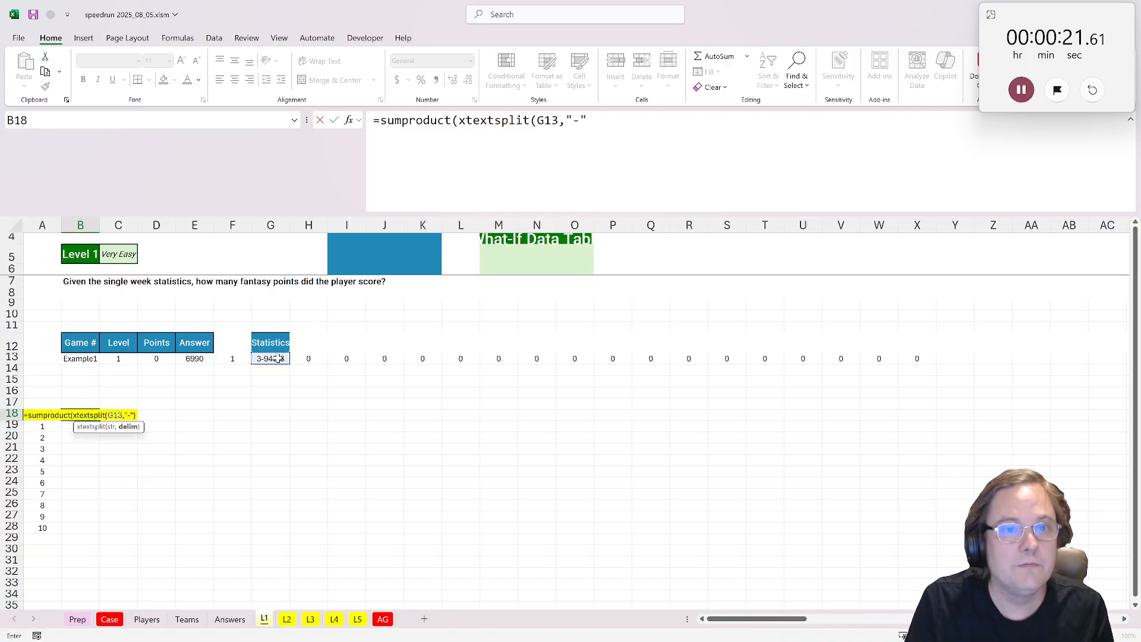
pyautogui.write('-")')
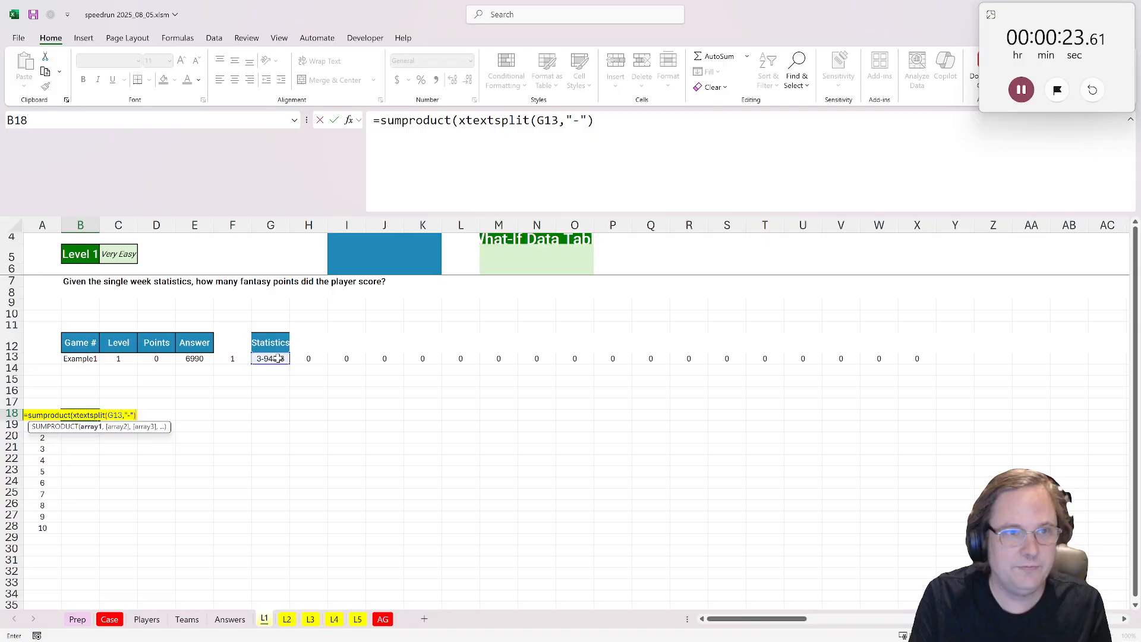
pyautogui.write(',')
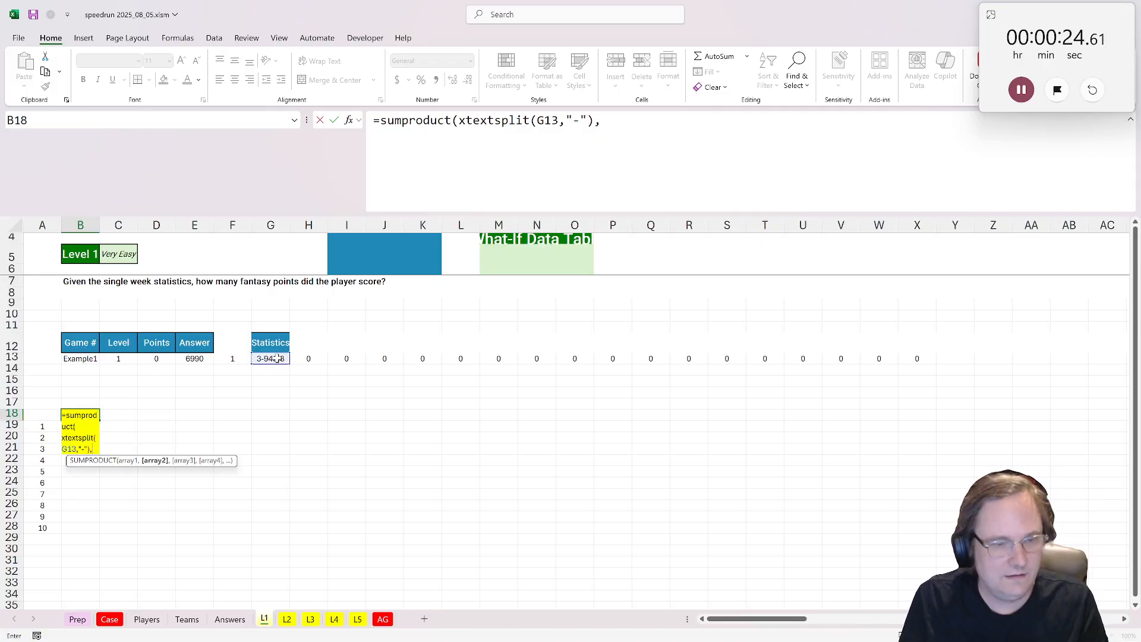
# - Complete the B18 formula with the fantasy scoring values Case!U15:U17 as the second array and mark Level 1 as done
pyautogui.click(109, 619)
pyautogui.scroll(-4, 504, 430)
pyautogui.scroll(7, 503, 430)
pyautogui.moveTo(682, 398); pyautogui.dragTo(695, 418)
pyautogui.click(658, 120)
pyautogui.press('BackSpace')
pyautogui.write('U15:U17')
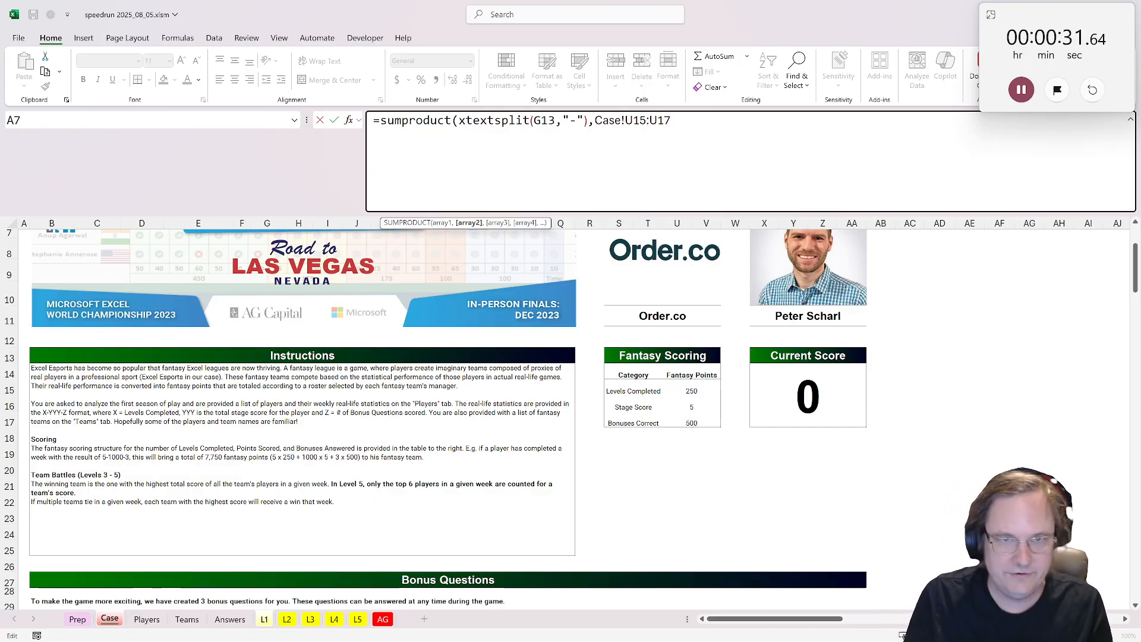
pyautogui.press('Return')
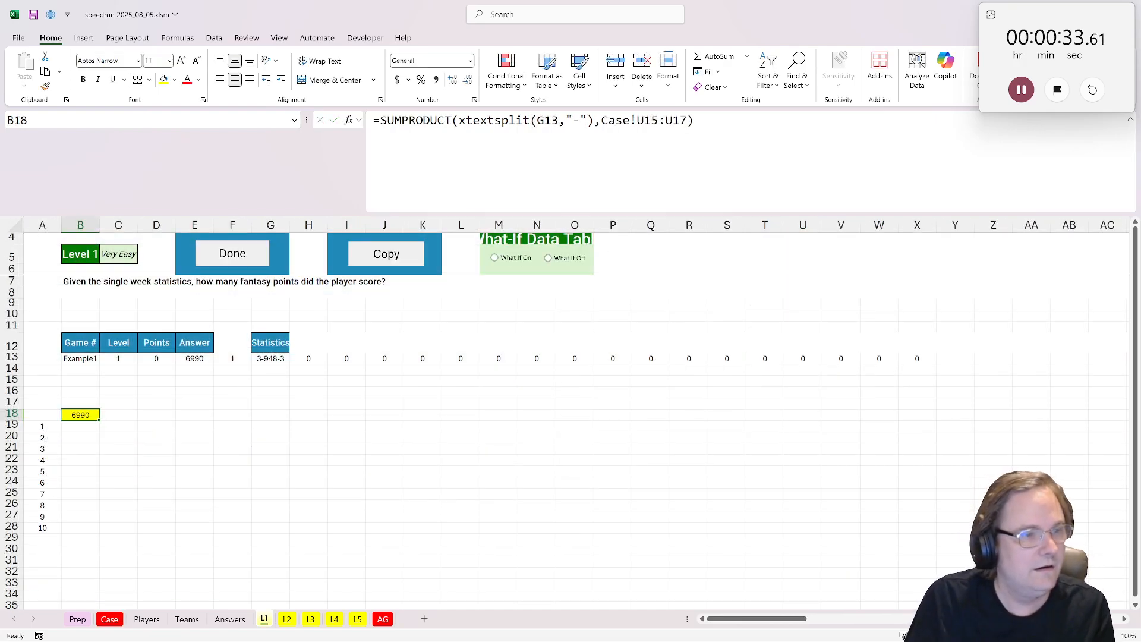
pyautogui.click(220, 252)
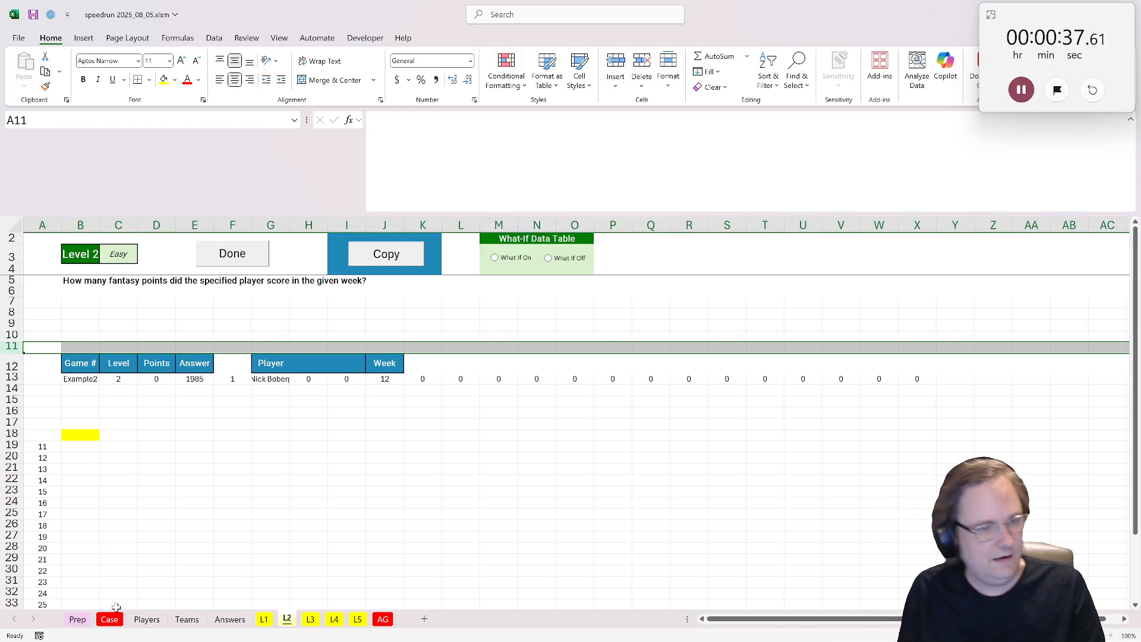
# - Duplicate the Players sheet and place the copy directly after the original
pyautogui.click(148, 619)
pyautogui.rightClick(159, 621)
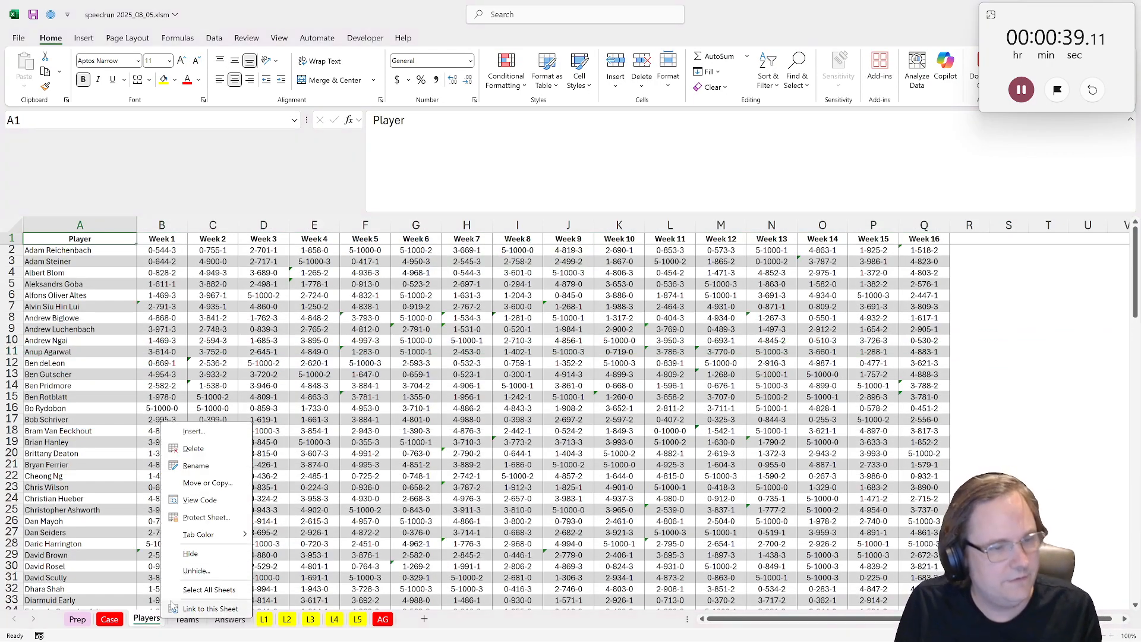
pyautogui.click(205, 488)
pyautogui.click(145, 568)
pyautogui.click(226, 590)
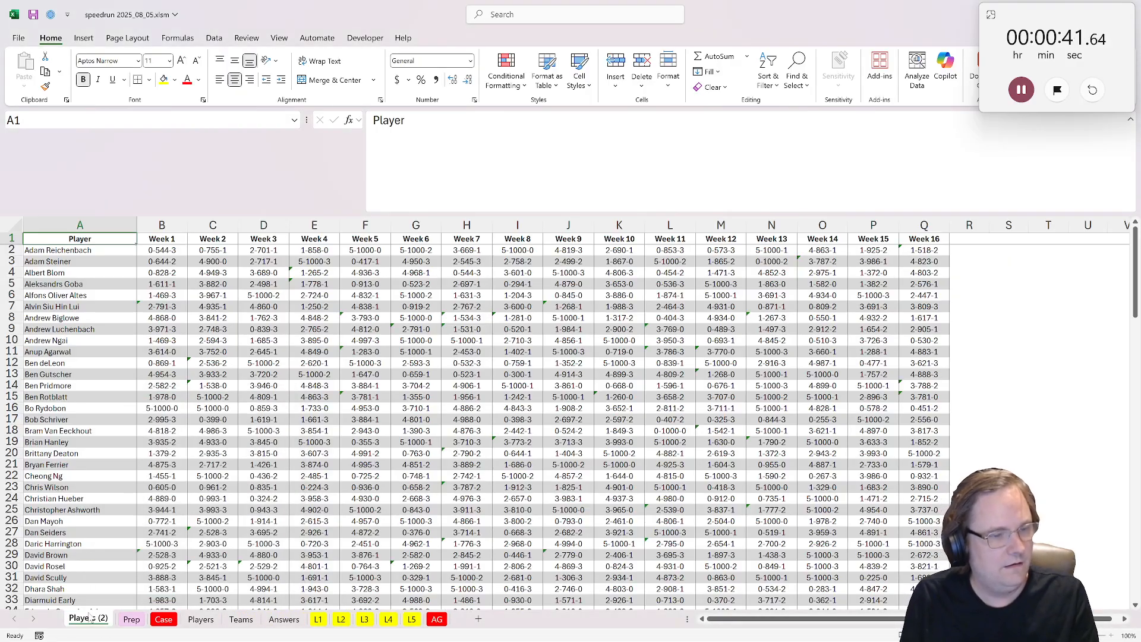
pyautogui.moveTo(239, 619); pyautogui.dragTo(238, 620)
# - Rename the copied Players sheet to P2
pyautogui.doubleClick(207, 621)
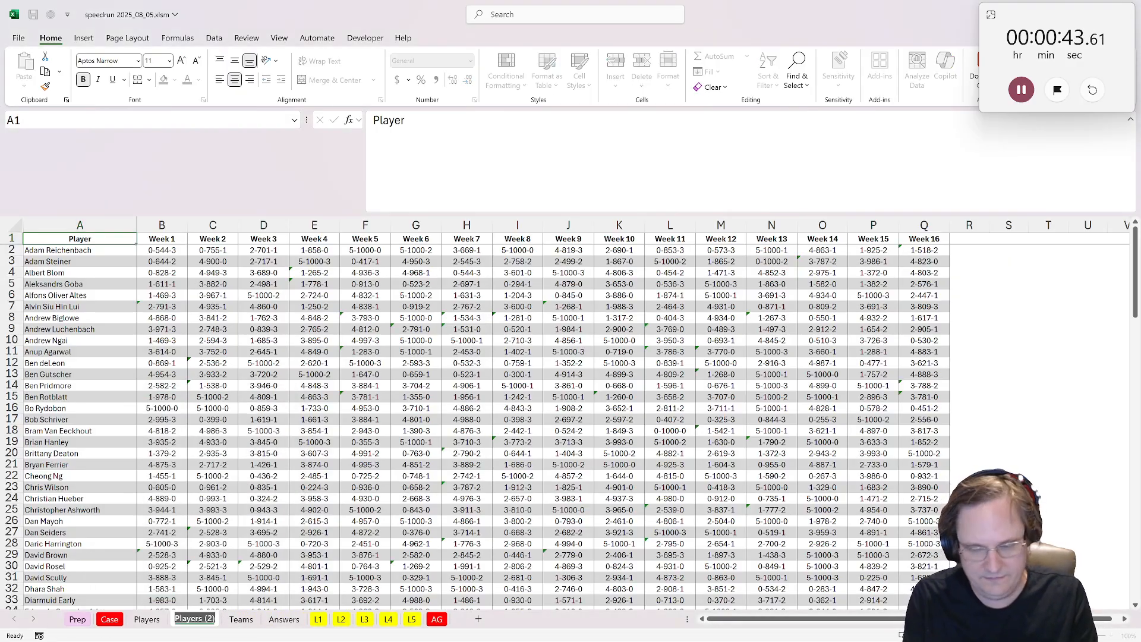
pyautogui.write('P2')
pyautogui.press('Return')
# - Copy the SUMPRODUCT formula text from L1 cell B18 and enter it in cell B2 of the P2 sheet
pyautogui.click(288, 618)
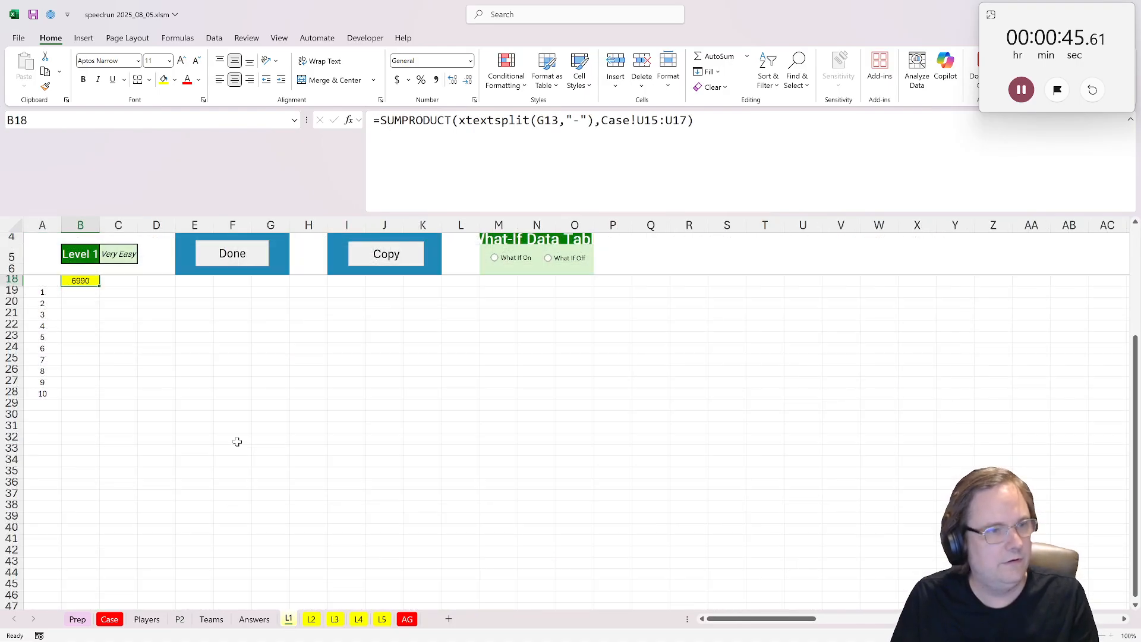
pyautogui.moveTo(695, 120); pyautogui.dragTo(374, 121)
pyautogui.hotkey('ctrl', 'c')
pyautogui.press('Escape')
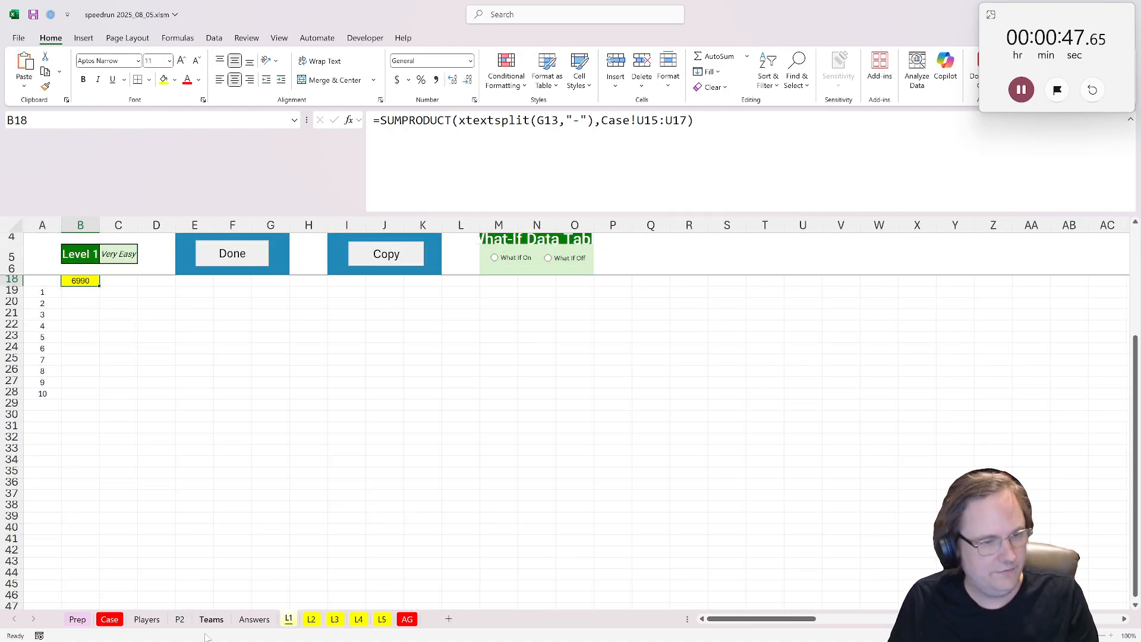
pyautogui.click(183, 623)
pyautogui.click(155, 250)
pyautogui.moveTo(416, 120); pyautogui.dragTo(373, 120)
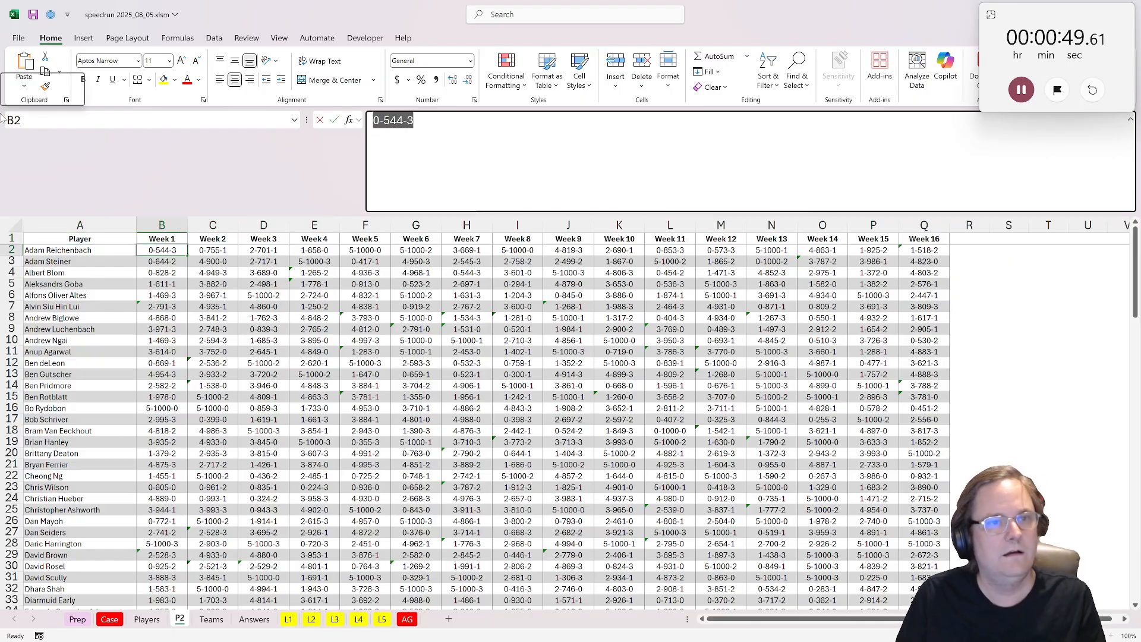
pyautogui.hotkey('ctrl', 'v')
pyautogui.hotkey('ctrl', 'Return')
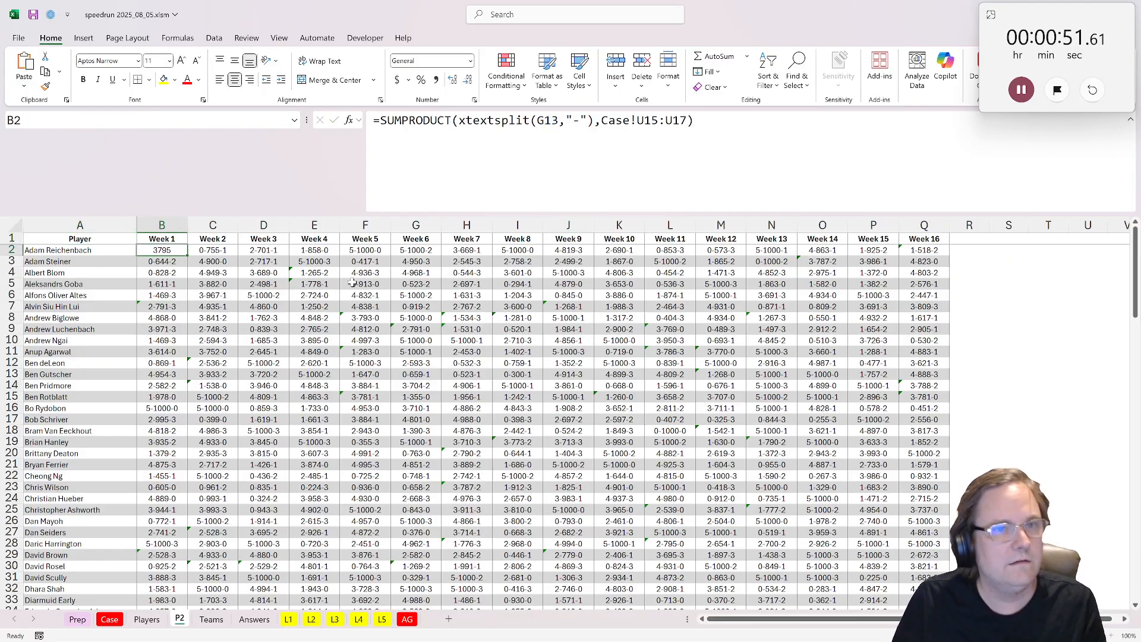
# - Replace the G13 reference in the P2 sheet's B2 formula with Players!B2
pyautogui.doubleClick(547, 120)
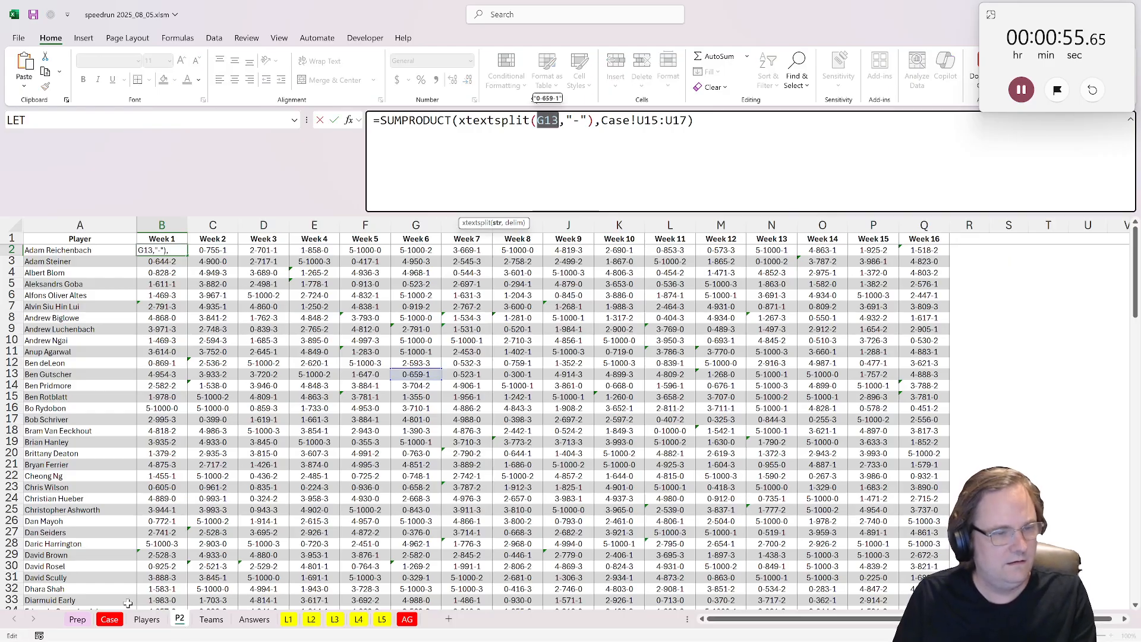
pyautogui.click(146, 620)
pyautogui.click(178, 619)
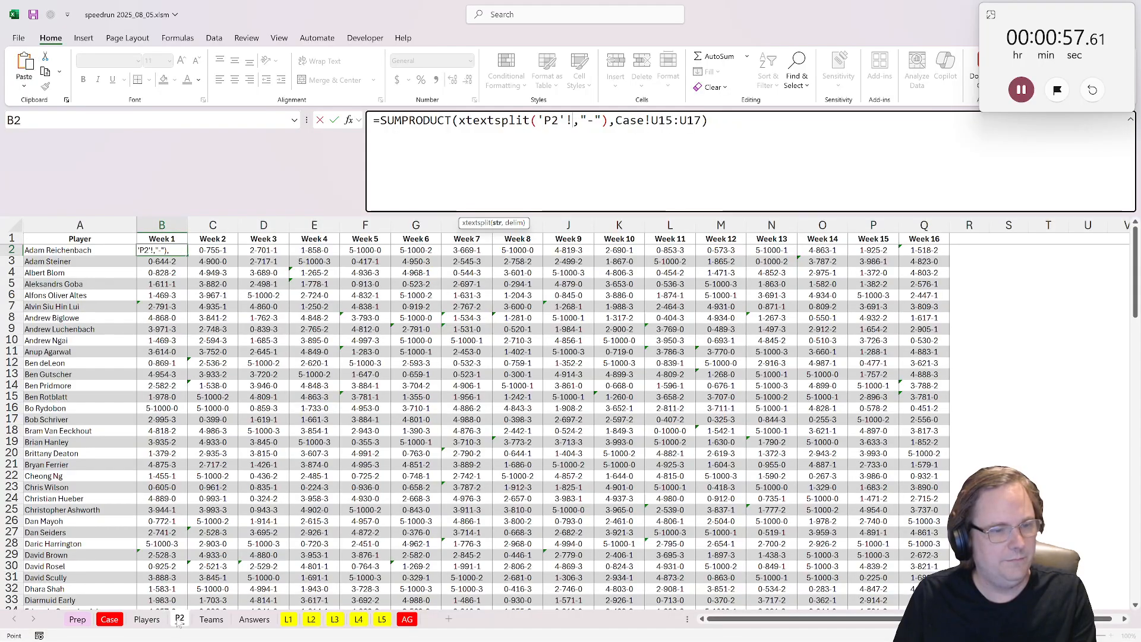
pyautogui.click(146, 620)
pyautogui.click(160, 250)
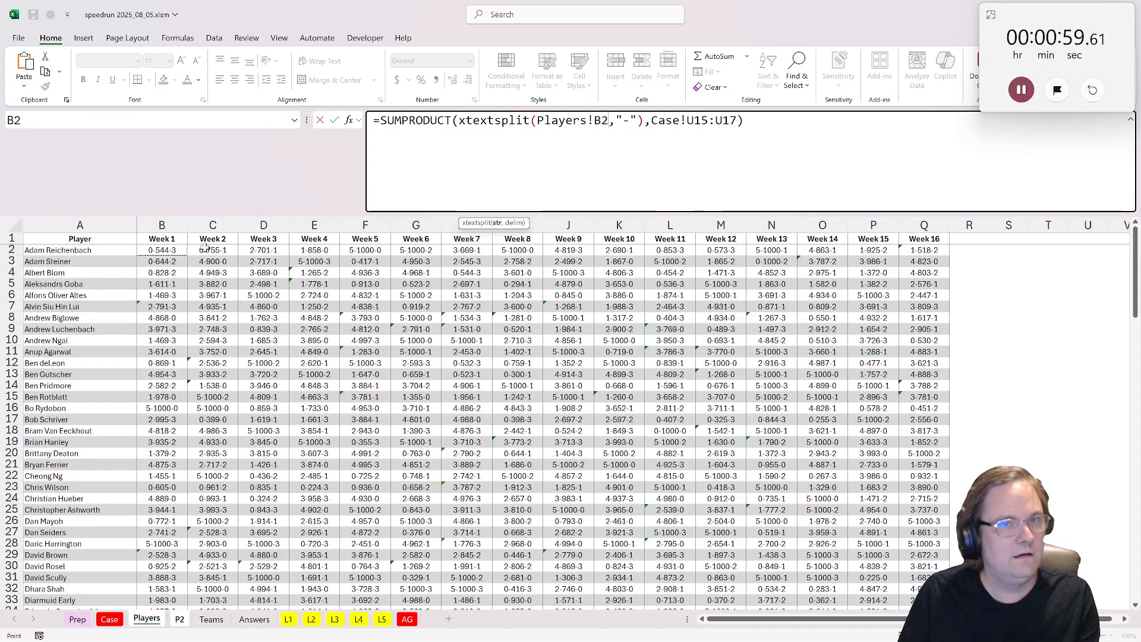
pyautogui.press('Return')
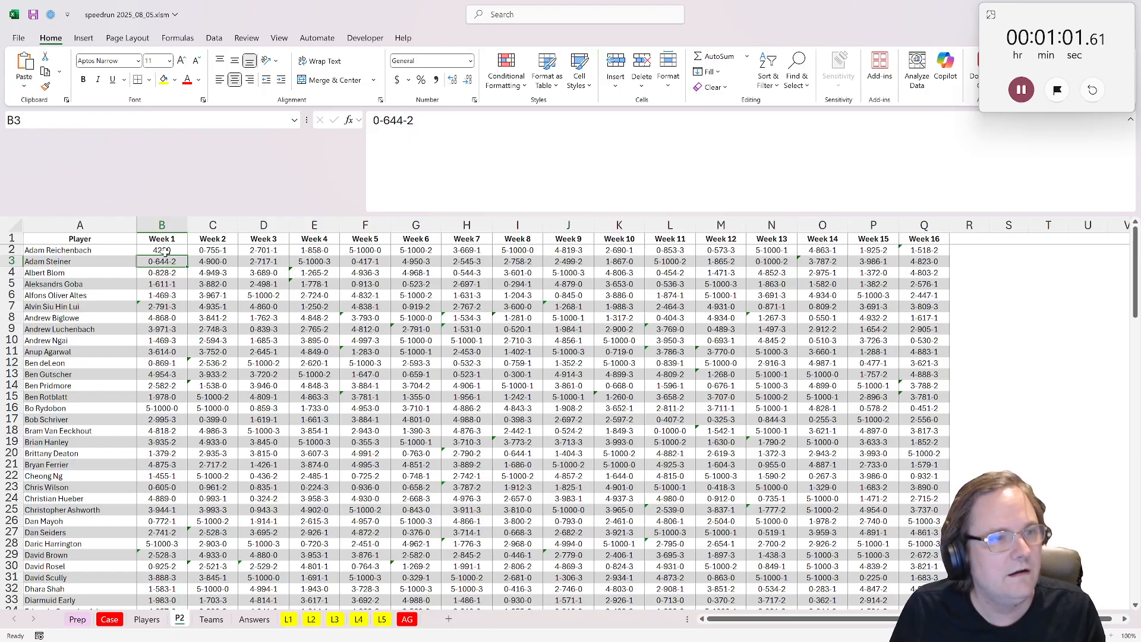
# - Make the scoring range in the B2 formula absolute as Case!$U$15:$U$17
pyautogui.click(165, 252)
pyautogui.moveTo(651, 120); pyautogui.dragTo(739, 120)
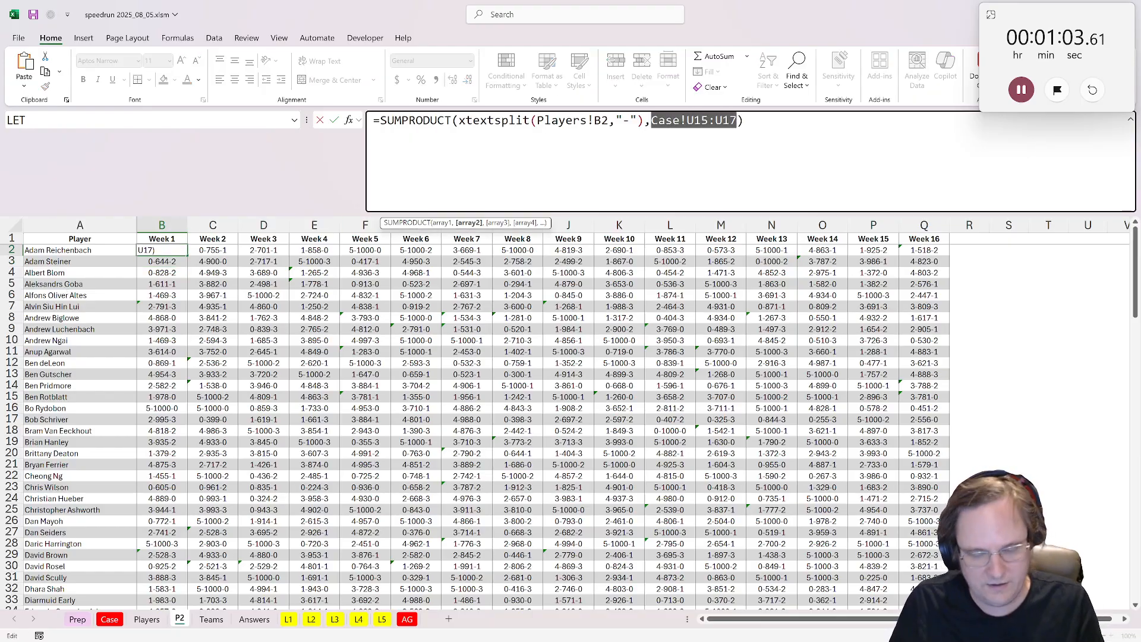
pyautogui.press('F4')
pyautogui.hotkey('ctrl', 'Return')
# - Copy the B2 formula across all players and weeks, filling B2:Q129 on the P2 sheet
pyautogui.hotkey('ctrl', 'c')
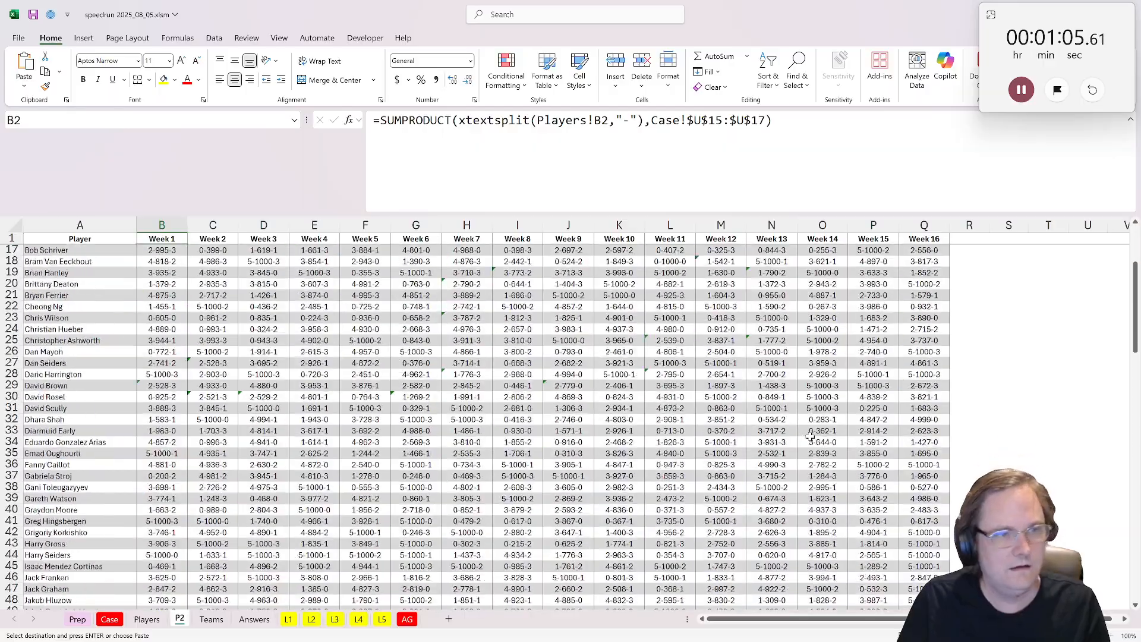
pyautogui.scroll(-20, 909, 500)
pyautogui.scroll(8, 921, 445)
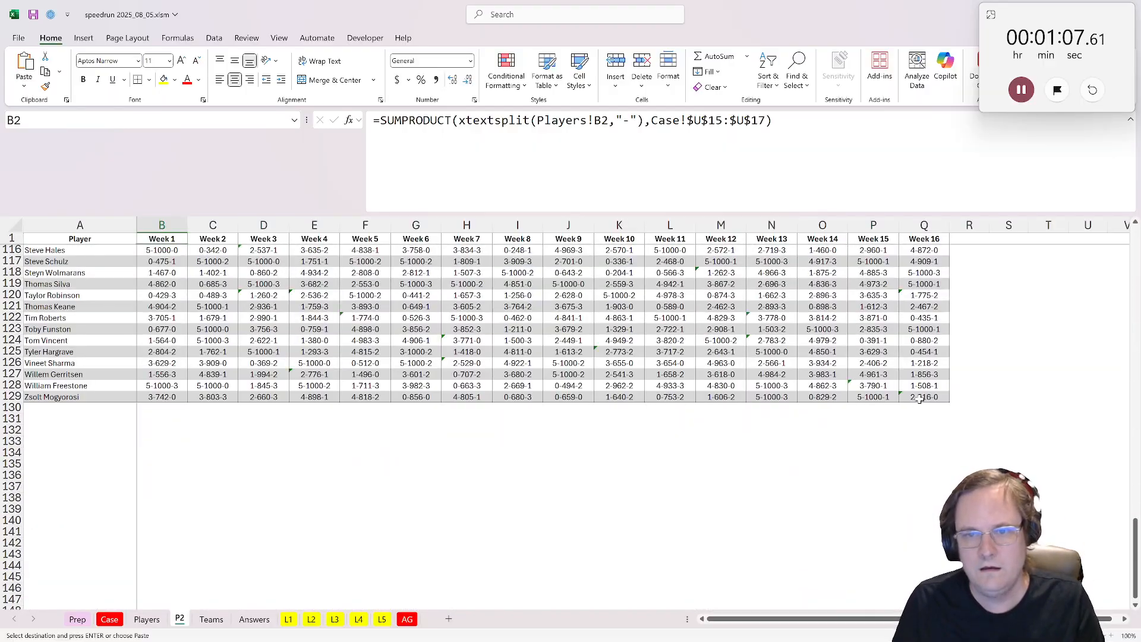
pyautogui.keyDown('shift'); pyautogui.click(918, 395); pyautogui.keyUp('shift')
pyautogui.hotkey('ctrl', 'v')
pyautogui.scroll(3, 338, 353)
pyautogui.scroll(20, 339, 352)
pyautogui.moveTo(924, 238); pyautogui.dragTo(175, 245)
pyautogui.press('Delete')
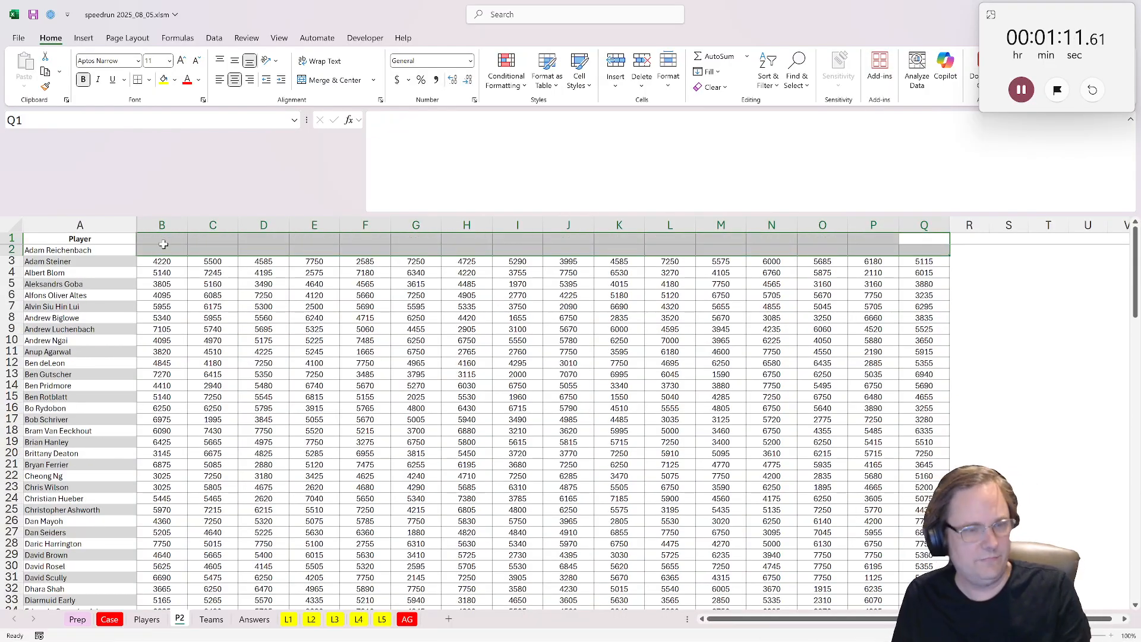
pyautogui.hotkey('ctrl', 'z')
# - Clear the week headings in B1:Q1 and number them with =SEQUENCE(1,16) in cell B1
pyautogui.moveTo(927, 238); pyautogui.dragTo(156, 237)
pyautogui.press('Delete')
pyautogui.click(156, 238)
pyautogui.write('=s')
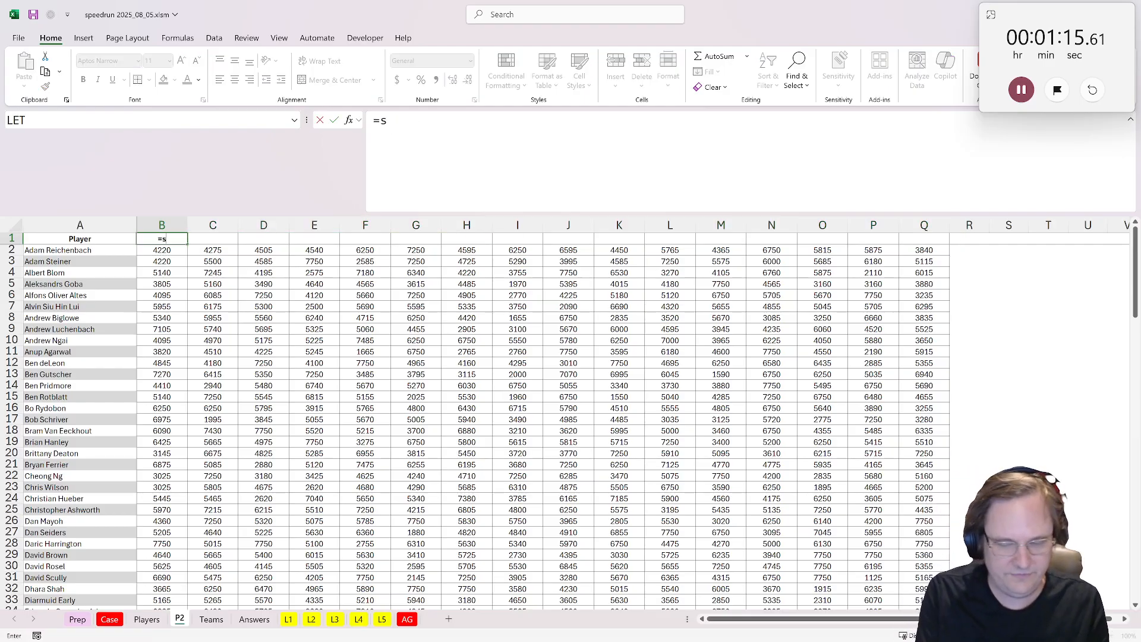
pyautogui.write('eq')
pyautogui.press('Tab')
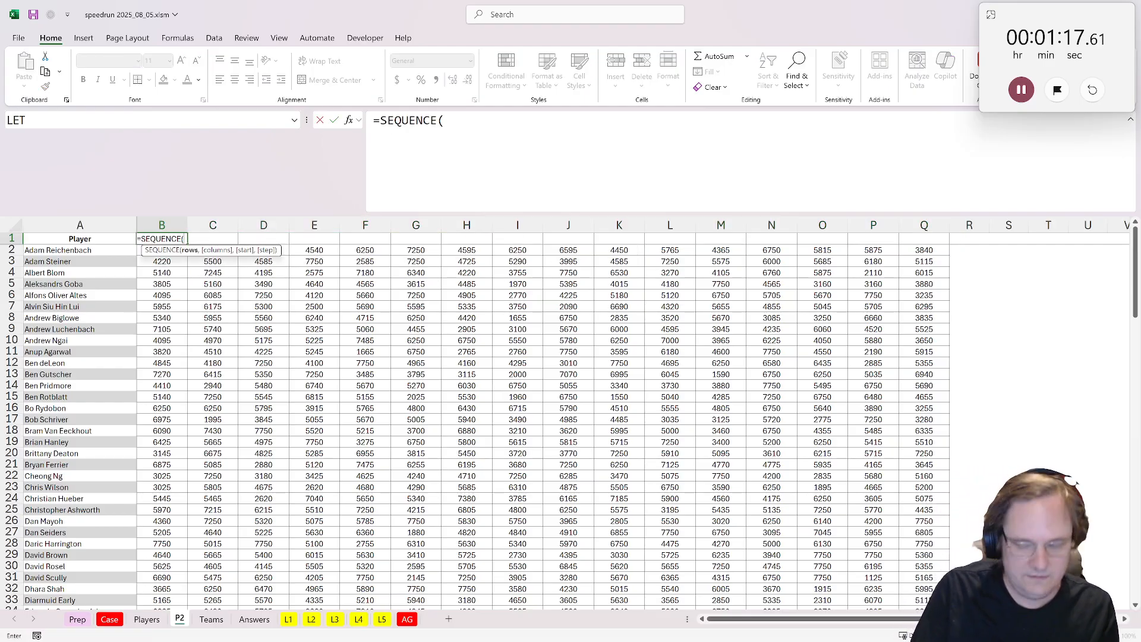
pyautogui.write('1,16)')
pyautogui.hotkey('ctrl', 'Return')
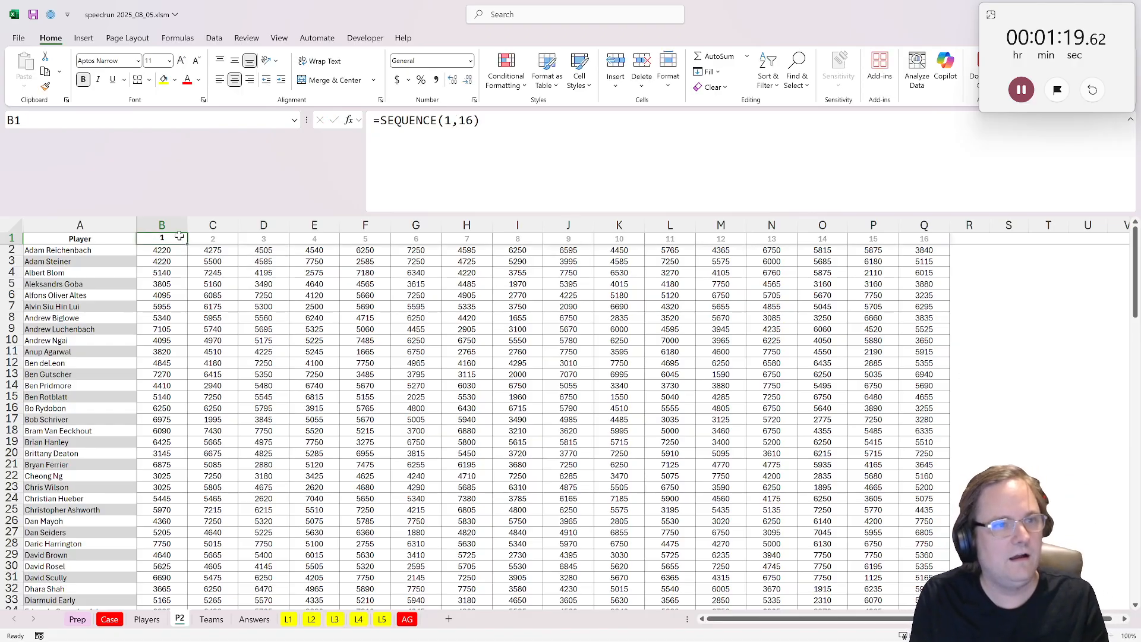
# - On the L2 sheet, enter =label_lookup('P2'!$A$1:$Q$129) in the yellow answer cell B18
pyautogui.click(311, 619)
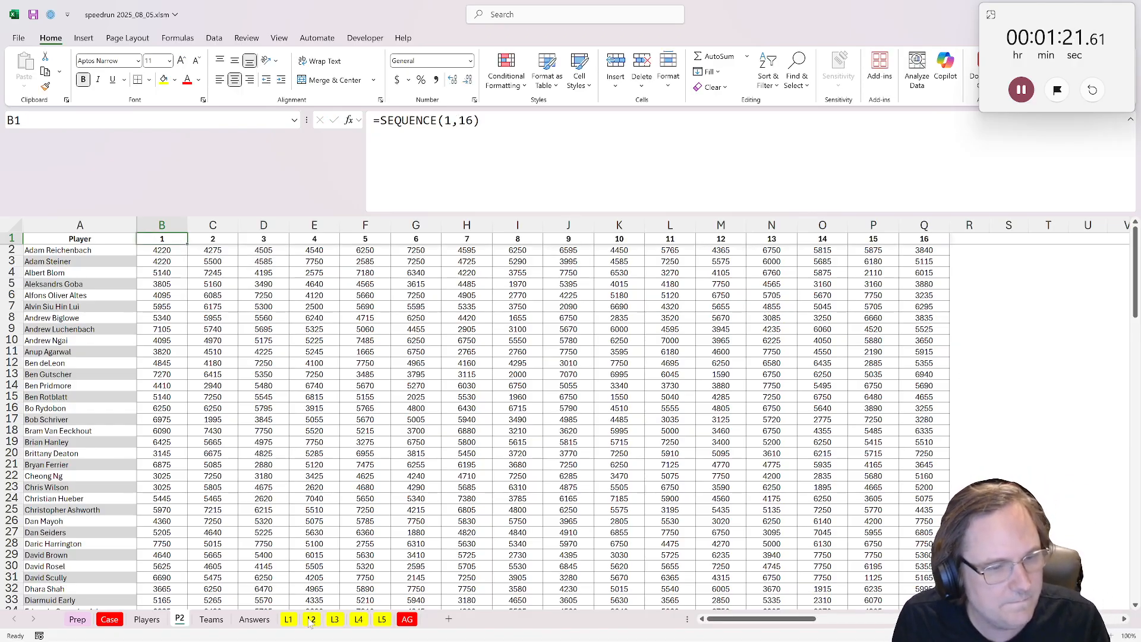
pyautogui.moveTo(69, 425); pyautogui.dragTo(74, 434)
pyautogui.click(74, 433)
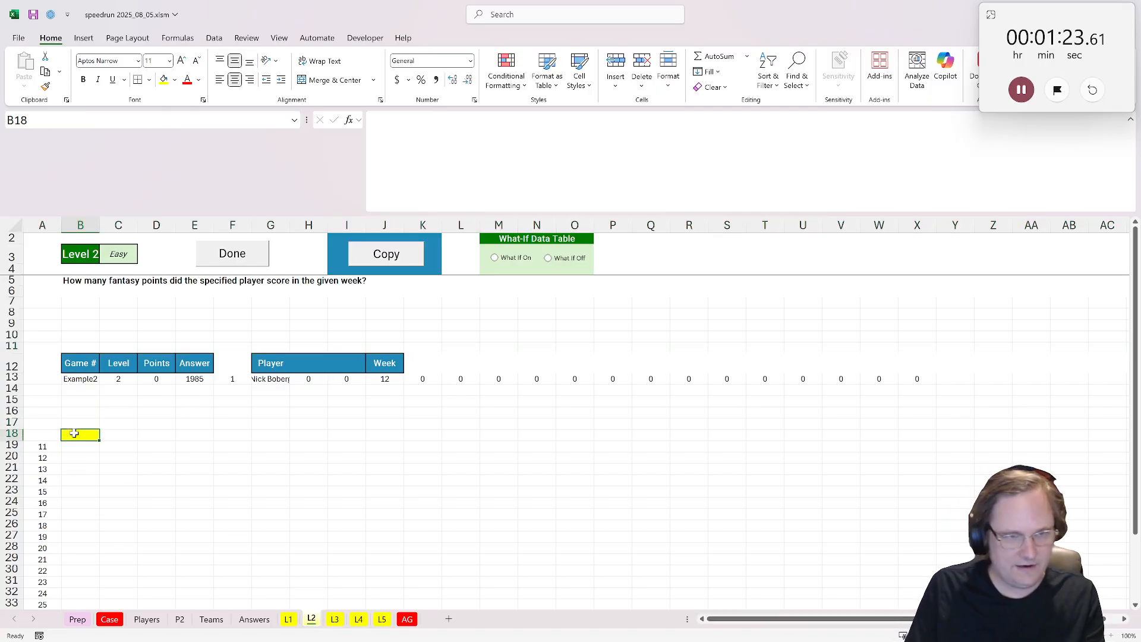
pyautogui.write('=la')
pyautogui.press('Tab')
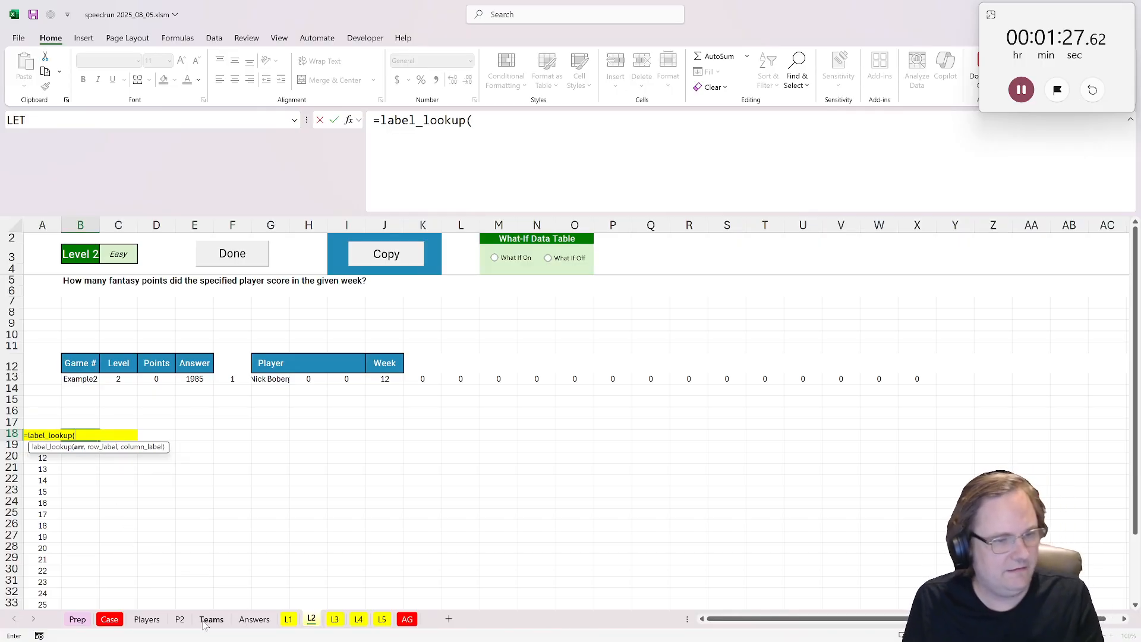
pyautogui.click(180, 619)
pyautogui.click(65, 240)
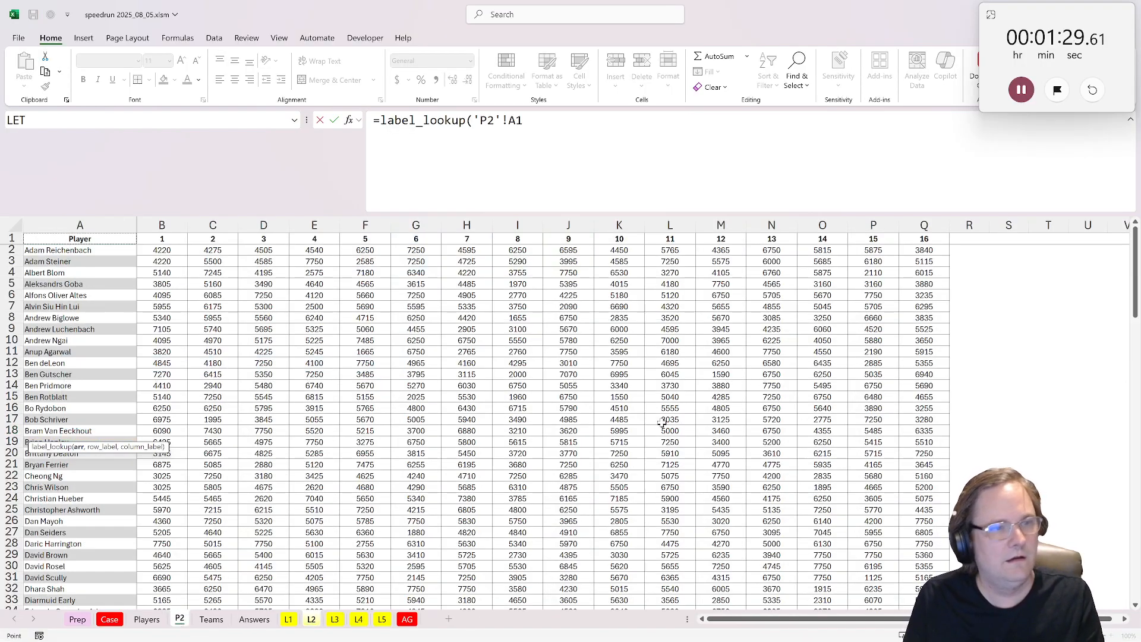
pyautogui.scroll(-20, 919, 475)
pyautogui.keyDown('shift'); pyautogui.click(922, 501); pyautogui.keyUp('shift')
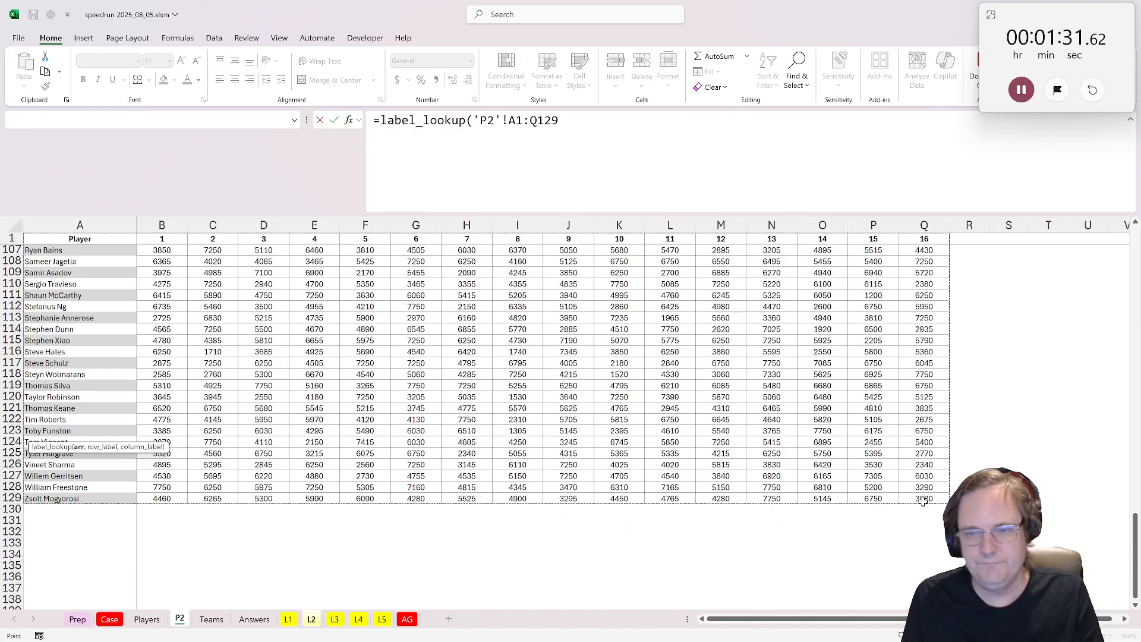
pyautogui.press('F4')
pyautogui.write(',')
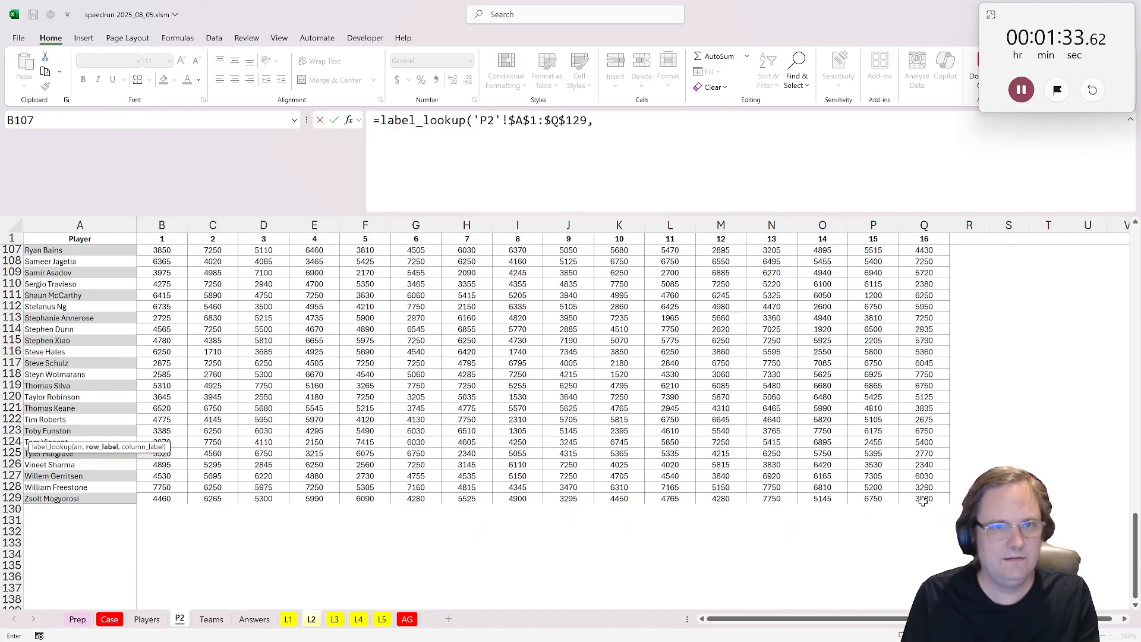
pyautogui.press('BackSpace')
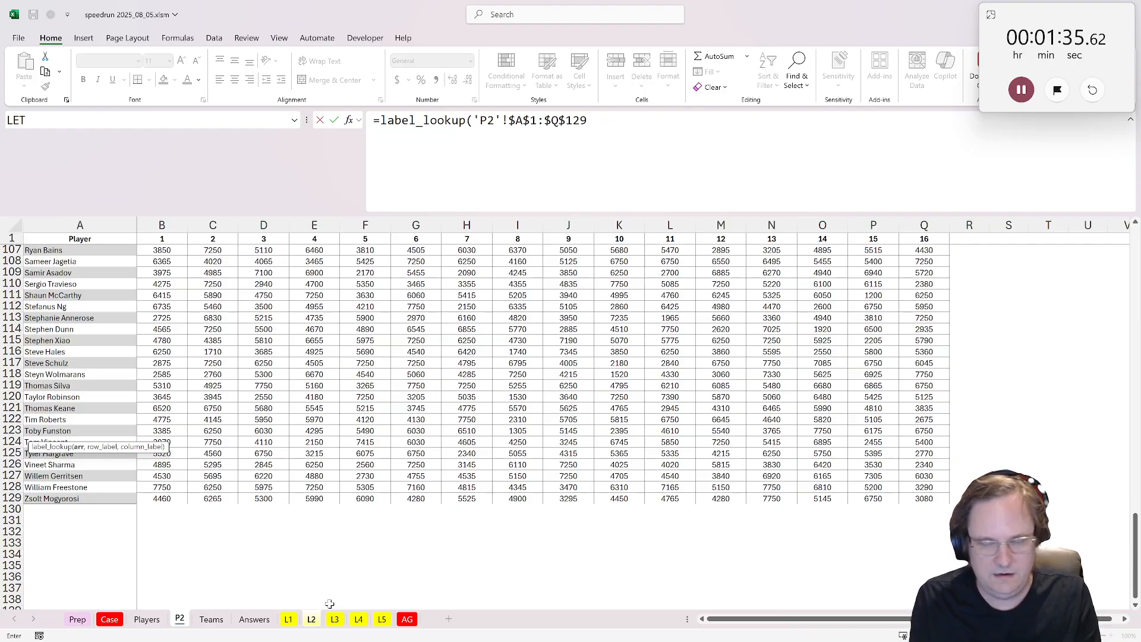
pyautogui.press('Return')
# - Add player G13 and week J13 as the row and column labels in the B18 formula, and mark Level 2 as done
pyautogui.press('F2')
pyautogui.press('Left')
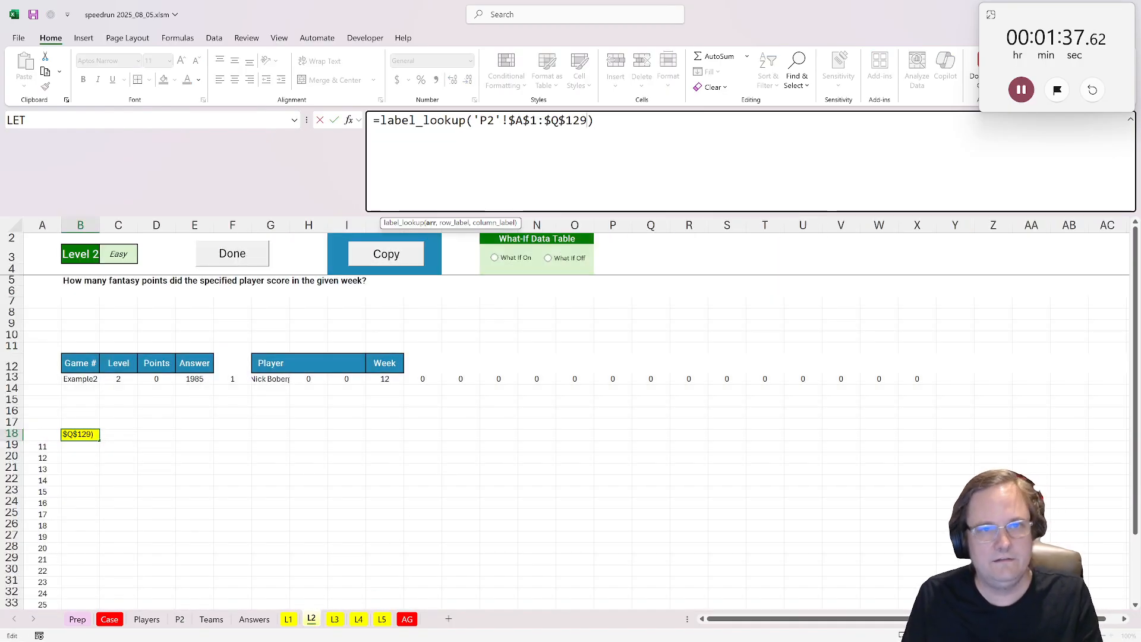
pyautogui.write(',')
pyautogui.click(264, 379)
pyautogui.write(',')
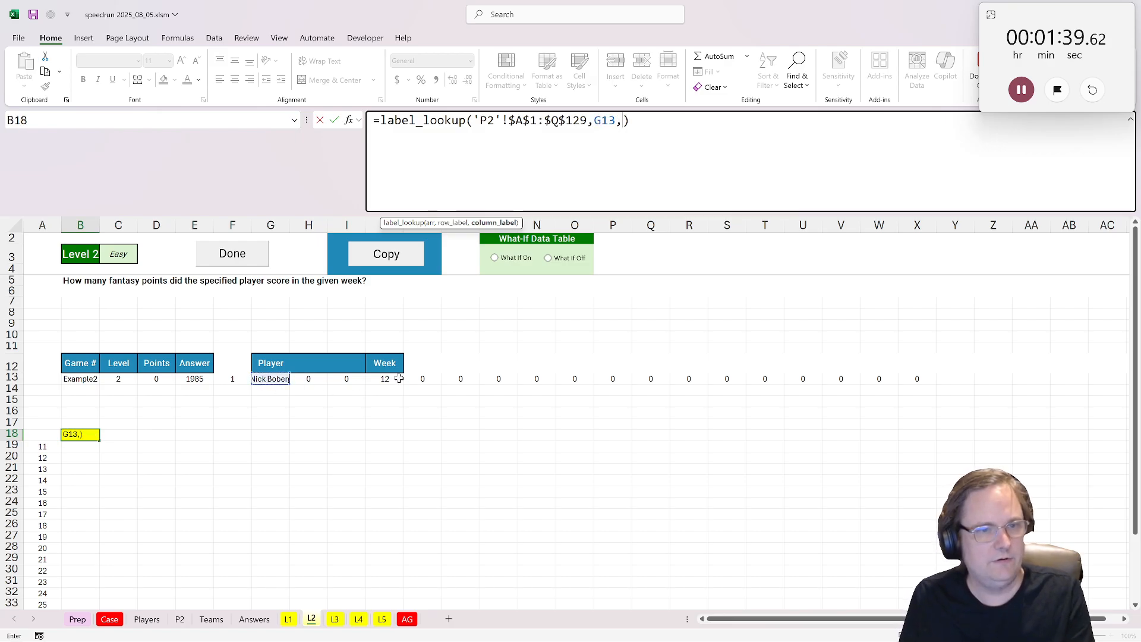
pyautogui.click(392, 379)
pyautogui.write(')')
pyautogui.press('Return')
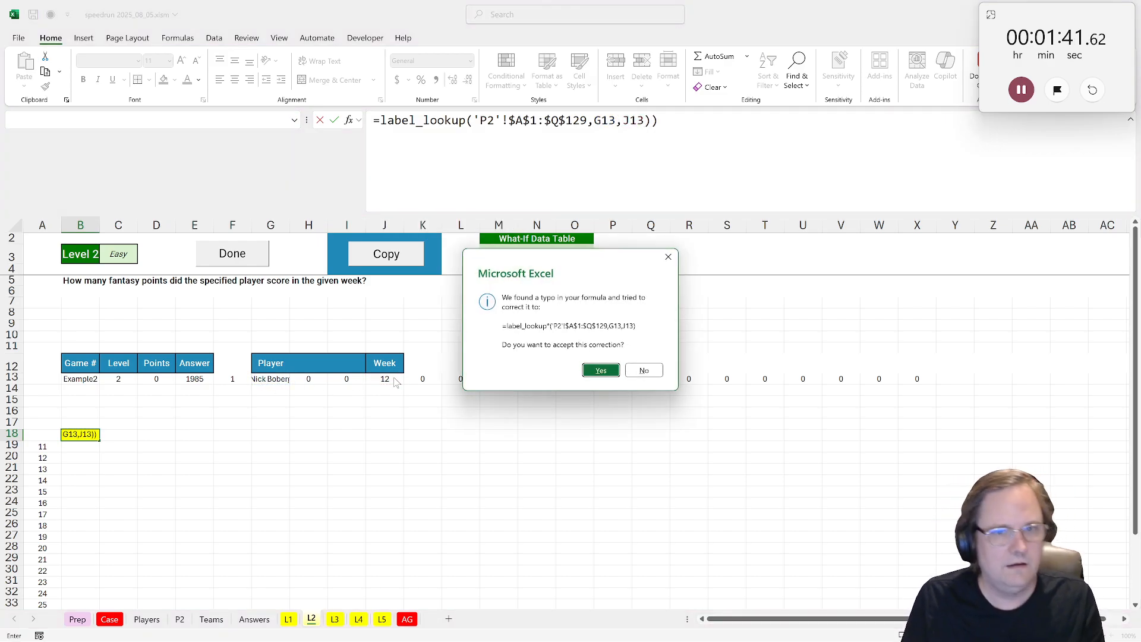
pyautogui.click(644, 371)
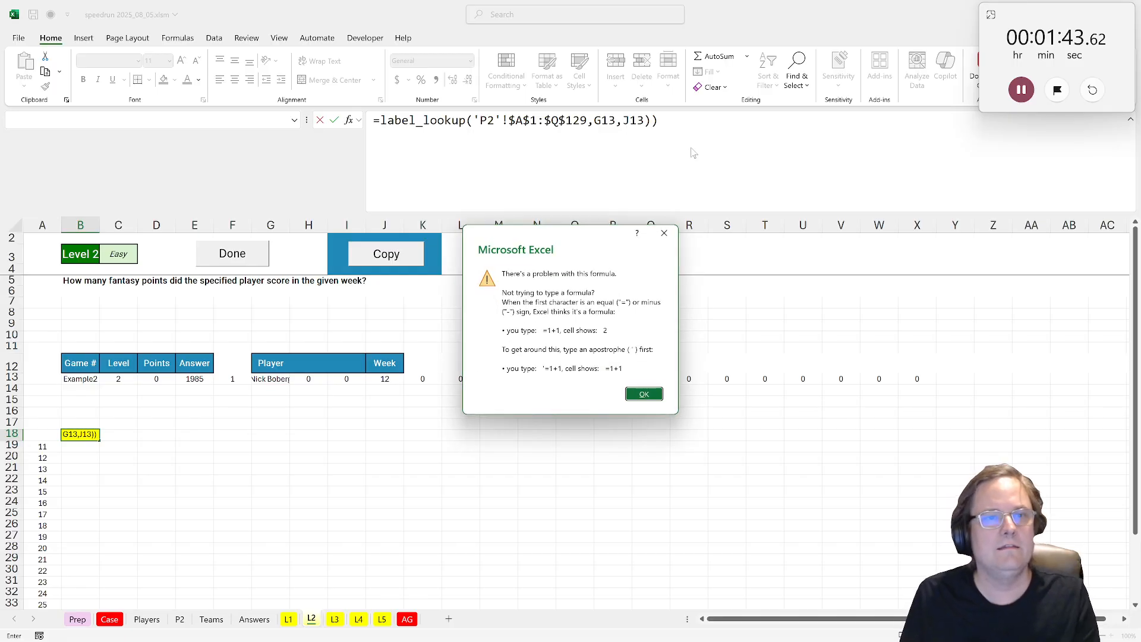
pyautogui.click(640, 392)
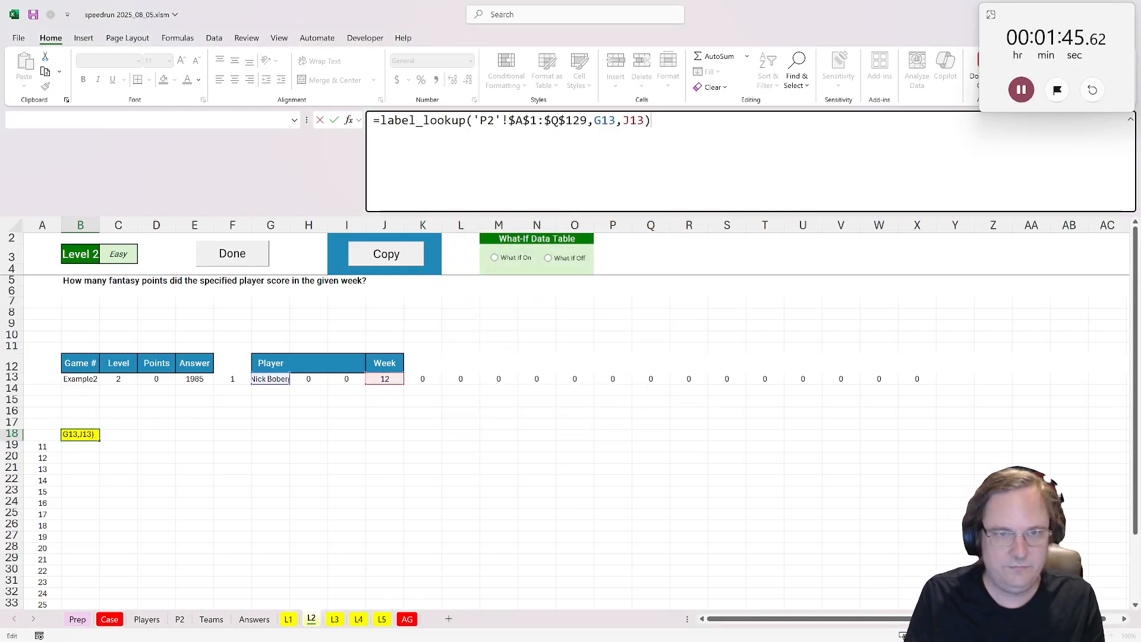
pyautogui.hotkey('ctrl', 'Return')
pyautogui.click(238, 254)
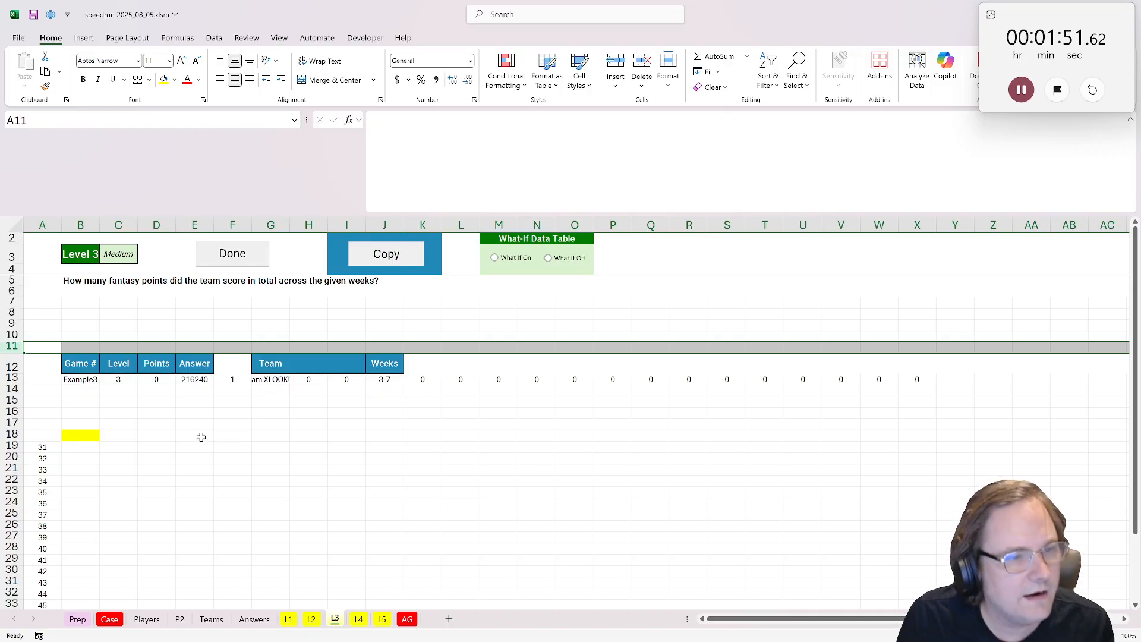
# - List the team names on the L3 sheet with =xtocol(Teams!A2:A64) in cell E18
pyautogui.click(201, 436)
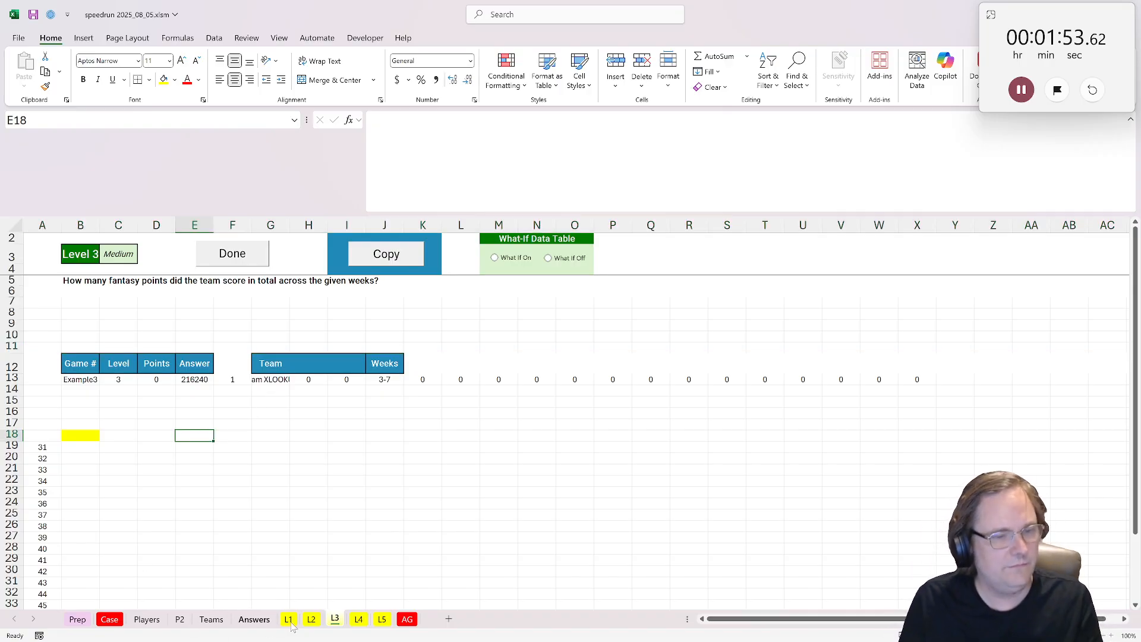
pyautogui.write('=')
pyautogui.press('Escape')
pyautogui.press('Down')
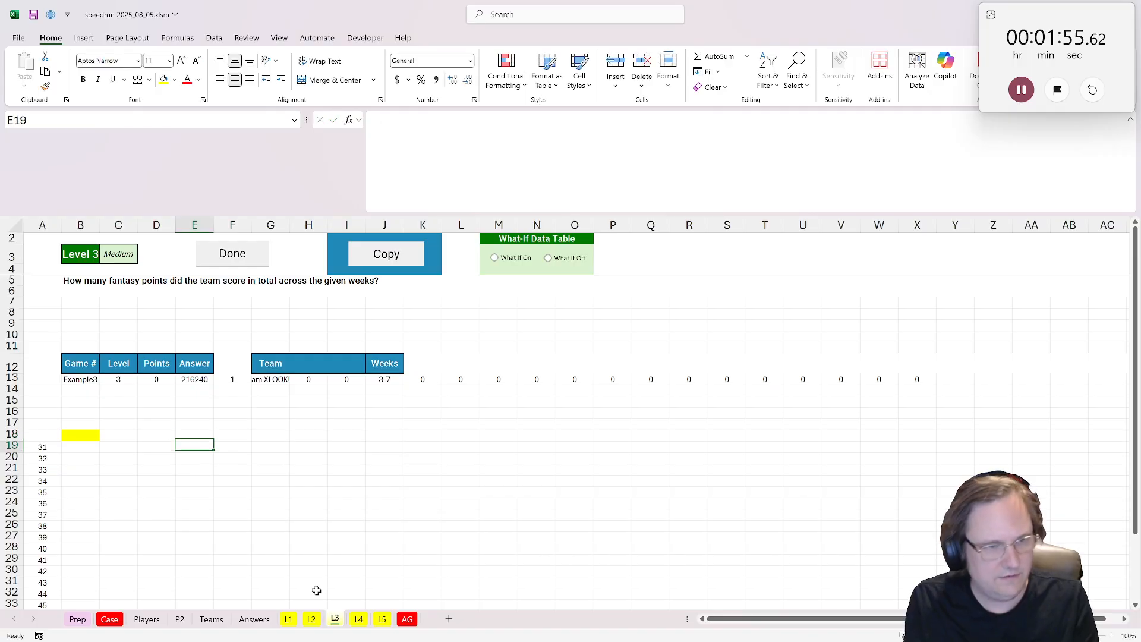
pyautogui.press('Up')
pyautogui.write('=xt')
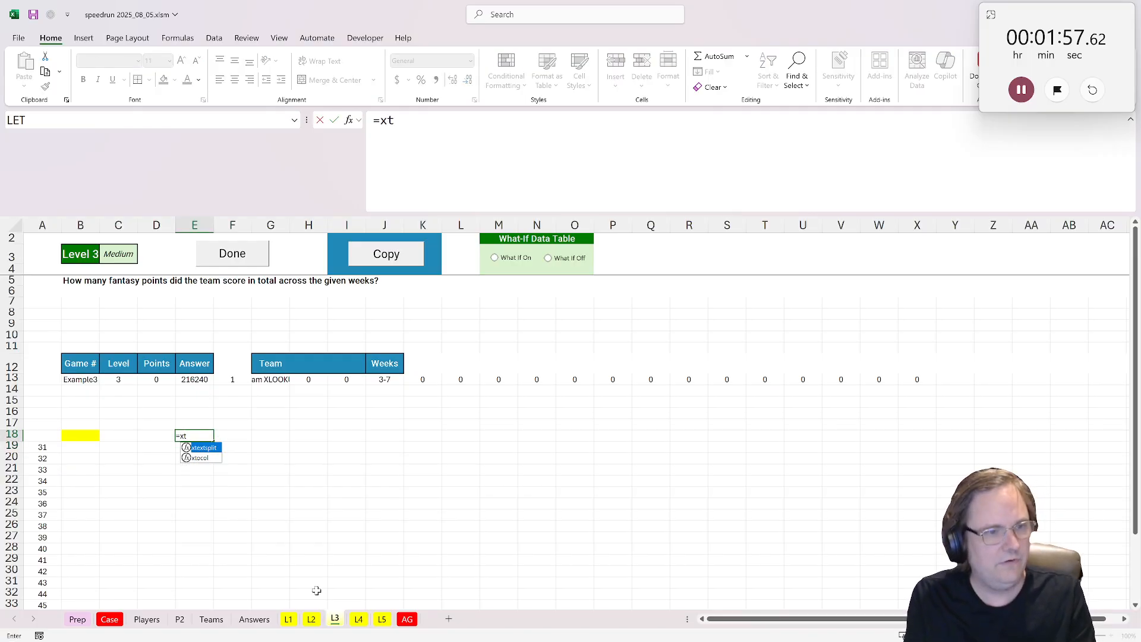
pyautogui.write('ocol(')
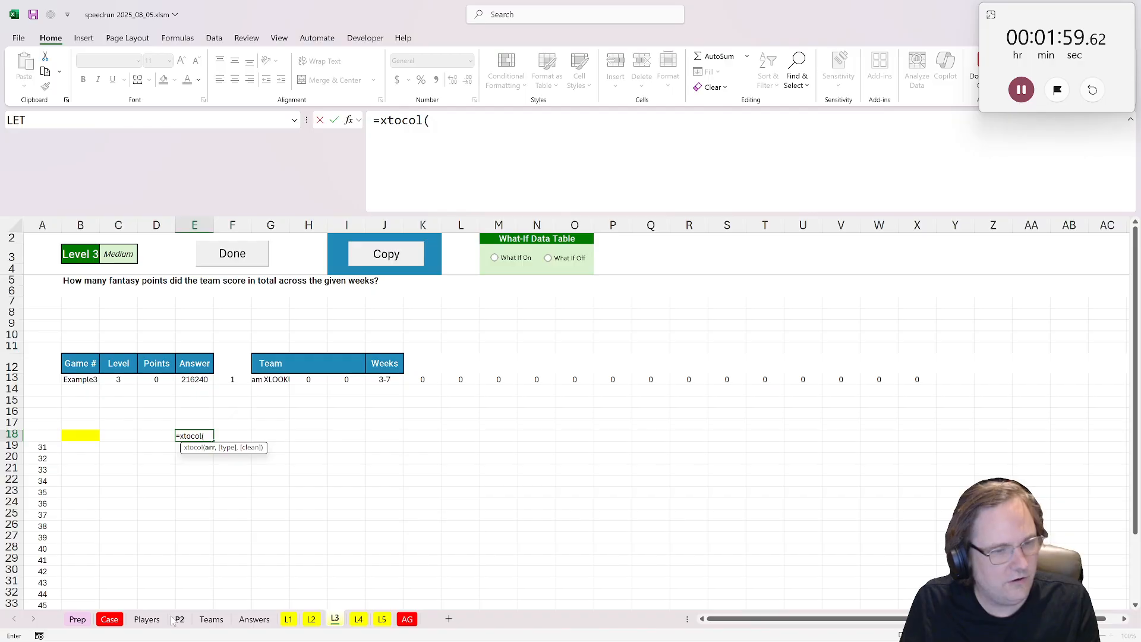
pyautogui.click(211, 619)
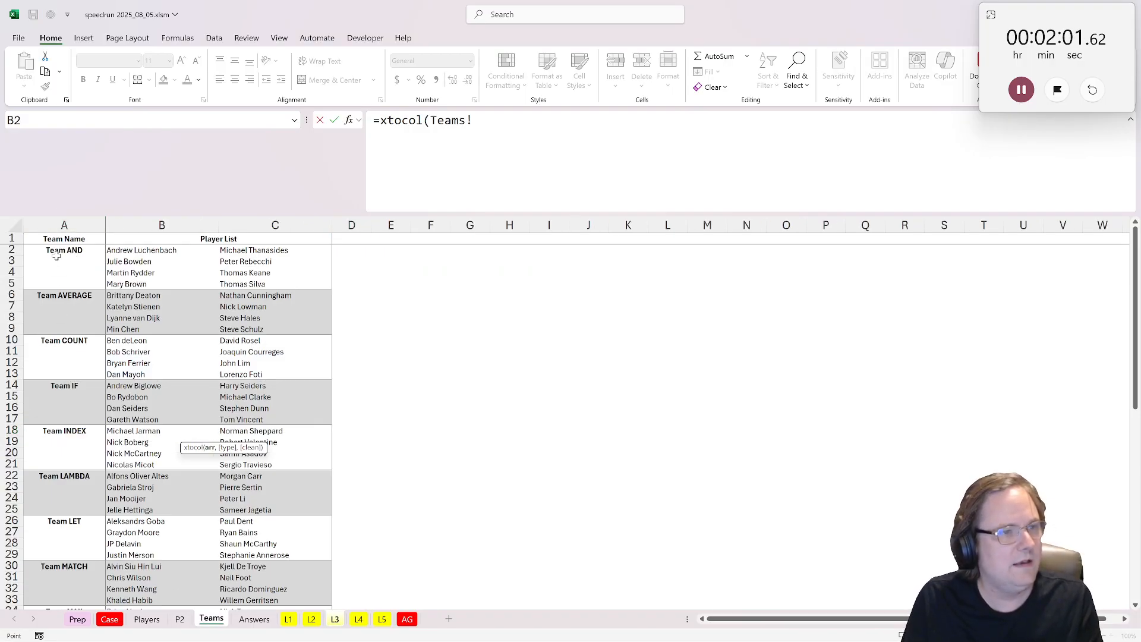
pyautogui.click(63, 249)
pyautogui.scroll(-14, 121, 412)
pyautogui.scroll(-3, 121, 412)
pyautogui.keyDown('shift'); pyautogui.click(73, 374); pyautogui.keyUp('shift')
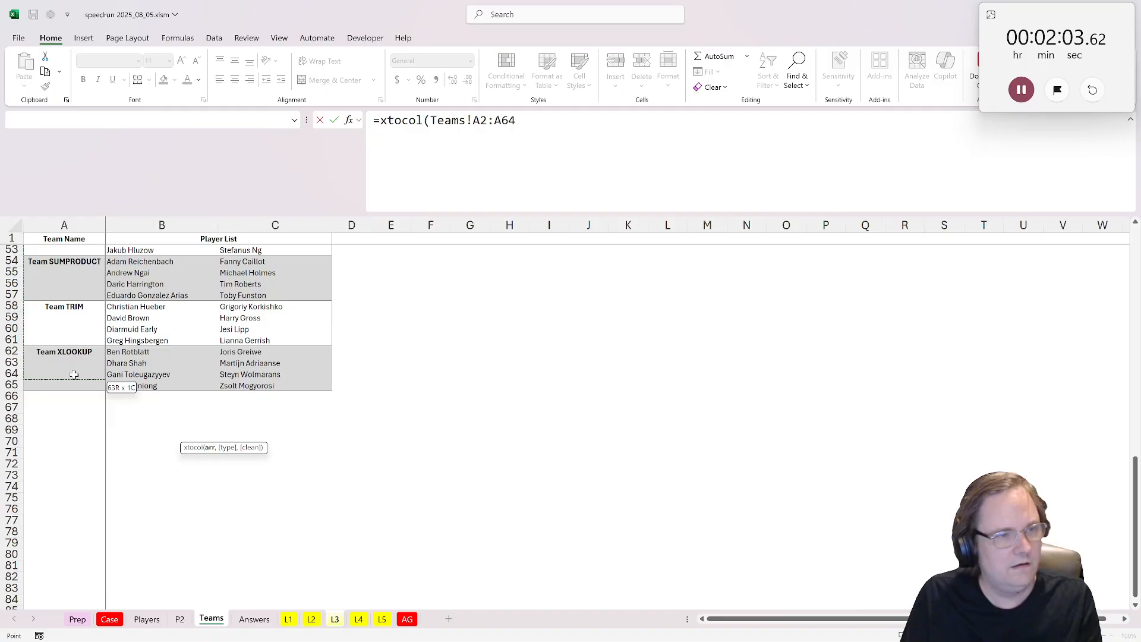
pyautogui.press('Return')
# - Number the teams beside their names with =SEQUENCE(16) in cell F18
pyautogui.click(228, 436)
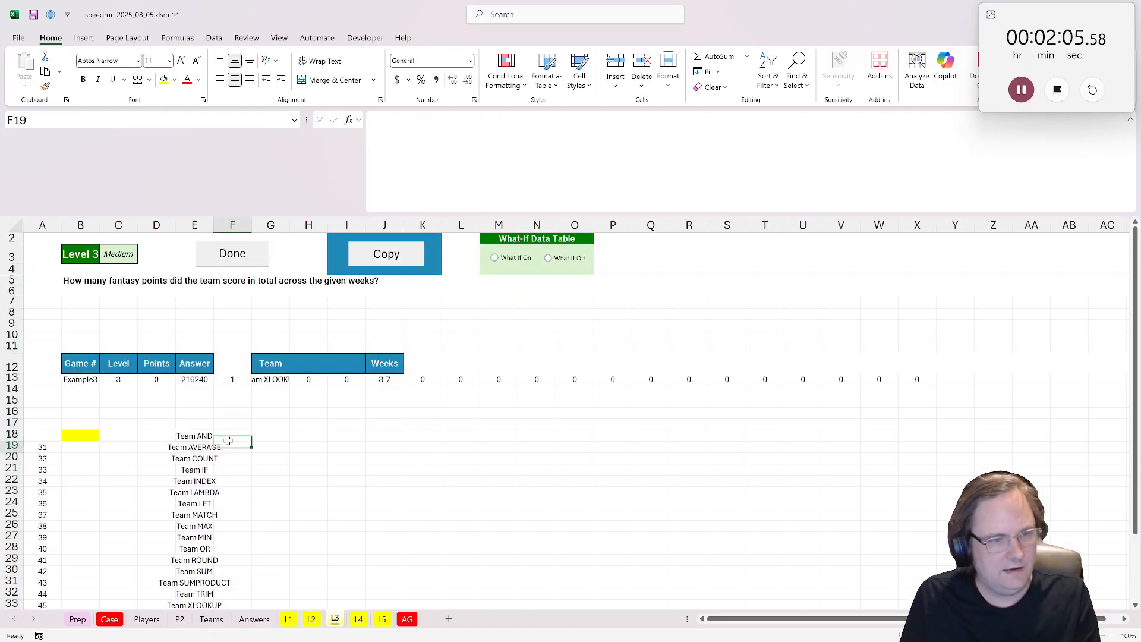
pyautogui.write('=se')
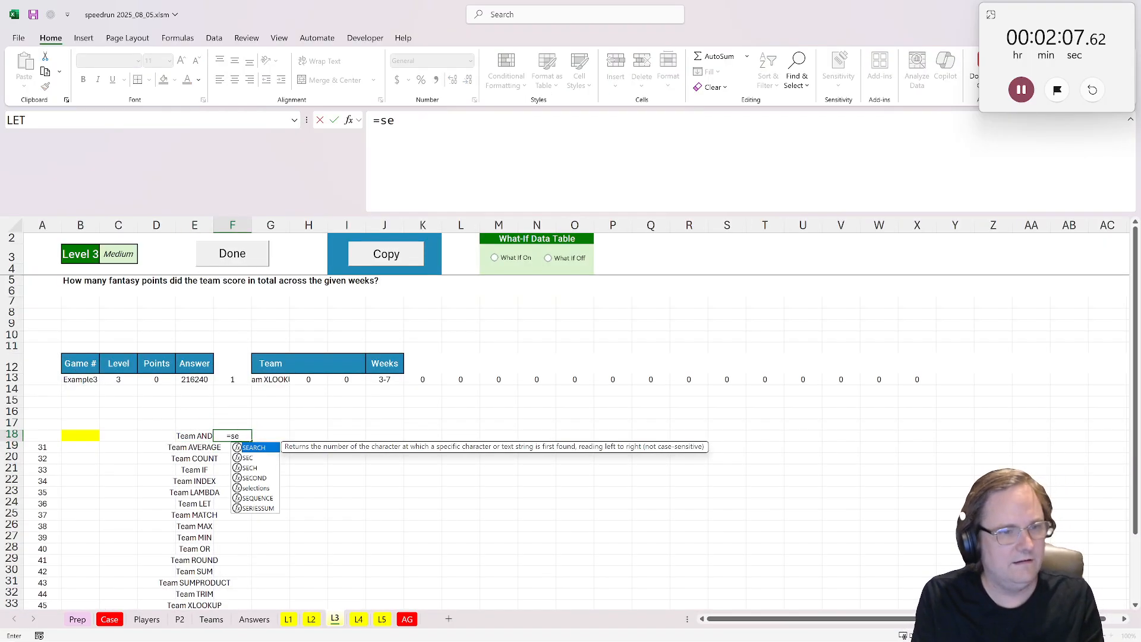
pyautogui.write('q')
pyautogui.press('Tab')
pyautogui.write('16')
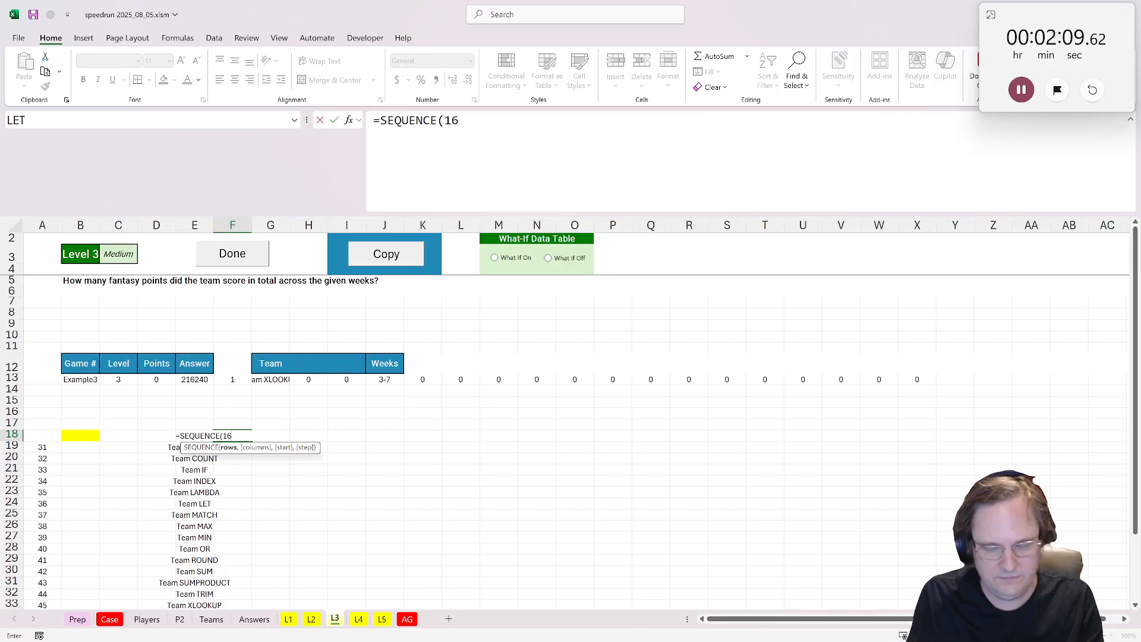
pyautogui.write(')')
pyautogui.hotkey('ctrl', 'Return')
# - Begin a SEQUENCE formula in cell I18 with 16*8 as its number of rows
pyautogui.scroll(-1, 284, 405)
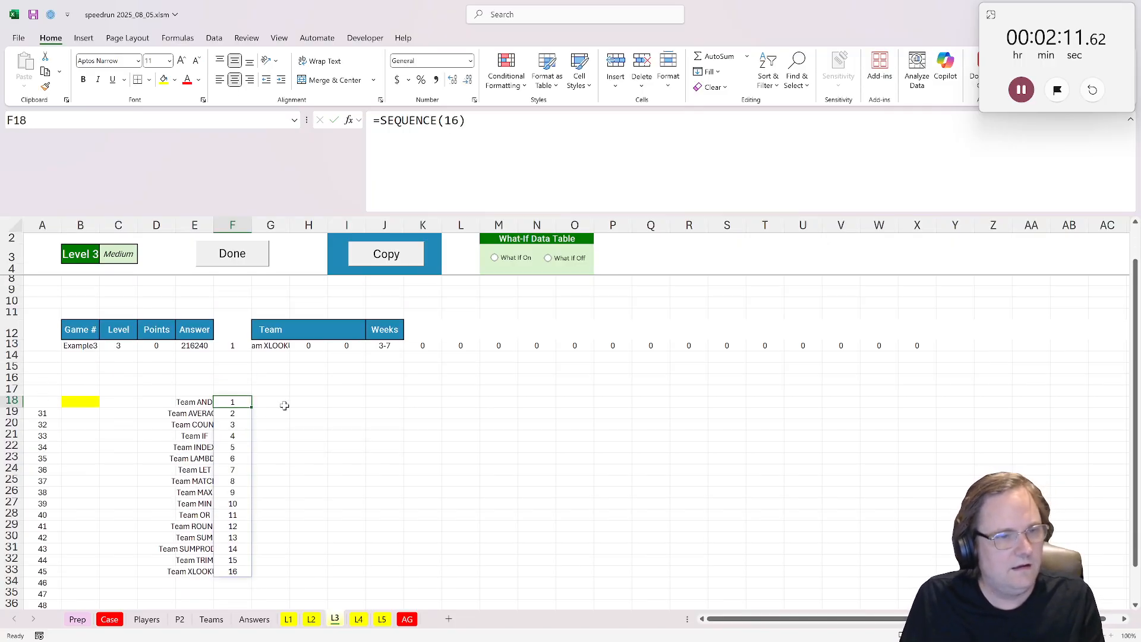
pyautogui.click(281, 401)
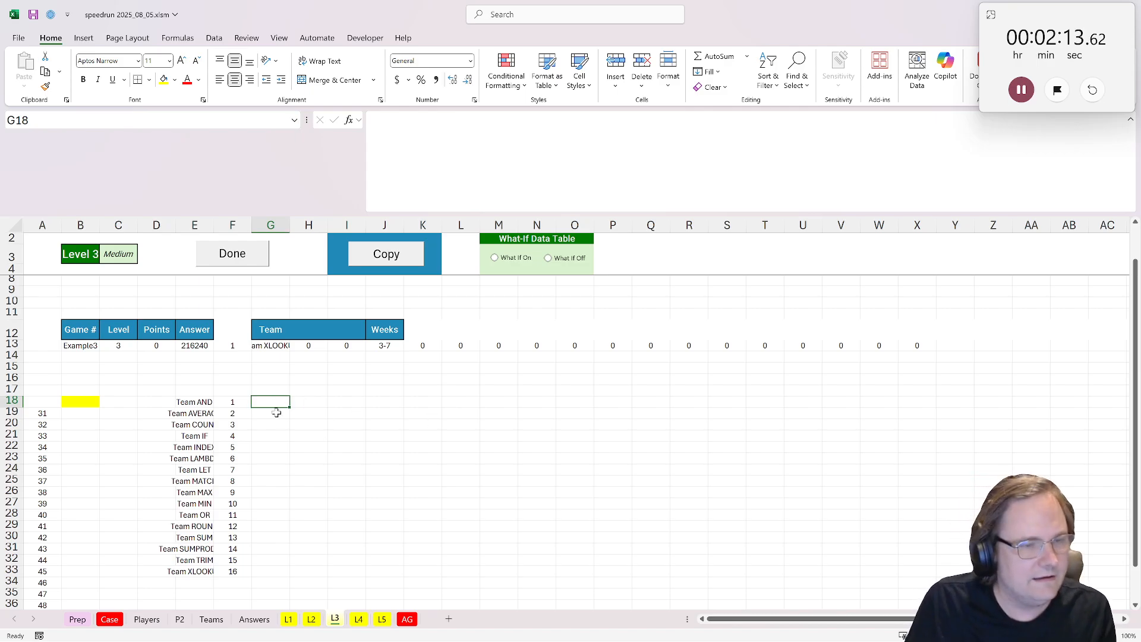
pyautogui.click(334, 399)
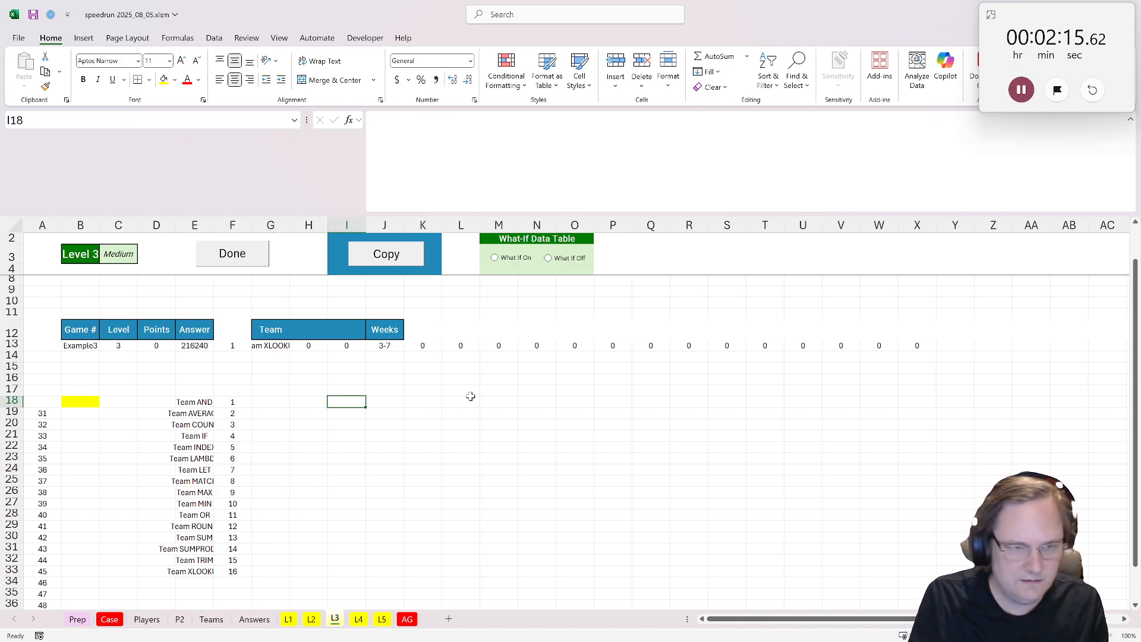
pyautogui.write('=ewq')
pyautogui.press('BackSpace')
pyautogui.press('BackSpace')
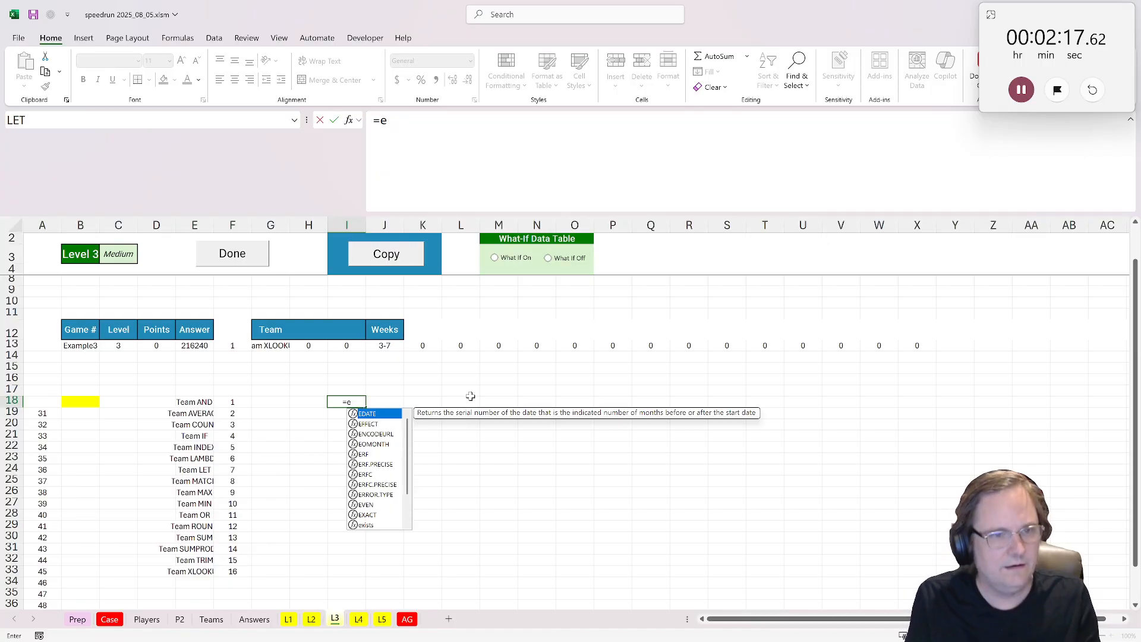
pyautogui.write('q')
pyautogui.press('BackSpace')
pyautogui.press('BackSpace')
pyautogui.write('seq')
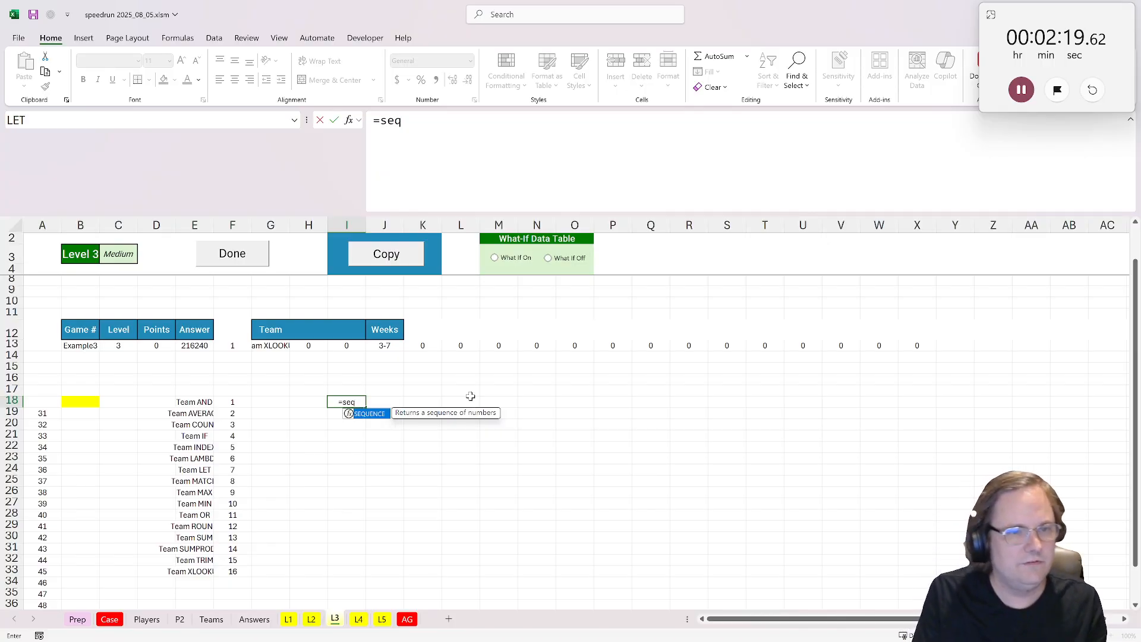
pyautogui.press('Tab')
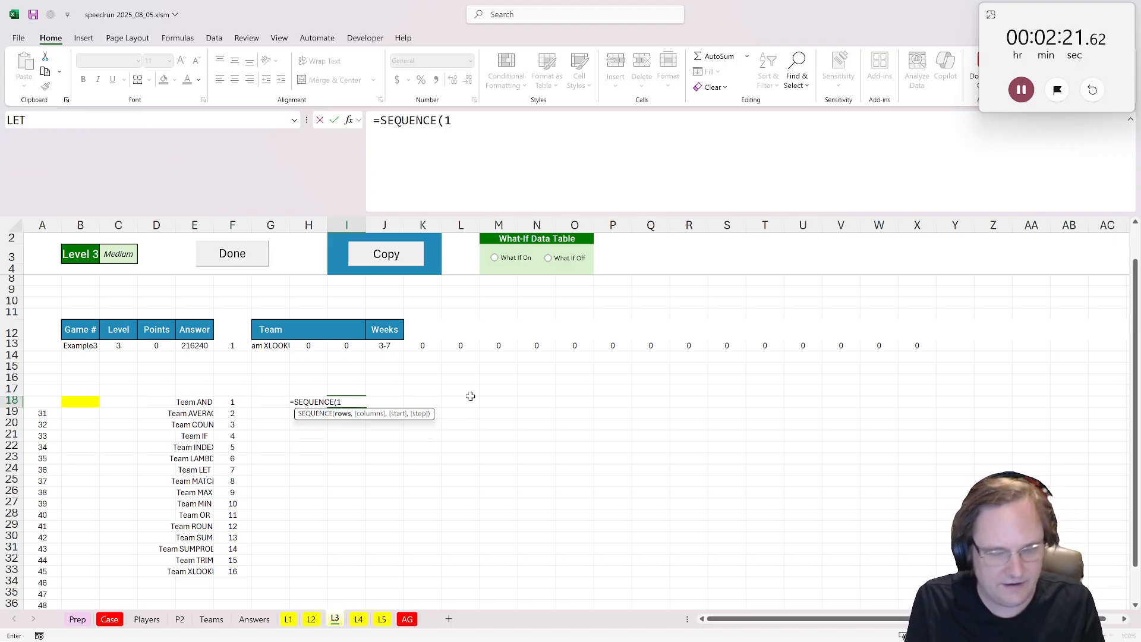
pyautogui.write('16*8')
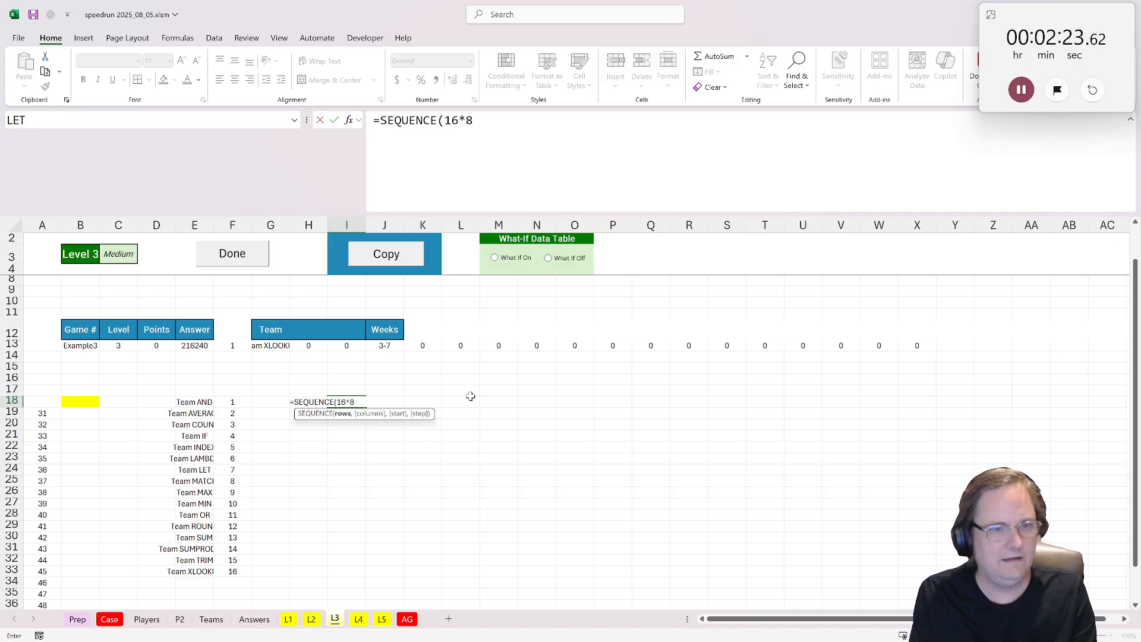
# - Give the I18 SEQUENCE one column, a start of 1 and a step of 1/8
pyautogui.write('m,')
pyautogui.press('BackSpace')
pyautogui.press('BackSpace')
pyautogui.press('BackSpace')
pyautogui.press('BackSpace')
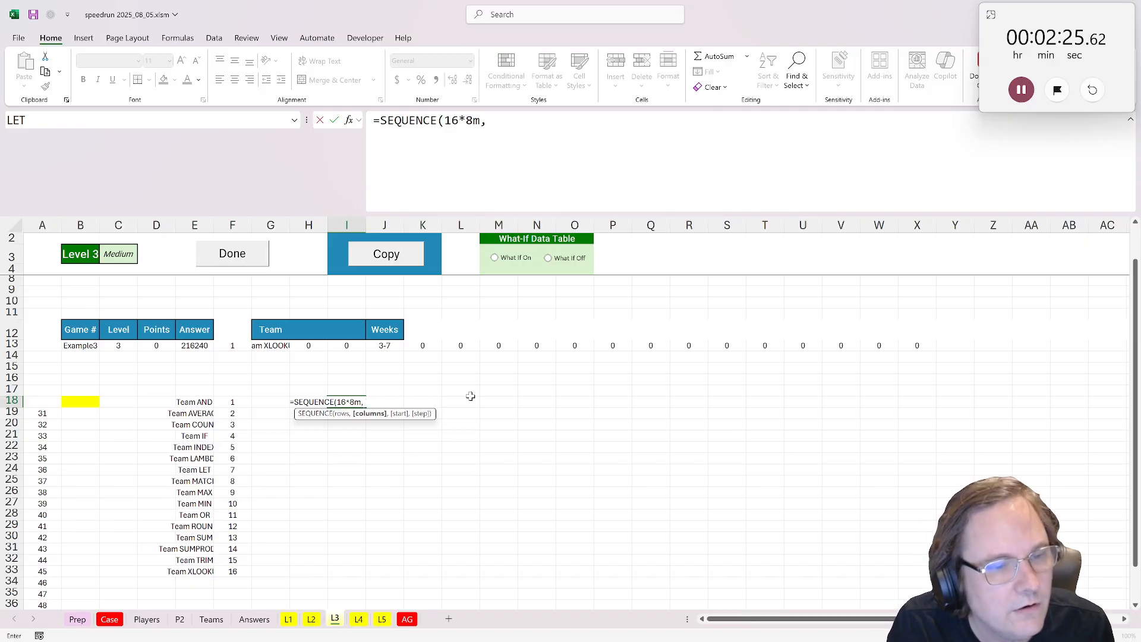
pyautogui.write(',1,1,')
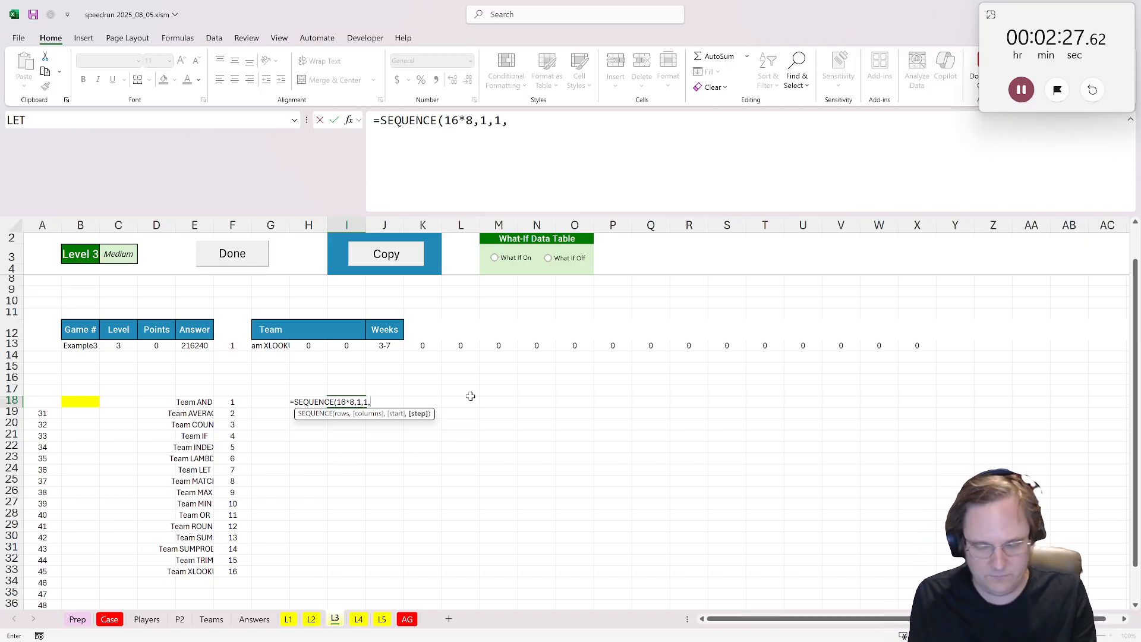
pyautogui.write('18')
pyautogui.press('BackSpace')
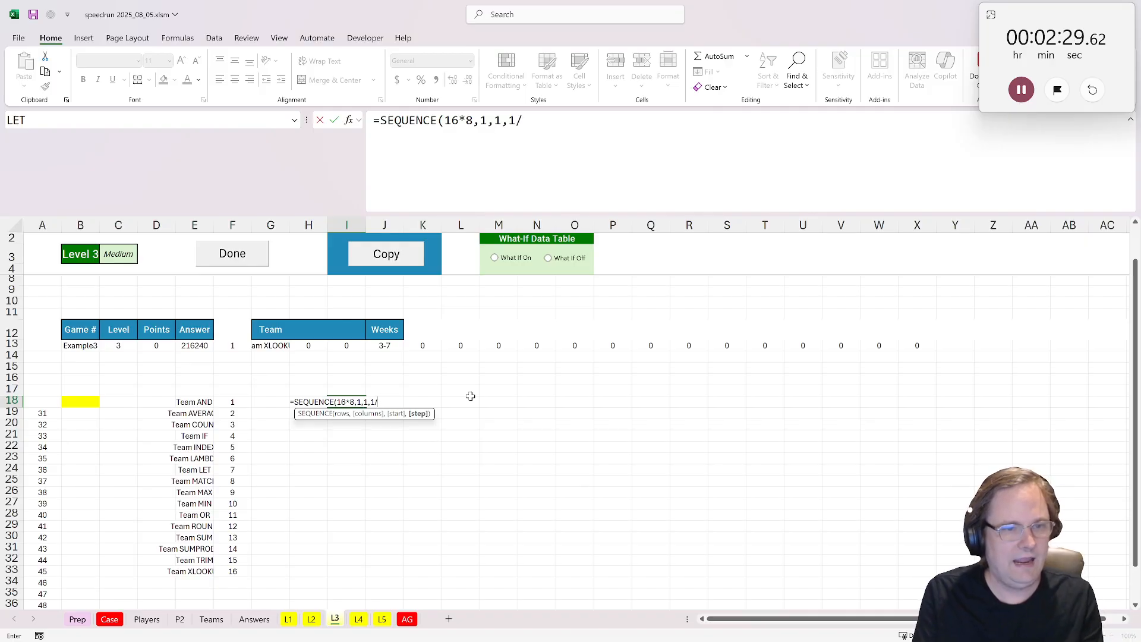
pyautogui.write('/8)')
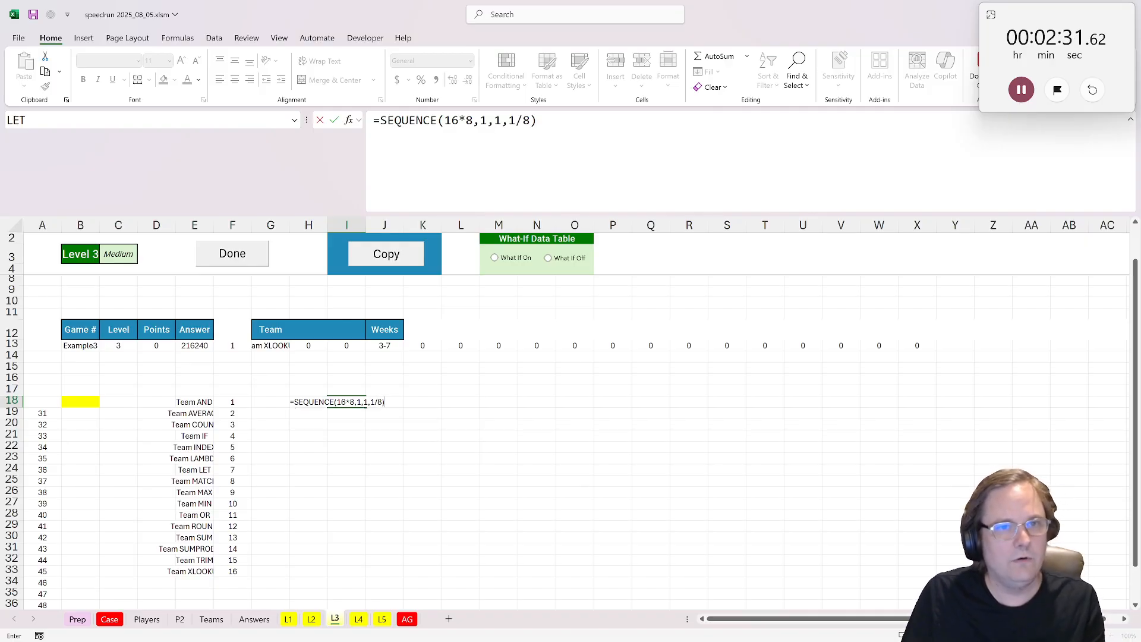
# - Wrap the I18 formula in INT so it reads =INT(SEQUENCE(16*8,1,1,1/8)), repeating each team number eight times
pyautogui.click(537, 121)
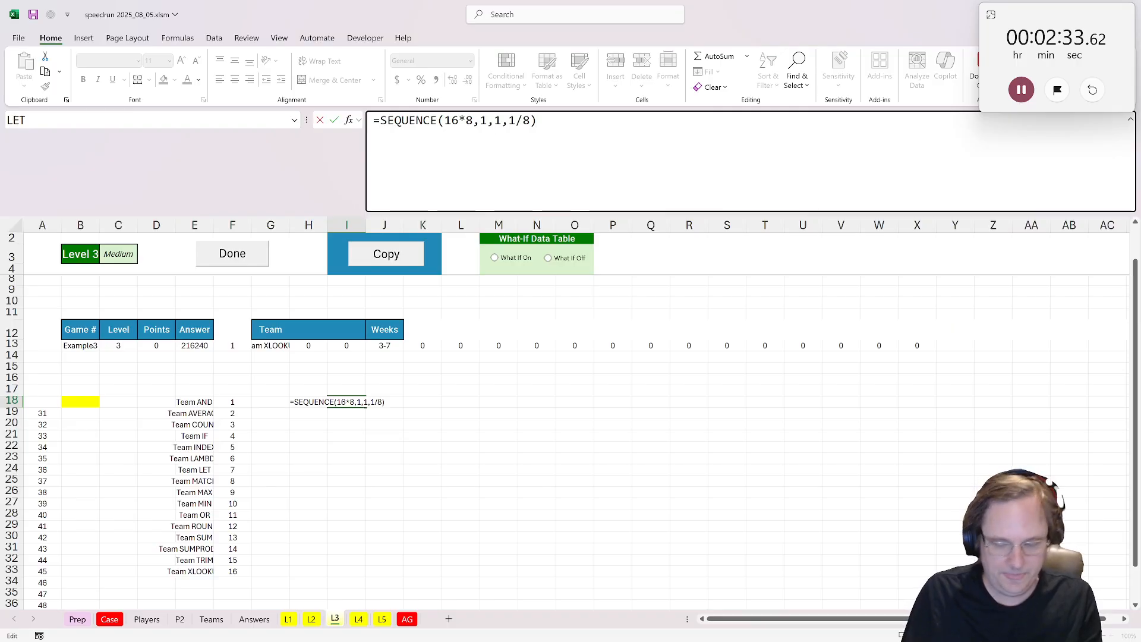
pyautogui.press('Home')
pyautogui.press('Right')
pyautogui.write('int(')
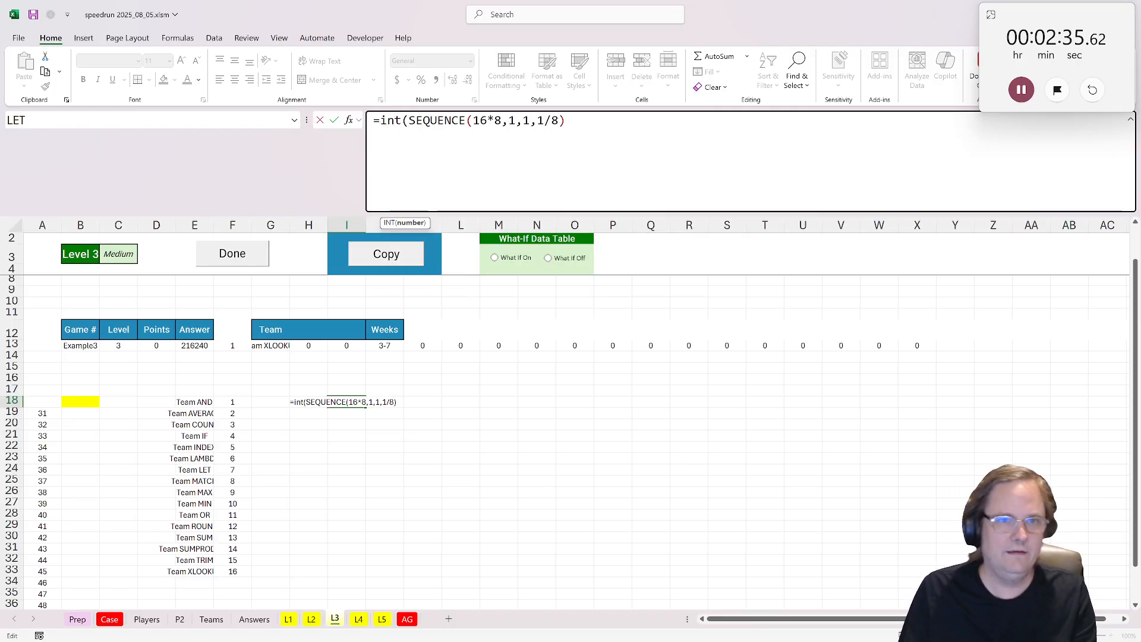
pyautogui.hotkey('ctrl', 'Return')
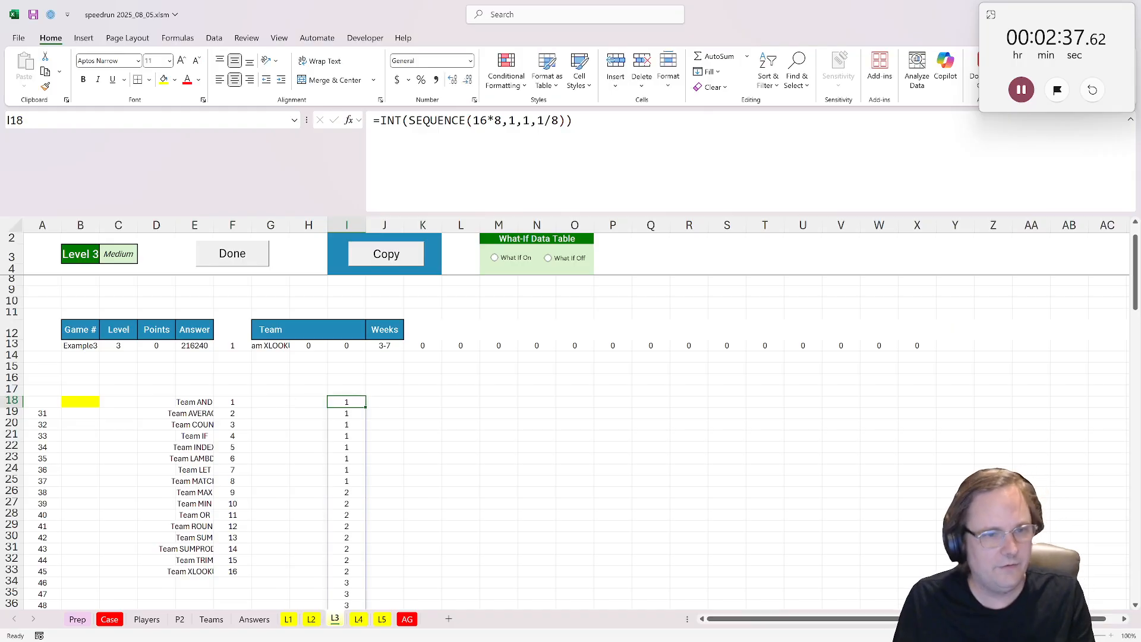
# - List all players beside the repeated team numbers with =TOCOL(Teams!B2:C65) in cell J18 and widen column J slightly
pyautogui.click(387, 399)
pyautogui.write('=tocol(')
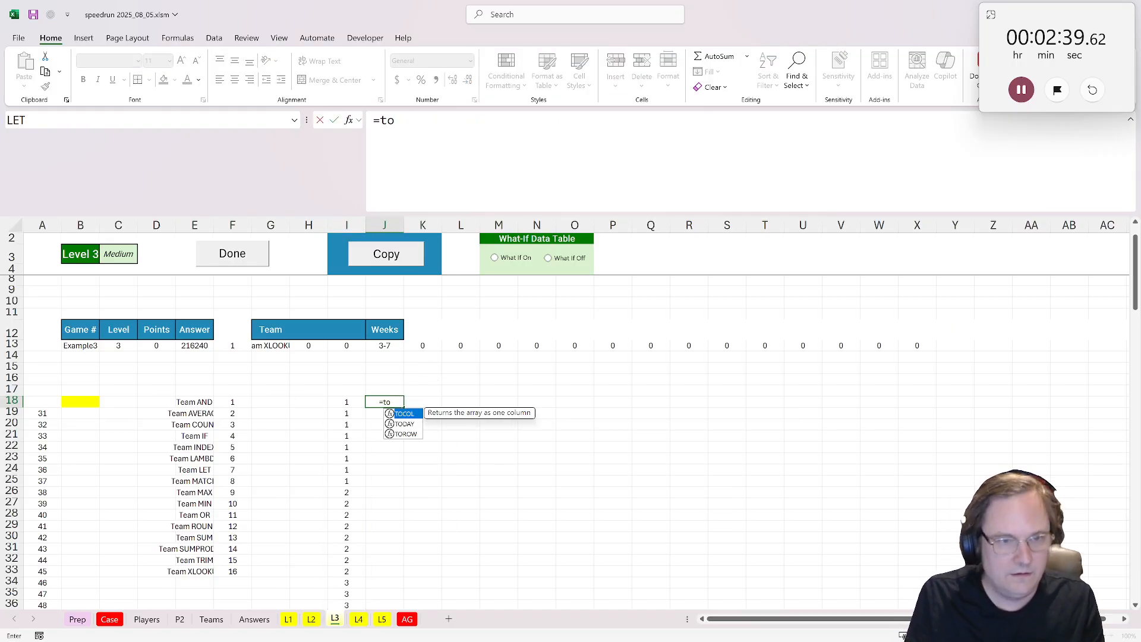
pyautogui.press('BackSpace')
pyautogui.press('BackSpace')
pyautogui.press('BackSpace')
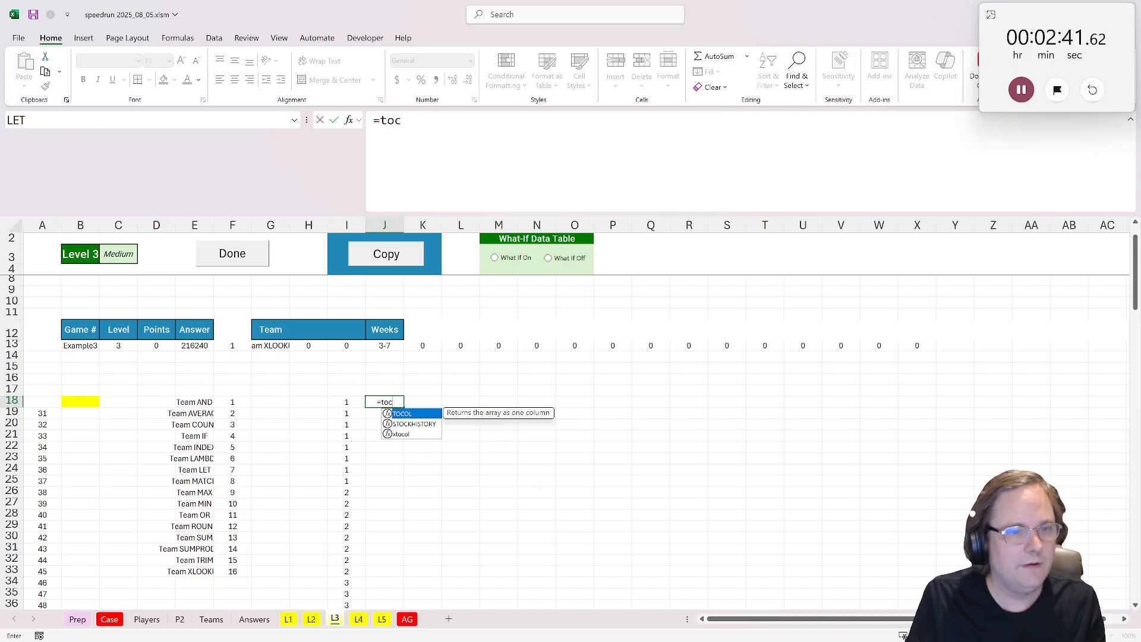
pyautogui.write('ol(')
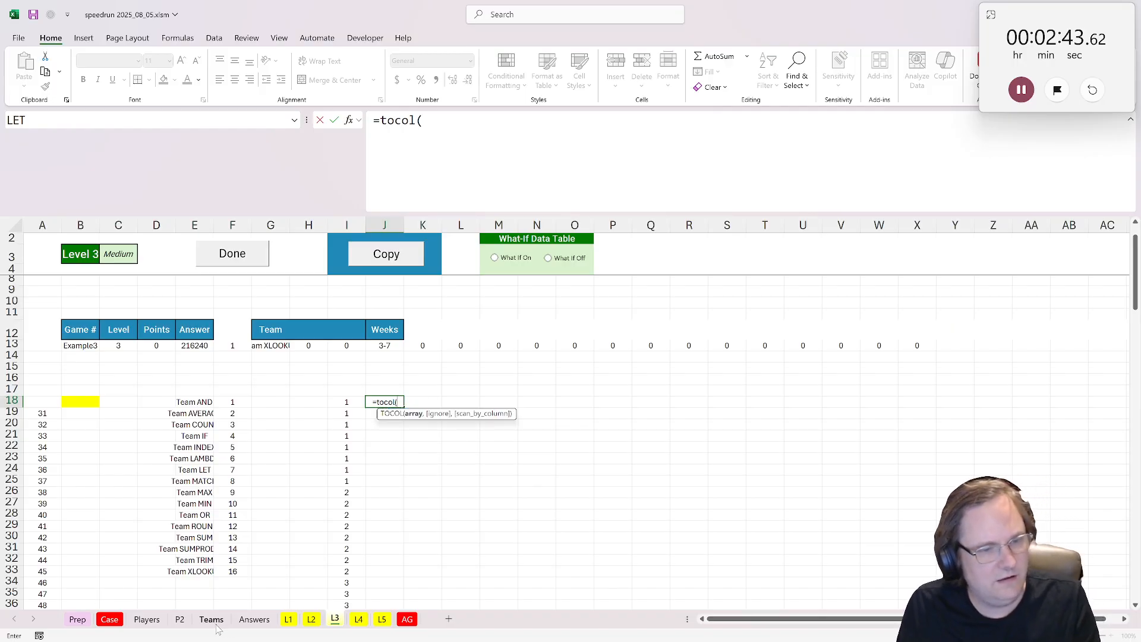
pyautogui.click(213, 620)
pyautogui.click(238, 386)
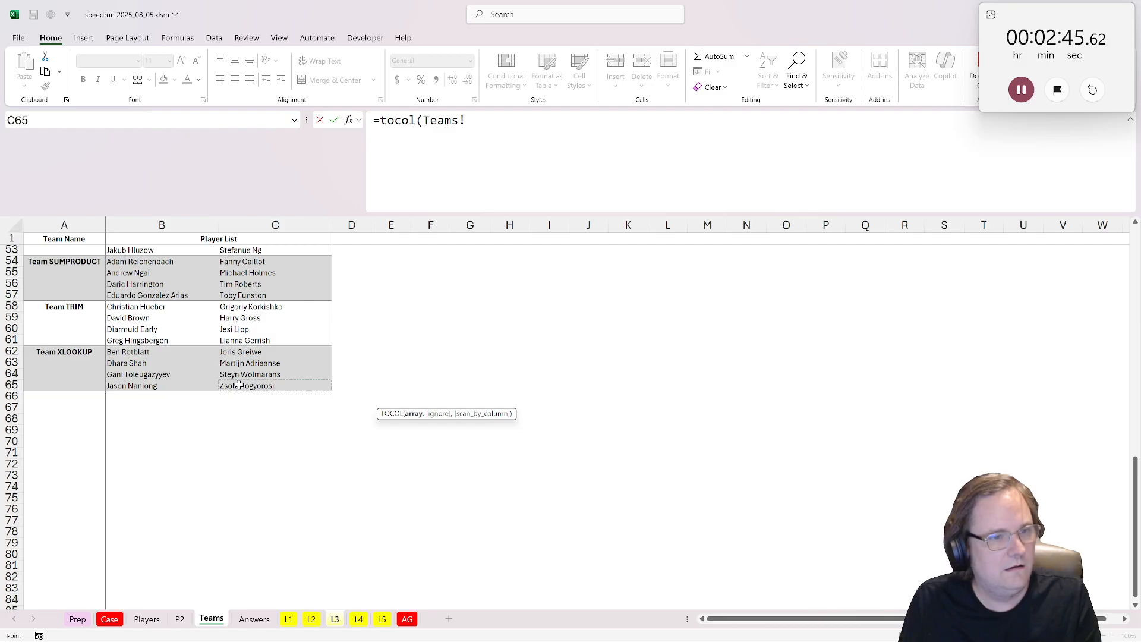
pyautogui.scroll(10, 191, 376)
pyautogui.scroll(7, 192, 376)
pyautogui.keyDown('shift'); pyautogui.click(123, 249); pyautogui.keyUp('shift')
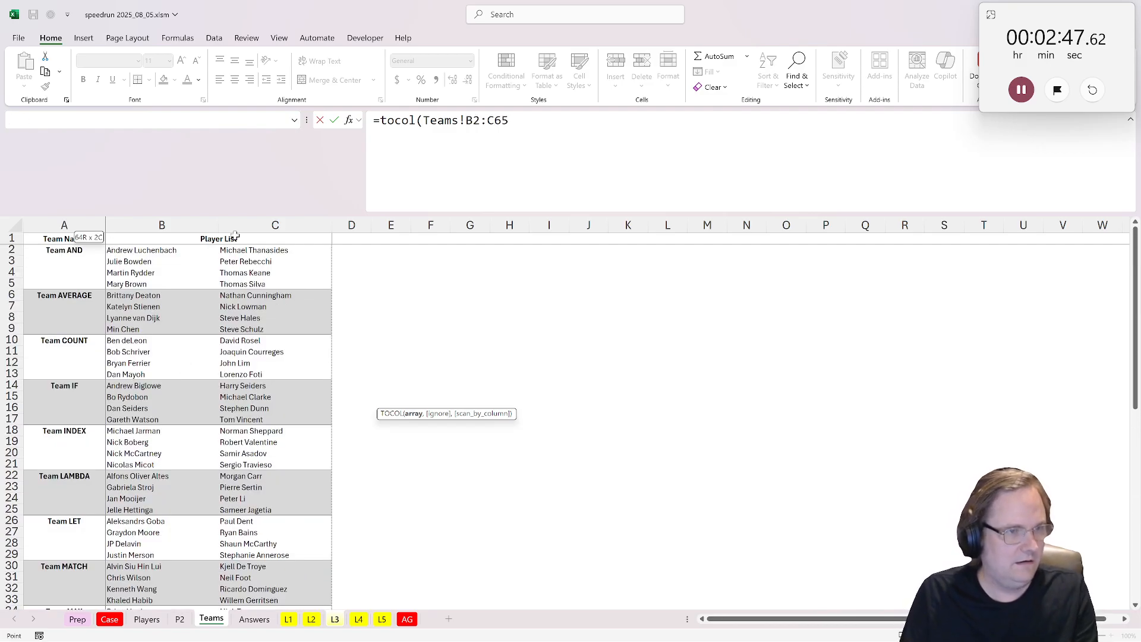
pyautogui.press('Return')
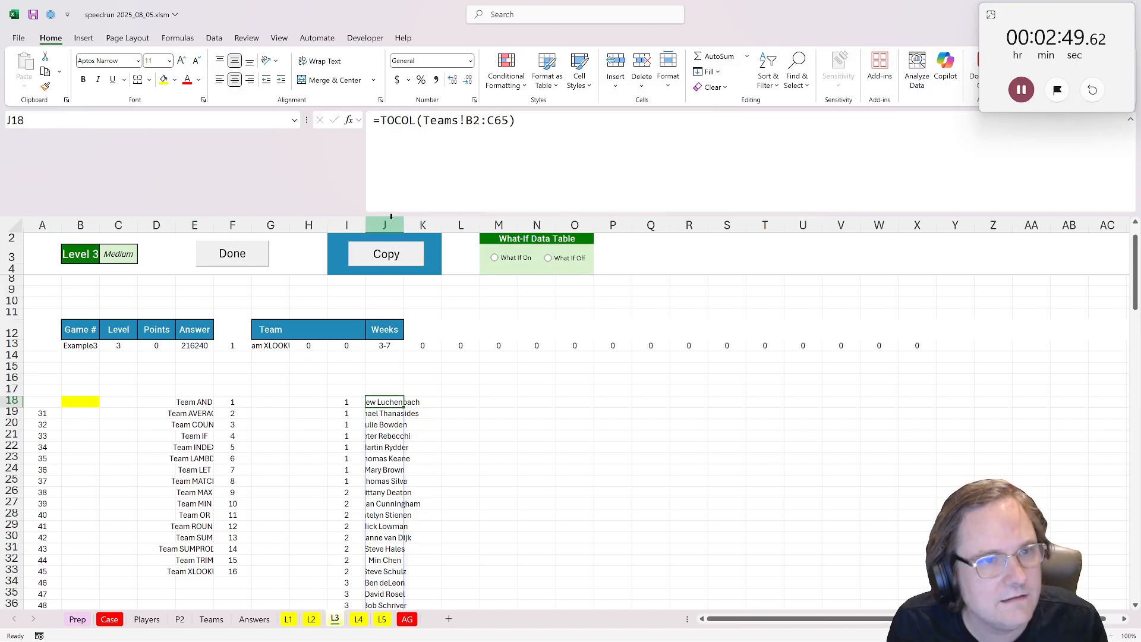
pyautogui.moveTo(401, 225); pyautogui.dragTo(417, 224)
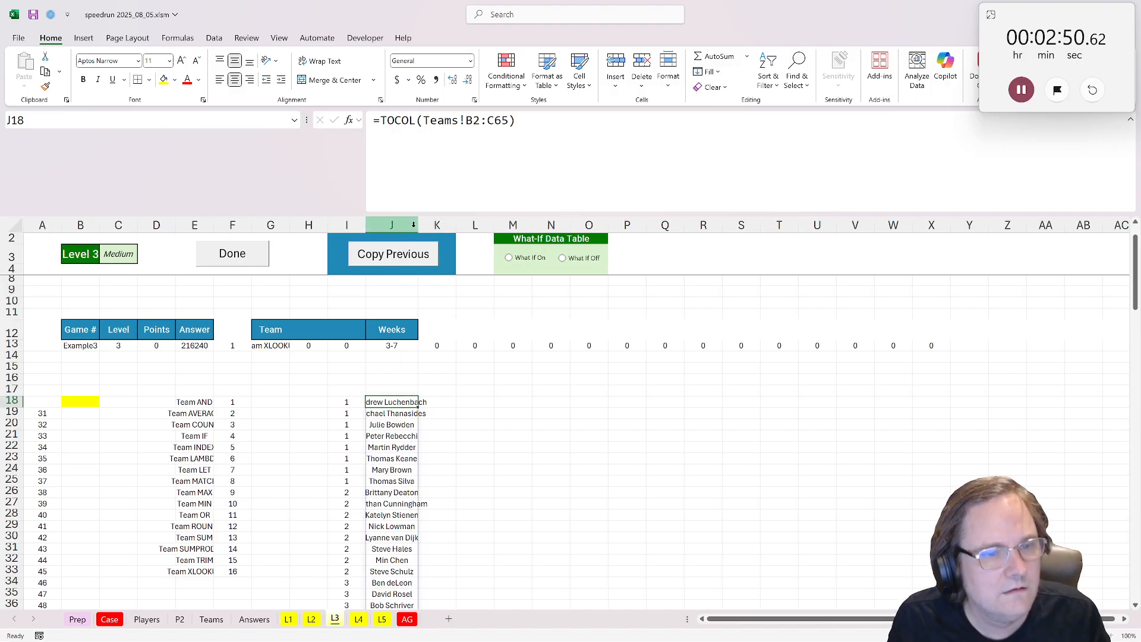
# - Enter =FILTER(J18#,I18#) in cell N18, using the player list as the array and the team numbers as the include argument
pyautogui.click(527, 399)
pyautogui.click(403, 399)
pyautogui.click(541, 401)
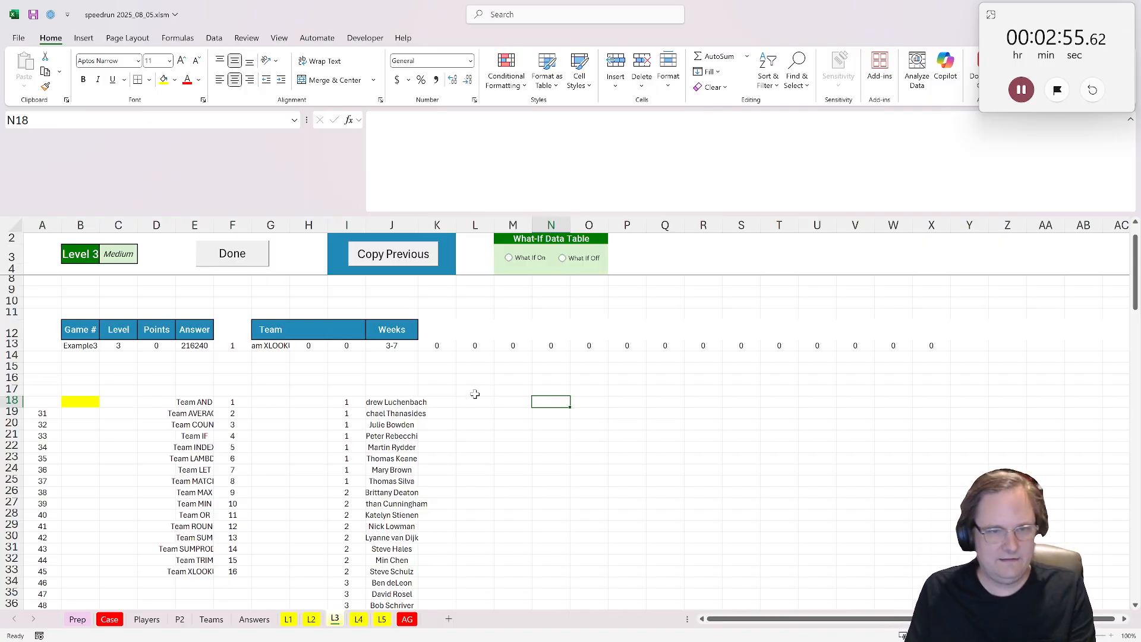
pyautogui.write('=filter(')
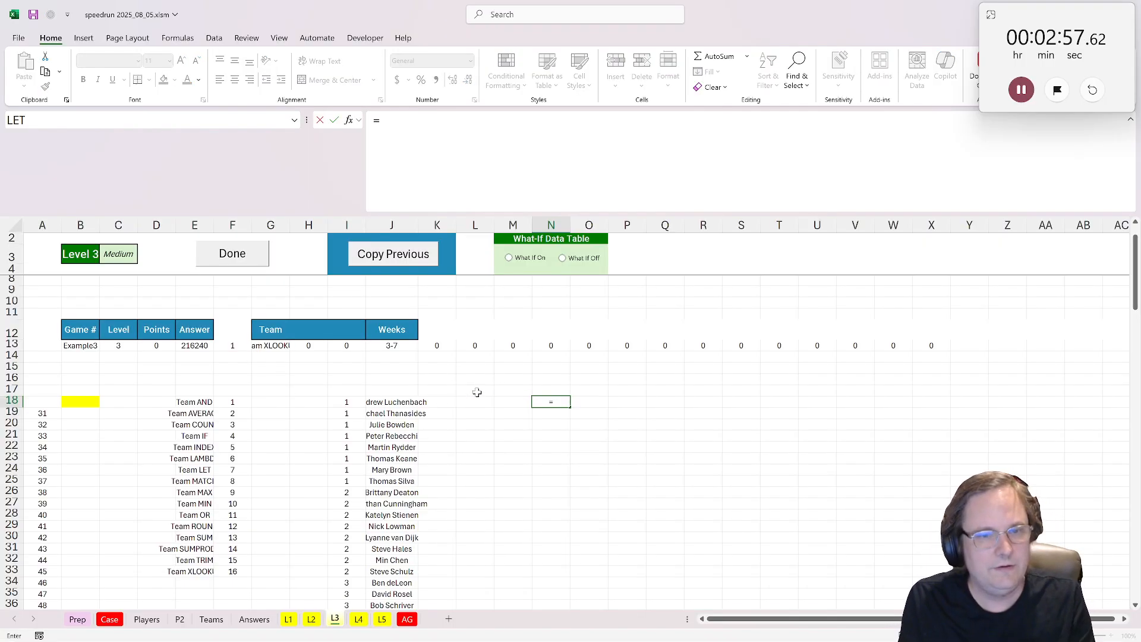
pyautogui.click(385, 404)
pyautogui.hotkey('ctrl', 'shift', 'Down')
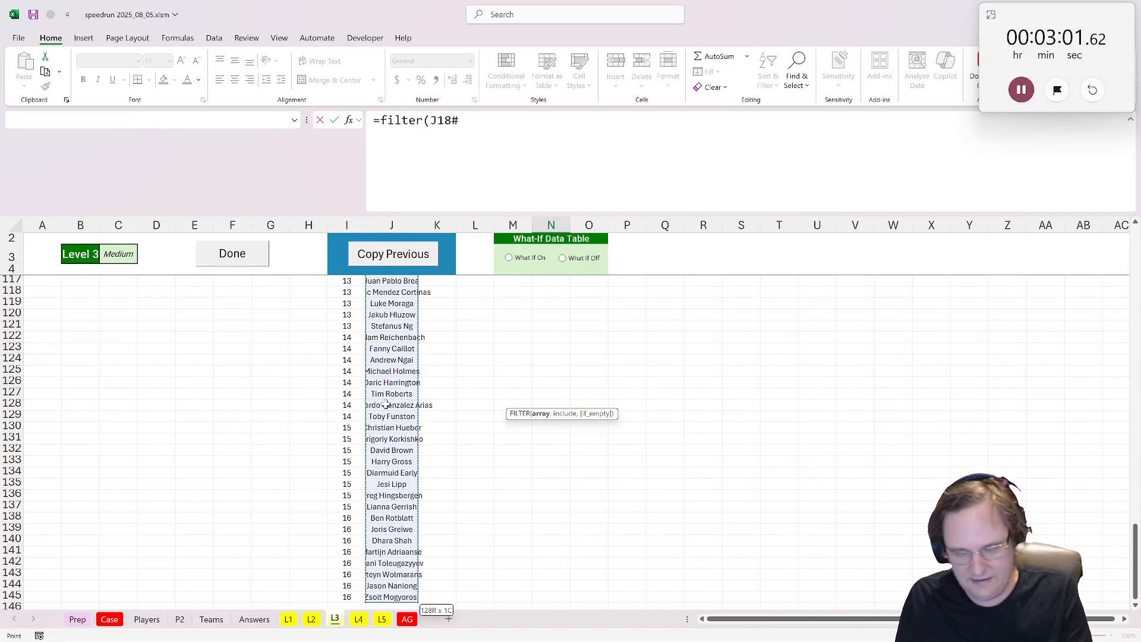
pyautogui.write(',')
pyautogui.click(347, 588)
pyautogui.click(344, 596)
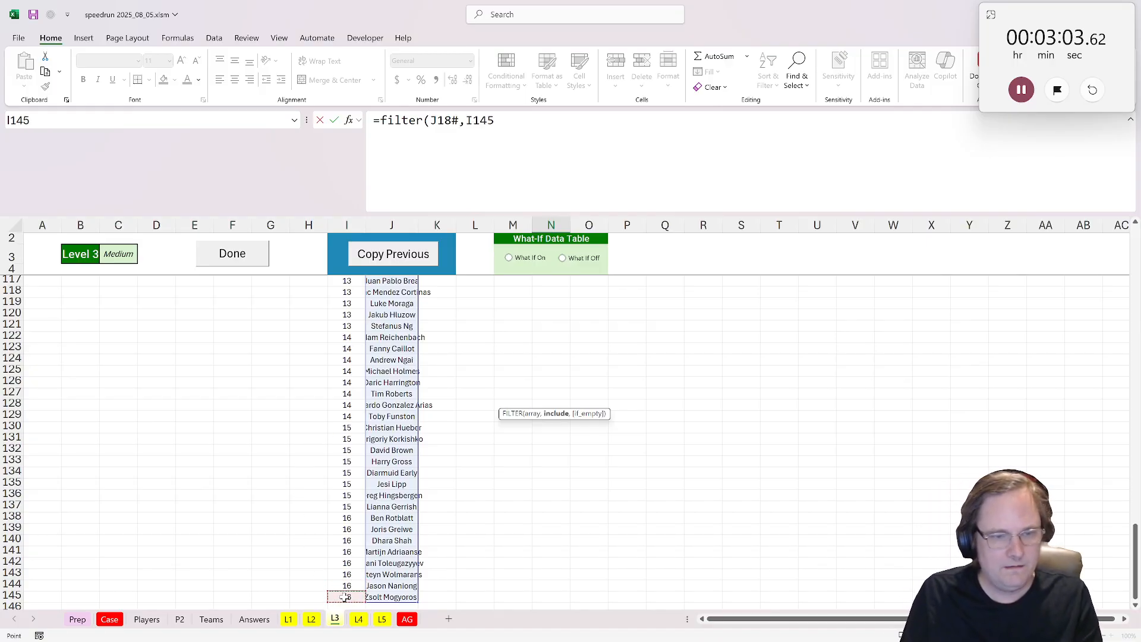
pyautogui.hotkey('ctrl', 'shift', 'Up')
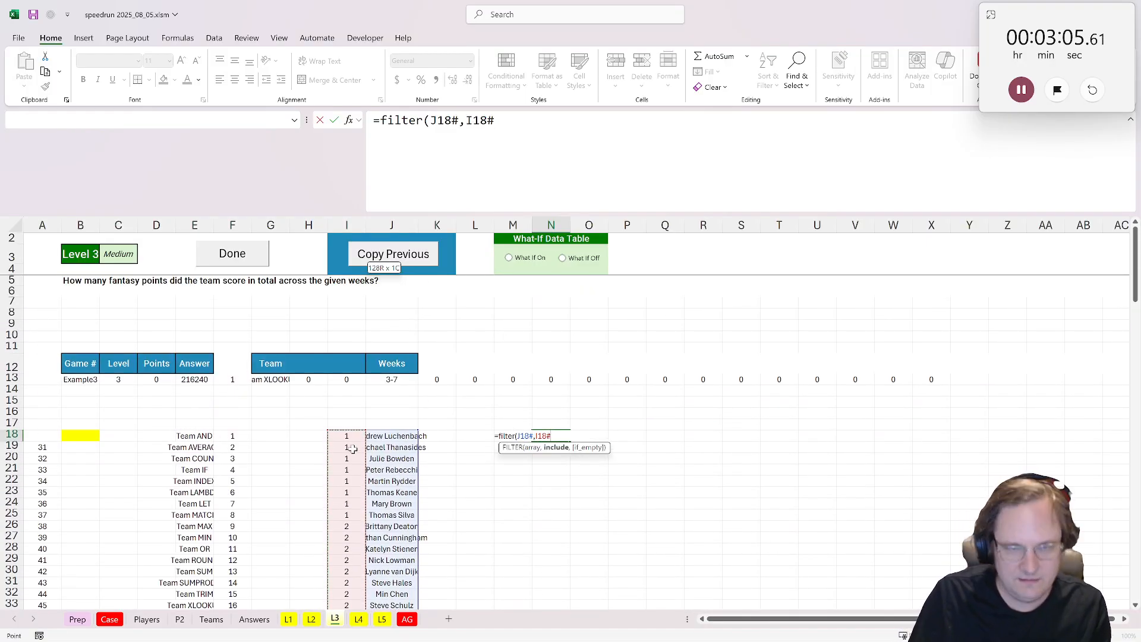
pyautogui.press('BackSpace')
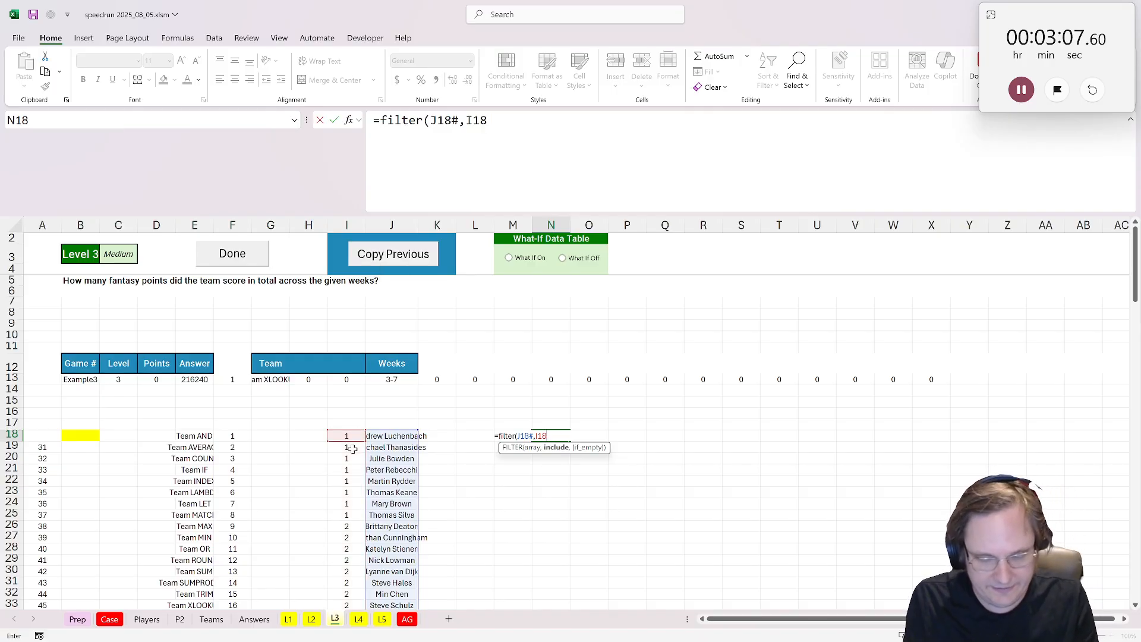
pyautogui.write('#=')
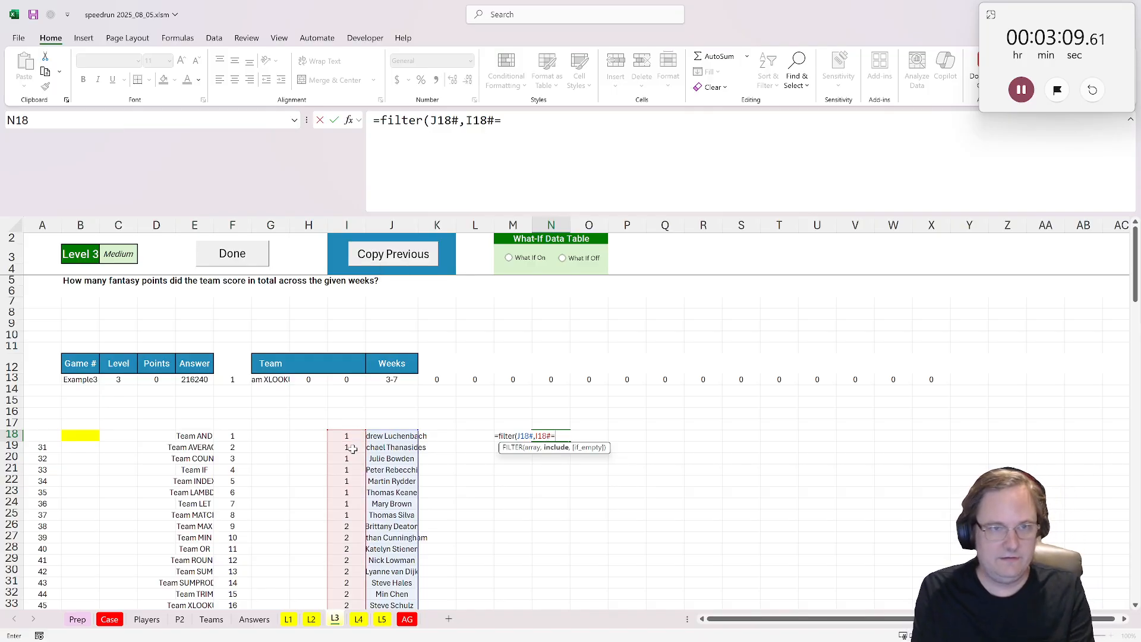
pyautogui.press('BackSpace')
pyautogui.hotkey('ctrl', 'Return')
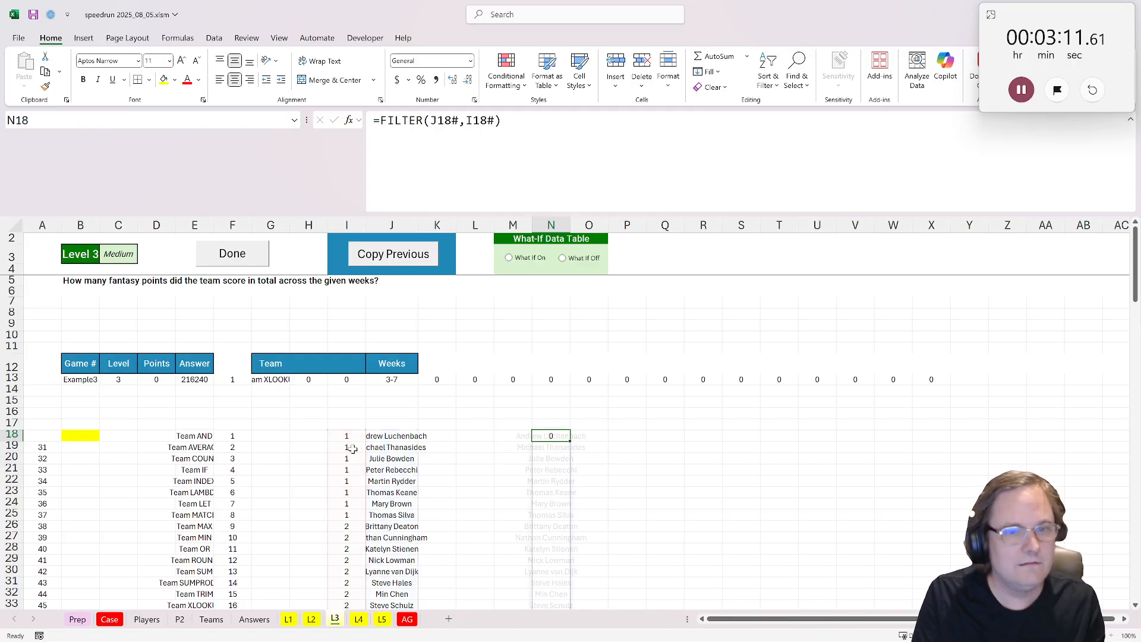
# - Look up the G13 team's number in cell G14 with XLOOKUP, matching the team names in column E against the numbers in column F
pyautogui.click(270, 390)
pyautogui.write('=xlooku:P')
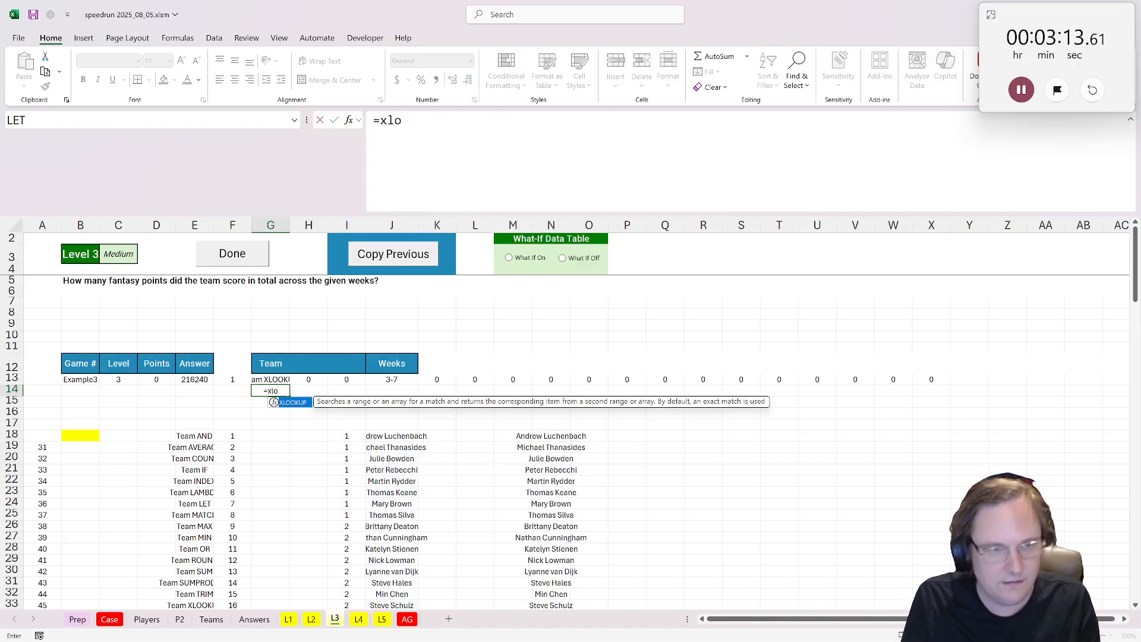
pyautogui.press('BackSpace')
pyautogui.press('BackSpace')
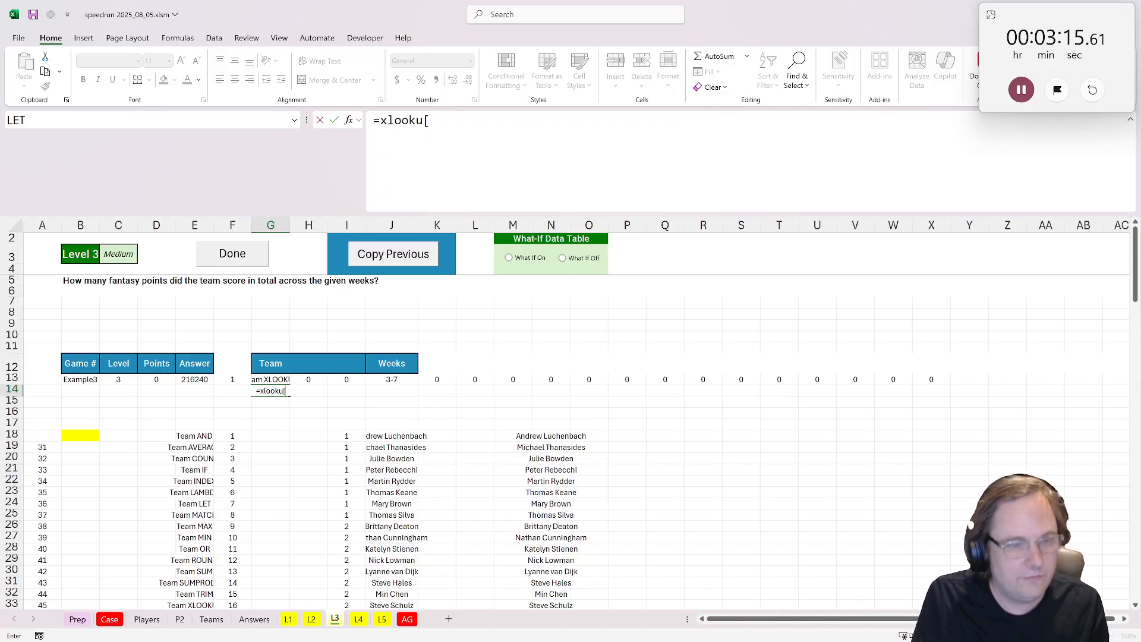
pyautogui.write('p(')
pyautogui.click(268, 379)
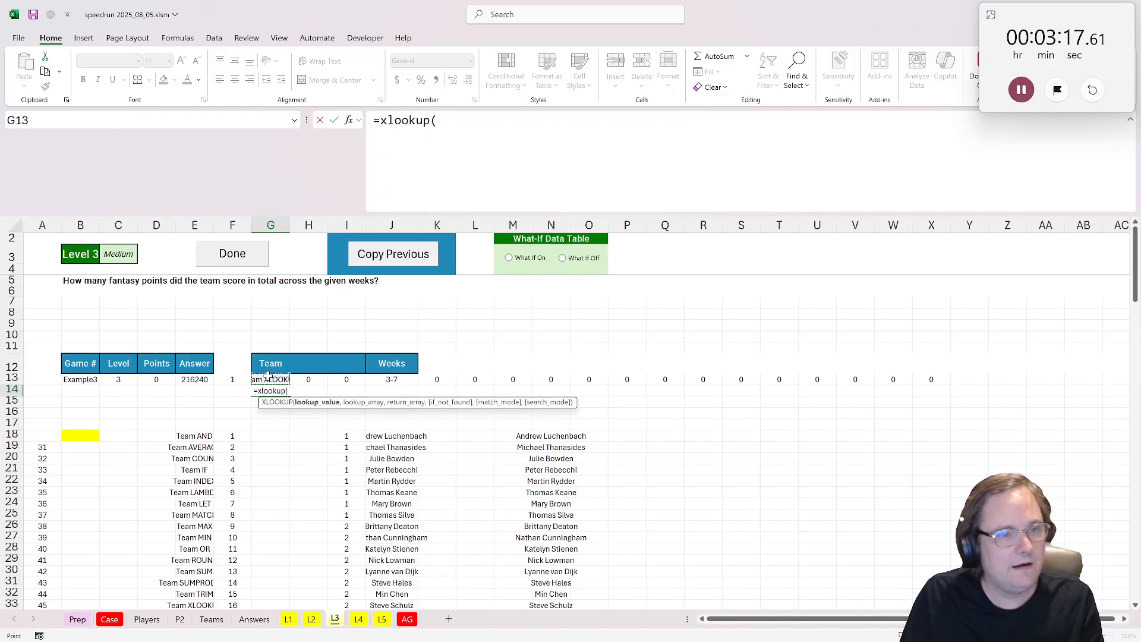
pyautogui.write(',')
pyautogui.click(191, 438)
pyautogui.moveTo(189, 470); pyautogui.dragTo(233, 389)
pyautogui.write(',')
pyautogui.press('Return')
# - Limit the N18 player filter to the looked-up team by changing it to =FILTER(J18#,I18#=G14)
pyautogui.click(551, 390)
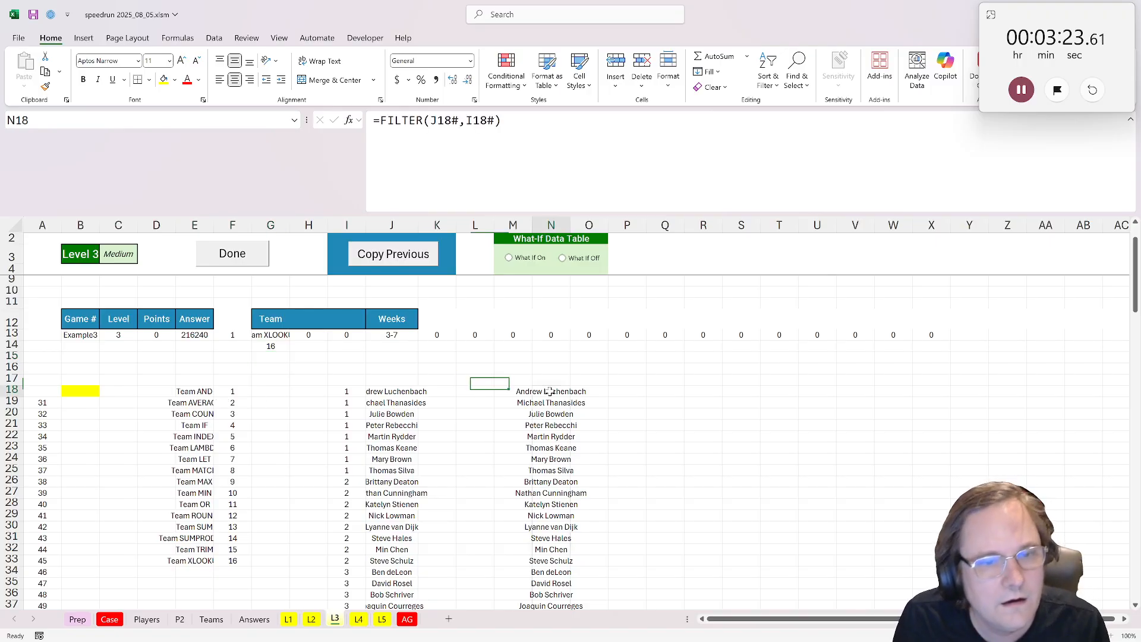
pyautogui.doubleClick(551, 390)
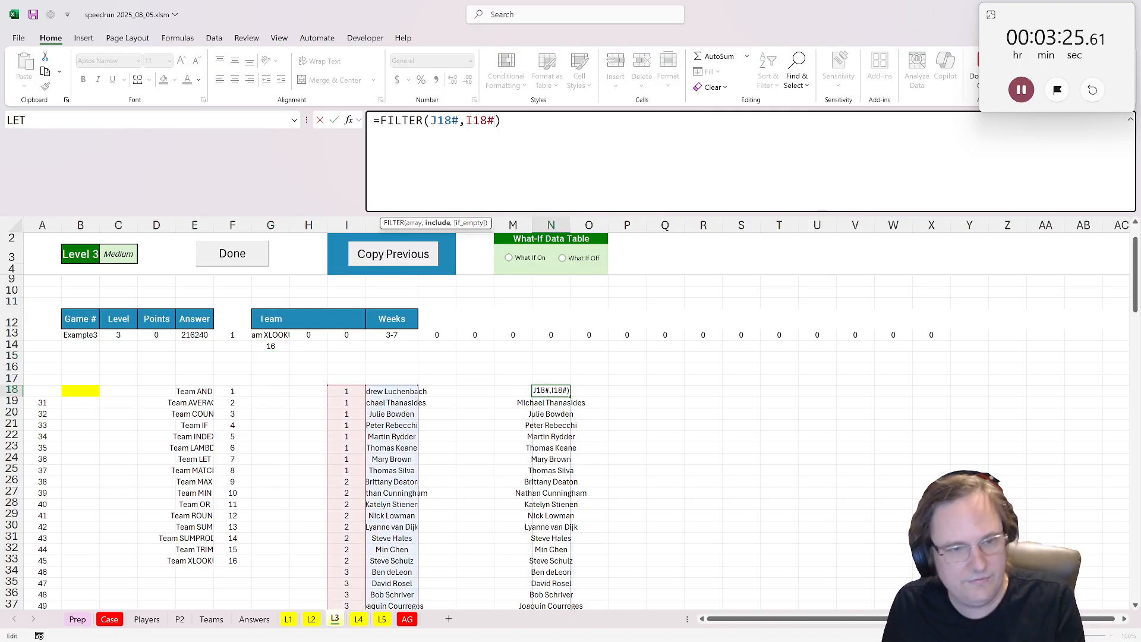
pyautogui.write('=')
pyautogui.click(279, 346)
pyautogui.press('Return')
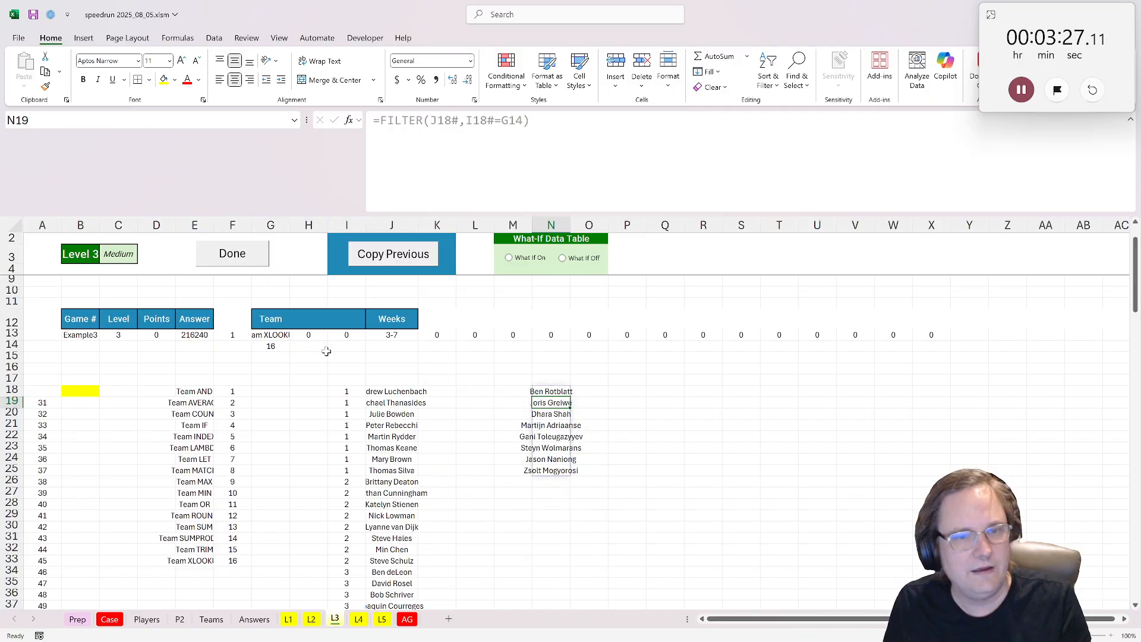
pyautogui.click(581, 392)
pyautogui.click(593, 377)
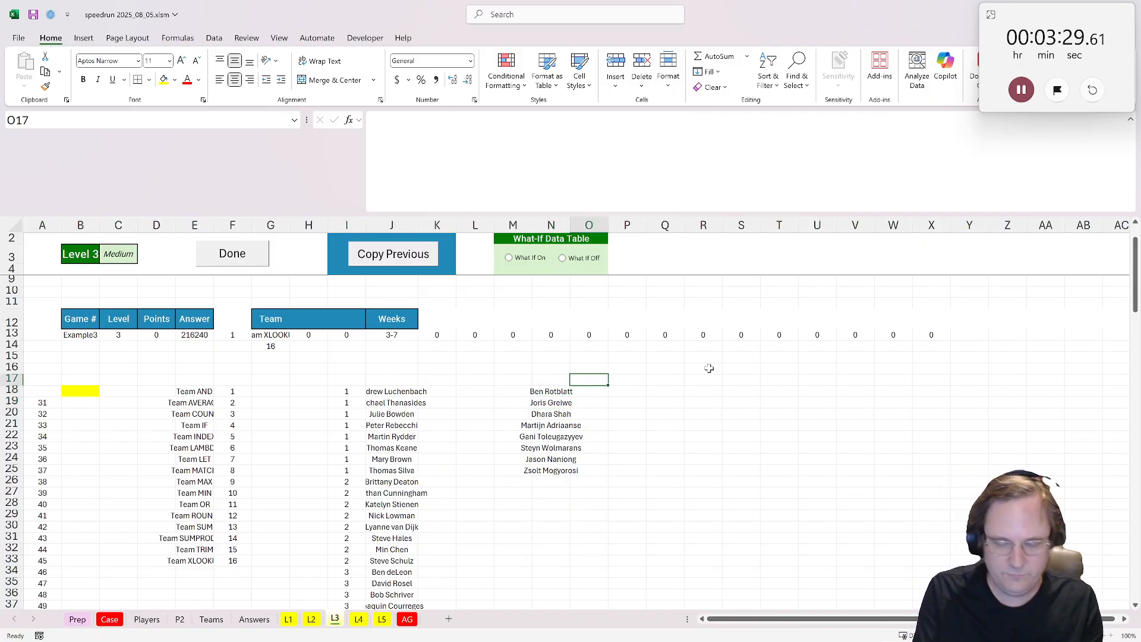
pyautogui.write('=')
pyautogui.press('Escape')
# - Split the week range into start and end weeks with =xtextsplit(J13,"-") in cell J14
pyautogui.click(383, 348)
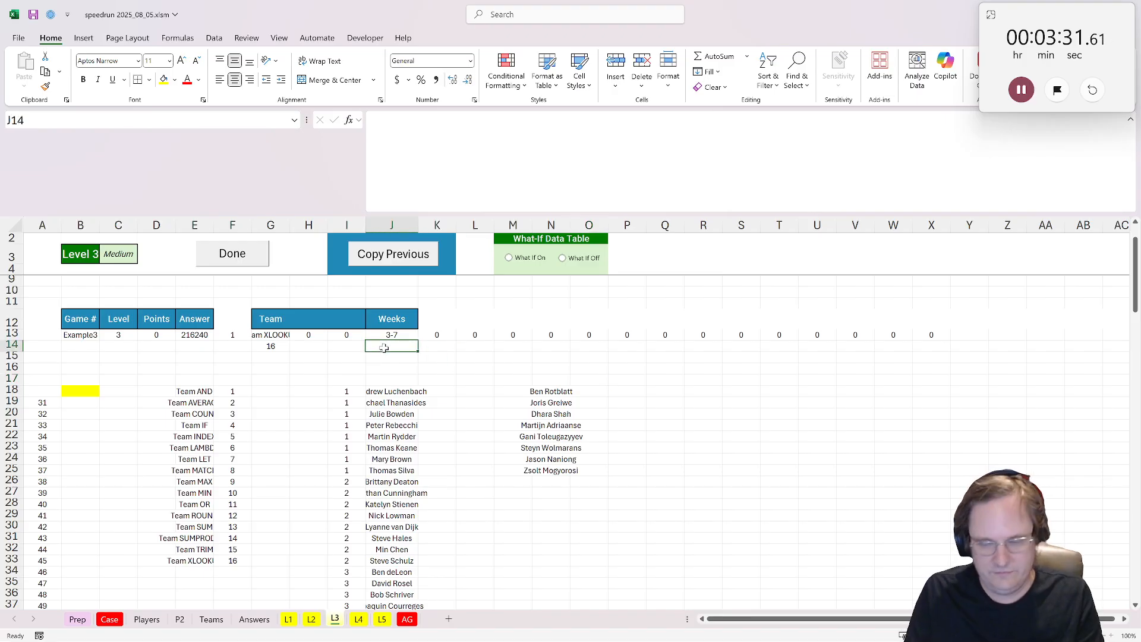
pyautogui.write('=xt')
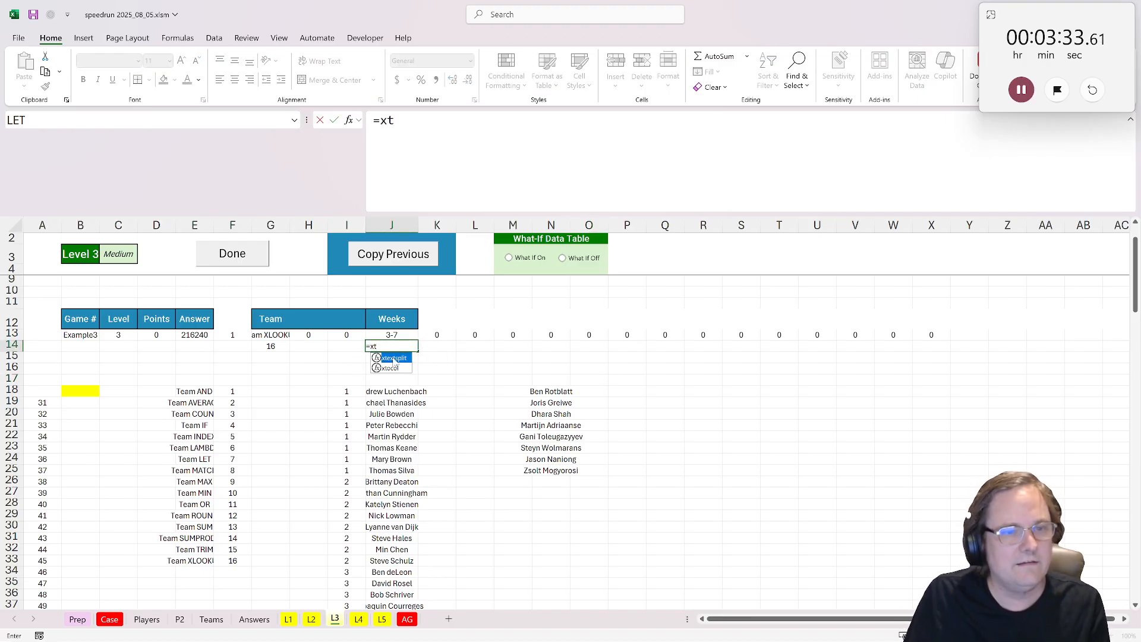
pyautogui.doubleClick(393, 359)
pyautogui.click(394, 334)
pyautogui.write(',')
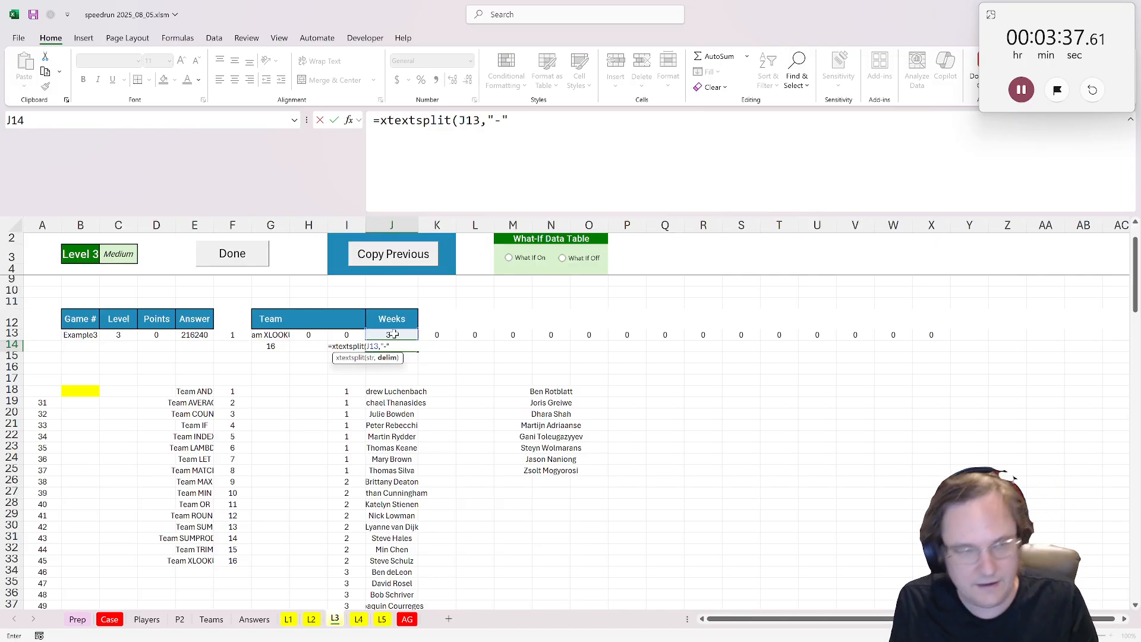
pyautogui.write('"-"')
pyautogui.press('Return')
# - Lay out the given weeks as a header row above the player results with =SEQUENCE(1,J15-J14+1,J14) in cell O17
pyautogui.click(591, 378)
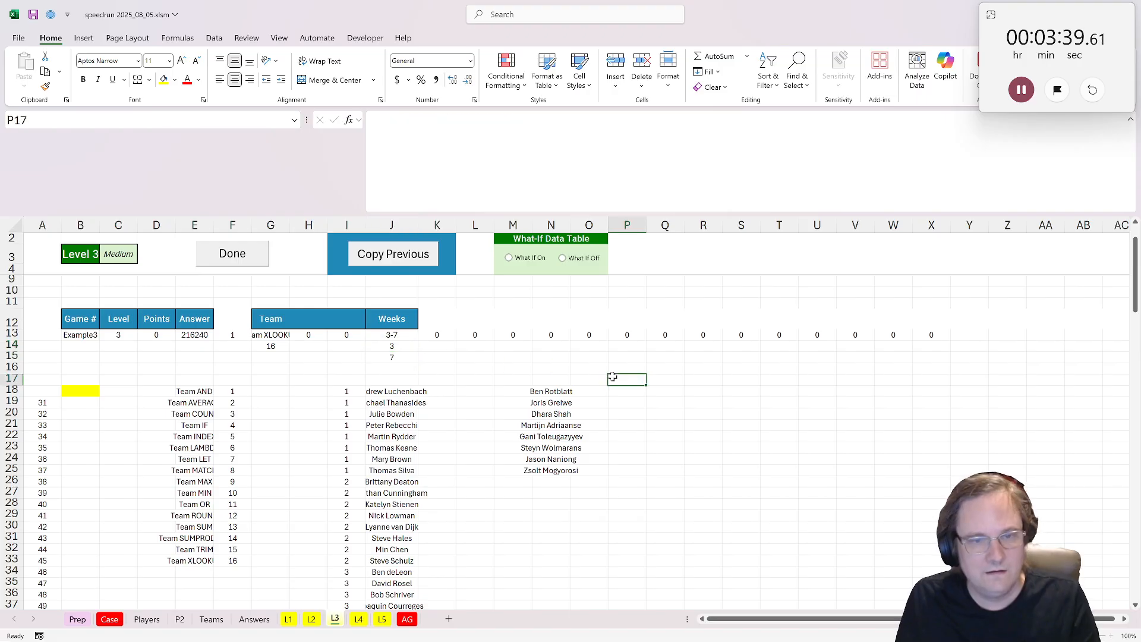
pyautogui.write('=seq')
pyautogui.press('Tab')
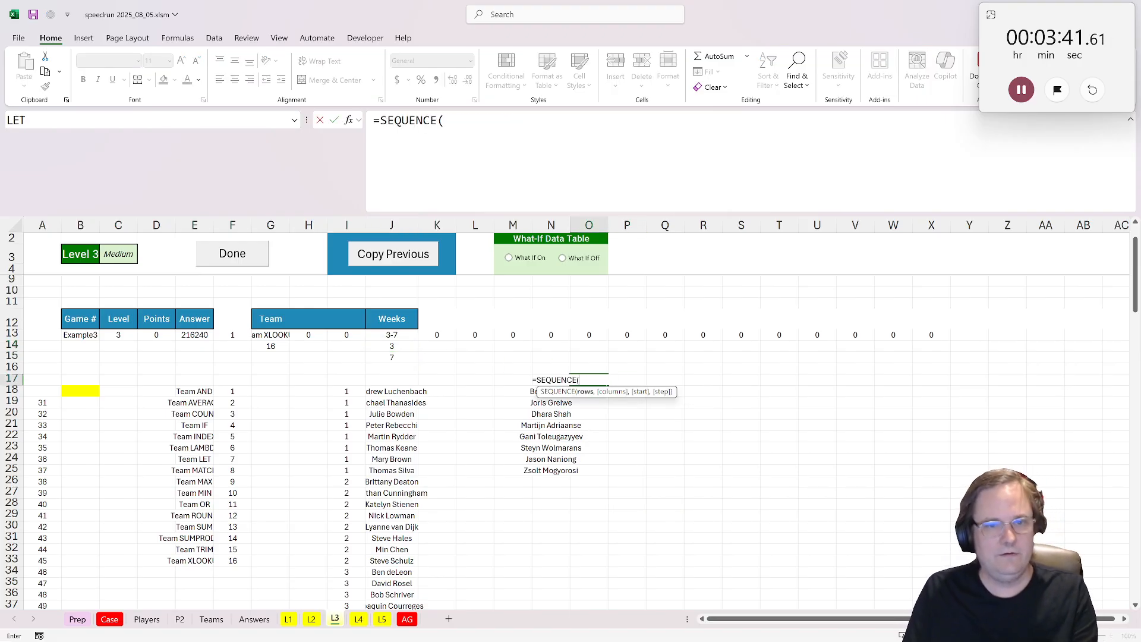
pyautogui.write('1,')
pyautogui.click(401, 357)
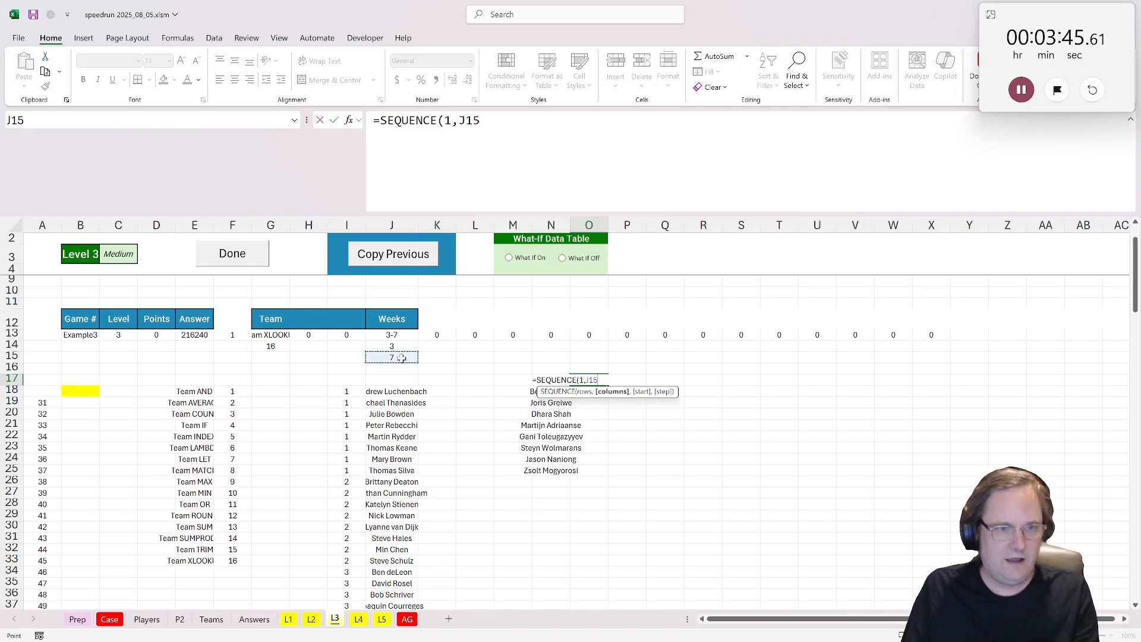
pyautogui.write('-')
pyautogui.click(398, 346)
pyautogui.write('+1,')
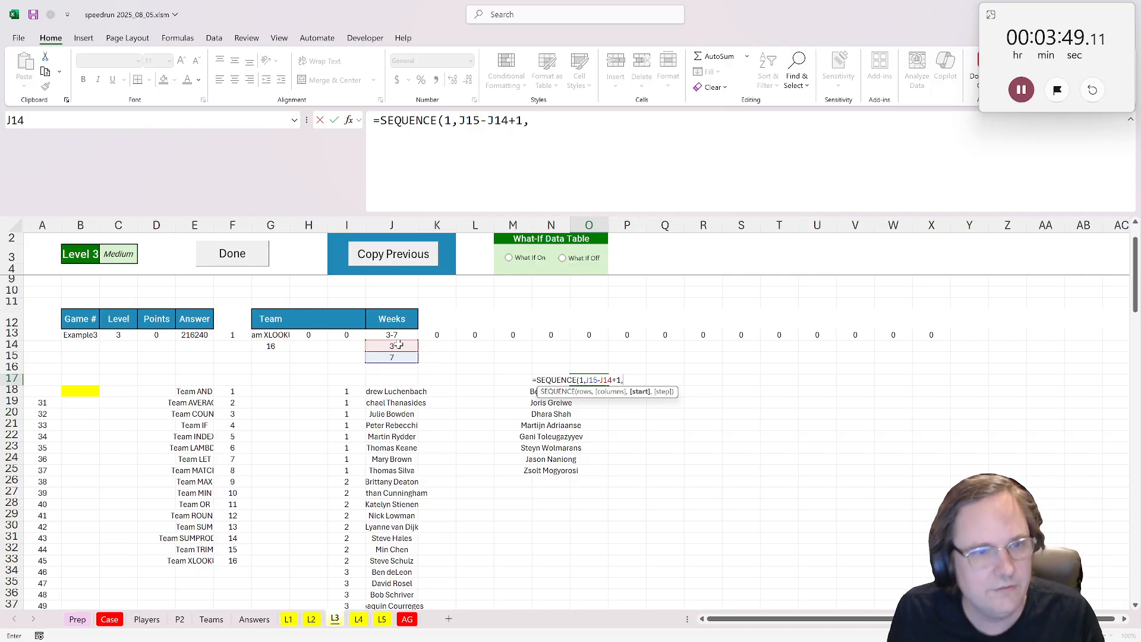
pyautogui.click(398, 346)
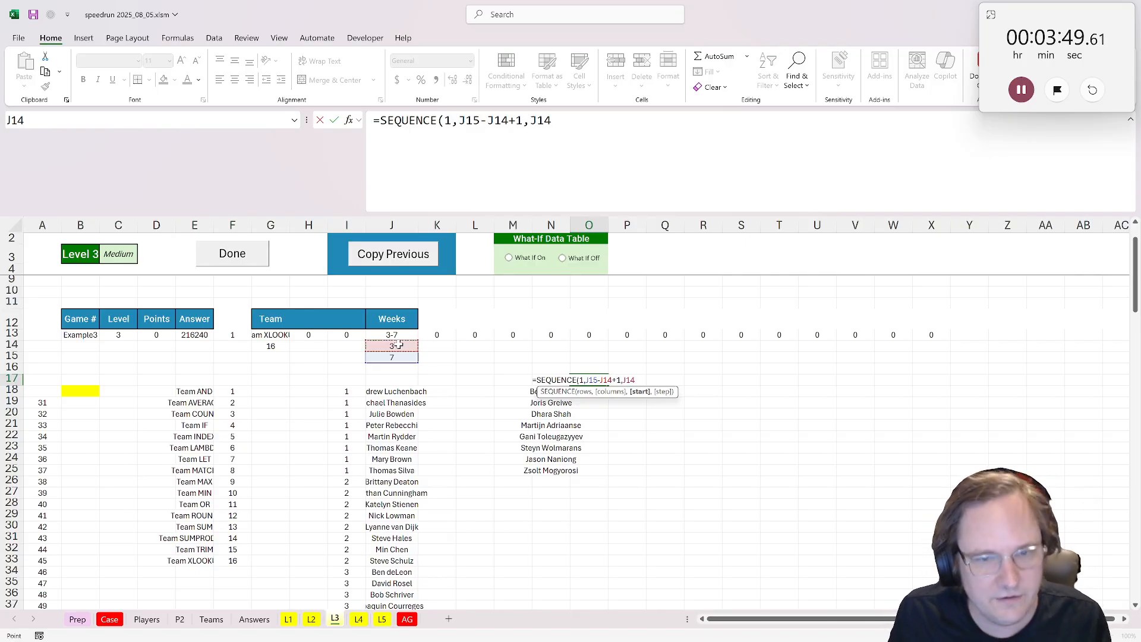
pyautogui.press('Return')
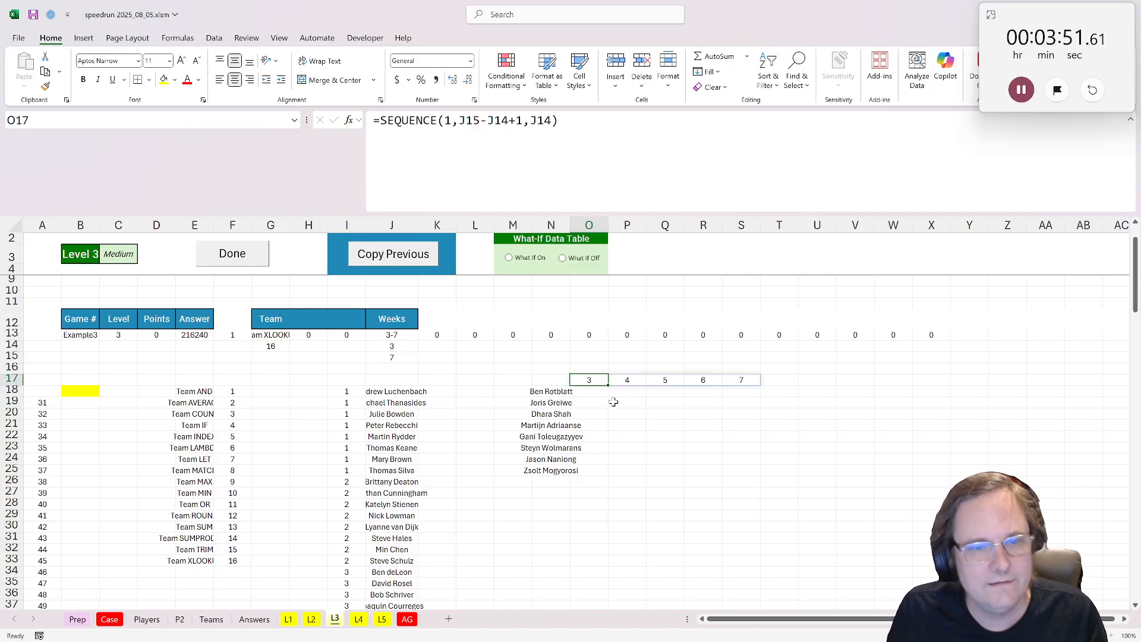
# - Start a label_lookup formula in cell O18 over the absolute range 'P2'!$A$1:$Q$129 holding every player's weekly points
pyautogui.click(585, 395)
pyautogui.write('=lab')
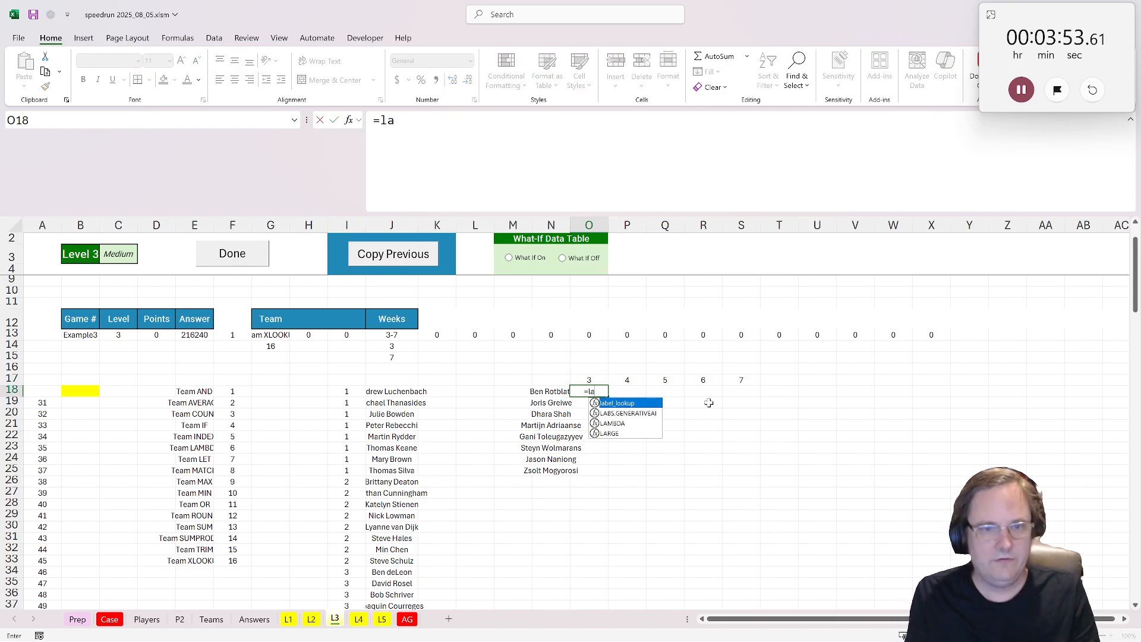
pyautogui.doubleClick(612, 404)
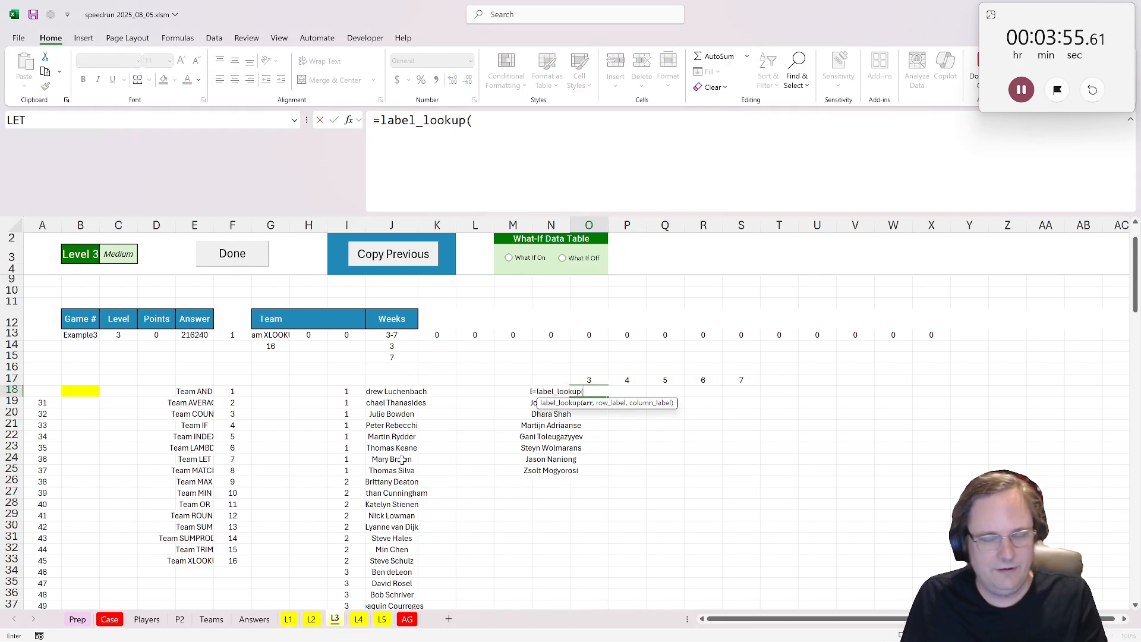
pyautogui.click(254, 619)
pyautogui.click(211, 619)
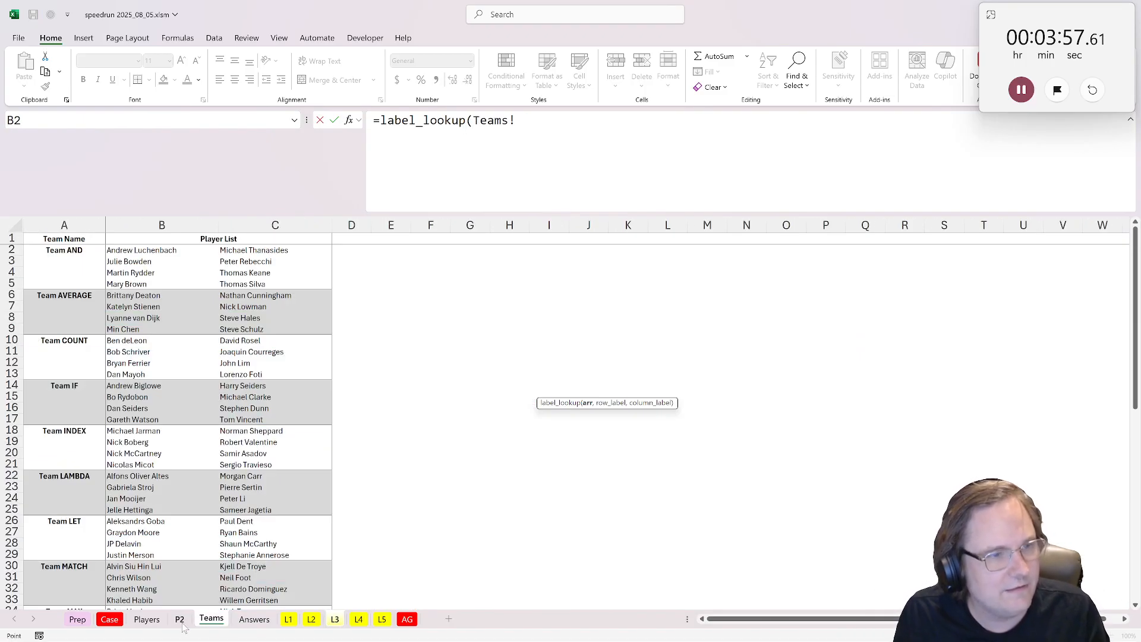
pyautogui.click(179, 619)
pyautogui.click(937, 506)
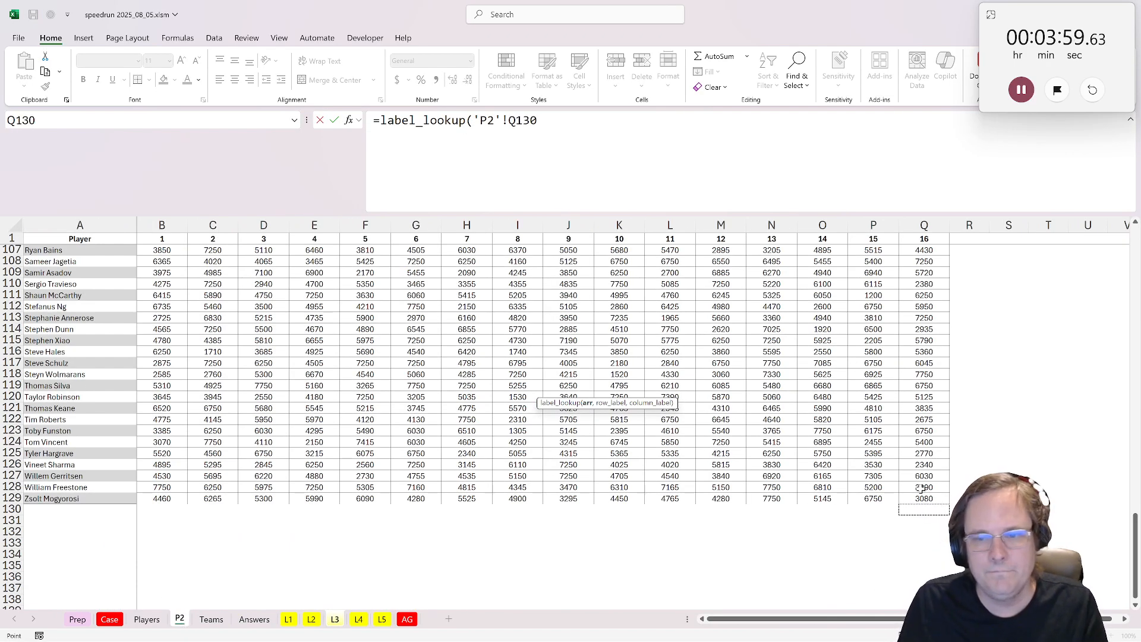
pyautogui.click(911, 496)
pyautogui.keyDown('shift'); pyautogui.click(126, 239); pyautogui.keyUp('shift')
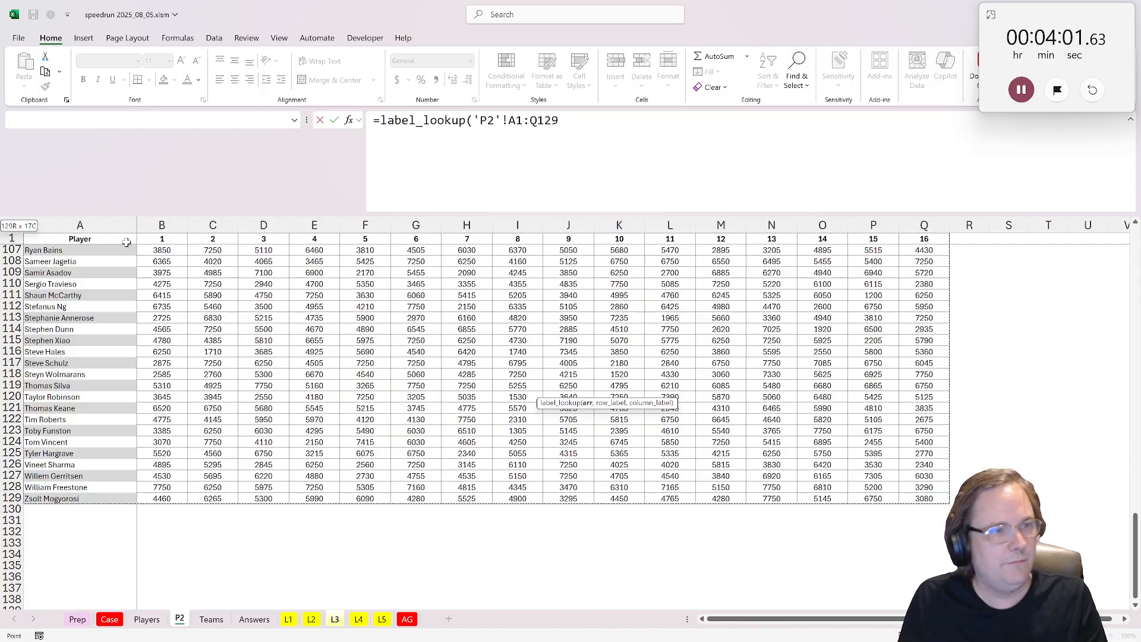
pyautogui.press('F4')
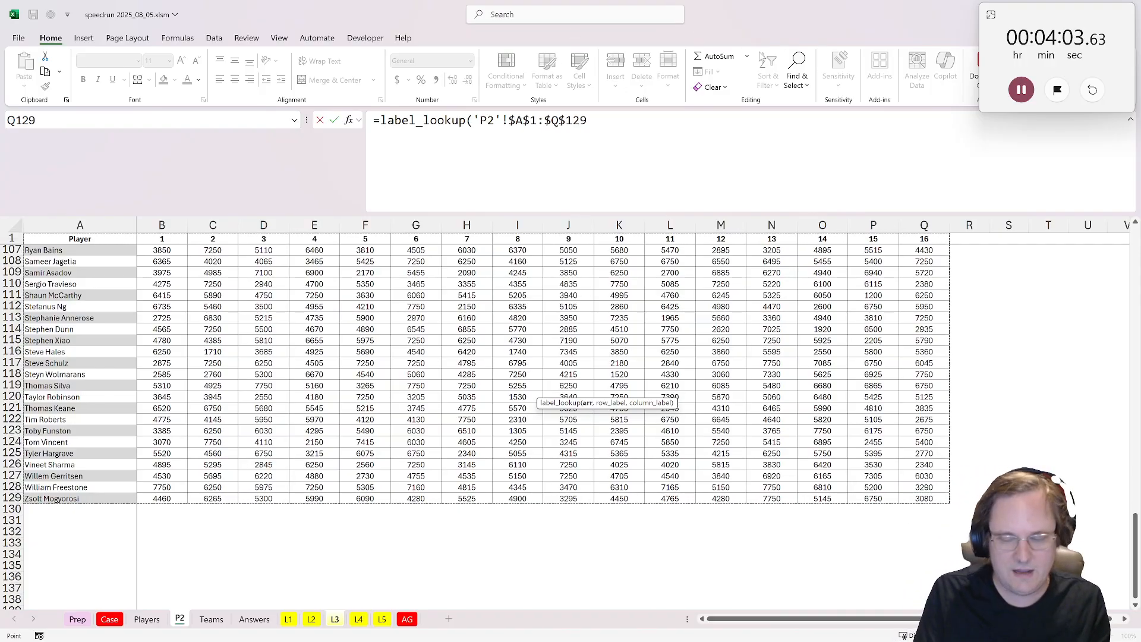
pyautogui.press('Return')
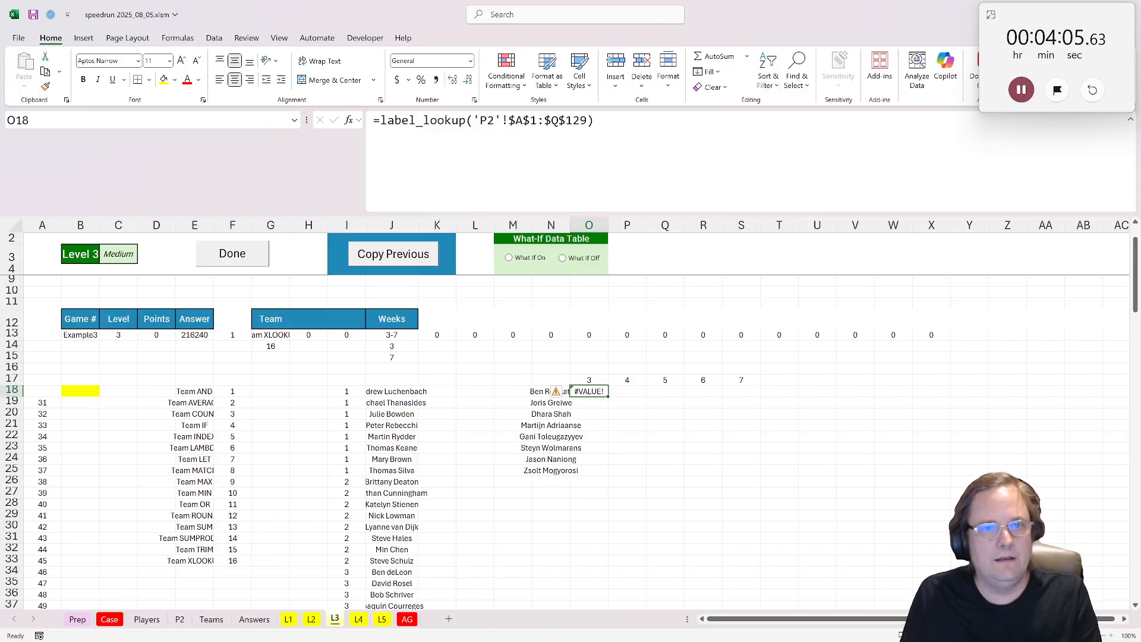
# - Complete the O18 formula with the player and week labels so it reads =label_lookup('P2'!$A$1:$Q$129,N18#,O17#)
pyautogui.click(589, 120)
pyautogui.write(',')
pyautogui.click(544, 390)
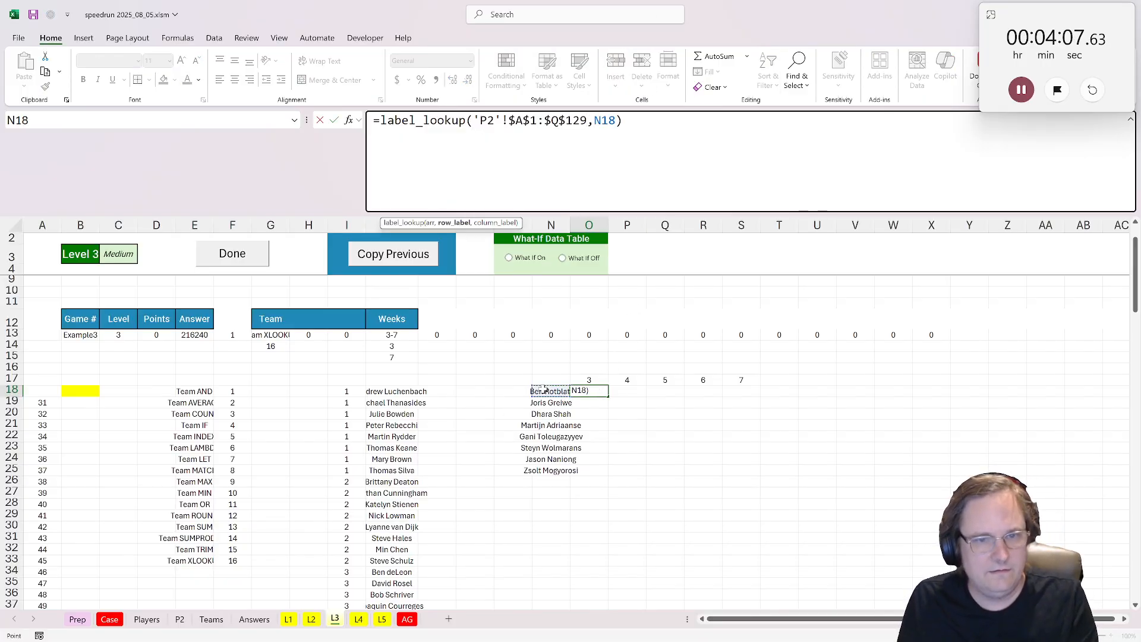
pyautogui.write('#,')
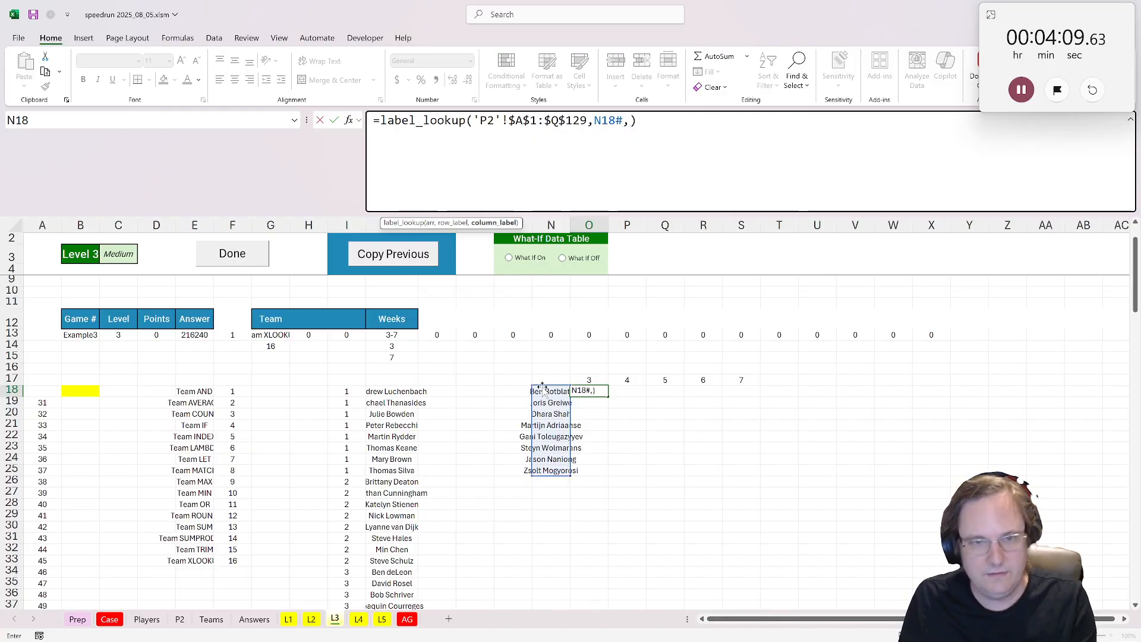
pyautogui.click(588, 378)
pyautogui.write('#')
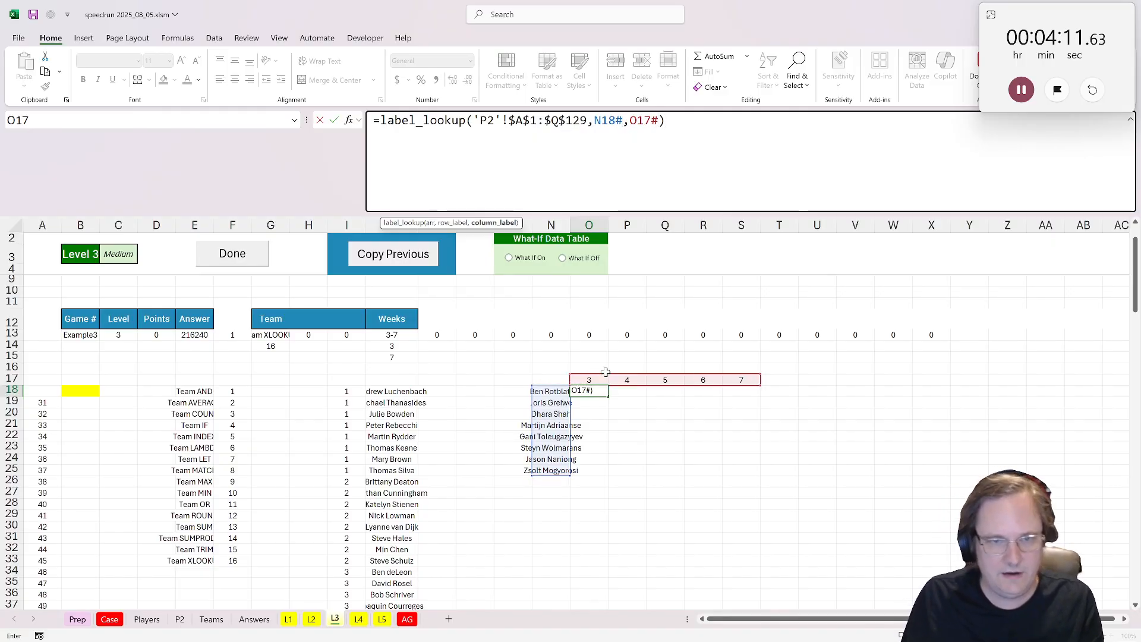
pyautogui.write(')')
pyautogui.press('Return')
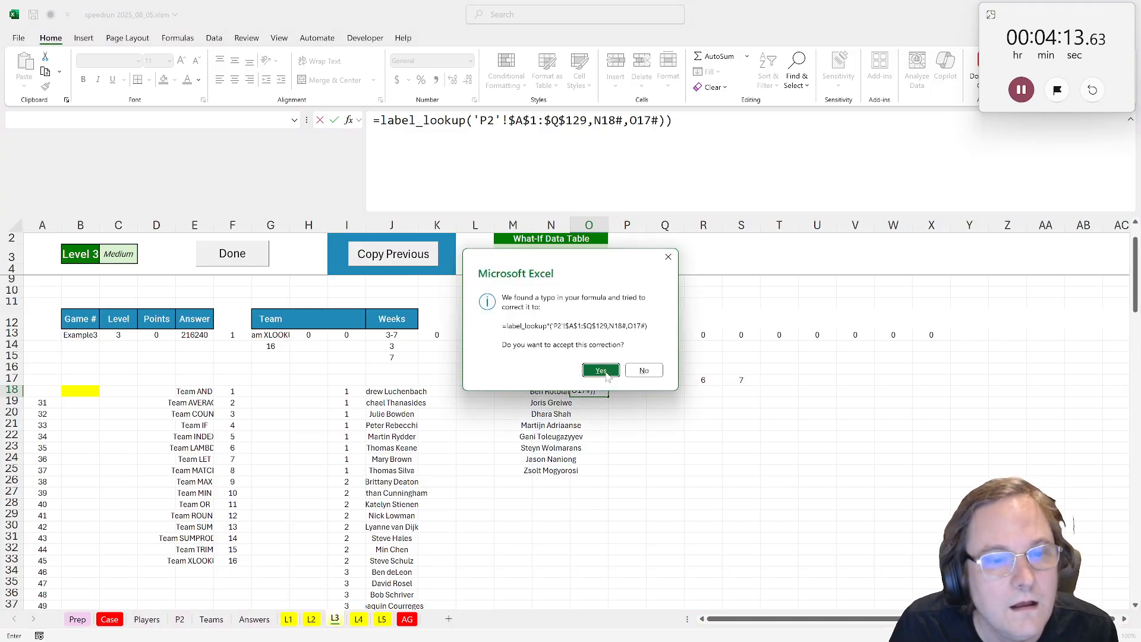
pyautogui.click(601, 371)
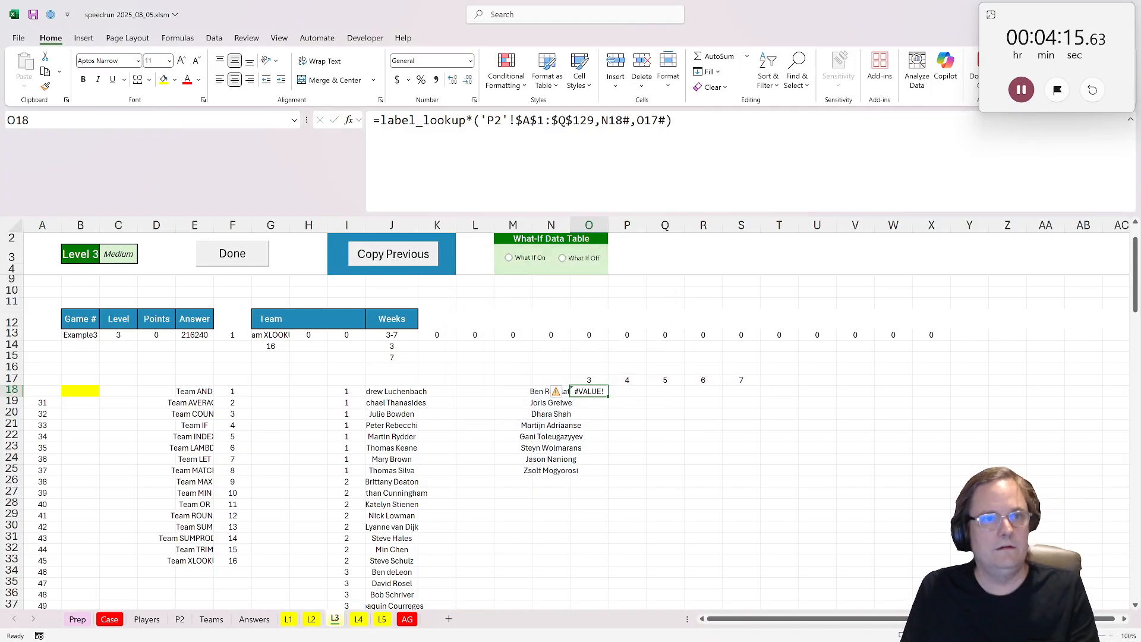
pyautogui.click(473, 120)
pyautogui.press('BackSpace')
pyautogui.press('Return')
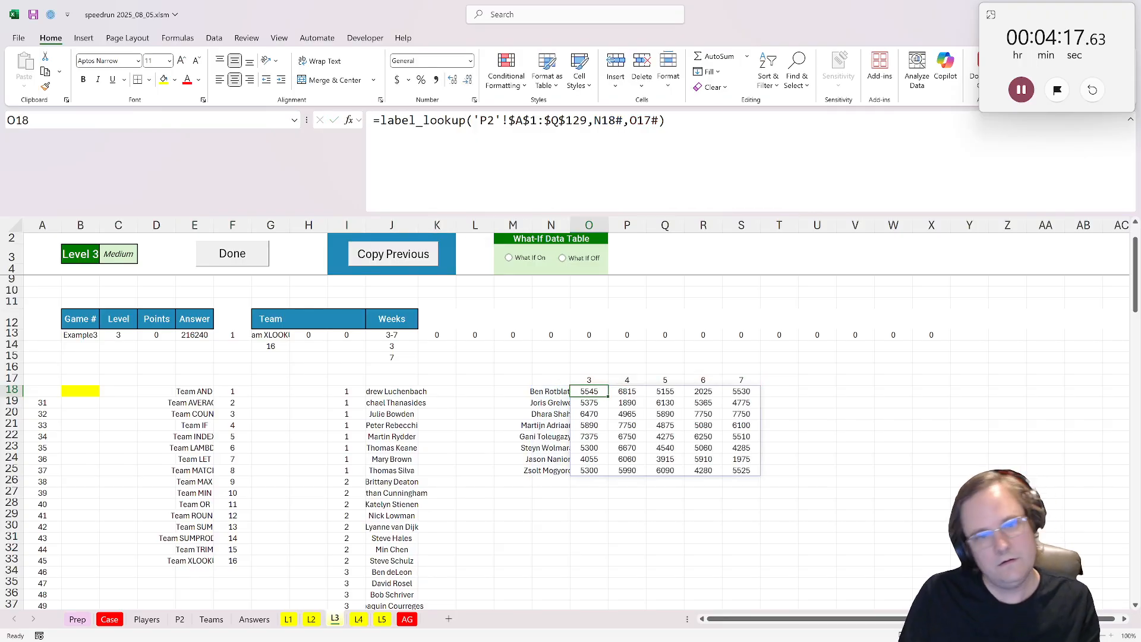
# - Total the player-by-week grid in the yellow answer cell B18 with =SUM(O18#) and mark Level 3 as done
pyautogui.scroll(2, 95, 422)
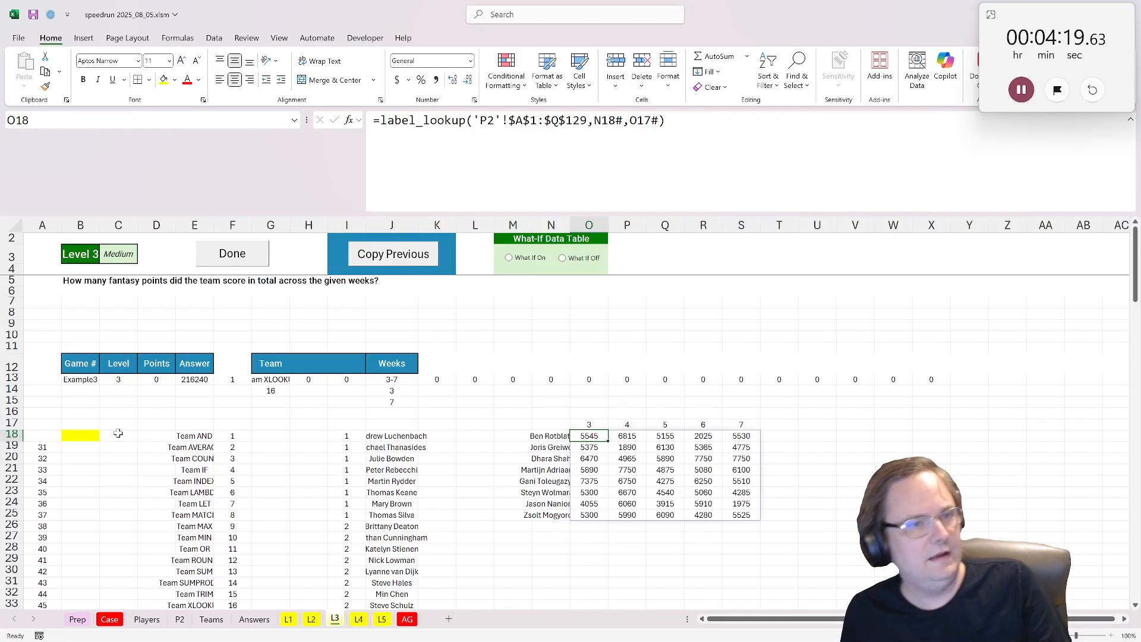
pyautogui.click(89, 437)
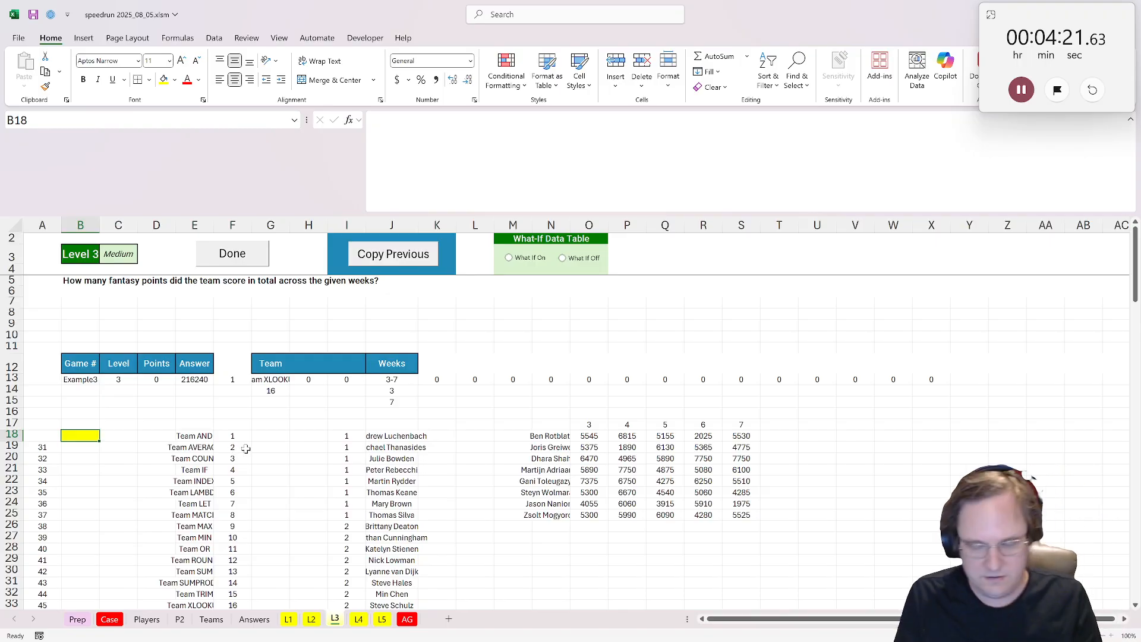
pyautogui.write('=sum(')
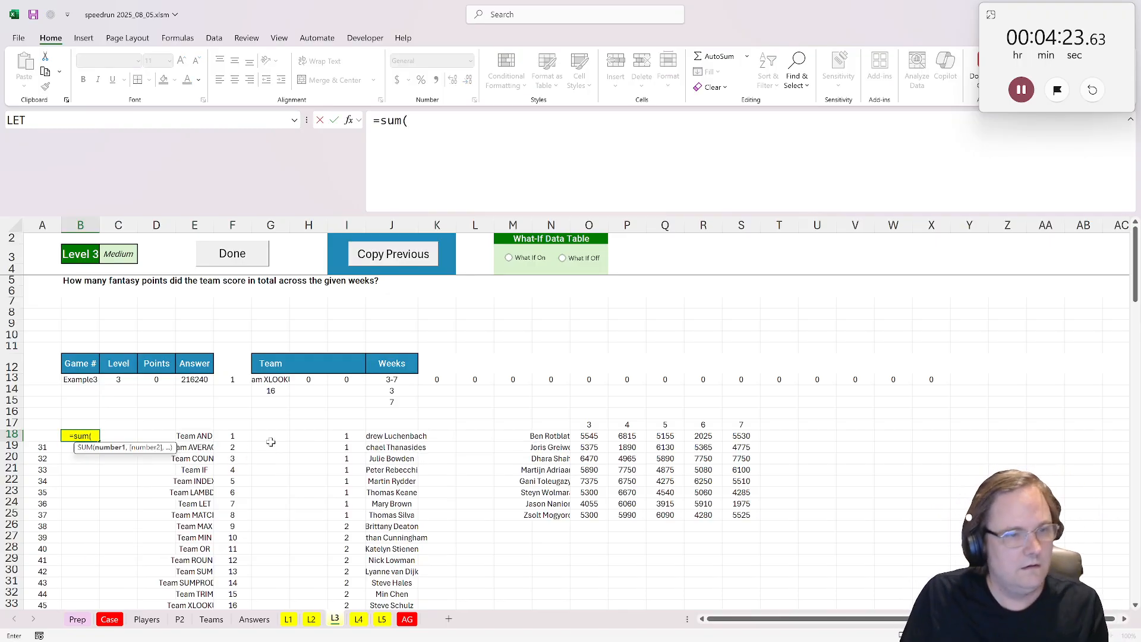
pyautogui.click(588, 437)
pyautogui.write('#')
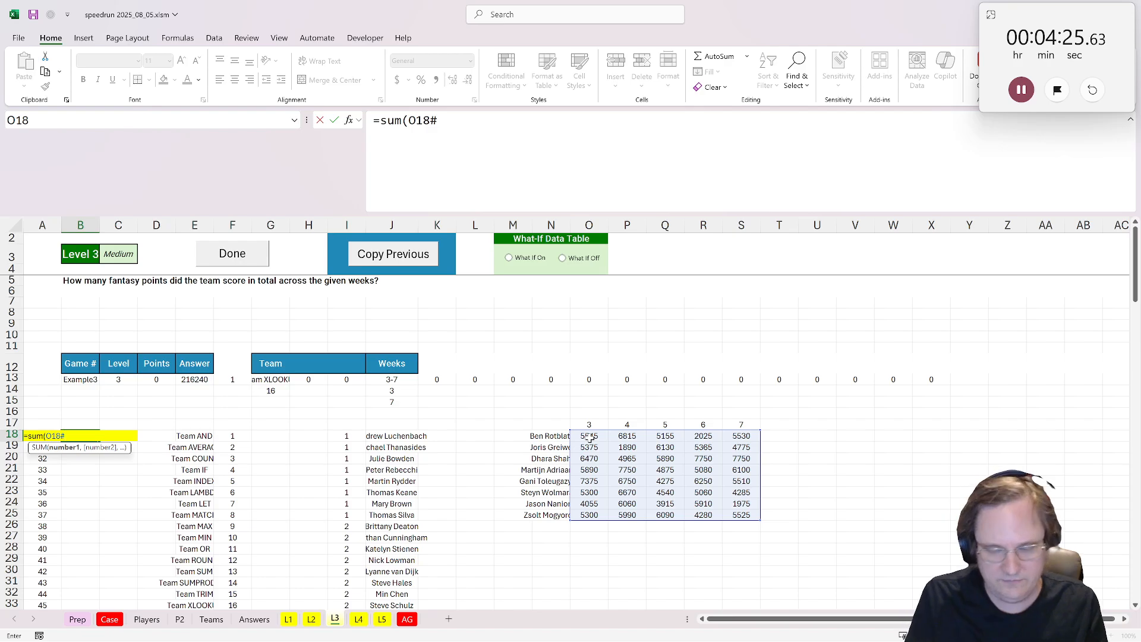
pyautogui.hotkey('ctrl', 'Return')
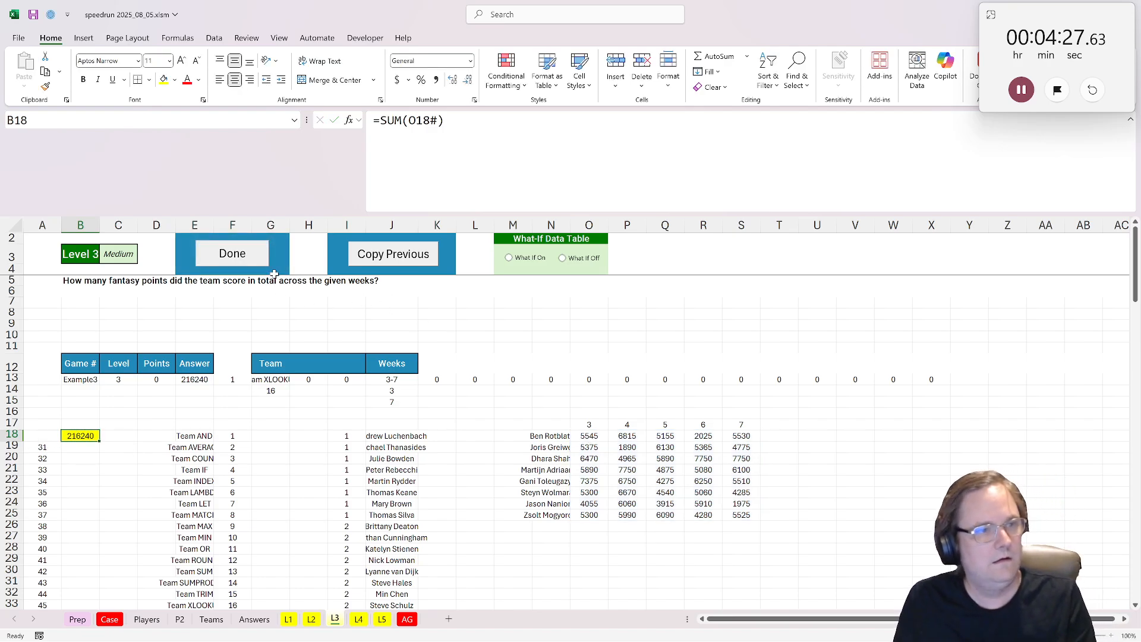
pyautogui.click(258, 255)
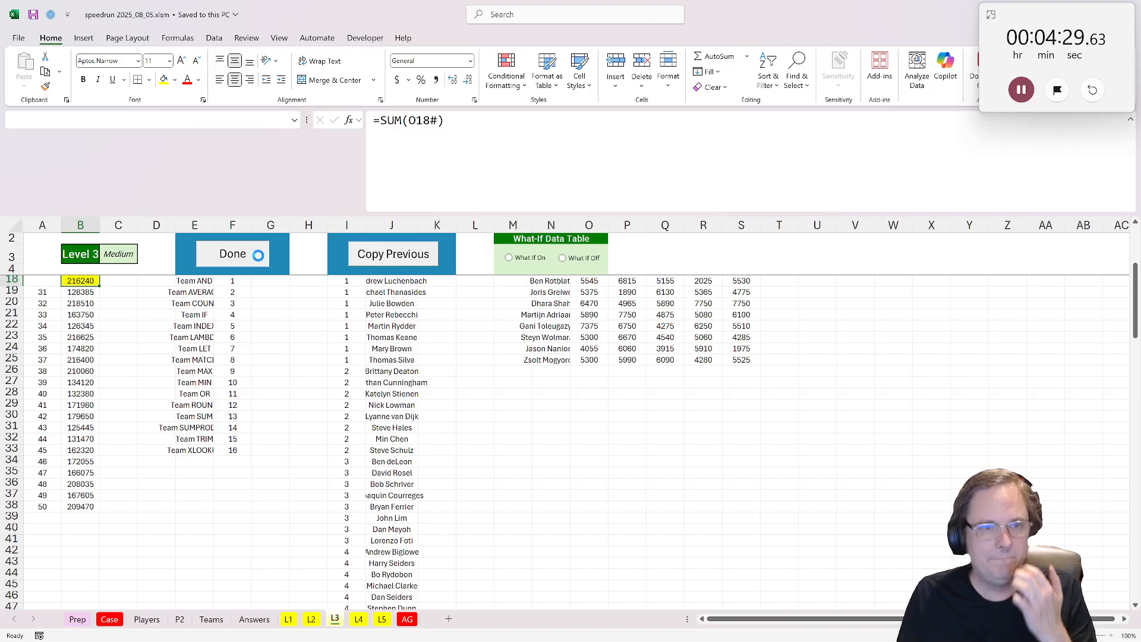
# - Copy the previous level's calculations into Level 4 and look up Team 2's number in J14 with =XLOOKUP(J13,E18#,F18#)
pyautogui.click(390, 253)
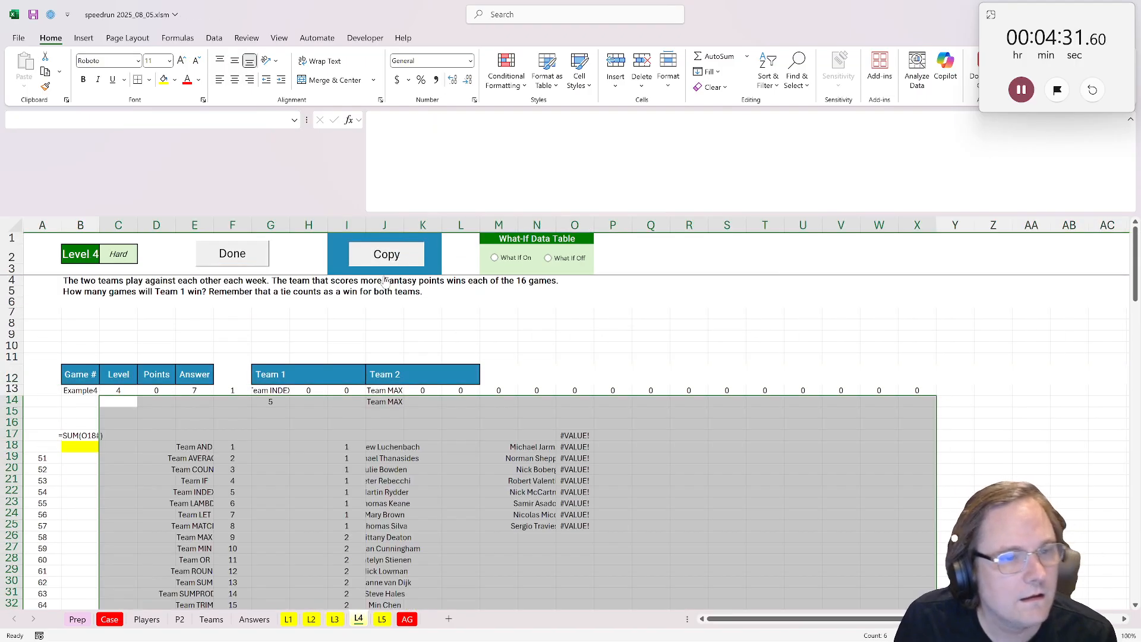
pyautogui.click(511, 438)
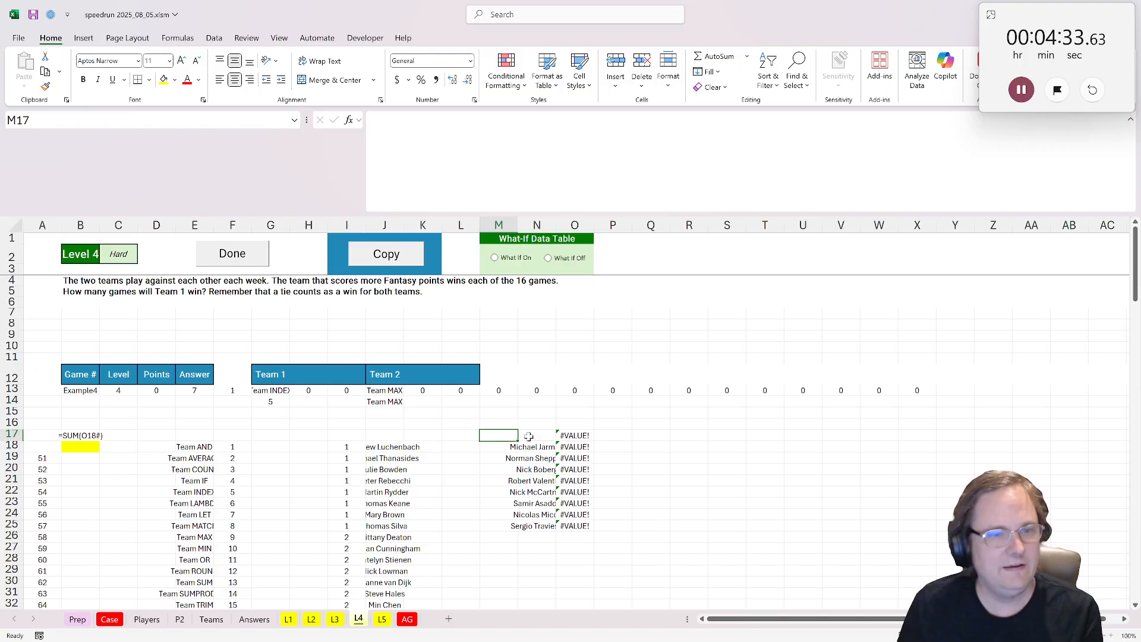
pyautogui.click(528, 437)
pyautogui.click(392, 410)
pyautogui.click(387, 403)
pyautogui.write('=')
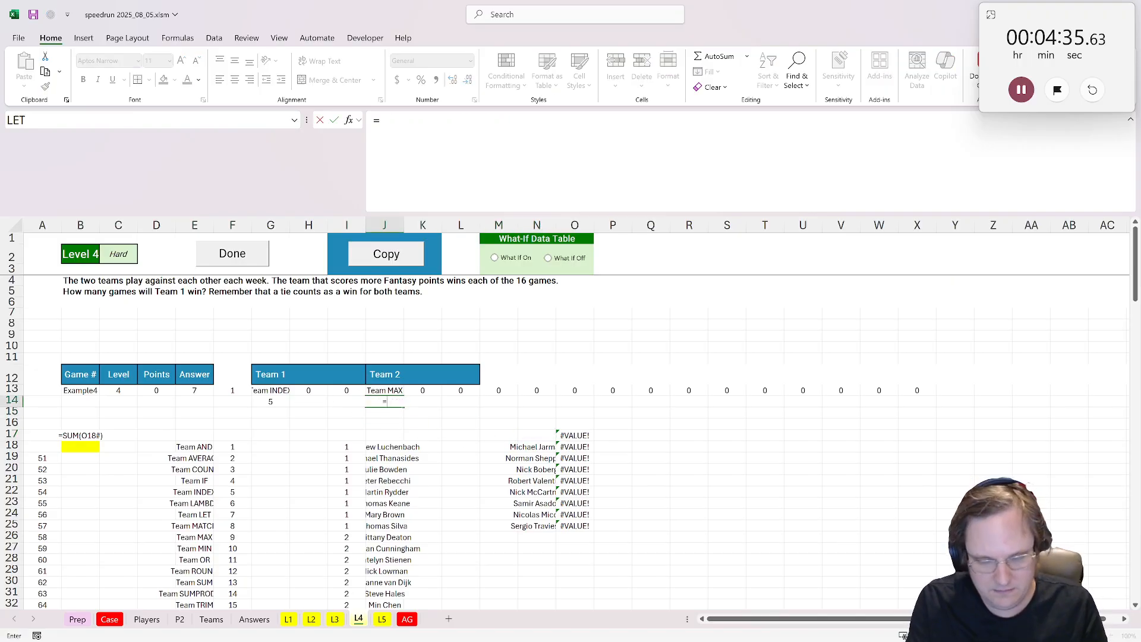
pyautogui.write('xlookuP(')
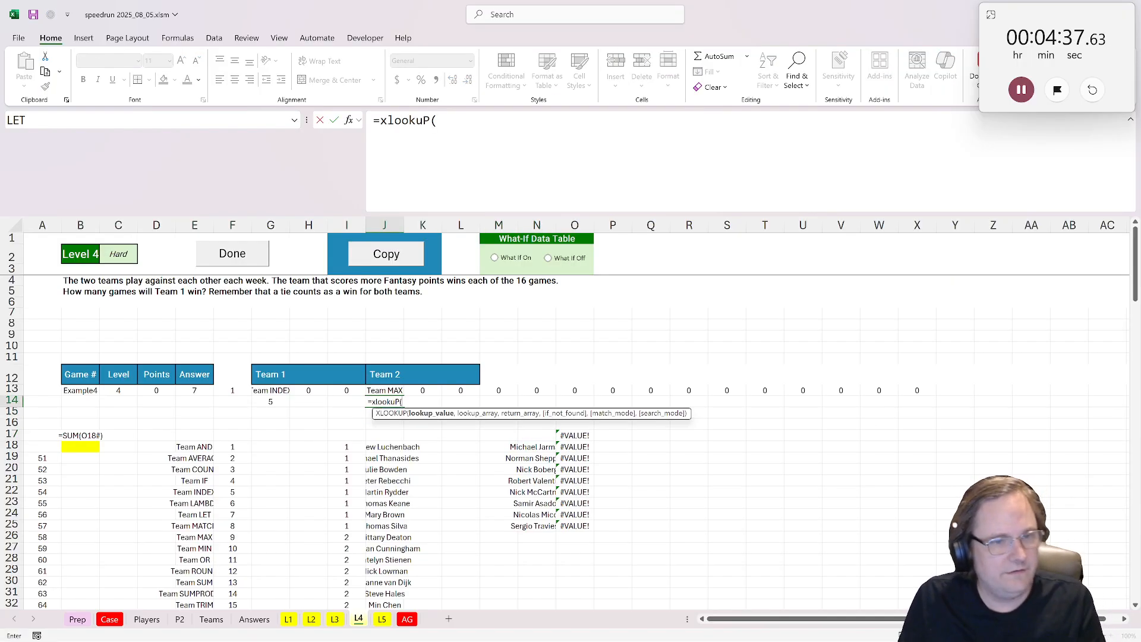
pyautogui.press('Up')
pyautogui.write(',')
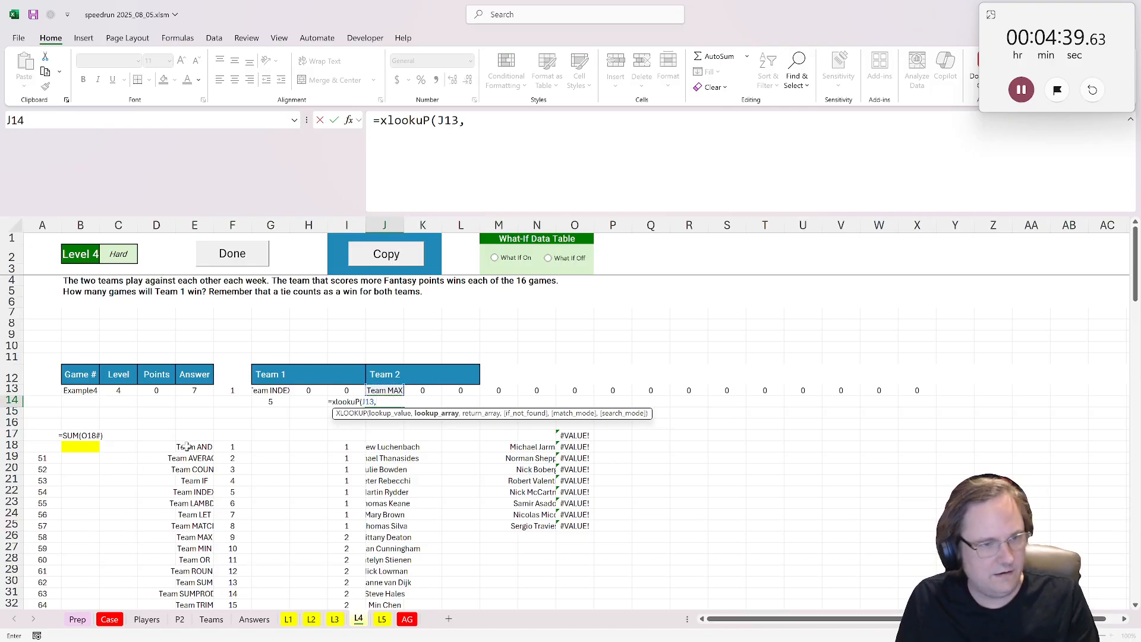
pyautogui.moveTo(187, 447); pyautogui.dragTo(195, 603)
pyautogui.write(',')
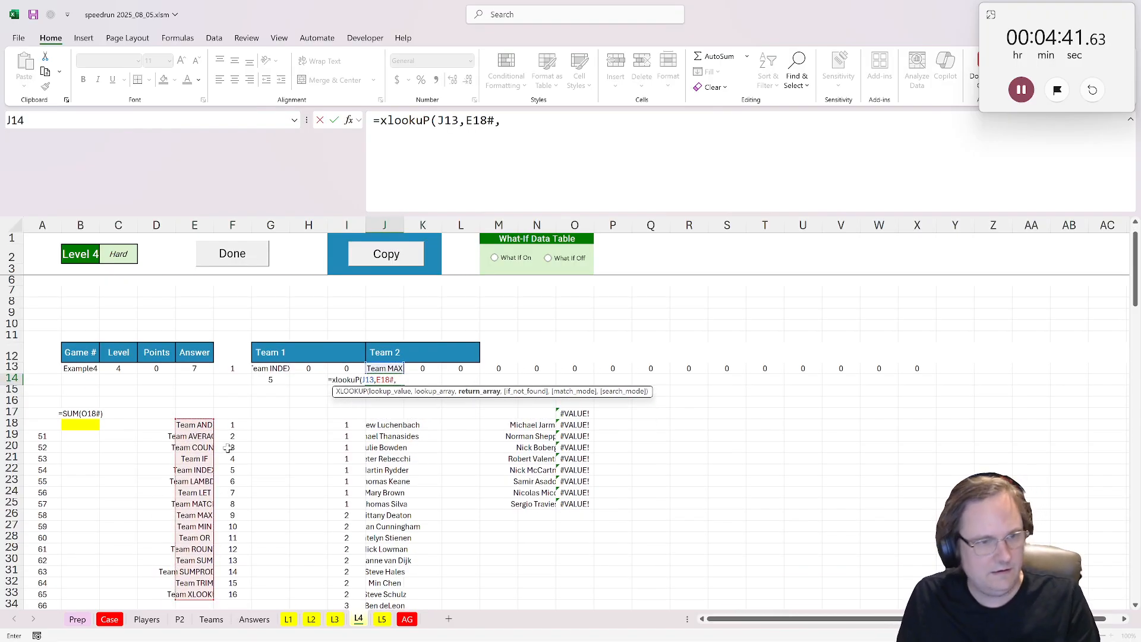
pyautogui.click(233, 426)
pyautogui.write('#')
pyautogui.hotkey('ctrl', 'Return')
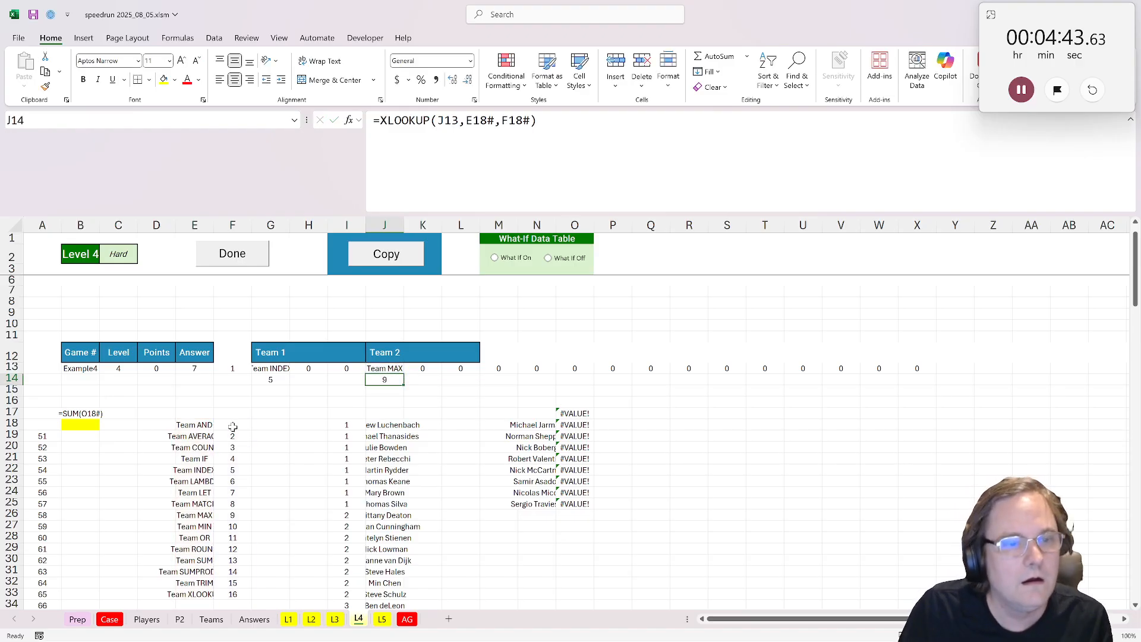
# - Check which cells the copied week header formula in O17 and the points lookup in O18 refer to
pyautogui.moveTo(526, 413); pyautogui.dragTo(571, 504)
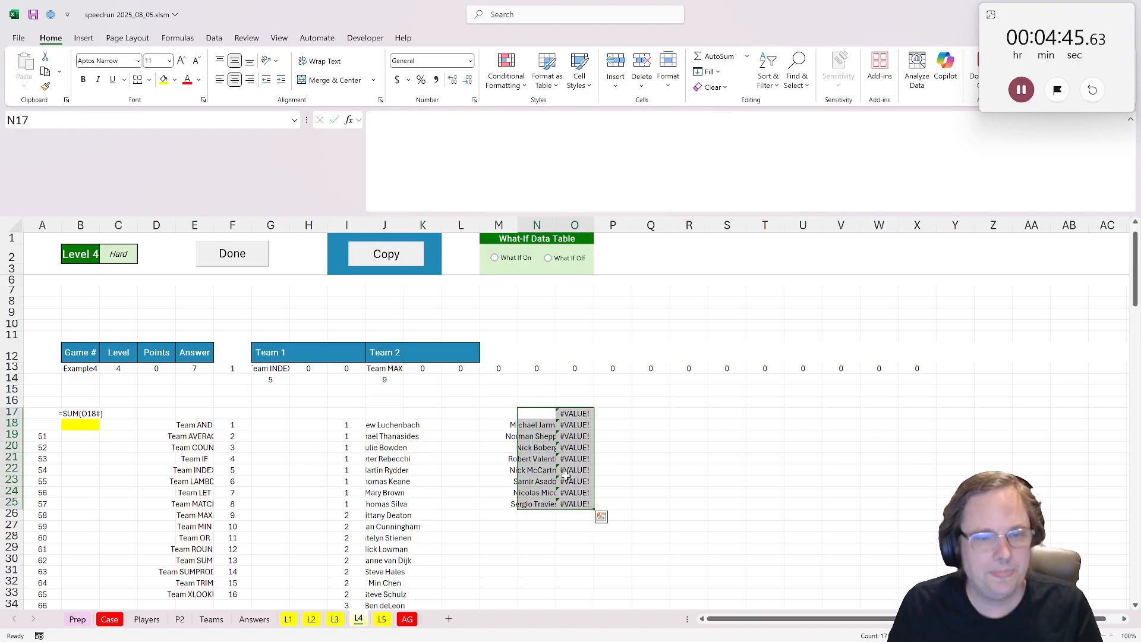
pyautogui.click(569, 414)
pyautogui.doubleClick(569, 414)
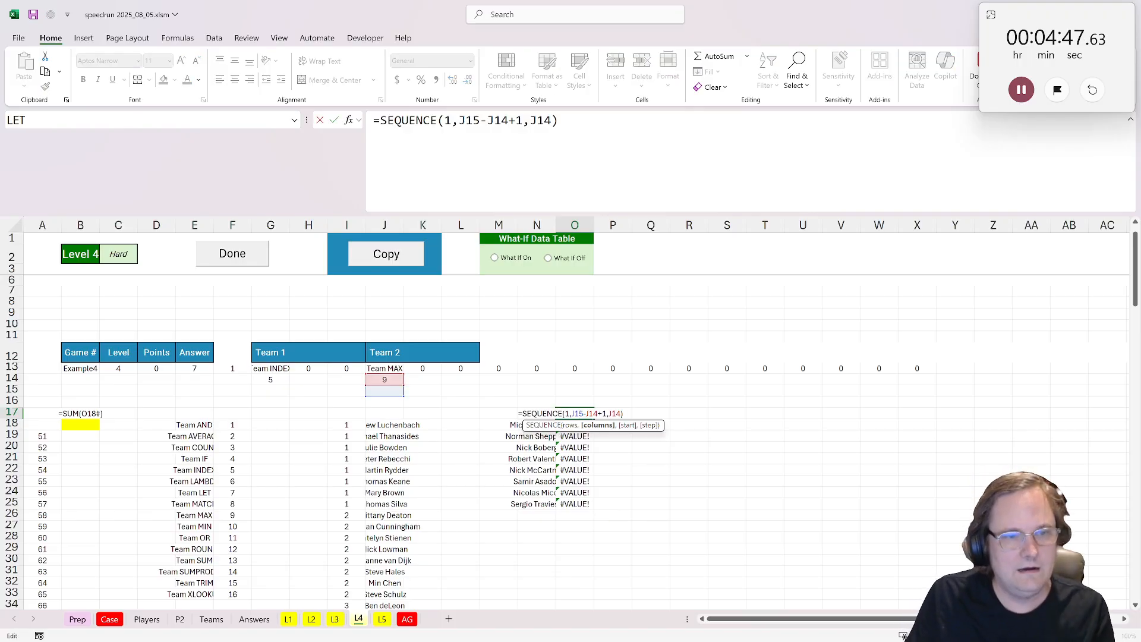
pyautogui.press('Escape')
pyautogui.click(571, 426)
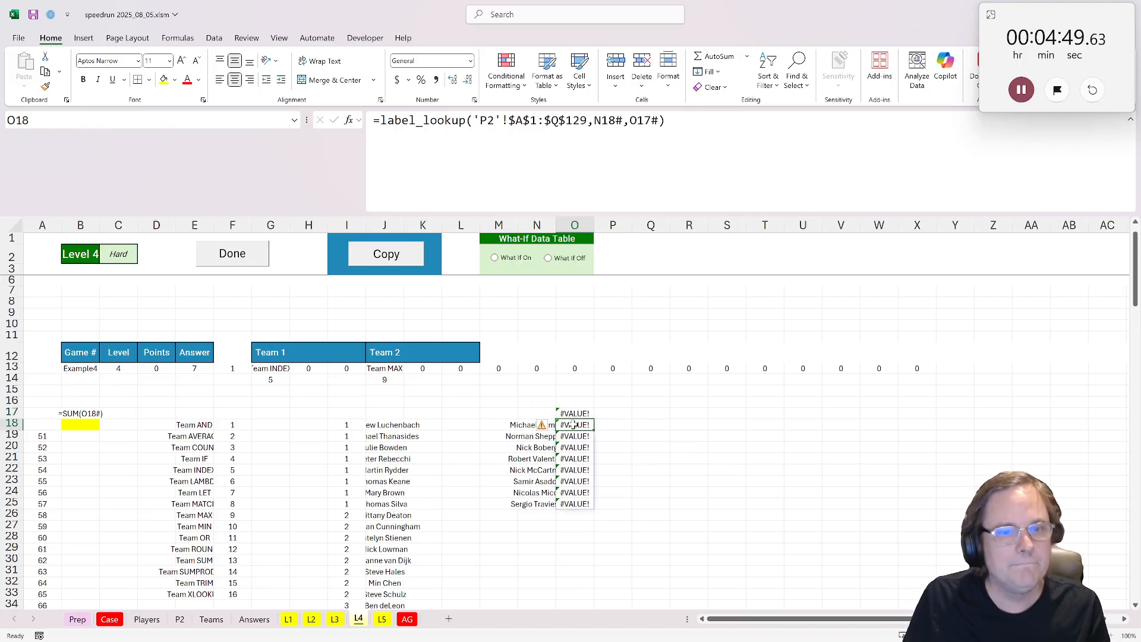
pyautogui.click(527, 425)
pyautogui.moveTo(527, 413); pyautogui.dragTo(570, 503)
pyautogui.click(573, 412)
pyautogui.click(461, 369)
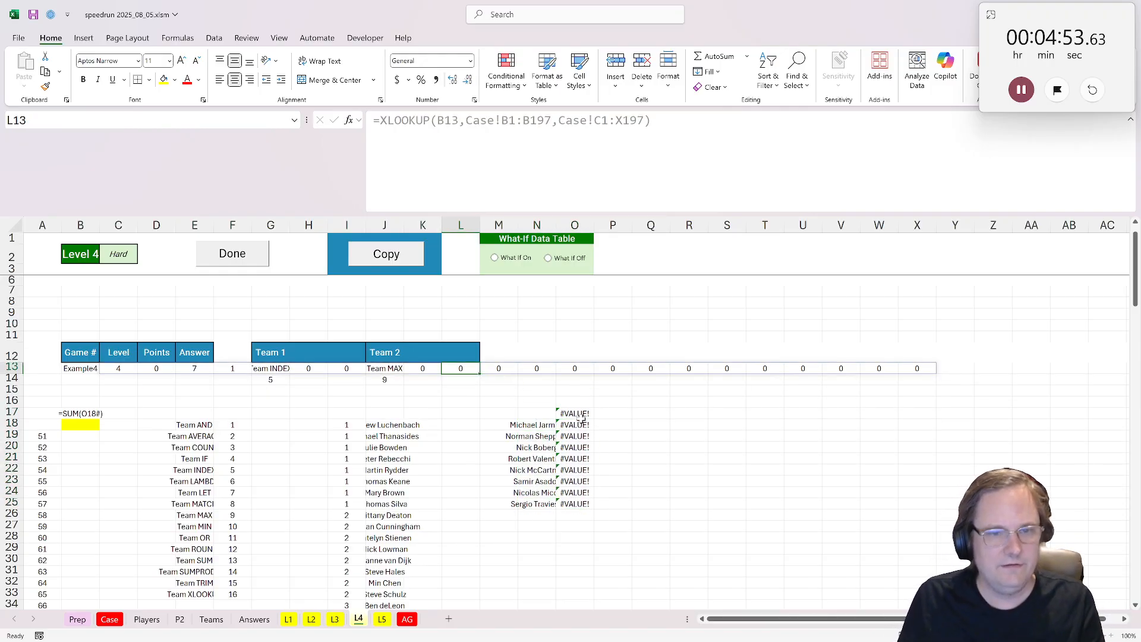
pyautogui.doubleClick(581, 414)
pyautogui.press('Return')
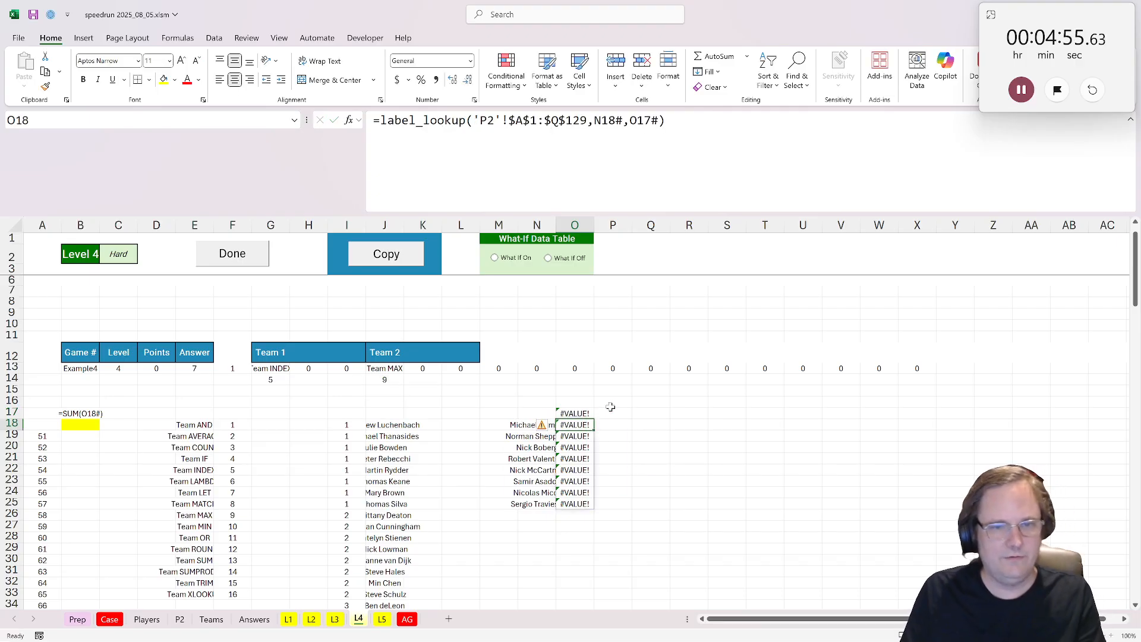
# - Enter the start week 1 in cell L14 and the end week 16 in cell L15
pyautogui.click(463, 379)
pyautogui.write('1')
pyautogui.press('Return')
pyautogui.write('1')
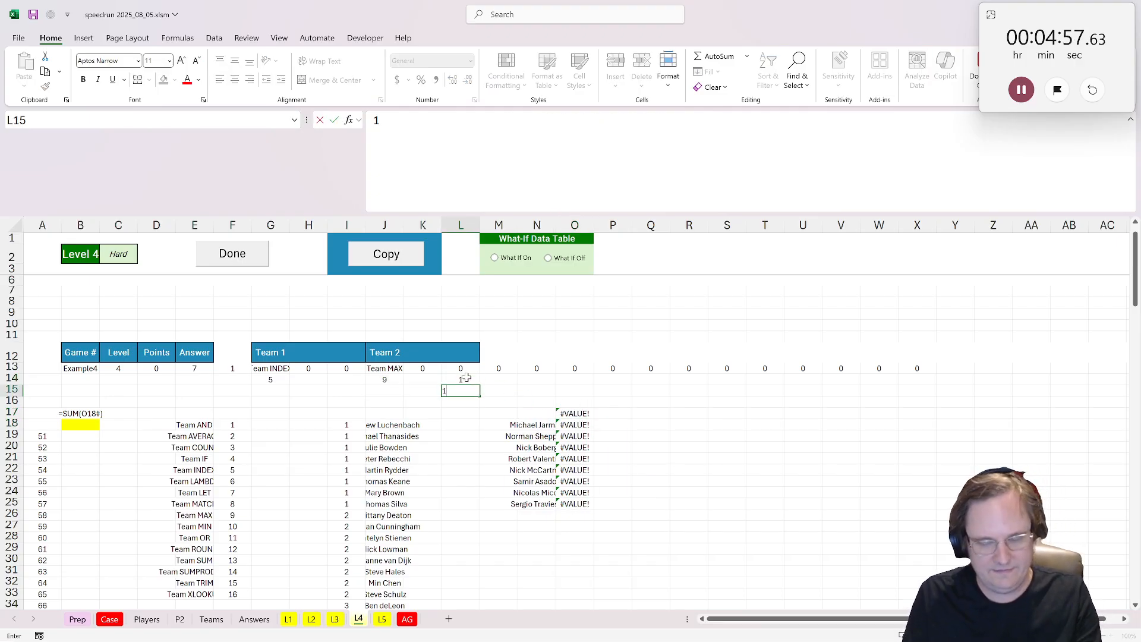
pyautogui.write('6')
pyautogui.press('Return')
# - Repoint the week header formula in O17 to the new start and end weeks as =SEQUENCE(1,L15-L14+1,L14)
pyautogui.doubleClick(571, 413)
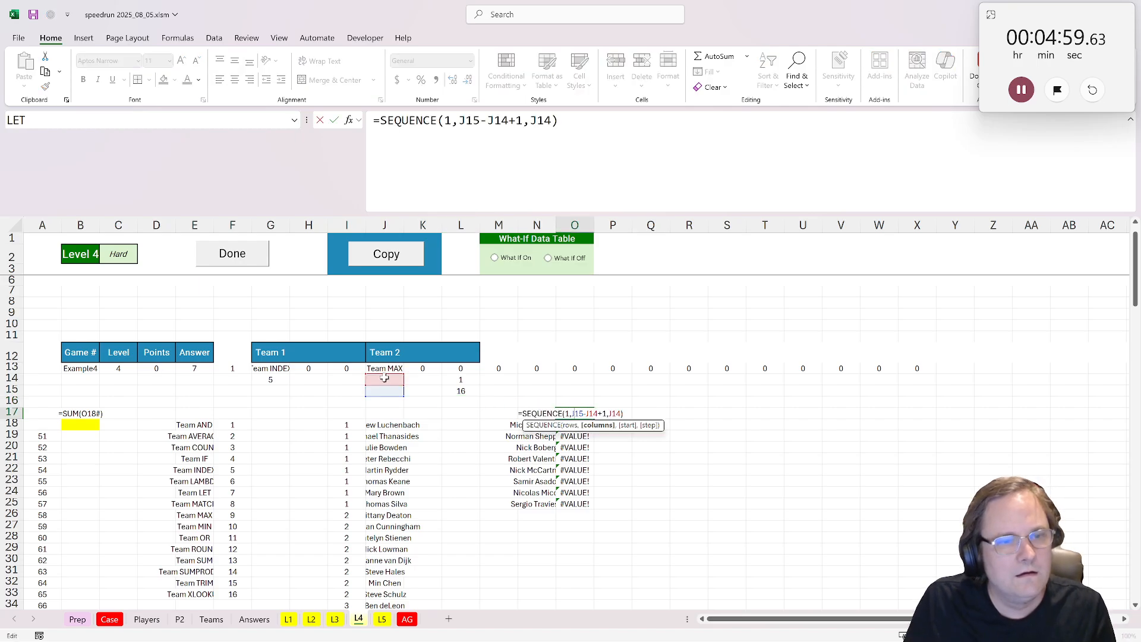
pyautogui.moveTo(388, 384); pyautogui.dragTo(462, 383)
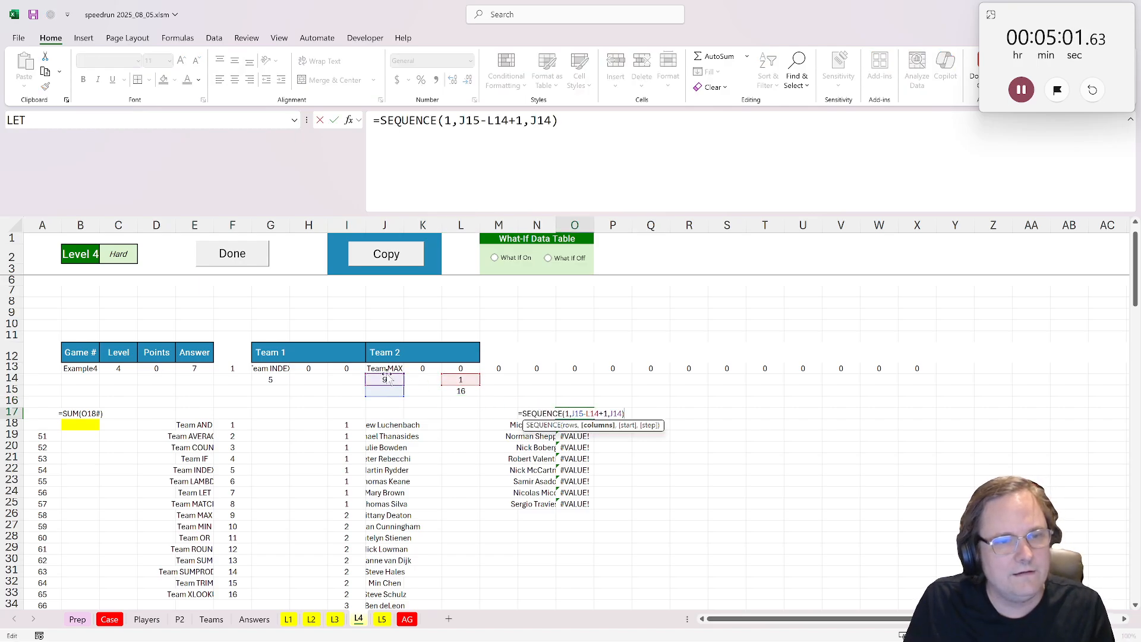
pyautogui.moveTo(385, 374); pyautogui.dragTo(461, 376)
pyautogui.moveTo(380, 397); pyautogui.dragTo(465, 391)
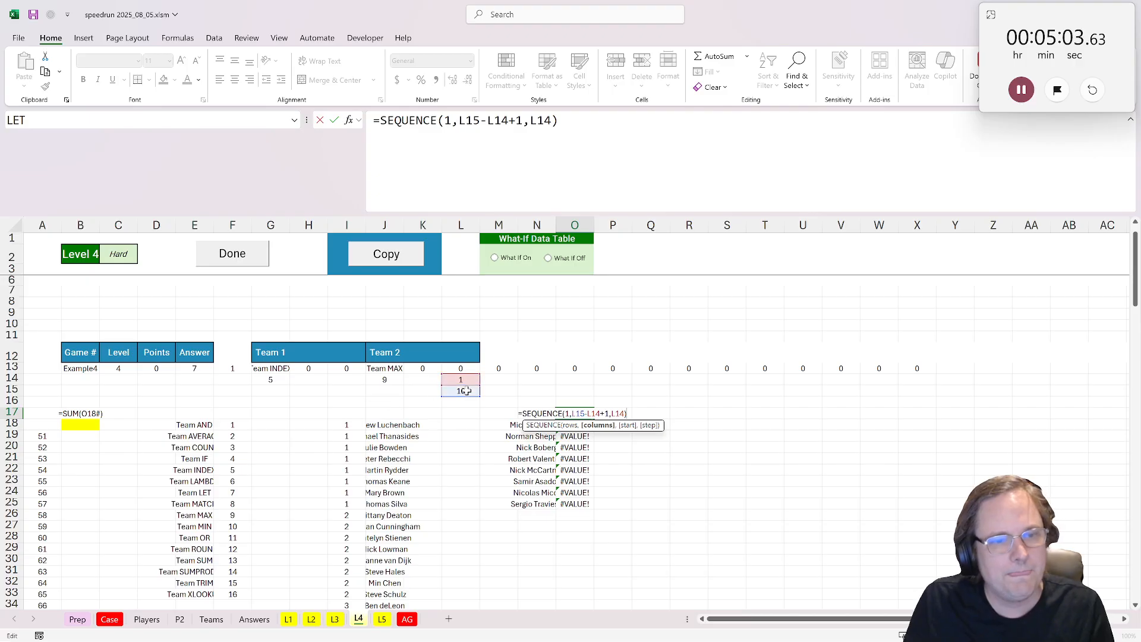
pyautogui.press('Return')
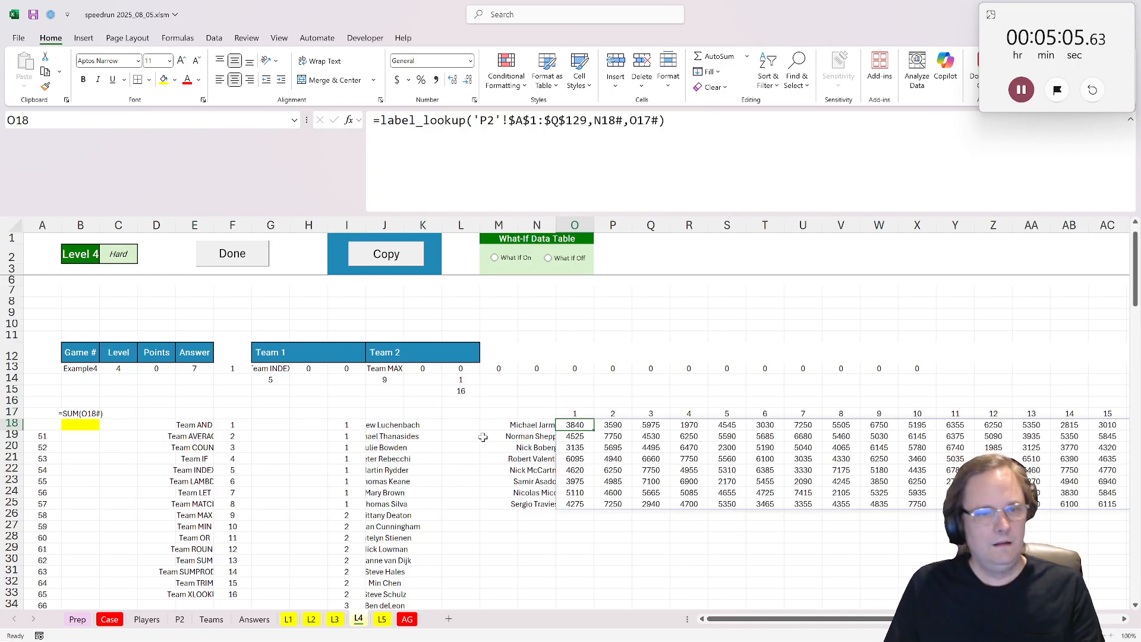
# - Copy the whole player-by-week grid N17:AD25 to a second block starting at N30
pyautogui.moveTo(533, 414); pyautogui.dragTo(1106, 504)
pyautogui.hotkey('ctrl', 'c')
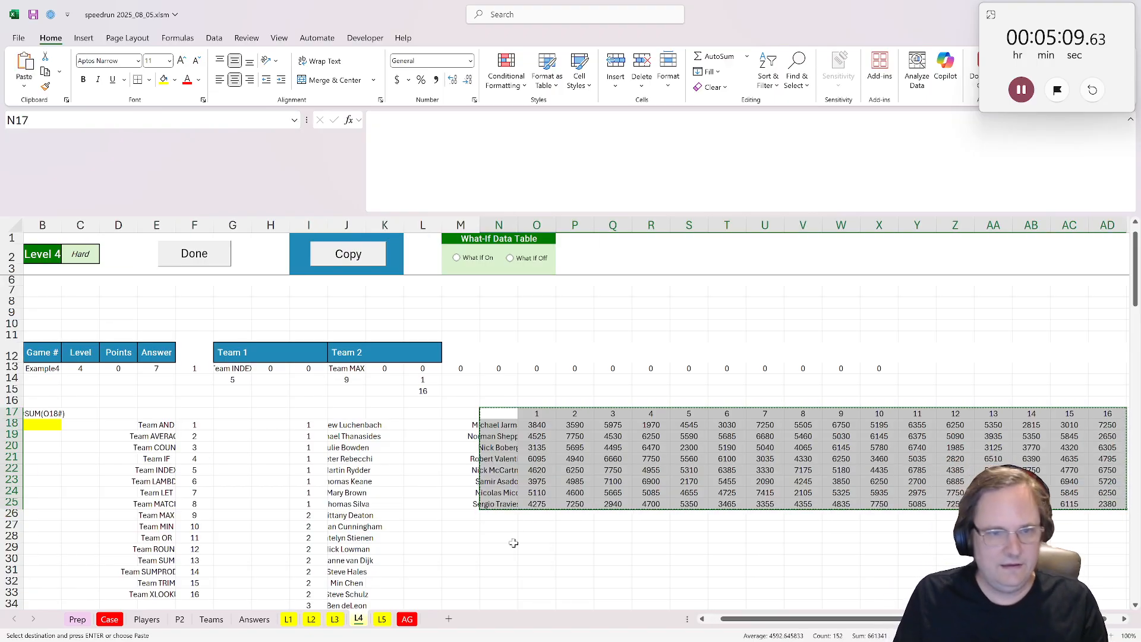
pyautogui.click(491, 558)
pyautogui.hotkey('ctrl', 'v')
pyautogui.scroll(-1, 502, 534)
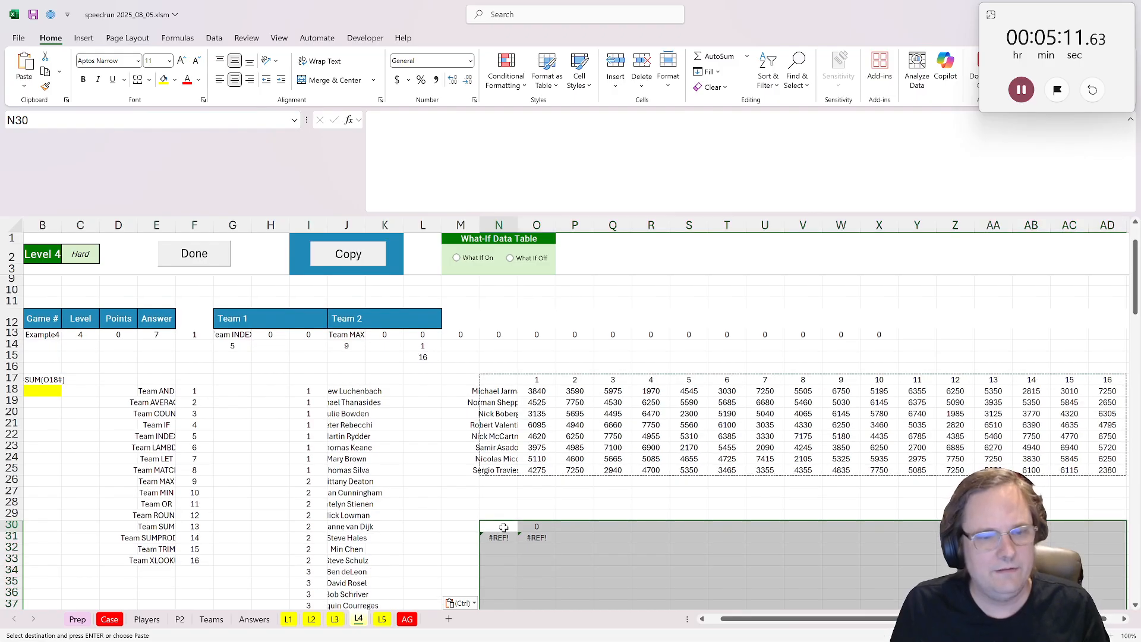
# - Correct the copied player list formula in N31 to =FILTER(J18#,I18#=J14) so it pulls Team 2's players
pyautogui.press('Down')
pyautogui.write('=FILTER(J31#,I31#=G27)')
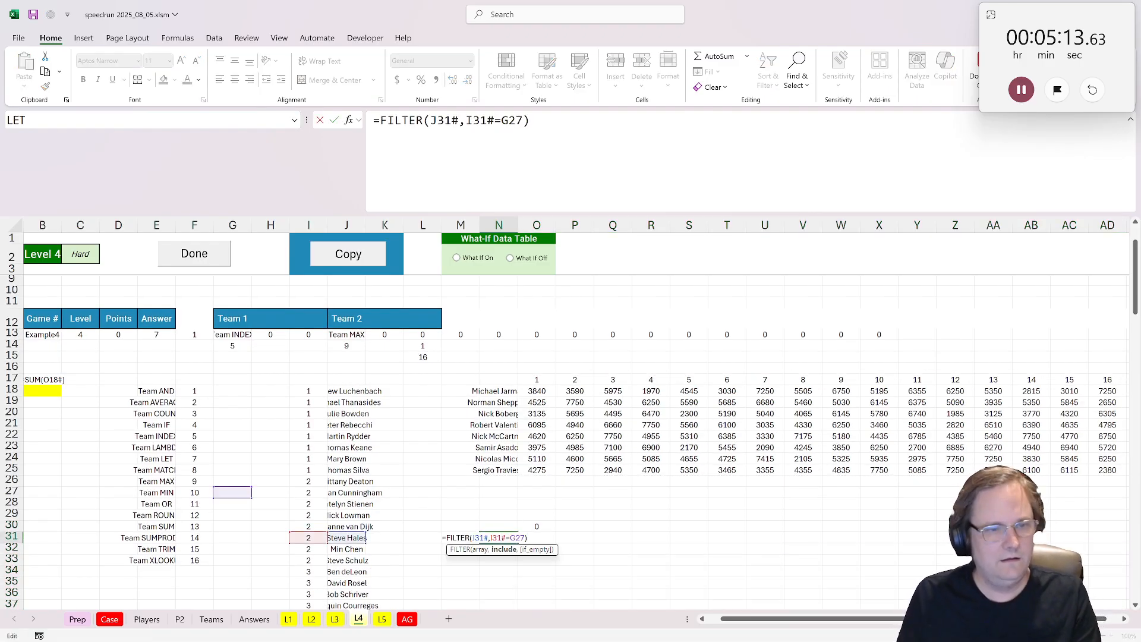
pyautogui.hotkey('ctrl', 'Return')
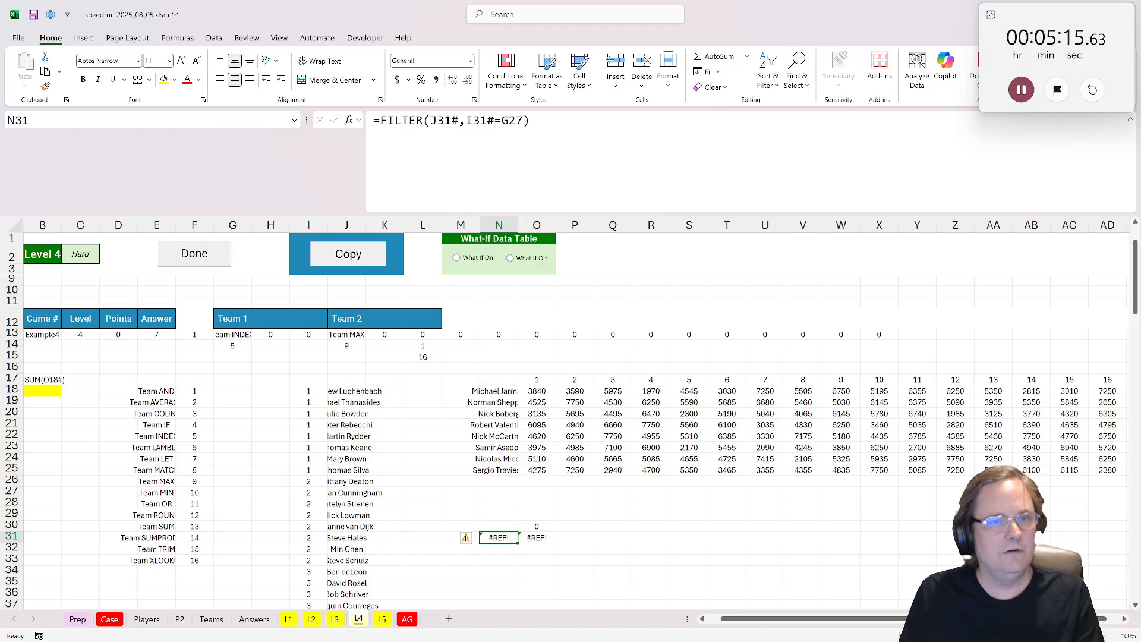
pyautogui.doubleClick(508, 535)
pyautogui.moveTo(355, 543); pyautogui.dragTo(354, 392)
pyautogui.moveTo(326, 538); pyautogui.dragTo(327, 390)
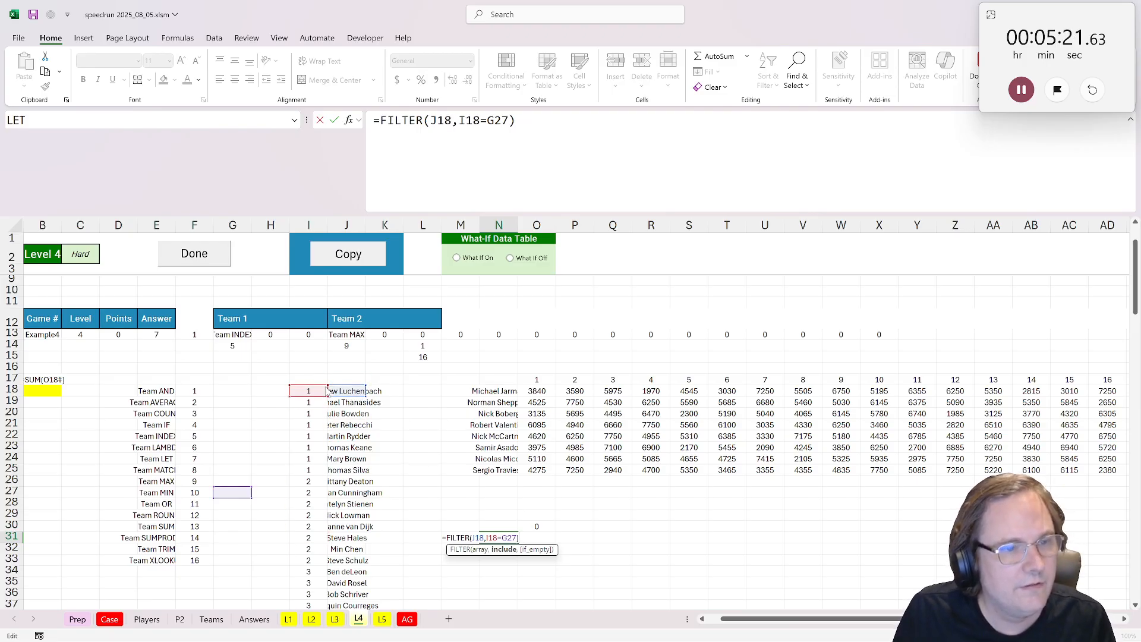
pyautogui.click(484, 121)
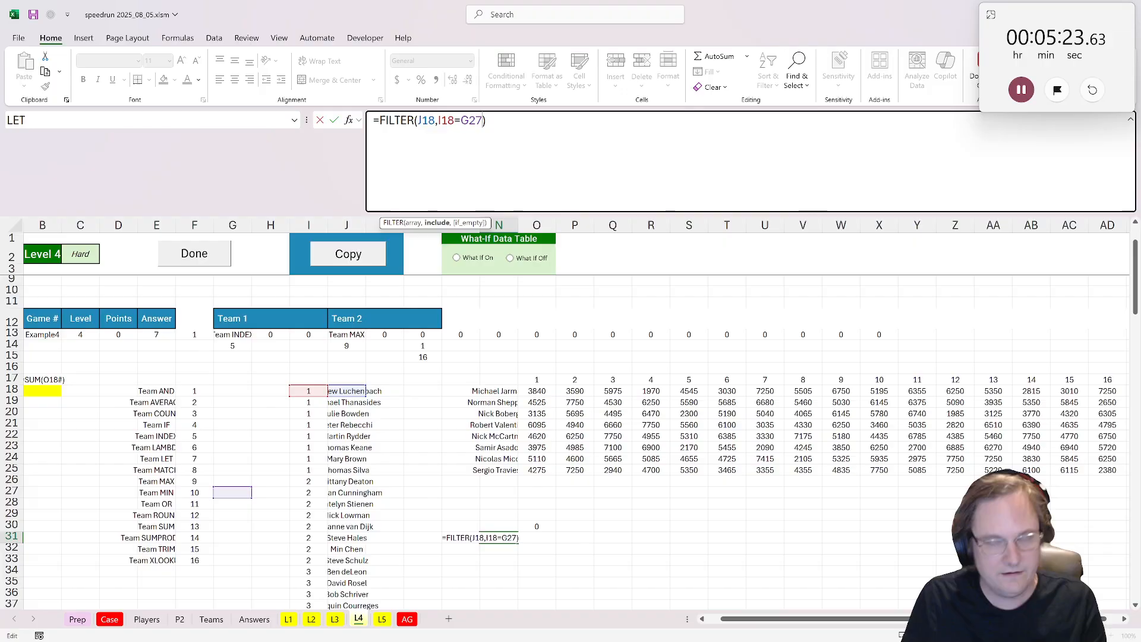
pyautogui.click(428, 120)
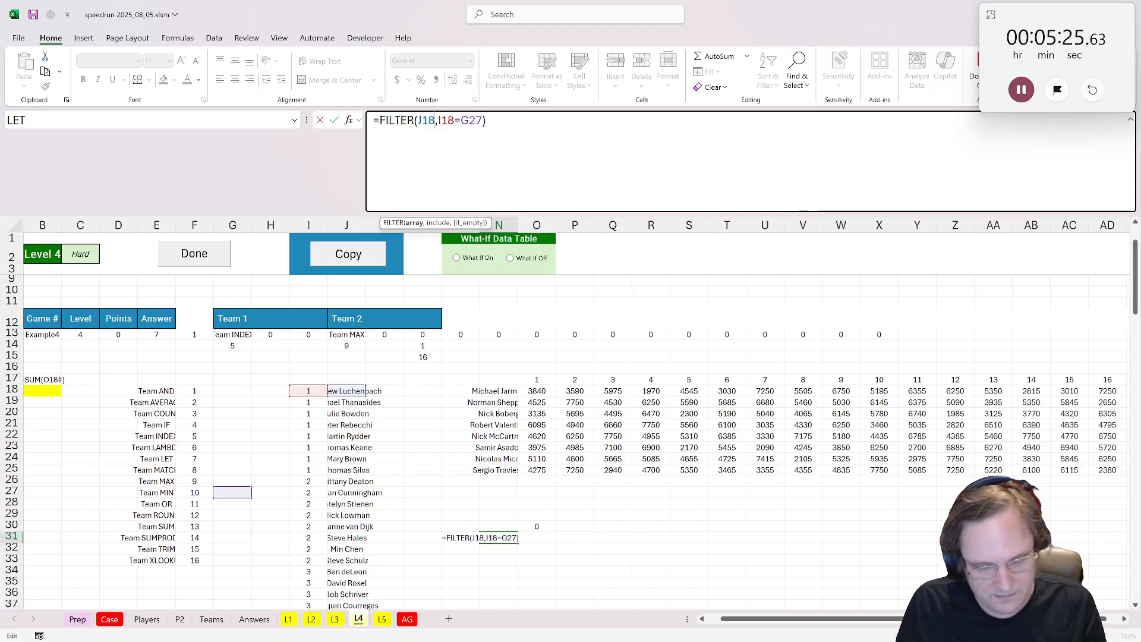
pyautogui.write('#')
pyautogui.click(483, 120)
pyautogui.write('#')
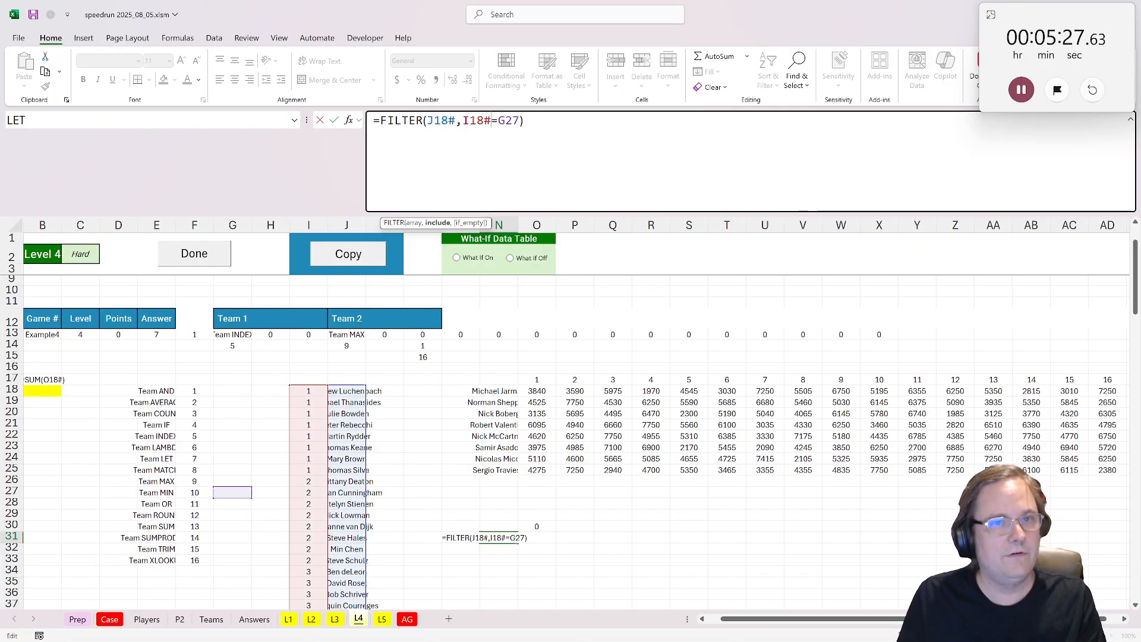
pyautogui.doubleClick(509, 120)
pyautogui.click(348, 345)
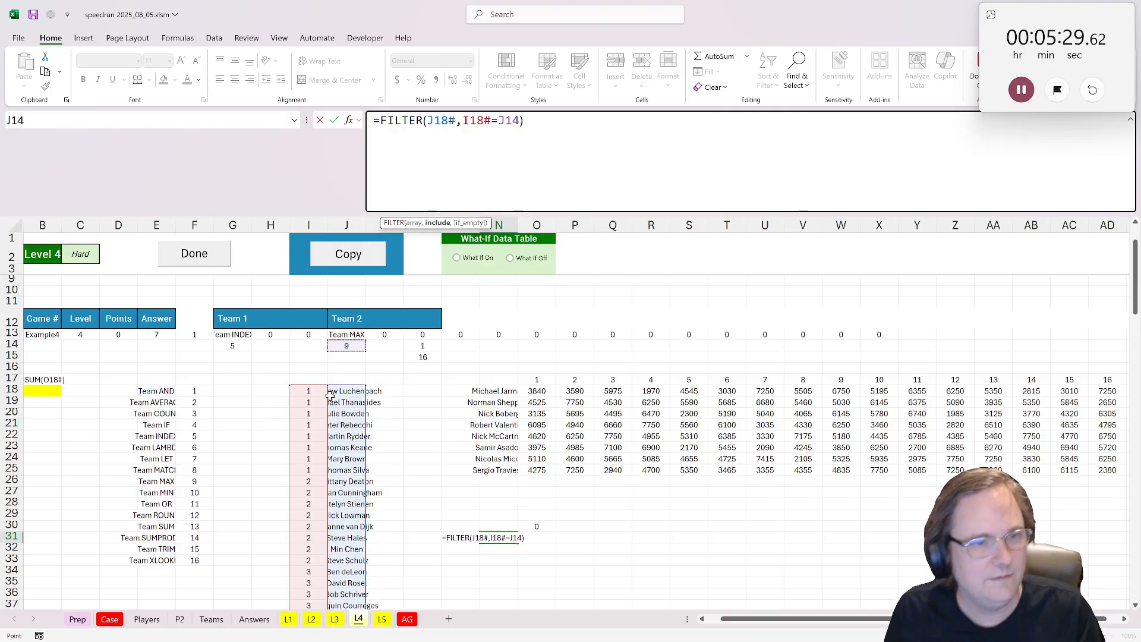
pyautogui.hotkey('ctrl', 'Return')
# - Link the second grid's week header in O30 to the first grid's header with =O17#
pyautogui.scroll(-2, 427, 459)
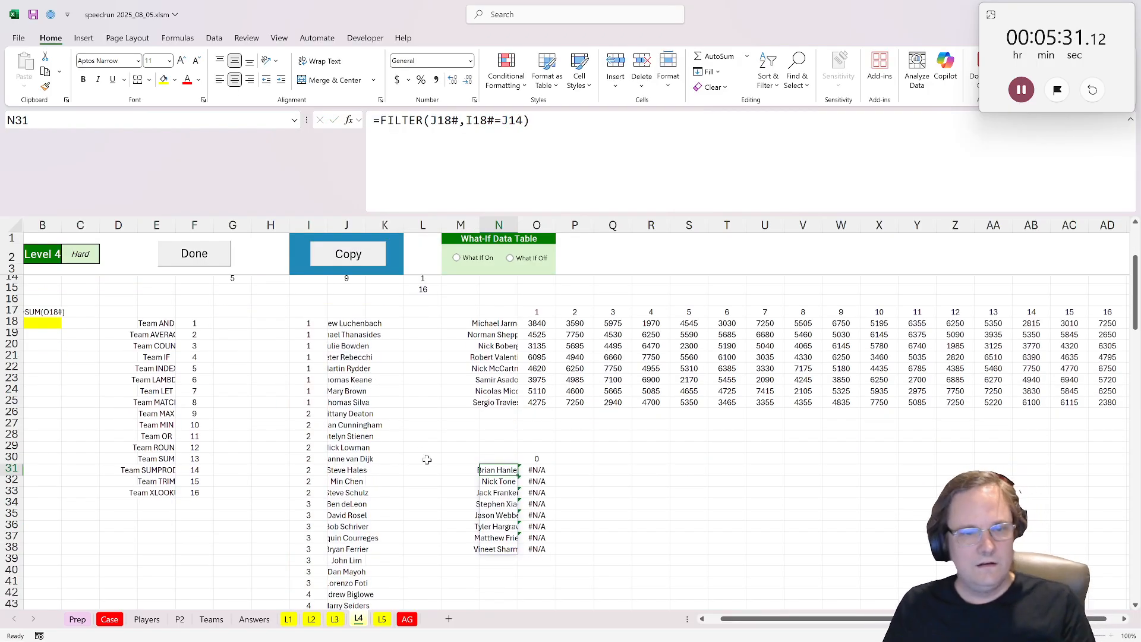
pyautogui.click(538, 458)
pyautogui.press('Left')
pyautogui.write('=')
pyautogui.click(543, 311)
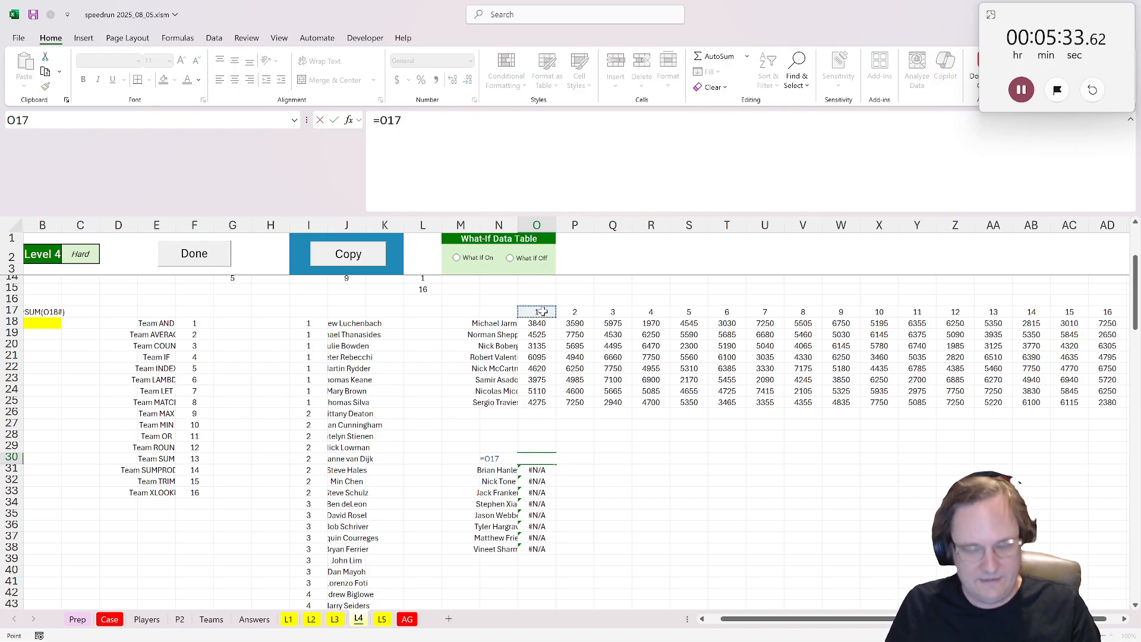
pyautogui.write('#')
pyautogui.hotkey('ctrl', 'Return')
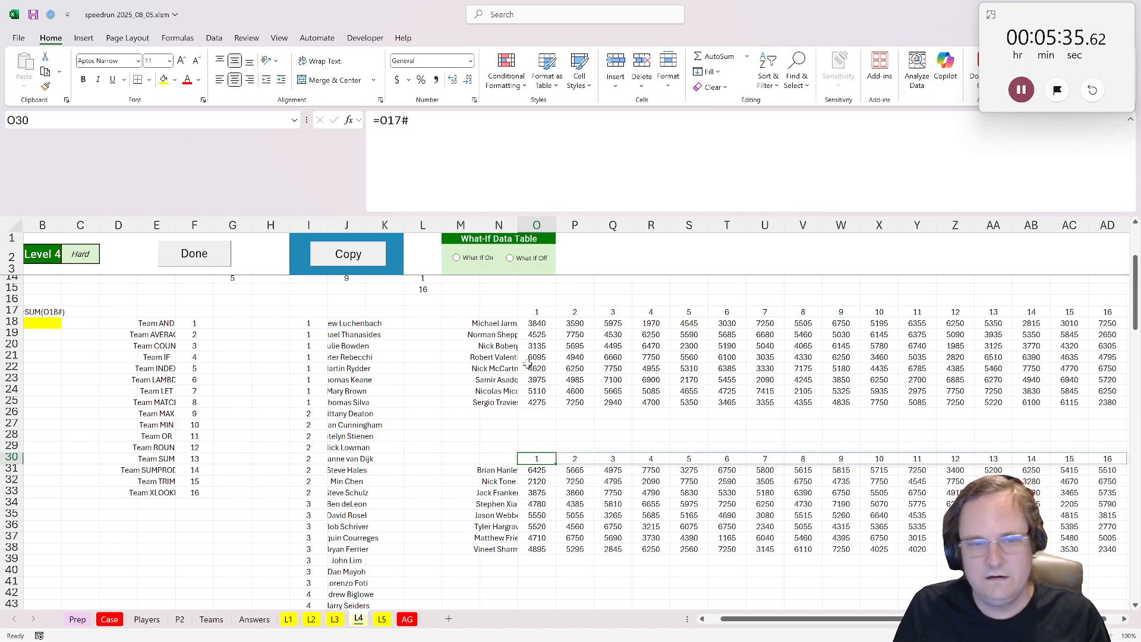
# - Label N26 Total and sum Team 1's points per week in O26 with =BYCOL(O18#,SUM)
pyautogui.scroll(1, 543, 492)
pyautogui.scroll(3, 521, 459)
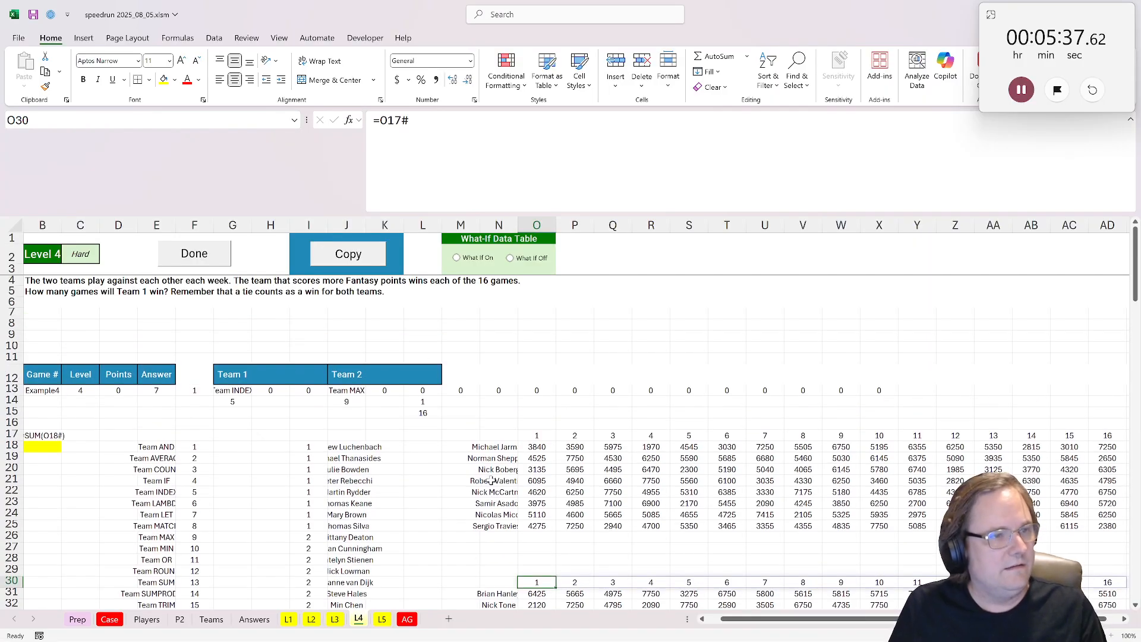
pyautogui.scroll(-2, 491, 480)
pyautogui.click(497, 470)
pyautogui.write('Total')
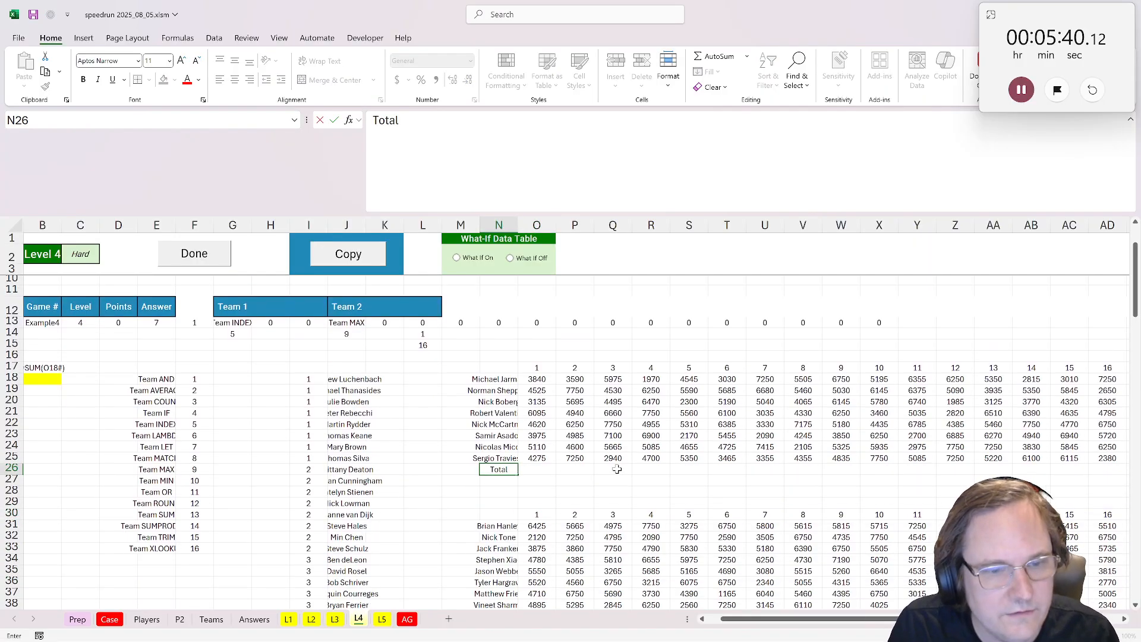
pyautogui.press('Return')
pyautogui.press('Up')
pyautogui.press('Right')
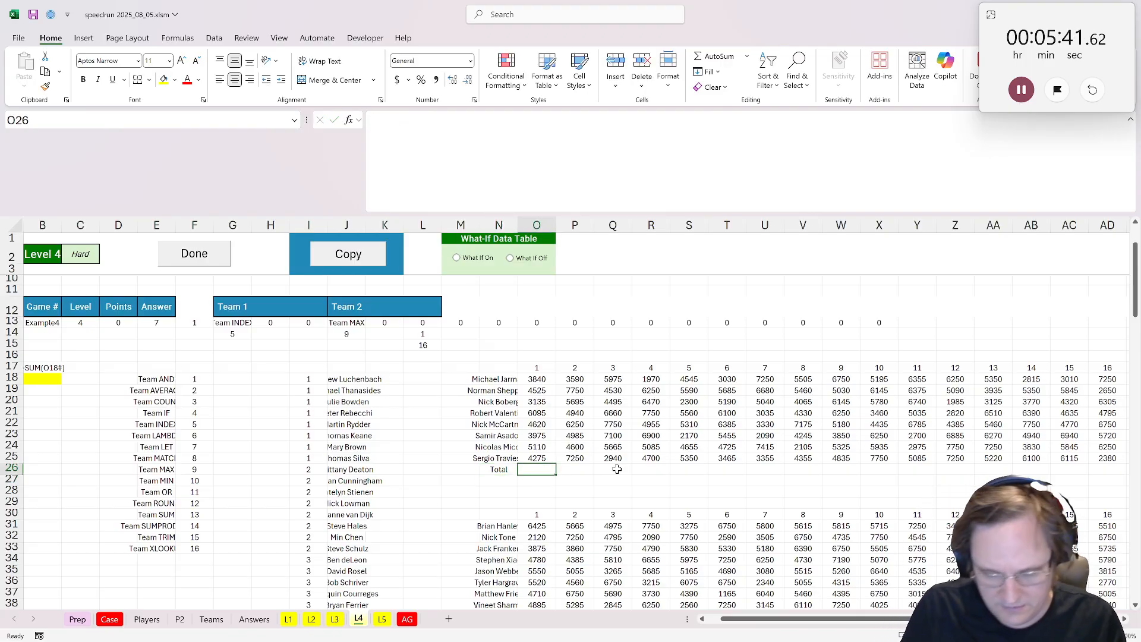
pyautogui.write('=bycol(')
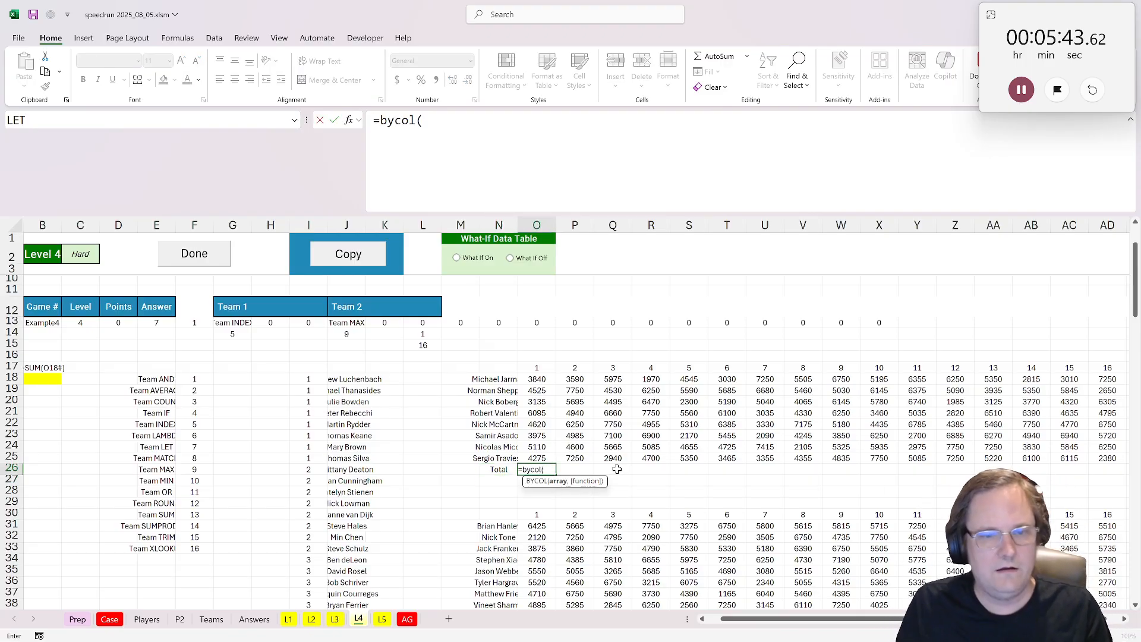
pyautogui.click(535, 380)
pyautogui.write('#,sum')
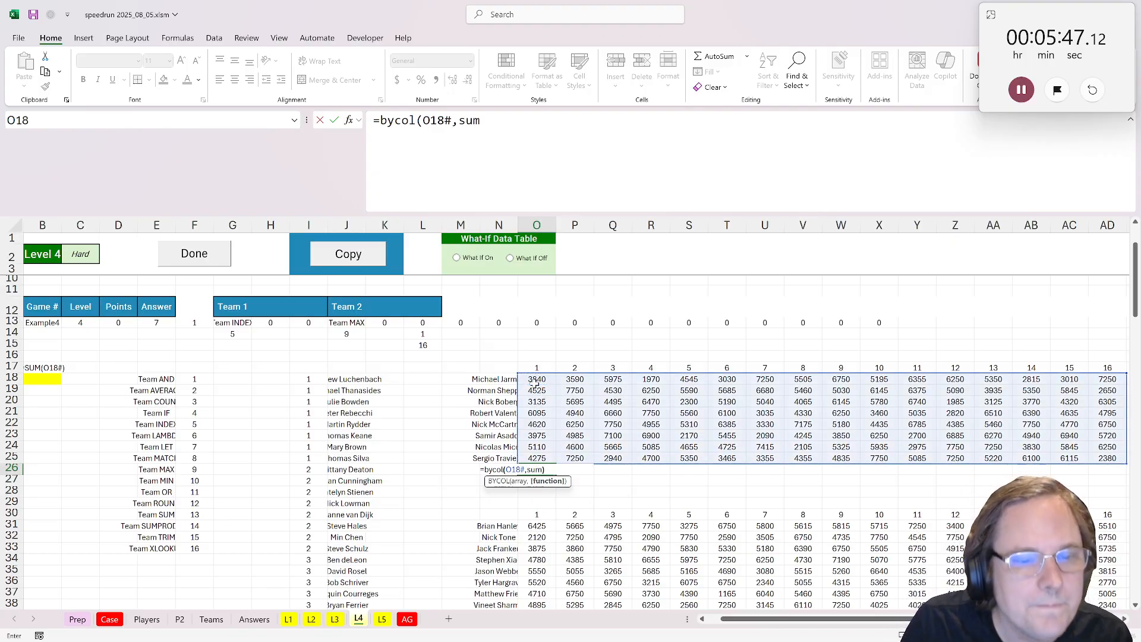
pyautogui.hotkey('ctrl', 'Return')
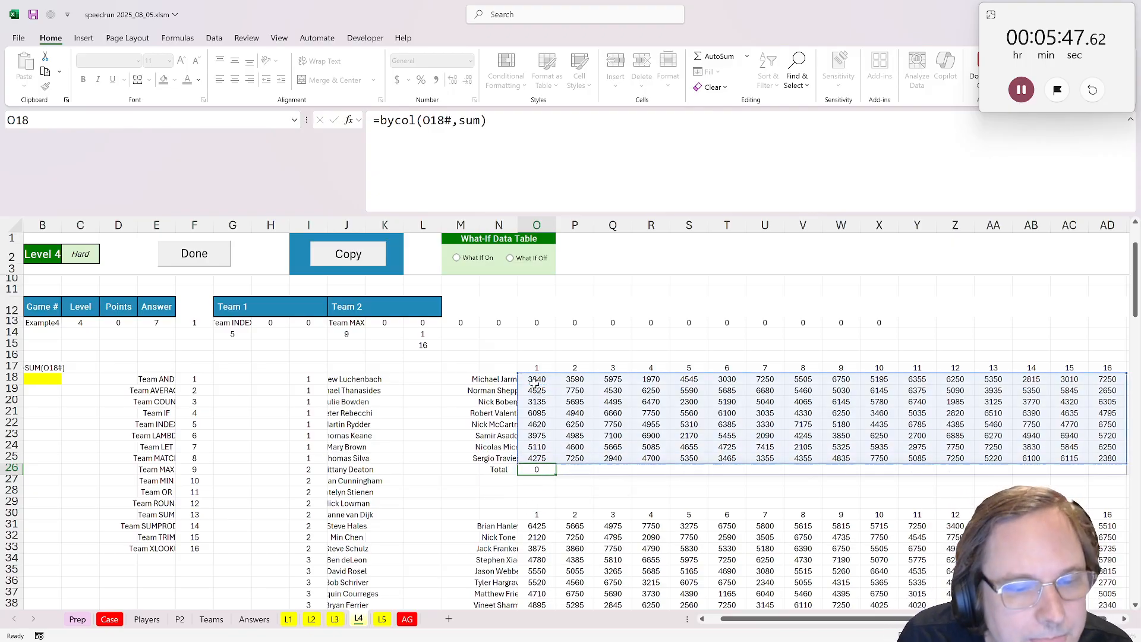
# - Copy the weekly total formula from O26 to O39 beneath Team 2's grid
pyautogui.scroll(-2, 546, 475)
pyautogui.hotkey('ctrl', 'c')
pyautogui.click(537, 492)
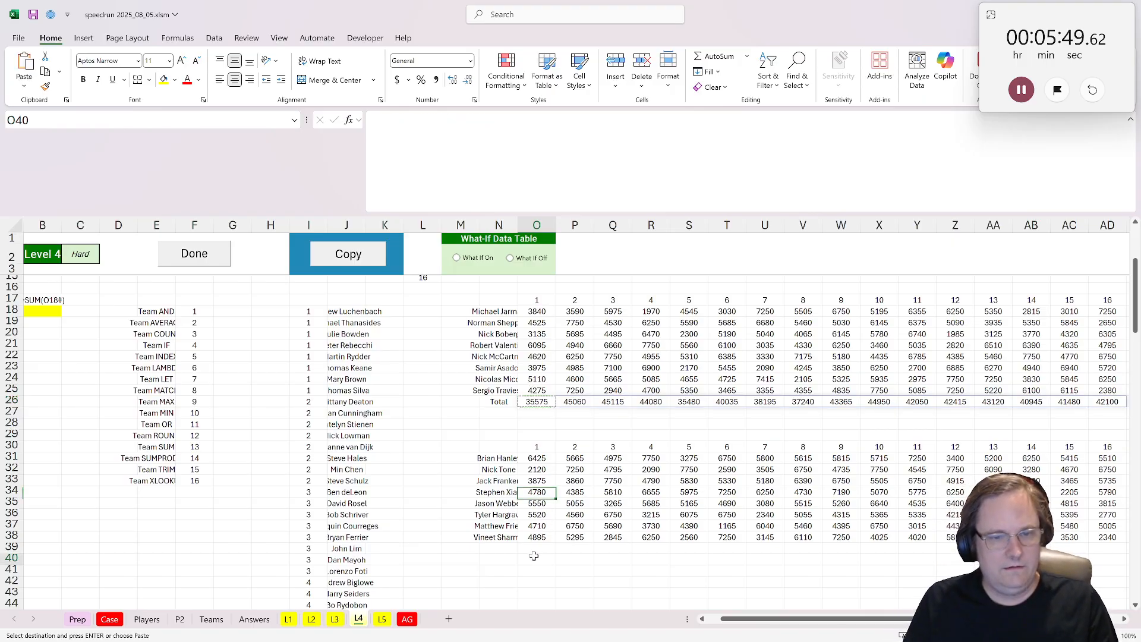
pyautogui.click(536, 548)
pyautogui.hotkey('ctrl', 'v')
# - Label N27 Wins and flag each week Team 1 wins or ties in O27 with =--(O26#>=O39#)
pyautogui.click(505, 411)
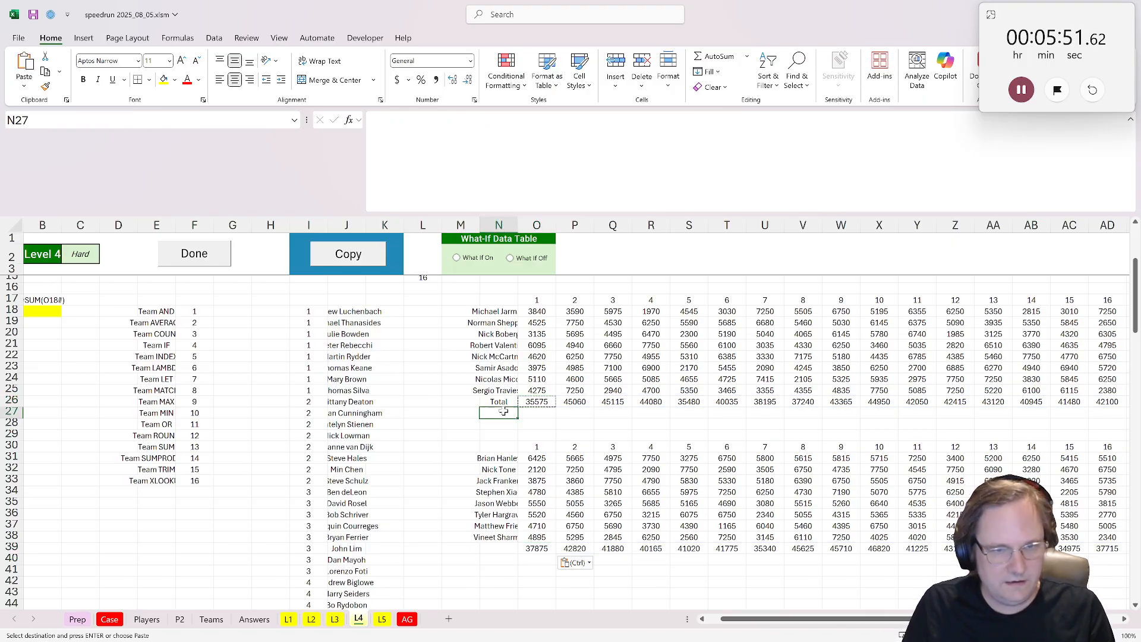
pyautogui.write('Wins')
pyautogui.press('Tab')
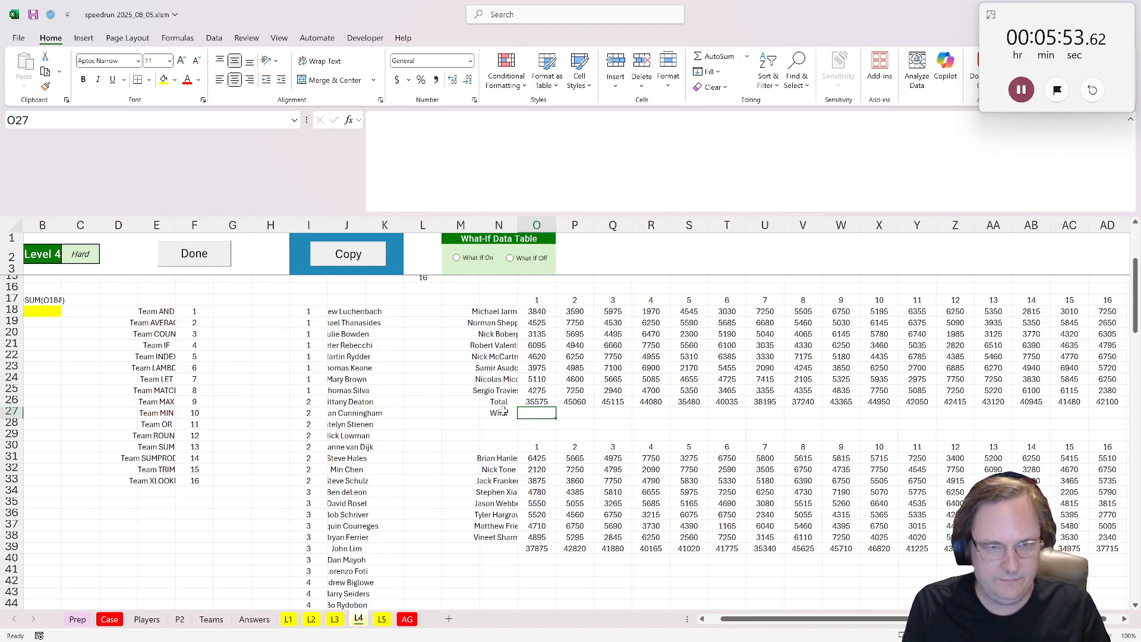
pyautogui.write('=--(')
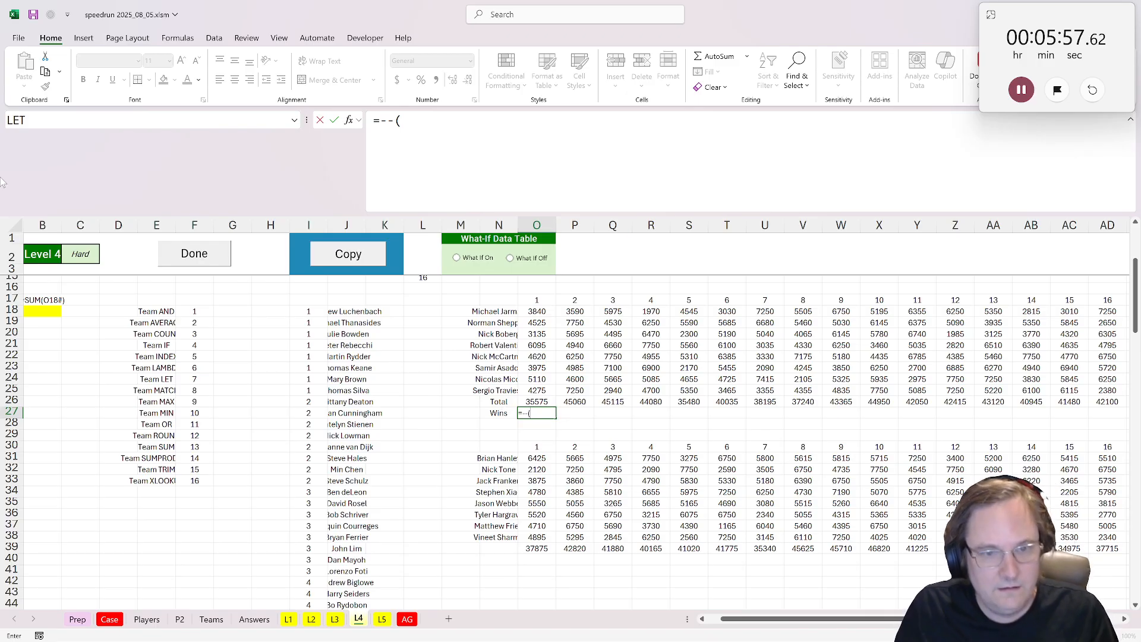
pyautogui.click(546, 404)
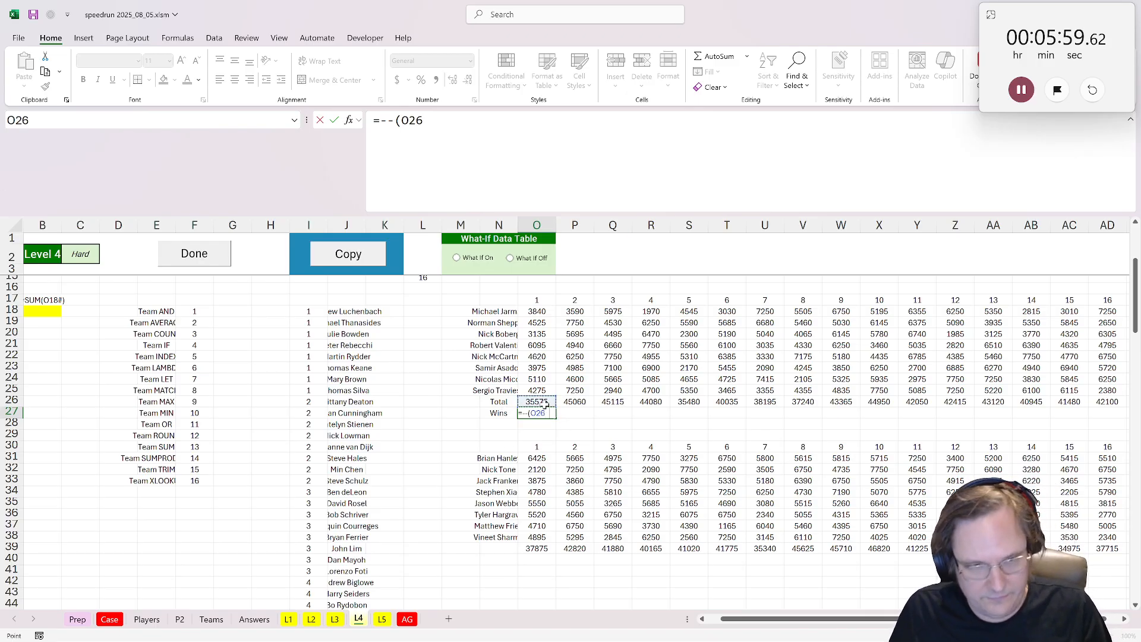
pyautogui.write('#>=')
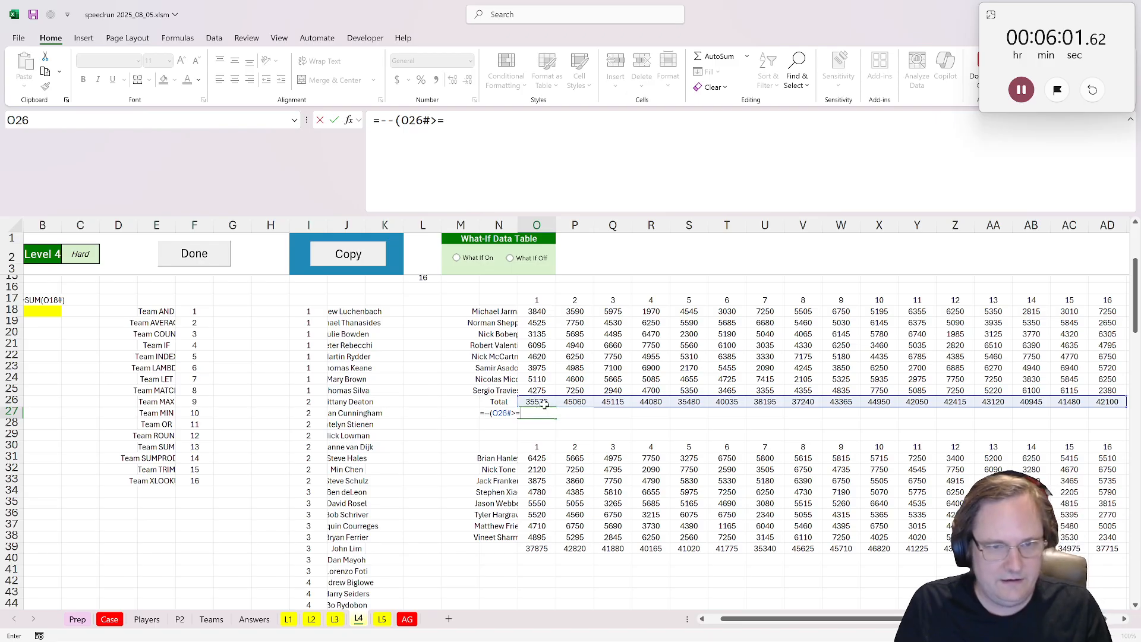
pyautogui.click(538, 548)
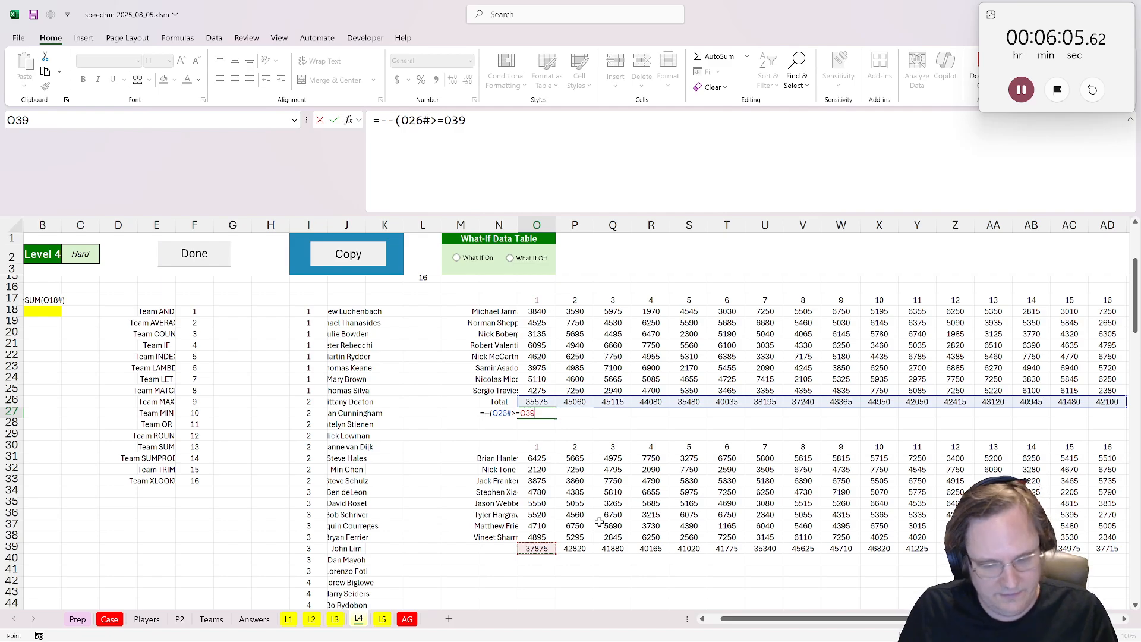
pyautogui.write('#')
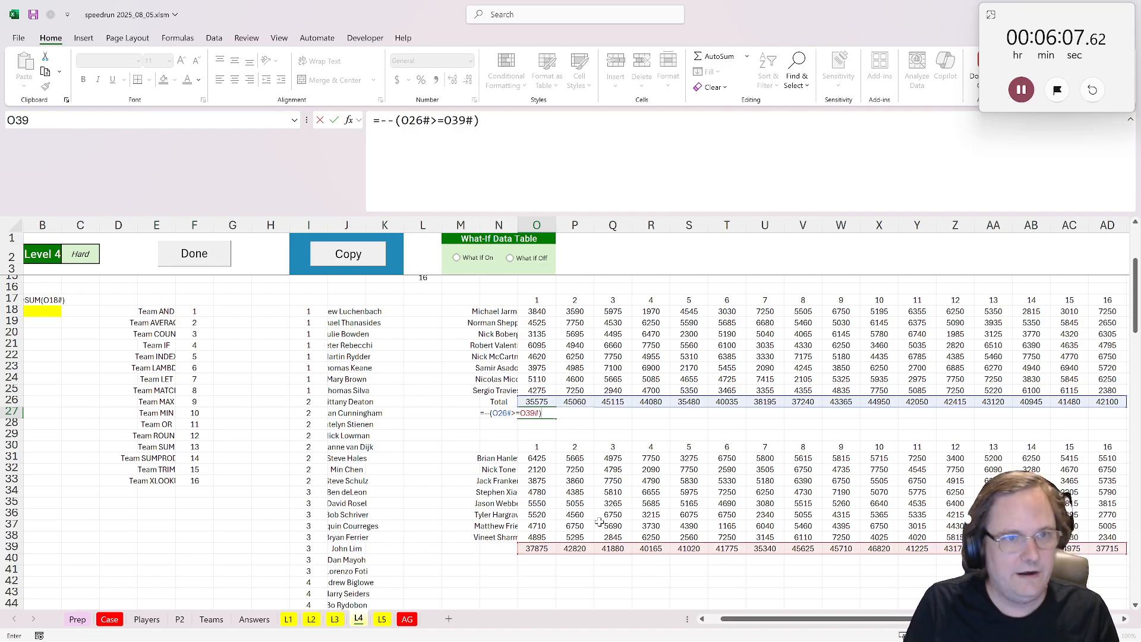
pyautogui.write(')')
pyautogui.hotkey('ctrl', 'Return')
# - Total the wins in the yellow answer cell B18 with =SUM(O27#) and mark Level 4 as done
pyautogui.moveTo(341, 390); pyautogui.dragTo(57, 390)
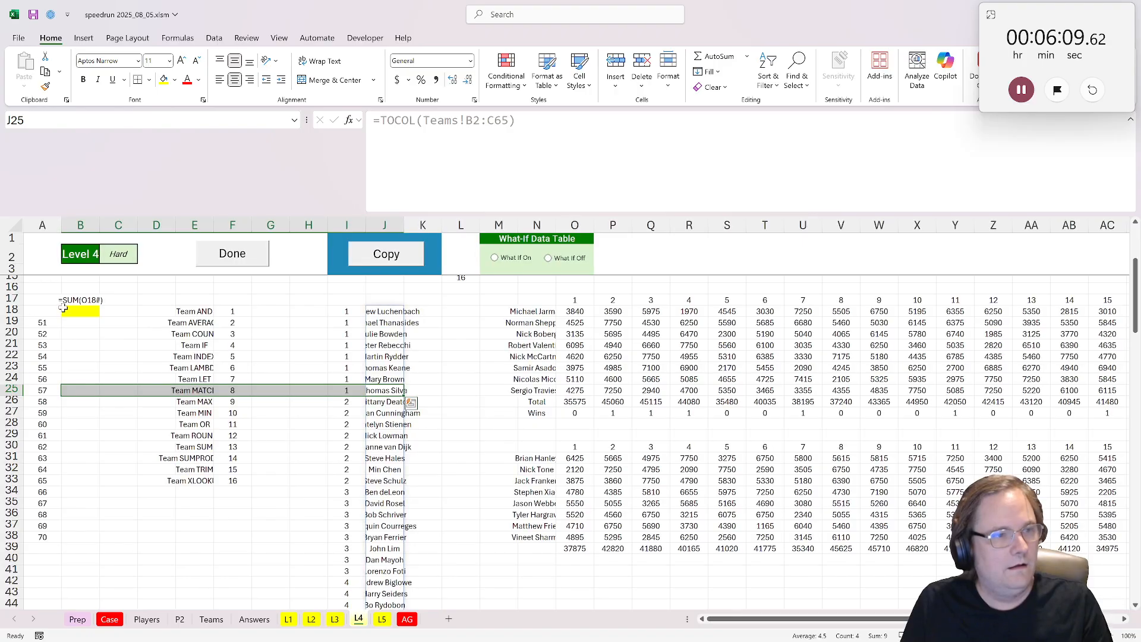
pyautogui.click(73, 312)
pyautogui.write('=sum(')
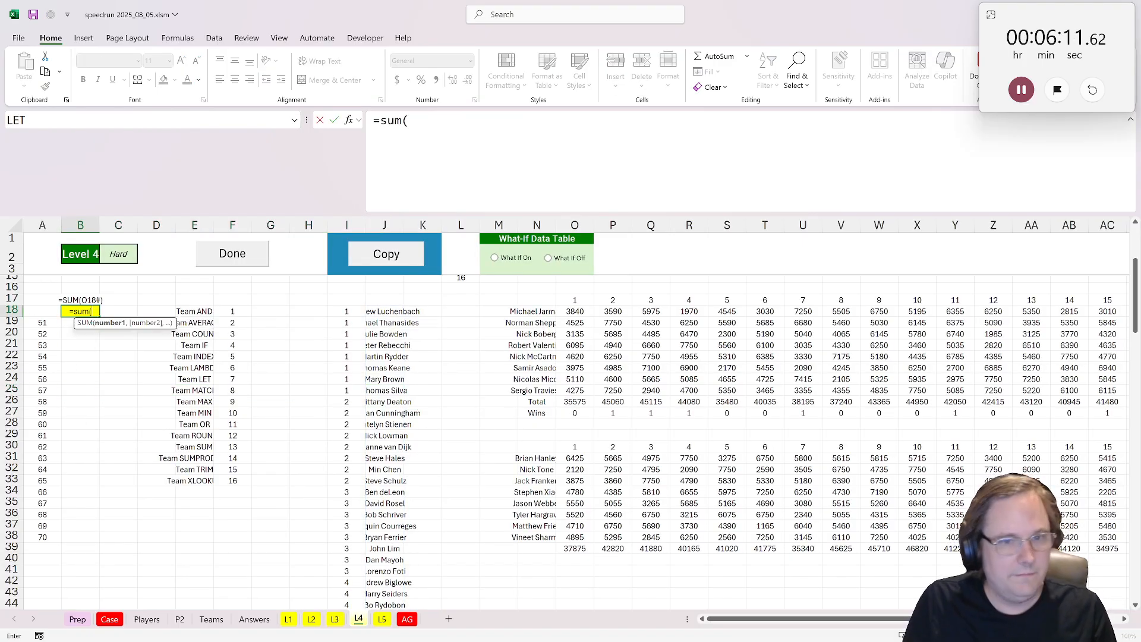
pyautogui.click(581, 414)
pyautogui.write('#')
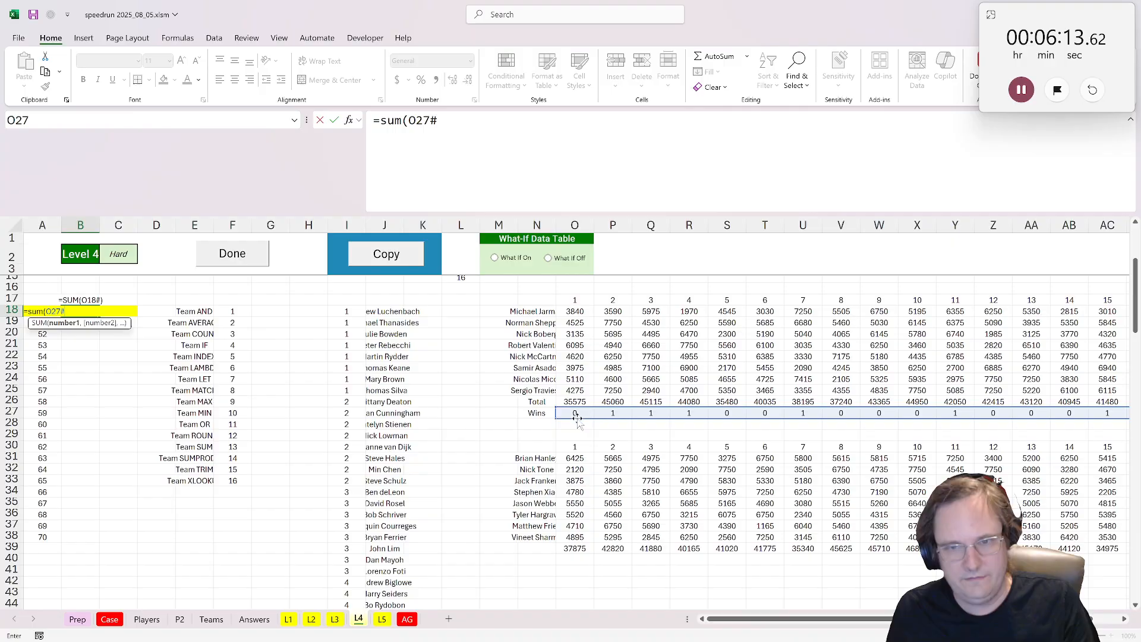
pyautogui.hotkey('ctrl', 'Return')
pyautogui.click(225, 260)
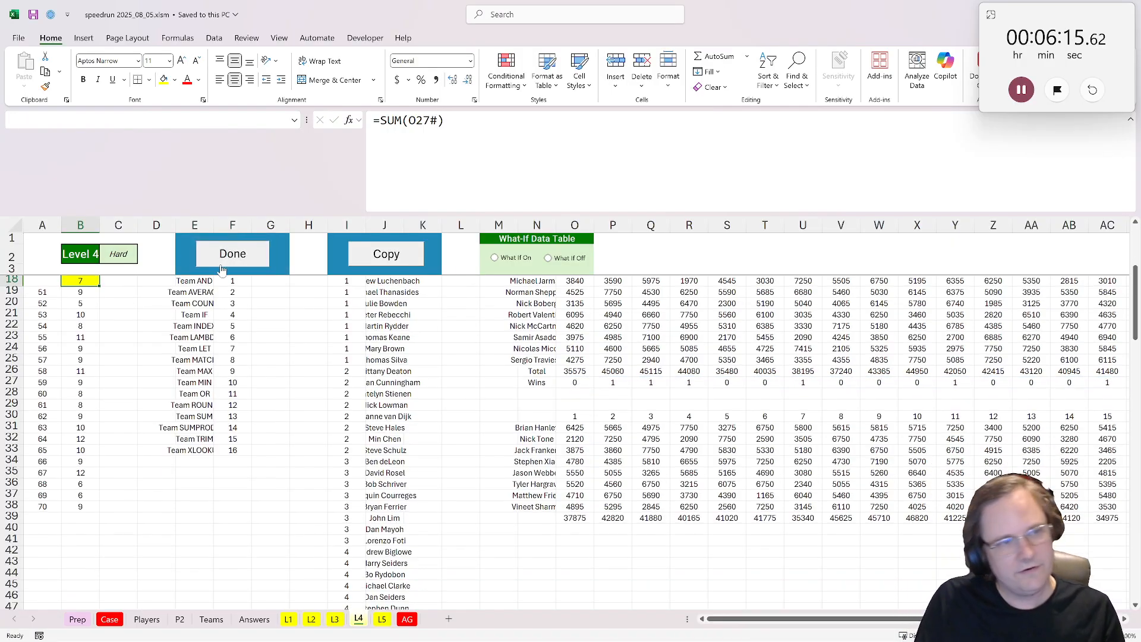
# - Copy the Level 4 calculations into the Level 5 sheet
pyautogui.click(386, 254)
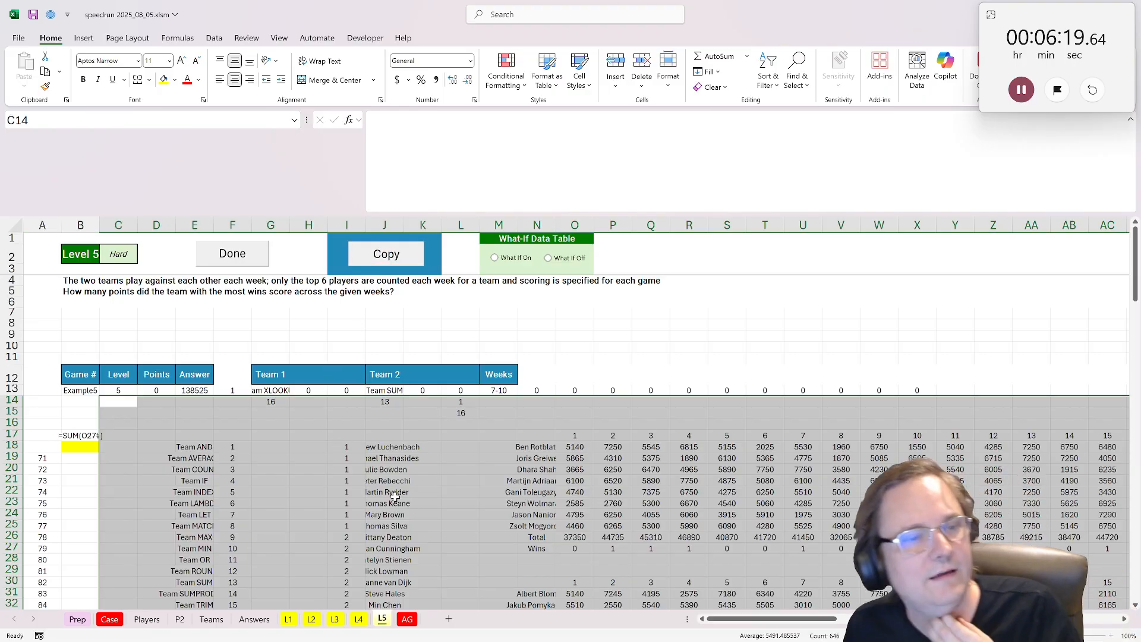
# - Split the Weeks range into start and end weeks in M14 with =xtextsplit(M13,"-")
pyautogui.scroll(-1, 395, 497)
pyautogui.scroll(1, 395, 498)
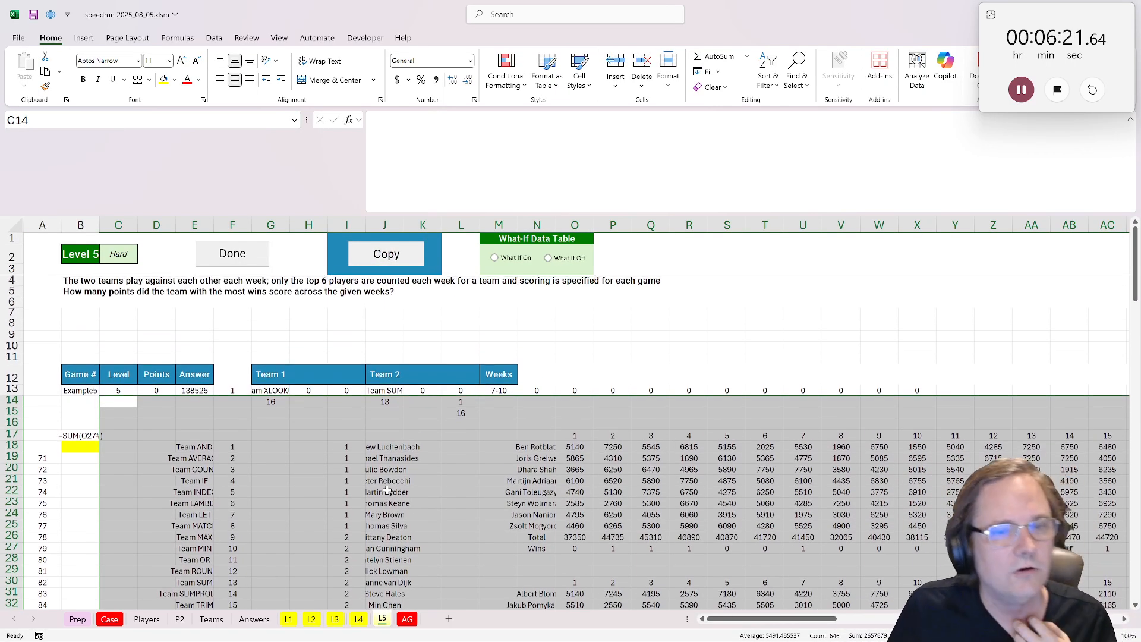
pyautogui.click(497, 392)
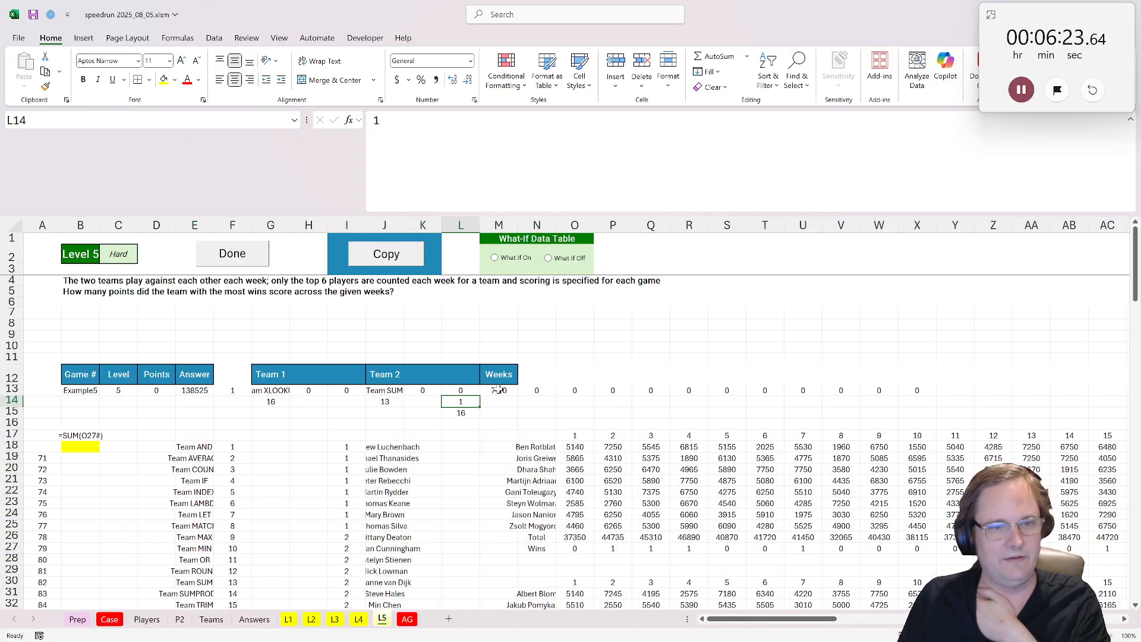
pyautogui.press('BackSpace')
pyautogui.hotkey('ctrl', 'v')
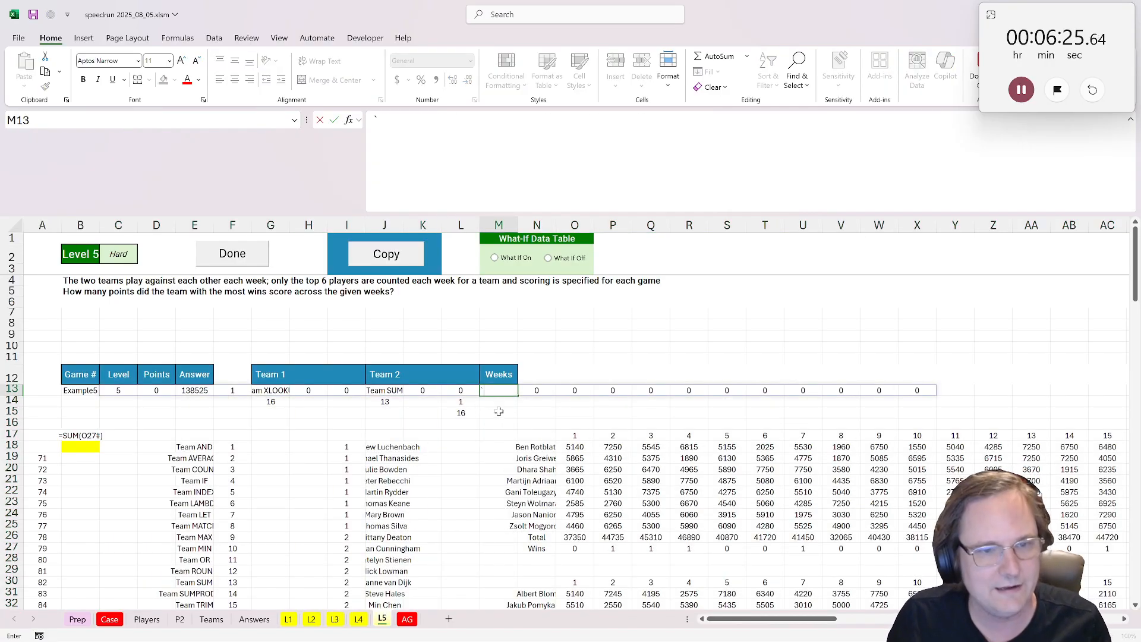
pyautogui.press('Return')
pyautogui.write('=')
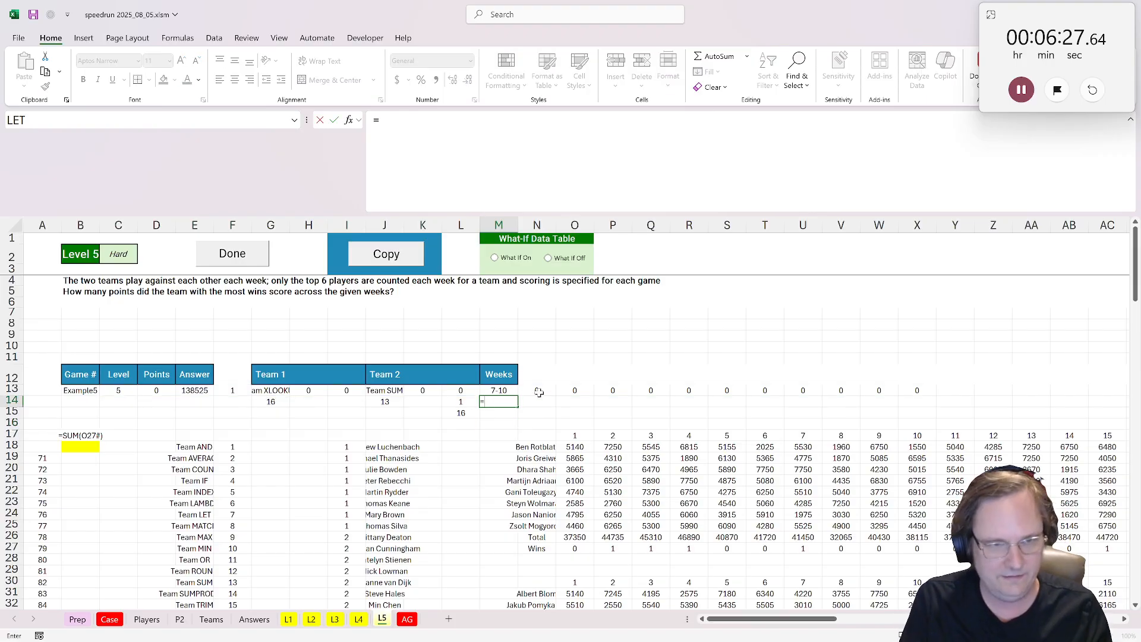
pyautogui.write('xt')
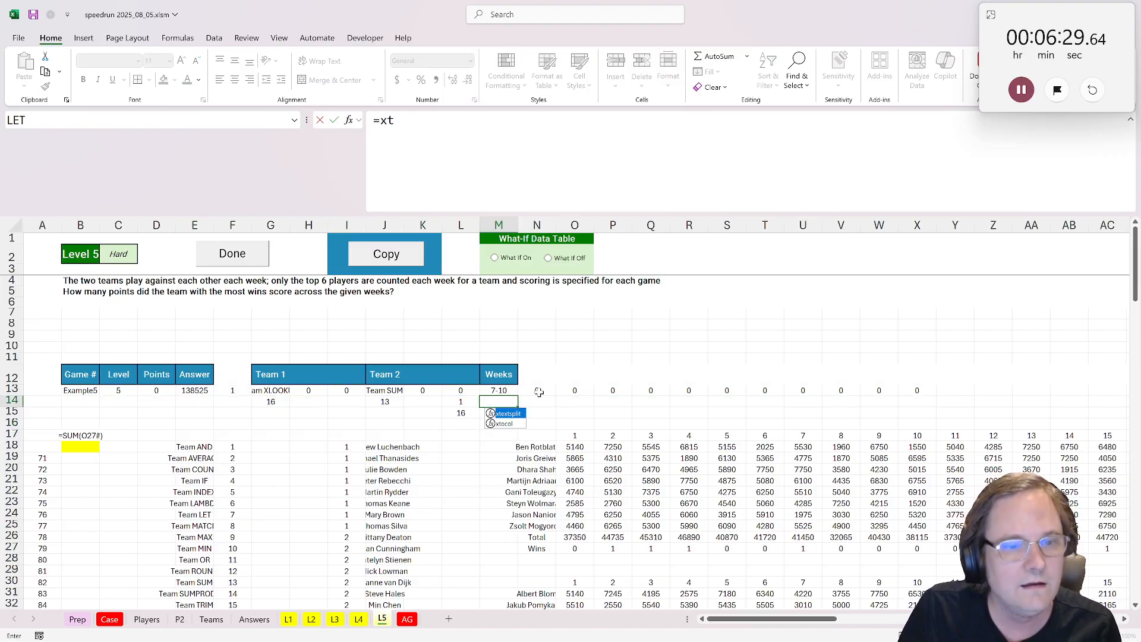
pyautogui.press('Tab')
pyautogui.click(495, 392)
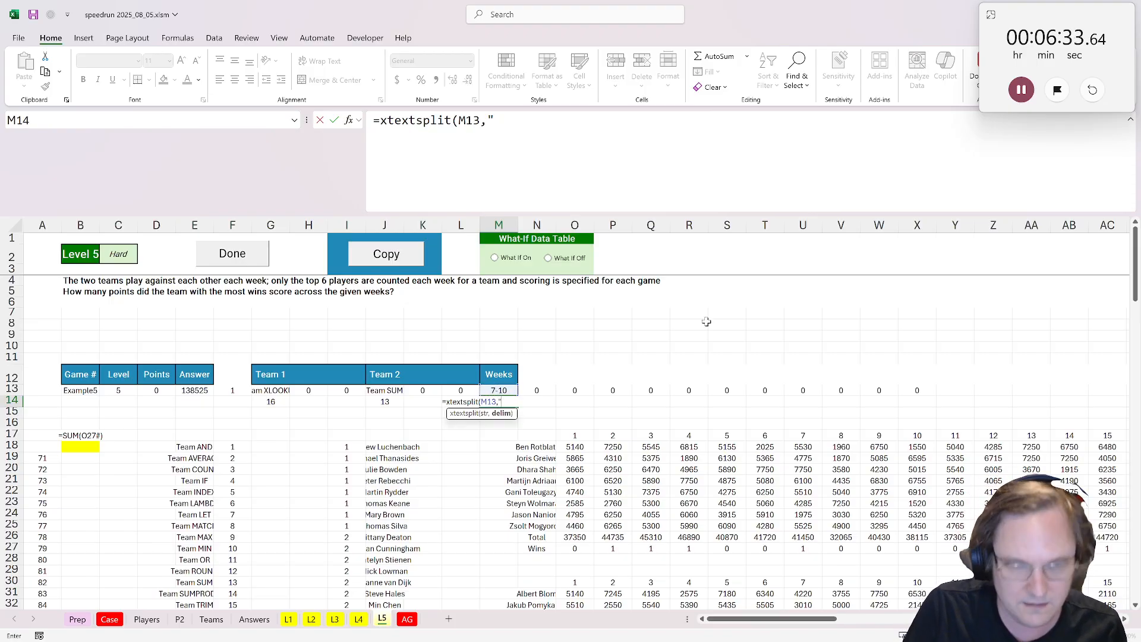
pyautogui.write(',"-")')
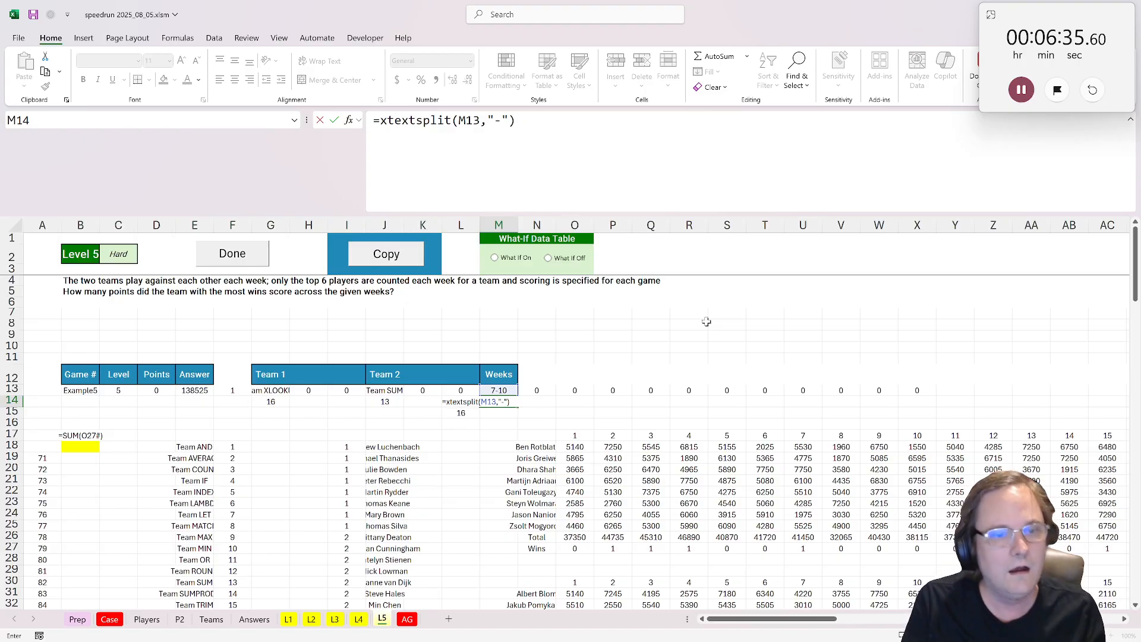
pyautogui.hotkey('ctrl', 'Return')
# - Change the week header formula in O17 to =SEQUENCE(1,M15-M14+1,M14) so it covers only the game's given weeks
pyautogui.doubleClick(574, 437)
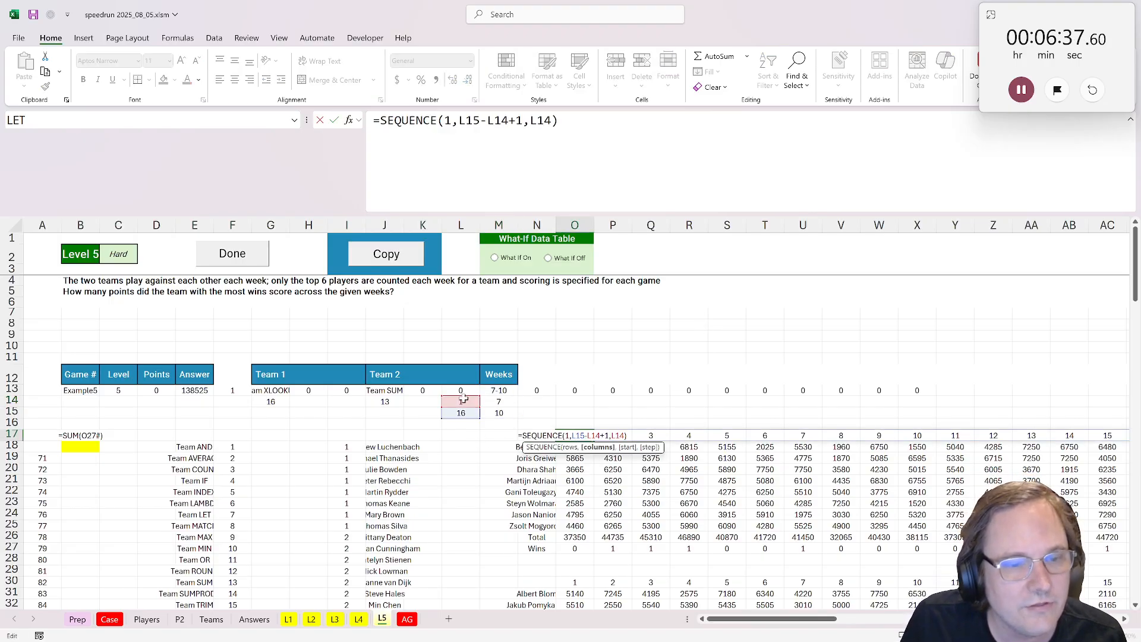
pyautogui.click(495, 400)
pyautogui.doubleClick(566, 436)
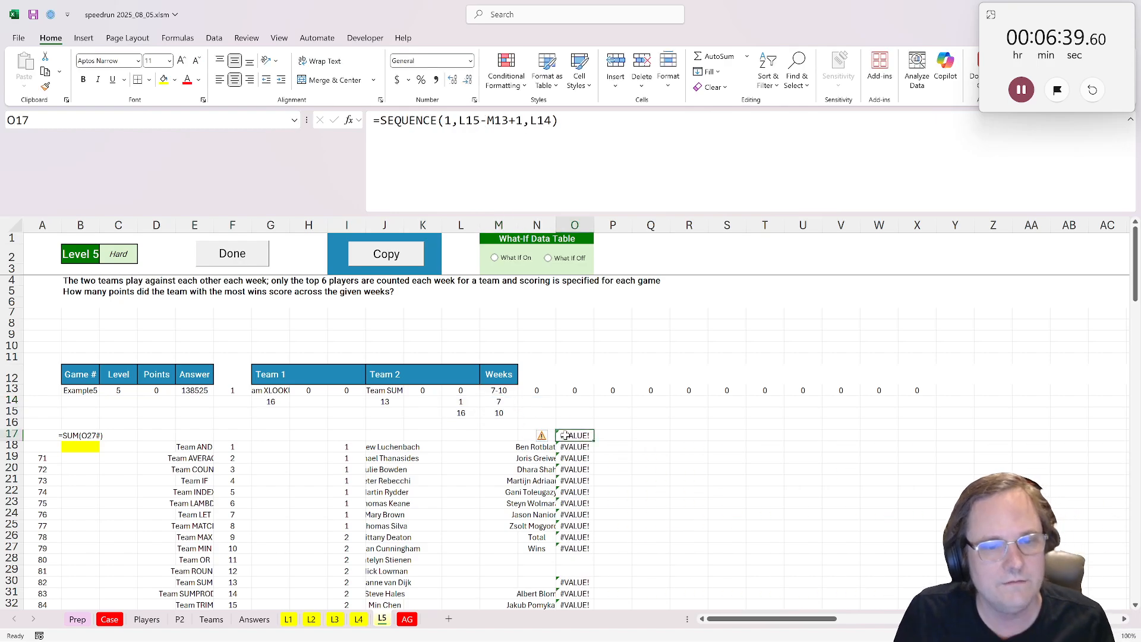
pyautogui.click(504, 412)
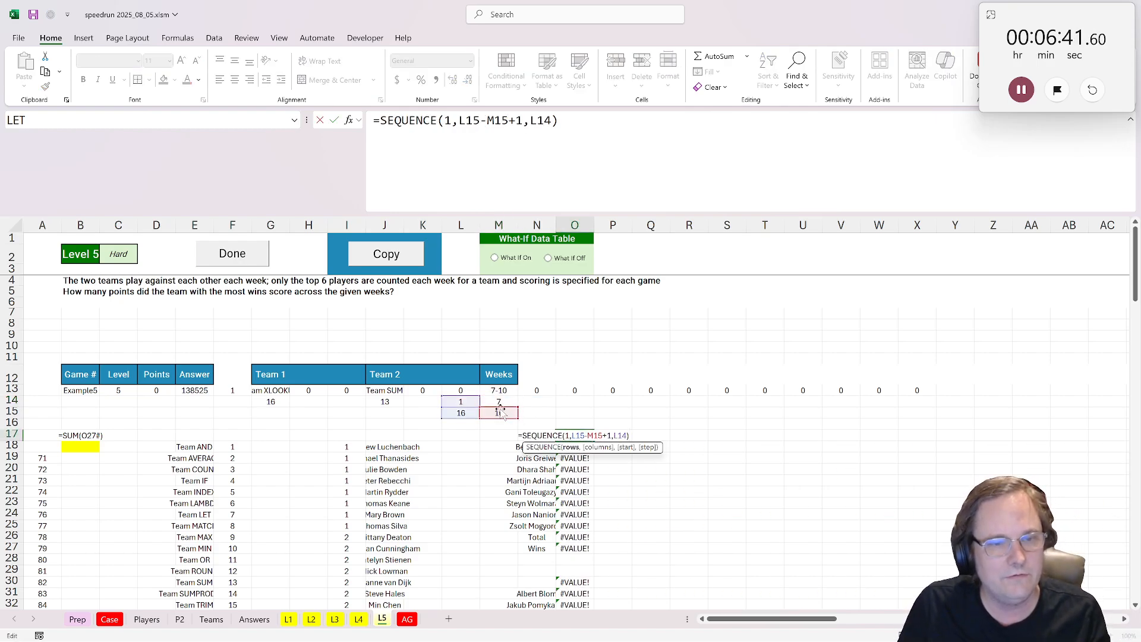
pyautogui.click(502, 402)
pyautogui.click(498, 403)
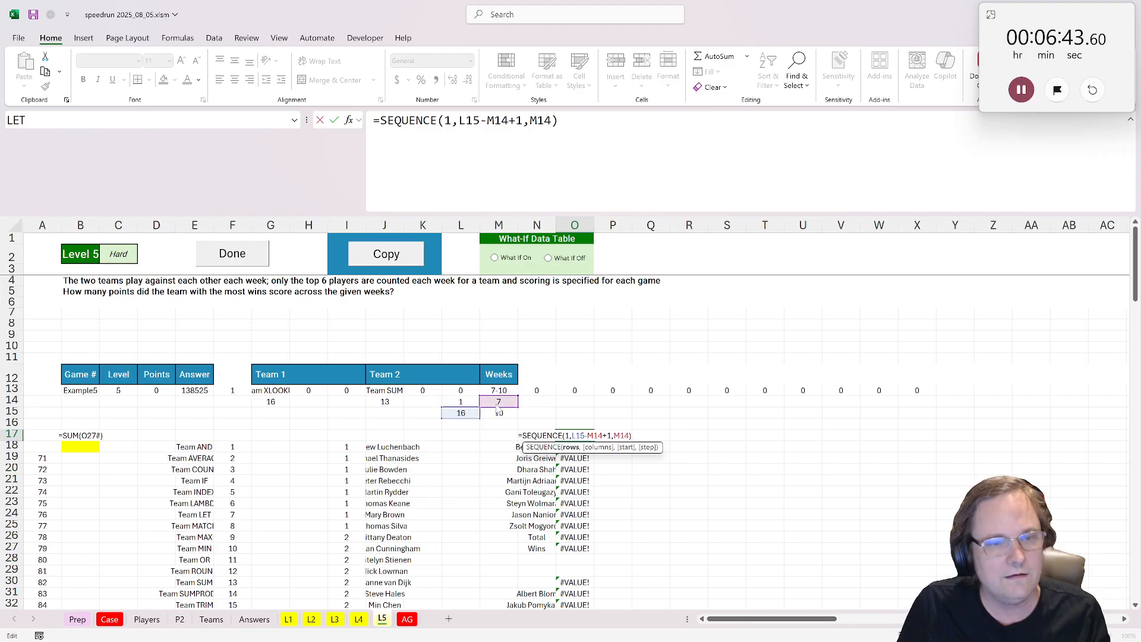
pyautogui.click(464, 414)
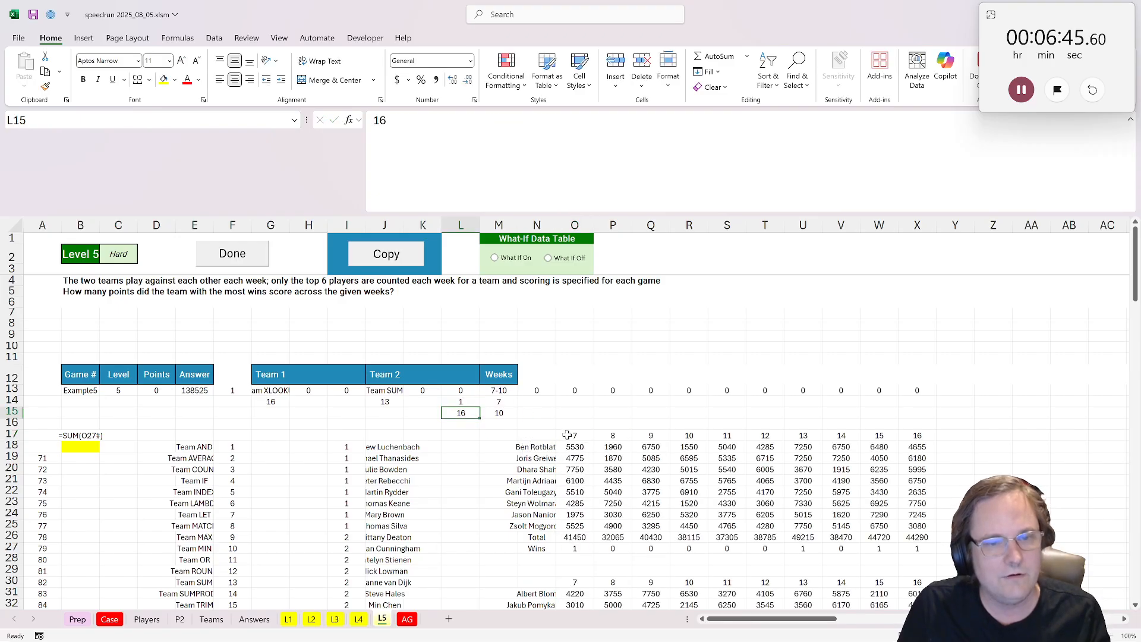
pyautogui.doubleClick(568, 434)
pyautogui.click(497, 422)
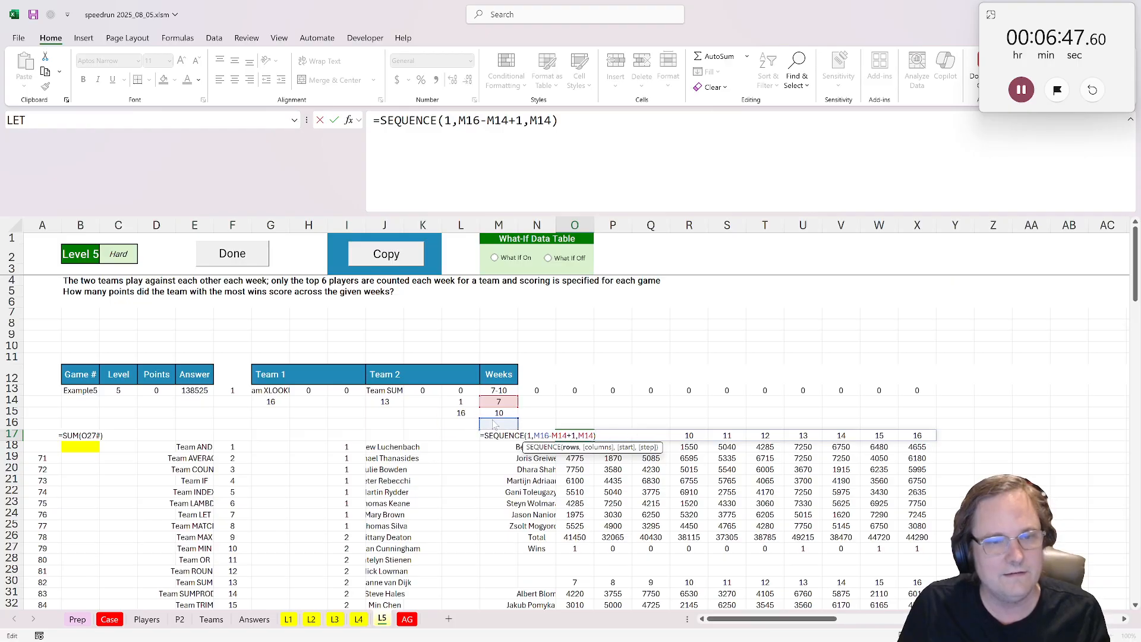
pyautogui.click(496, 414)
pyautogui.press('Return')
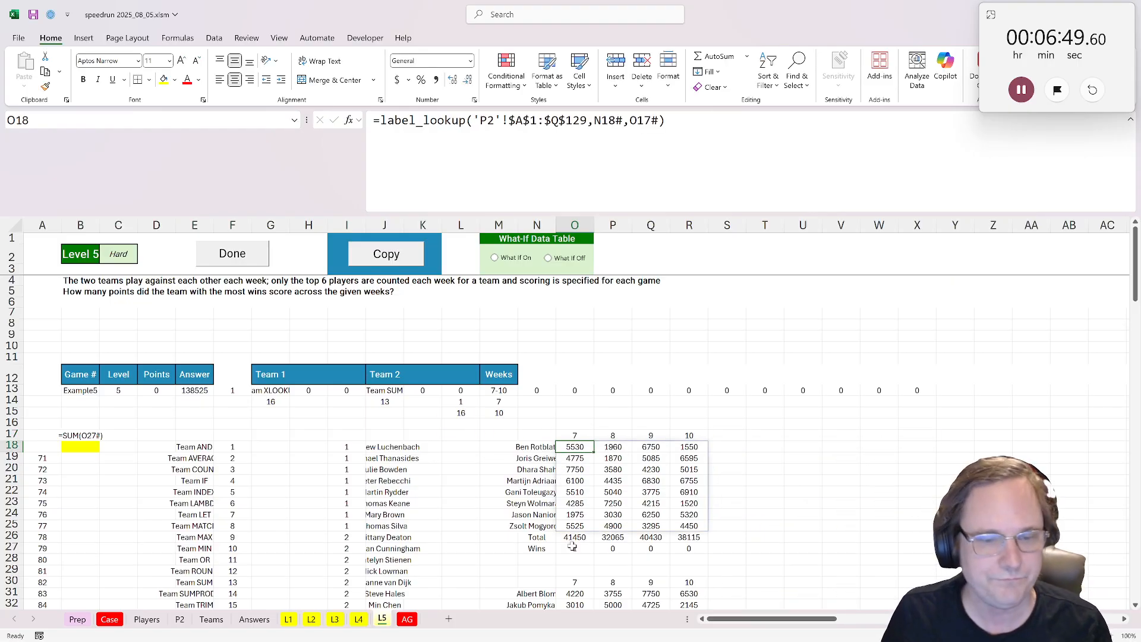
# - Change Team 1's weekly total in O26 to sum only the six highest scores with =BYCOL(O18#,LAMBDA(x,SUM(TAKE(SORT(x),-6))))
pyautogui.click(573, 537)
pyautogui.scroll(-3, 592, 516)
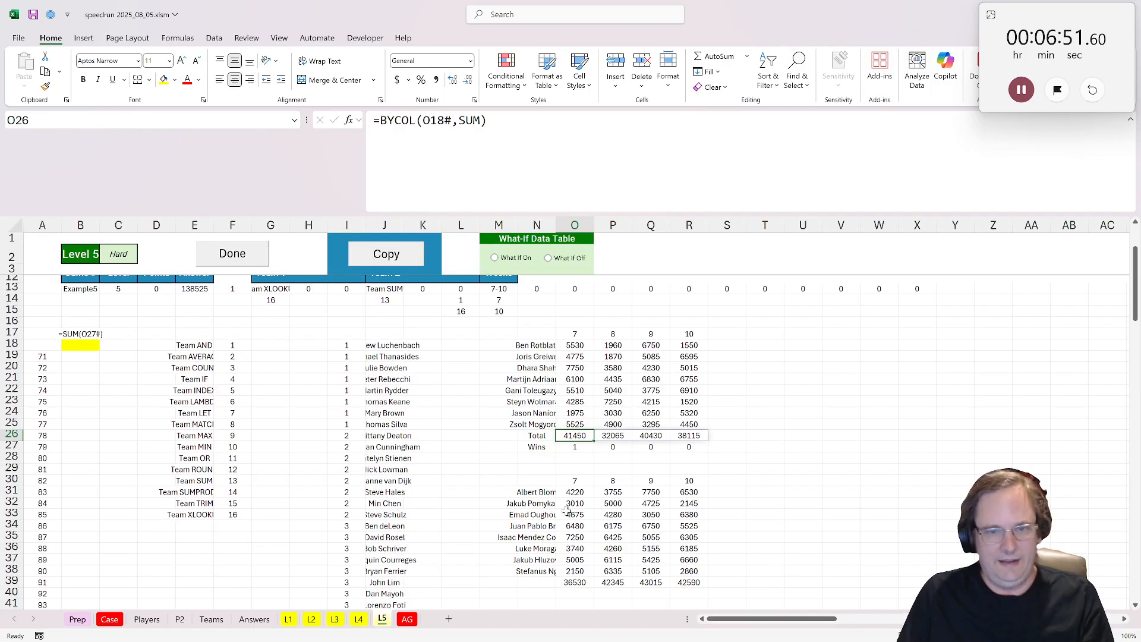
pyautogui.click(576, 514)
pyautogui.click(532, 379)
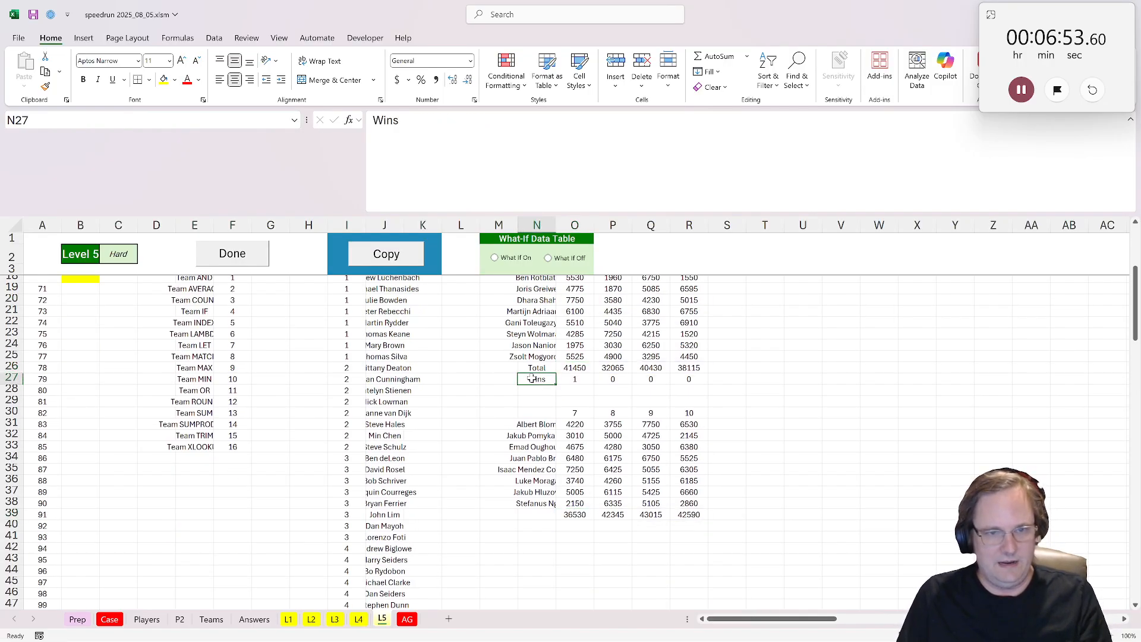
pyautogui.click(574, 370)
pyautogui.scroll(2, 575, 377)
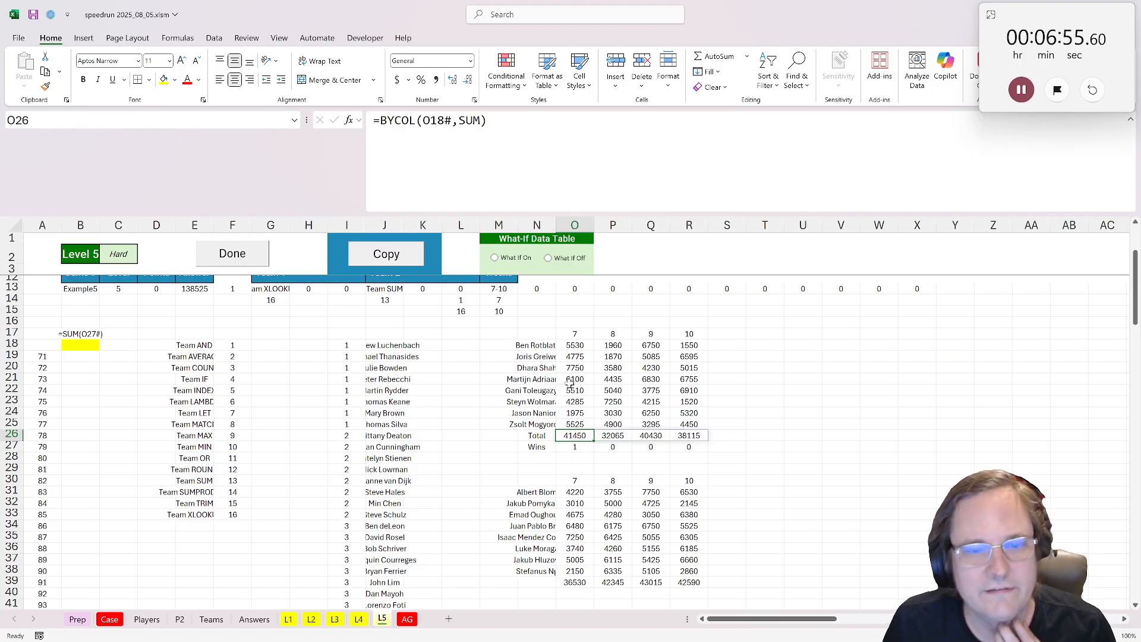
pyautogui.doubleClick(469, 121)
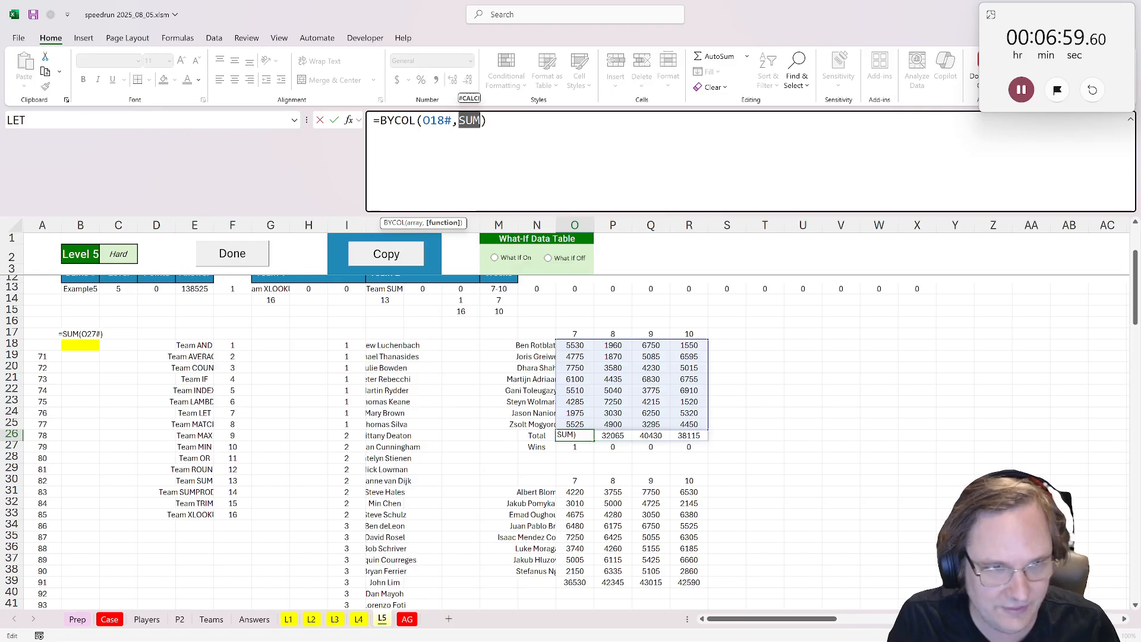
pyautogui.write('lamb')
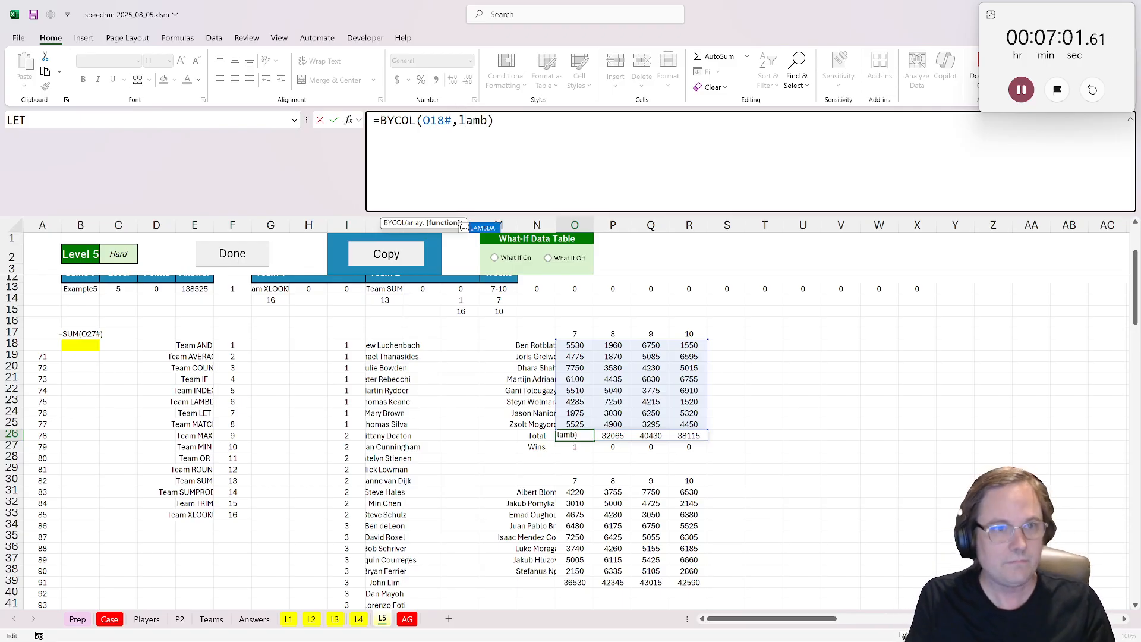
pyautogui.write('da(x,')
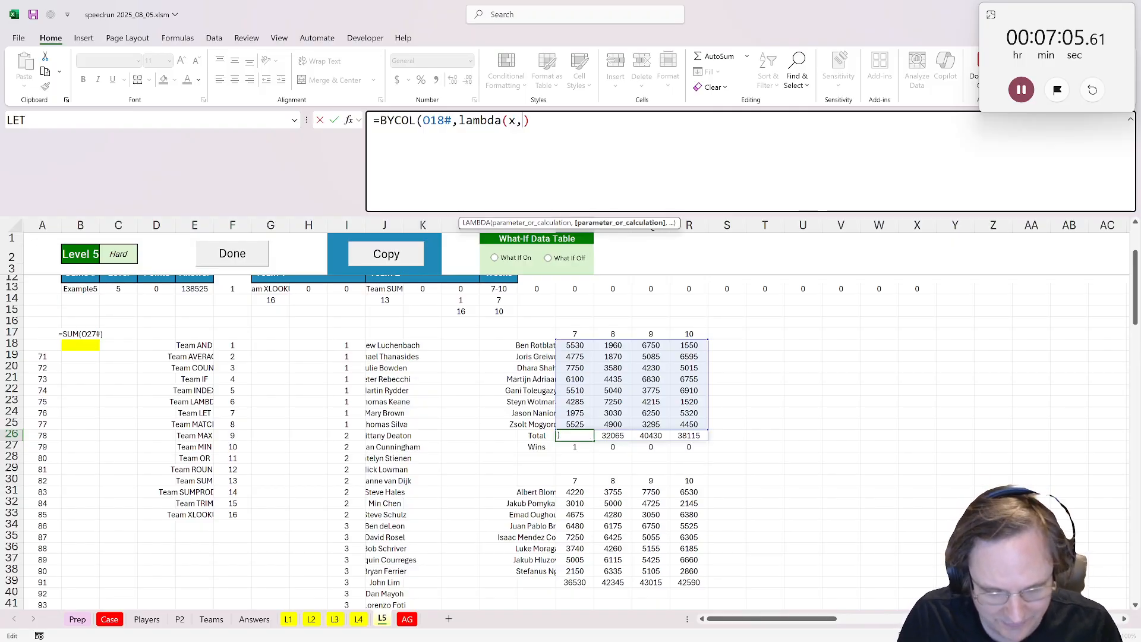
pyautogui.write('tak')
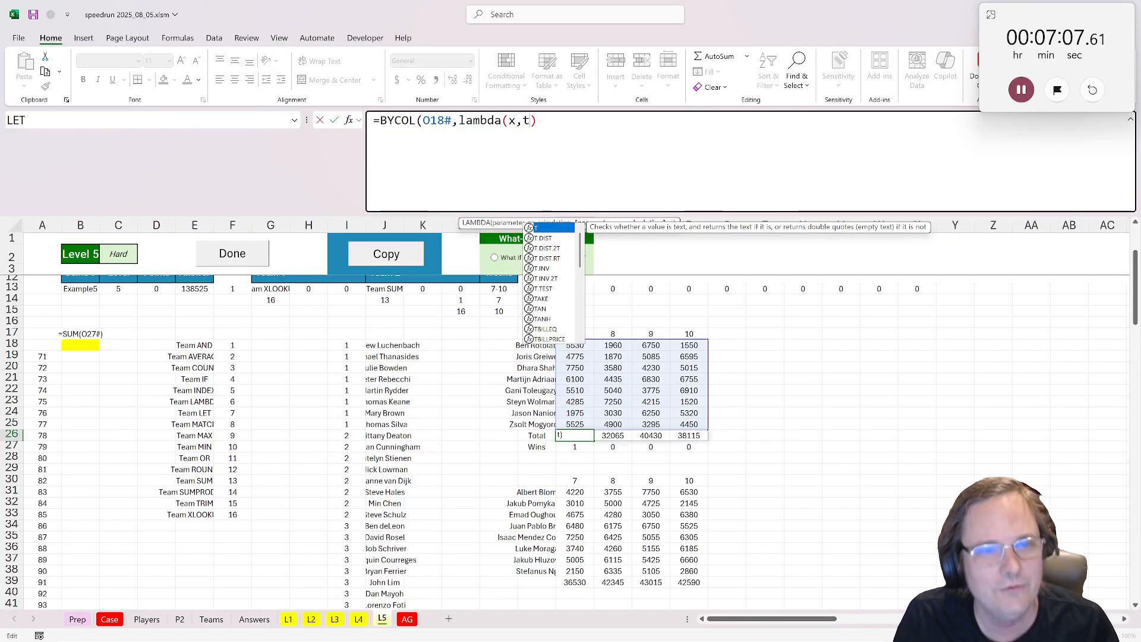
pyautogui.write('e')
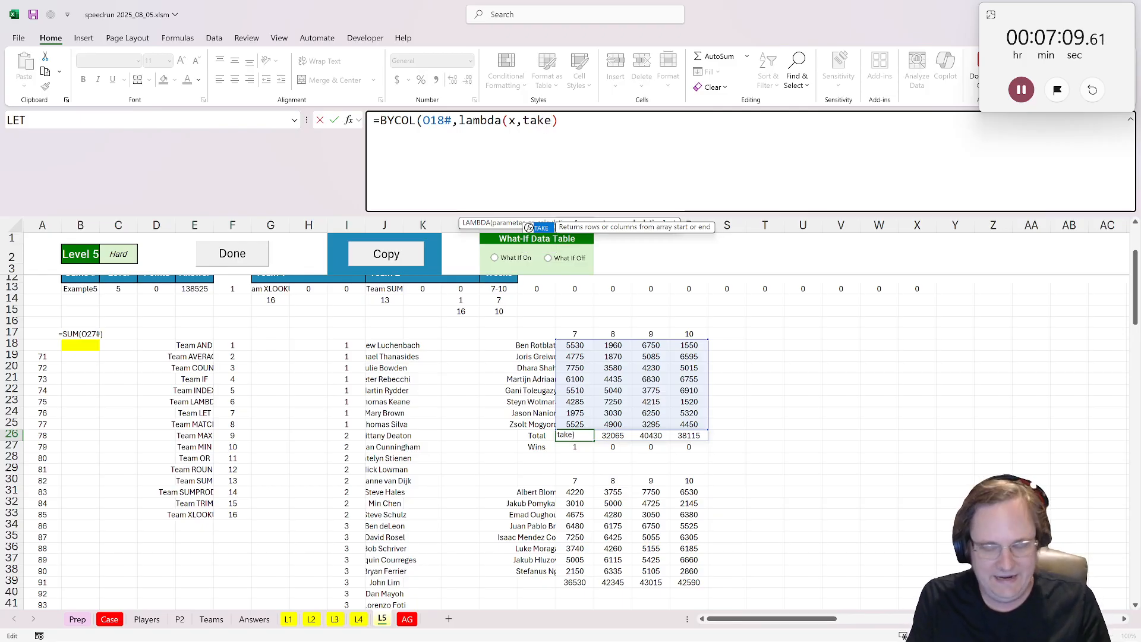
pyautogui.write('(')
pyautogui.write('sort')
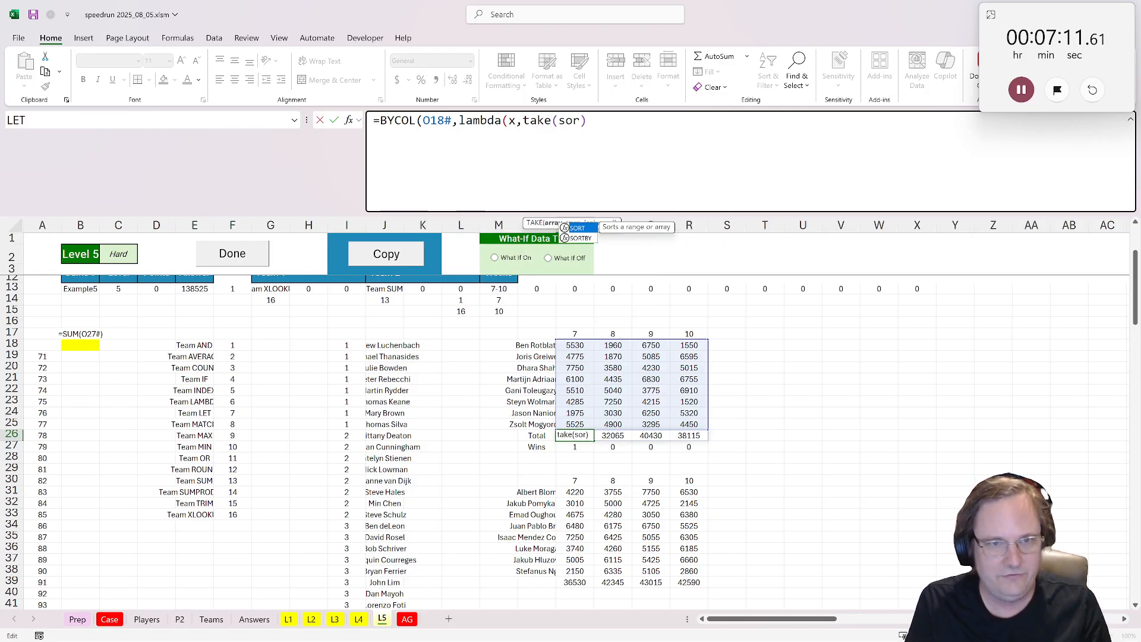
pyautogui.write('(')
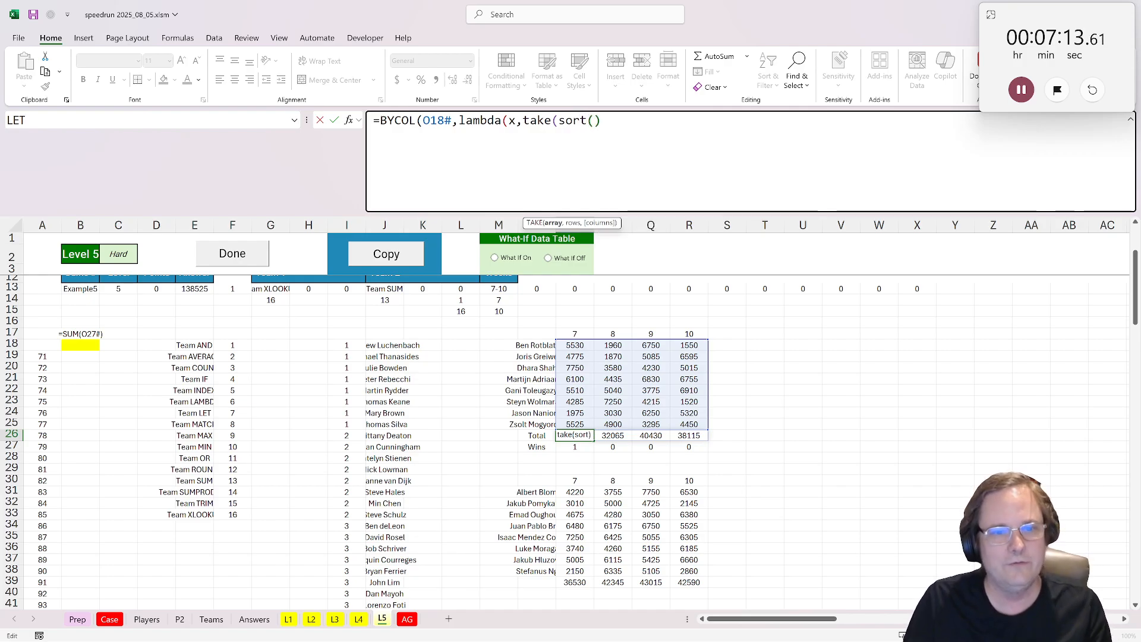
pyautogui.write('x(')
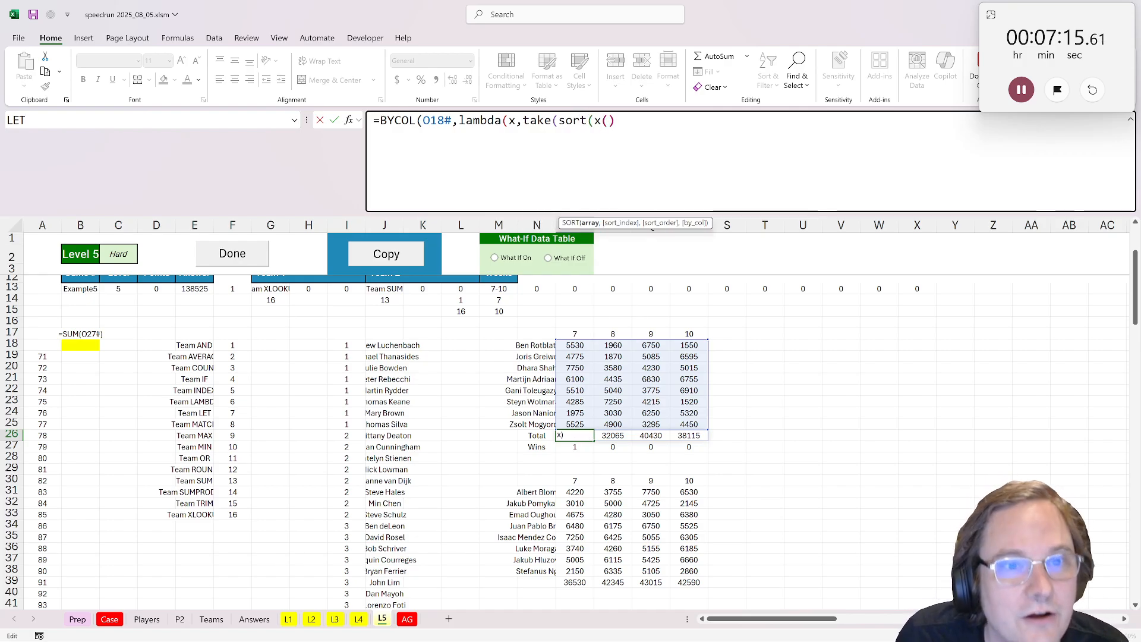
pyautogui.write(')')
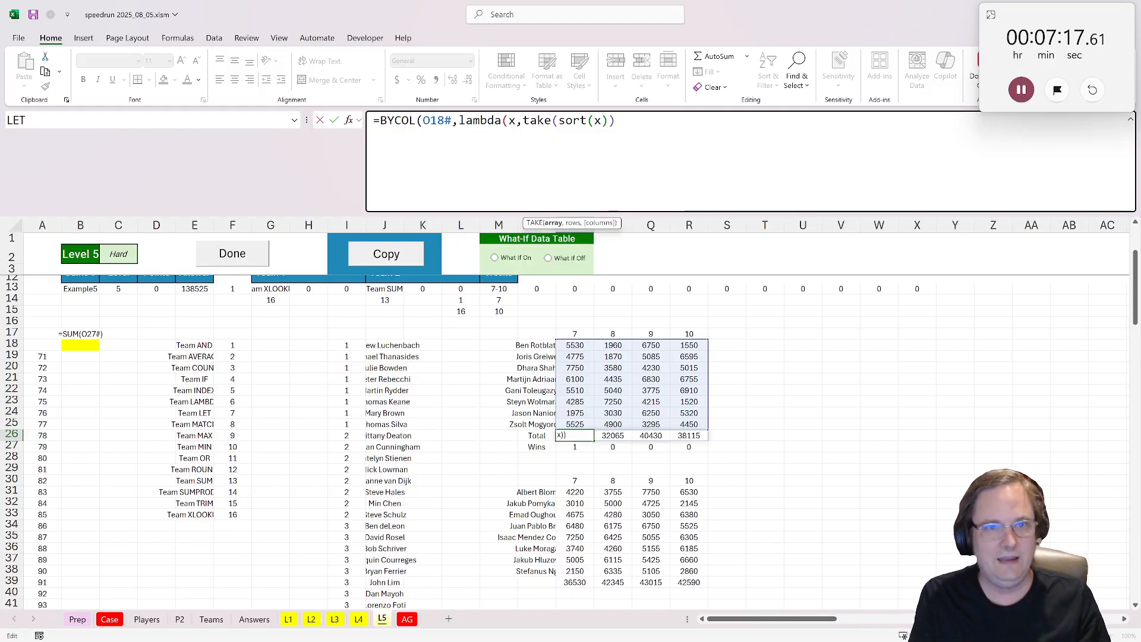
pyautogui.write(',-')
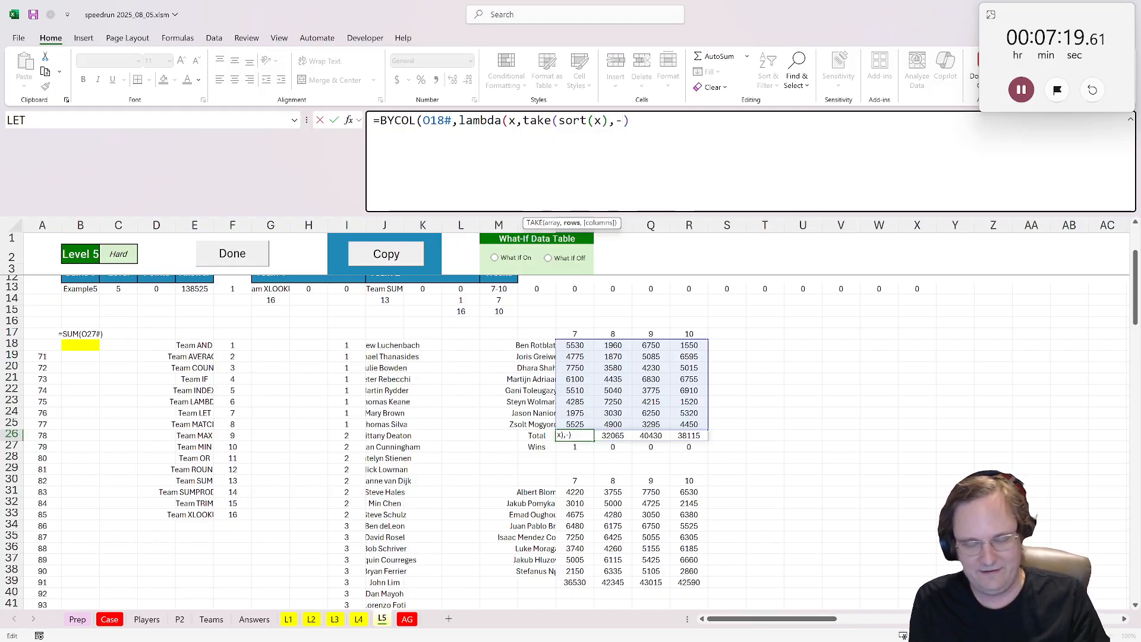
pyautogui.write('6')
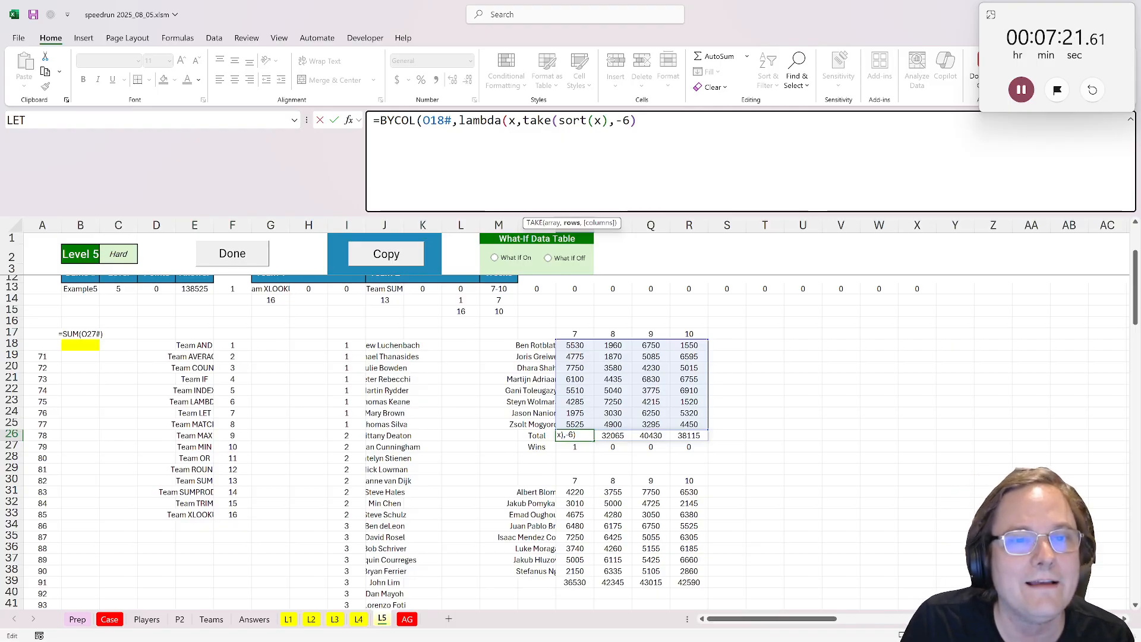
pyautogui.write(')')
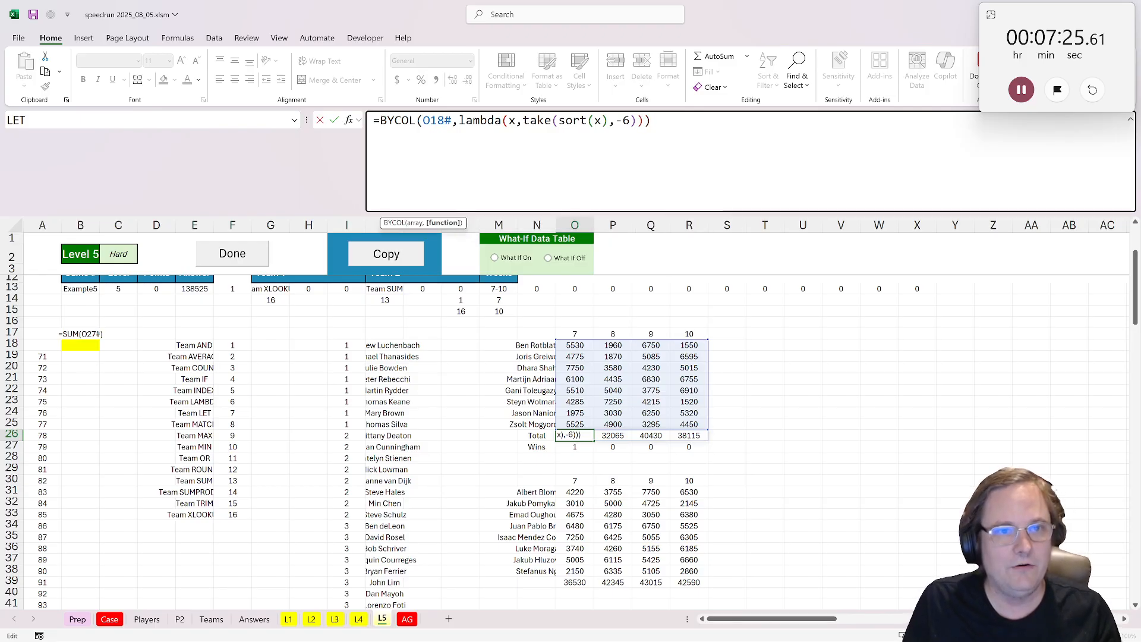
pyautogui.write(')sum(')
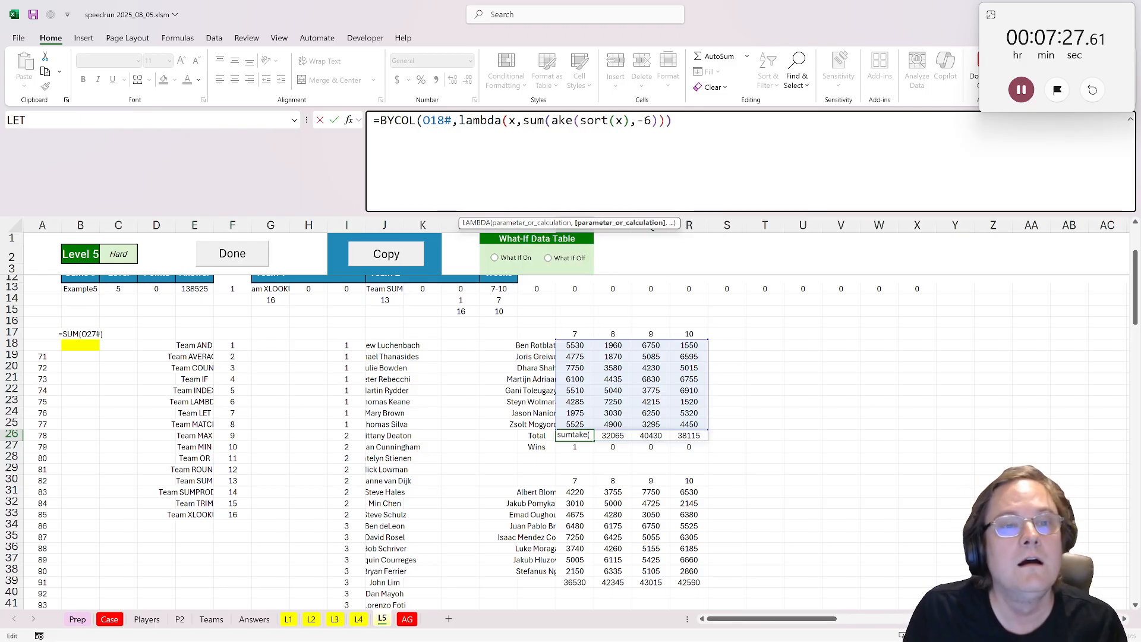
pyautogui.press('End')
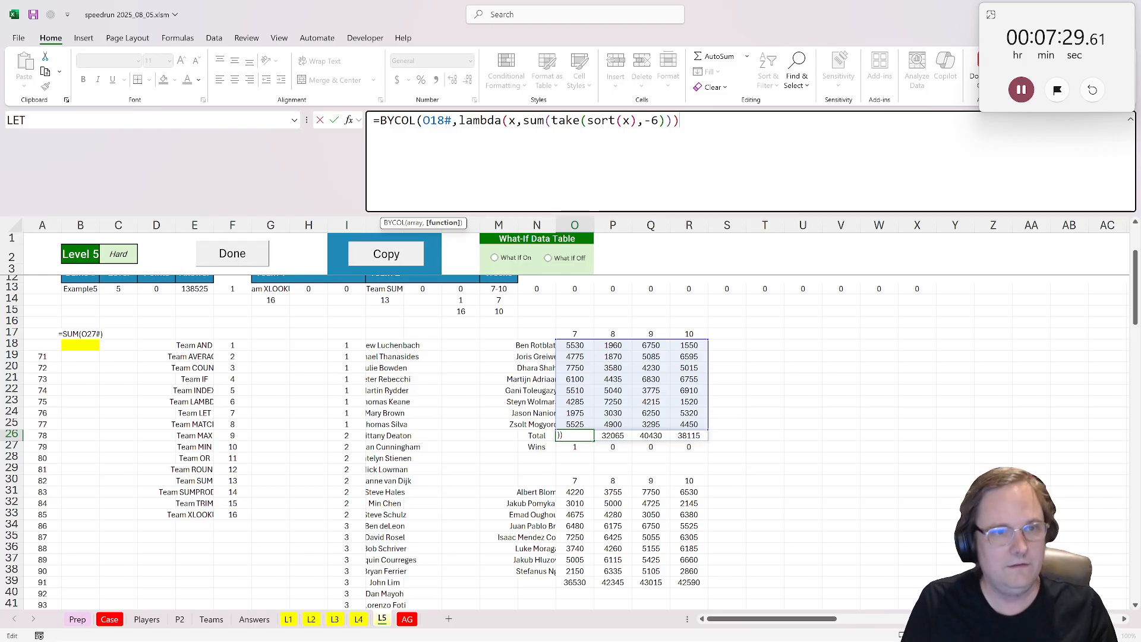
pyautogui.write(')')
pyautogui.hotkey('ctrl', 'Return')
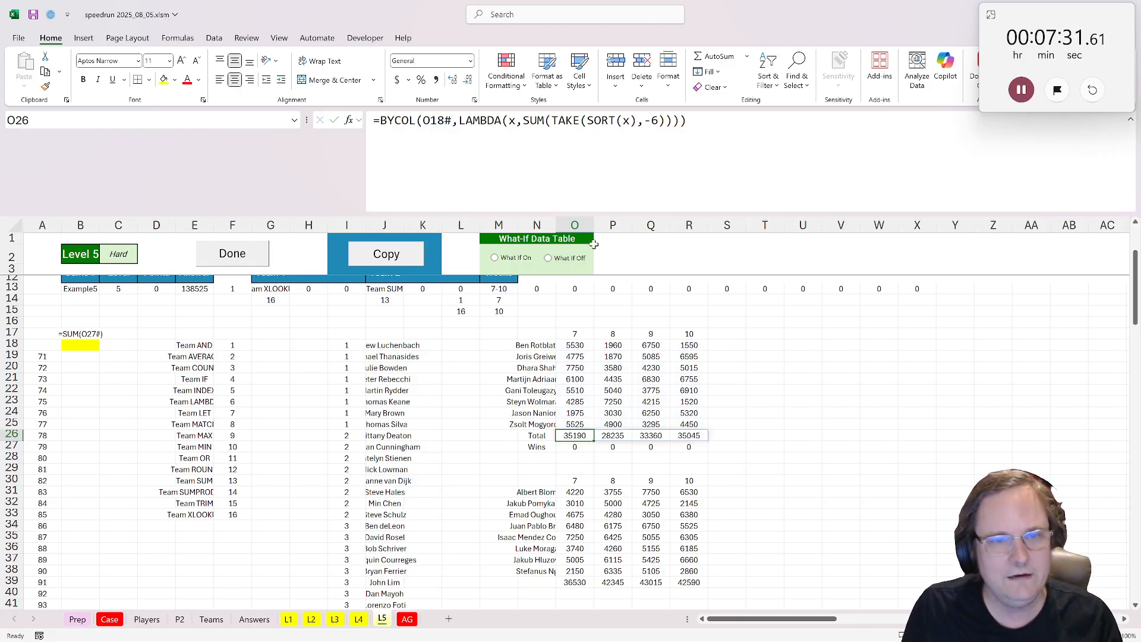
# - Copy the top-six total formula from O26 to O39 for Team 2 and the Total label from N26 to N39
pyautogui.hotkey('ctrl', 'c')
pyautogui.click(574, 572)
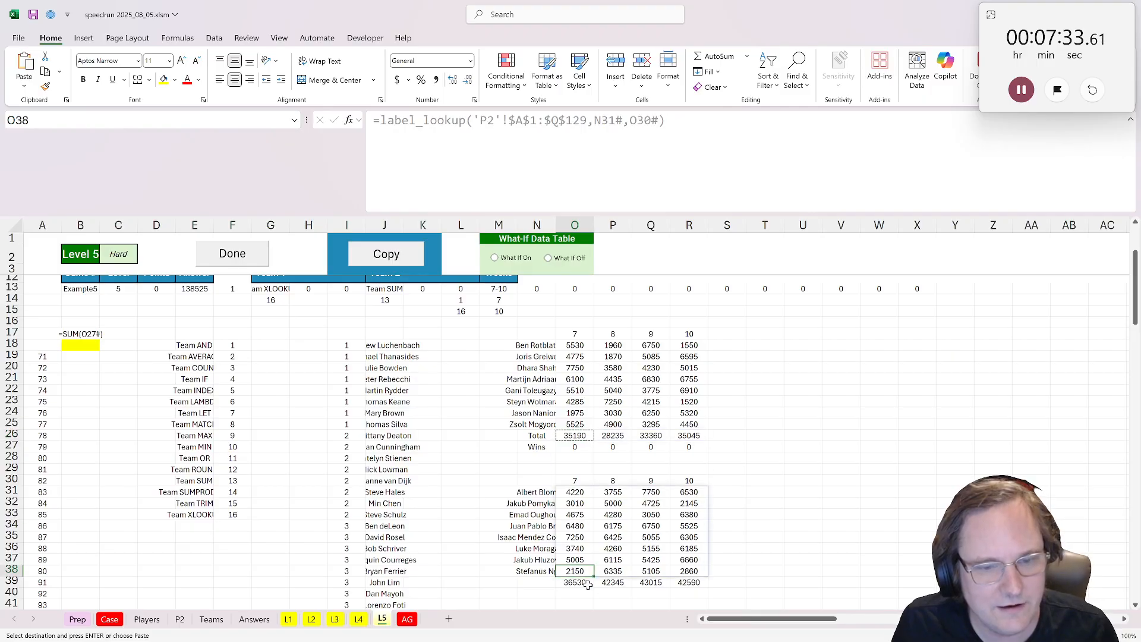
pyautogui.click(574, 582)
pyautogui.hotkey('ctrl', 'v')
pyautogui.click(536, 436)
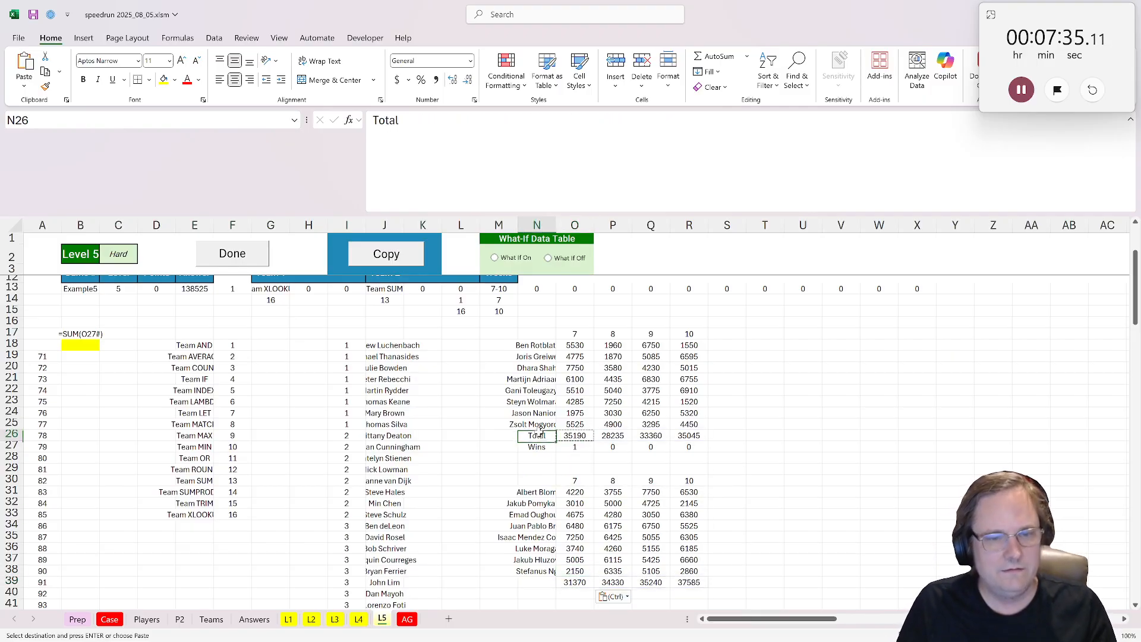
pyautogui.click(535, 583)
pyautogui.hotkey('ctrl', 'v')
# - Copy Team 1's wins formula =--(O26#>=O39#) from O27 unchanged into O40 for Team 2
pyautogui.click(537, 447)
pyautogui.hotkey('ctrl', 'c')
pyautogui.scroll(-1, 536, 558)
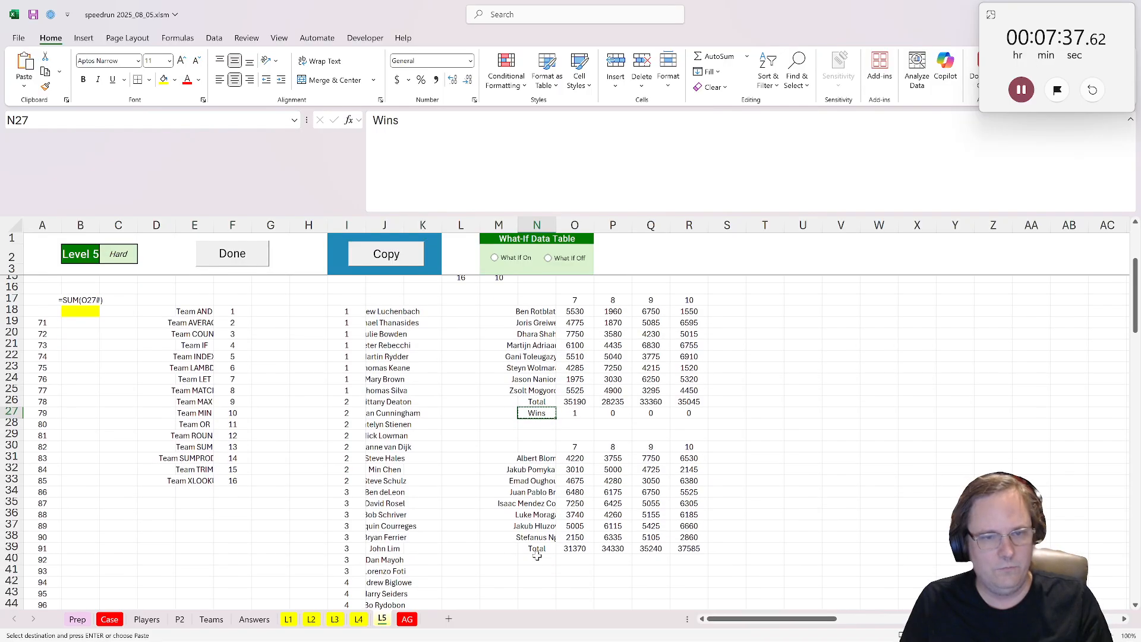
pyautogui.press('Right')
pyautogui.press('F2')
pyautogui.press('Escape')
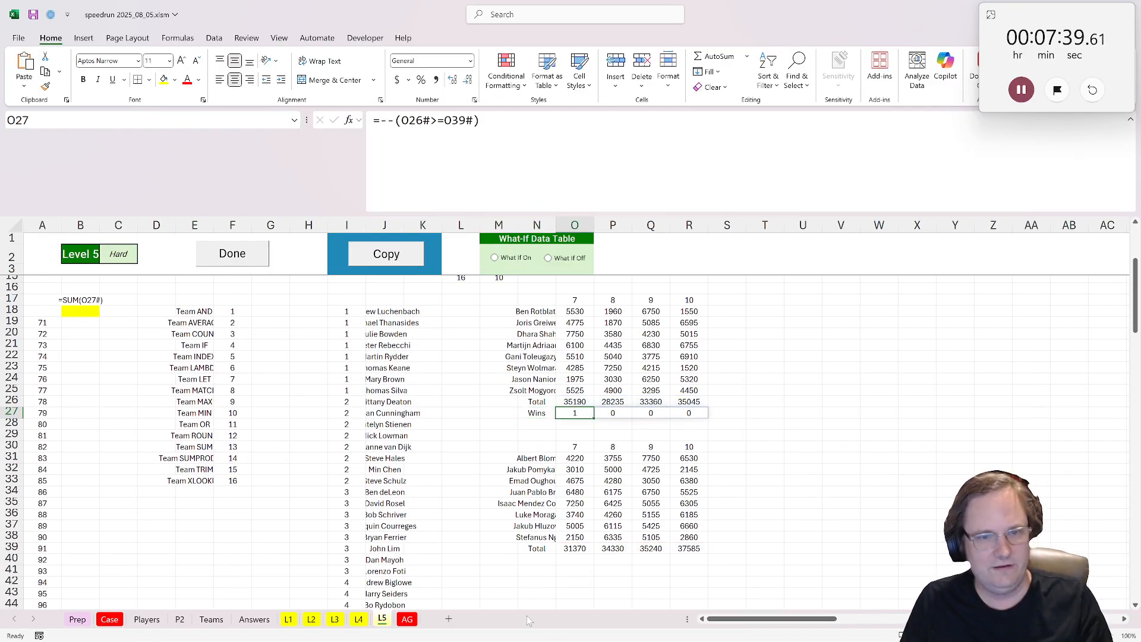
pyautogui.click(575, 549)
pyautogui.press('Down')
pyautogui.press('Down')
pyautogui.press('Up')
pyautogui.hotkey('ctrl', 'v')
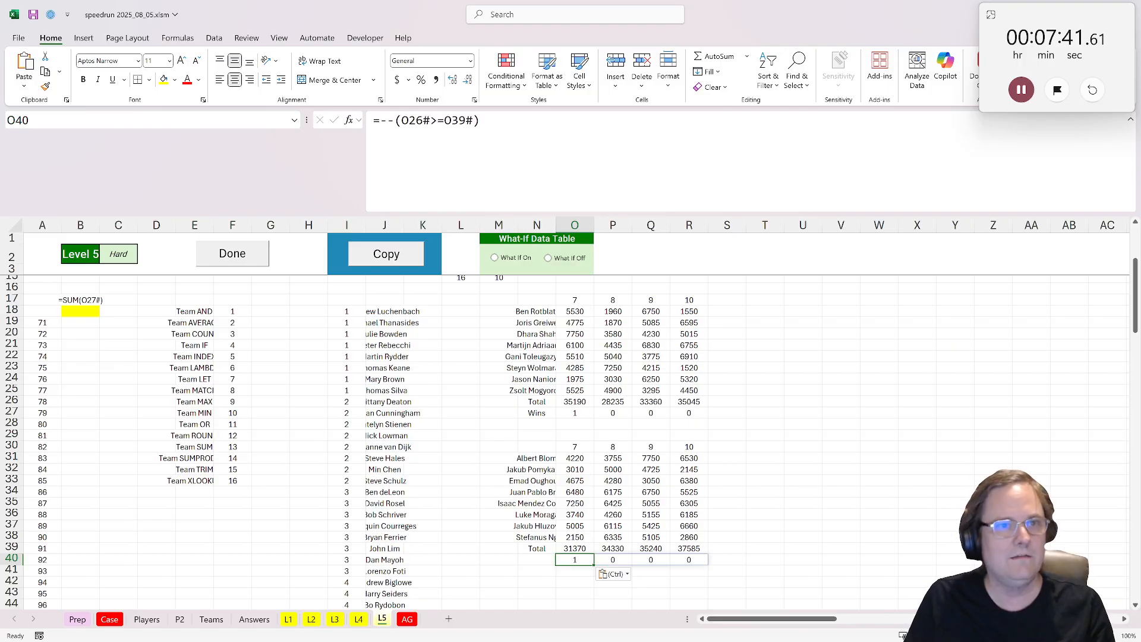
# - Reverse the comparison in O40 so Team 2's weekly wins use =--(O26#<=O39#)
pyautogui.moveTo(430, 121); pyautogui.dragTo(438, 121)
pyautogui.write('<')
pyautogui.hotkey('ctrl', 'Return')
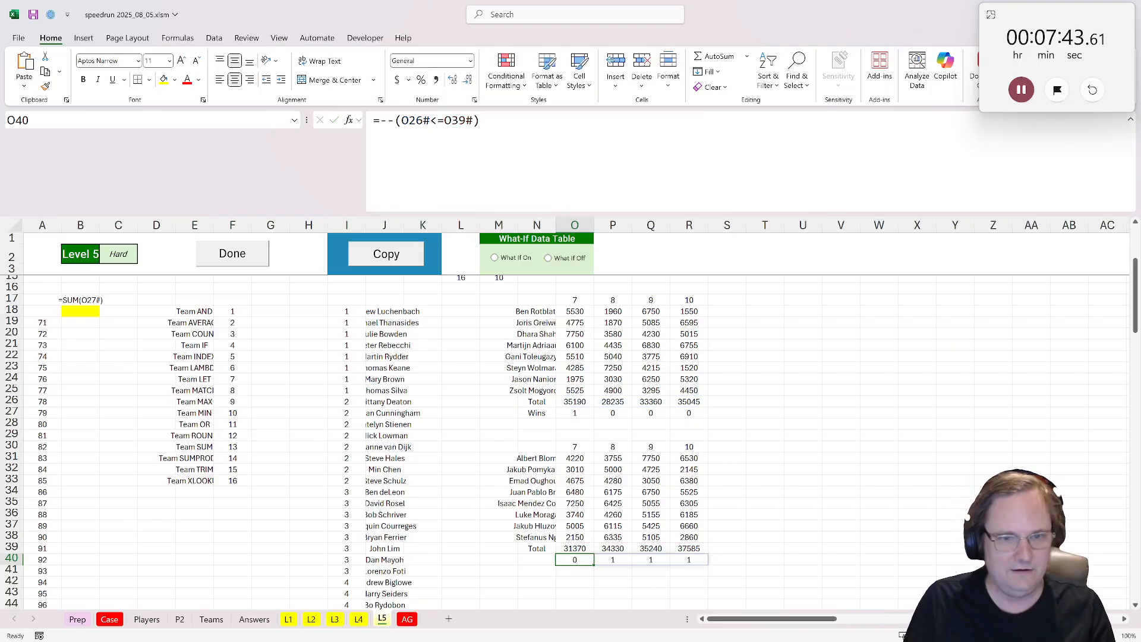
# - Copy the Wins label from N27 to N40 beside Team 2's wins row
pyautogui.click(549, 412)
pyautogui.hotkey('ctrl', 'c')
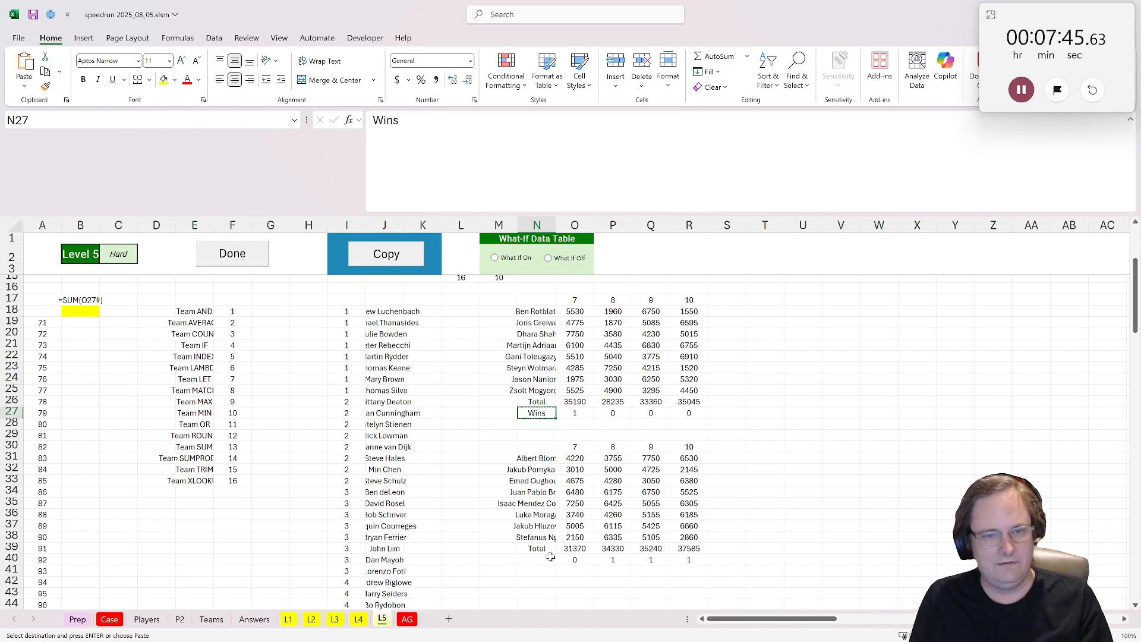
pyautogui.click(549, 559)
pyautogui.hotkey('ctrl', 'v')
pyautogui.scroll(4, 280, 507)
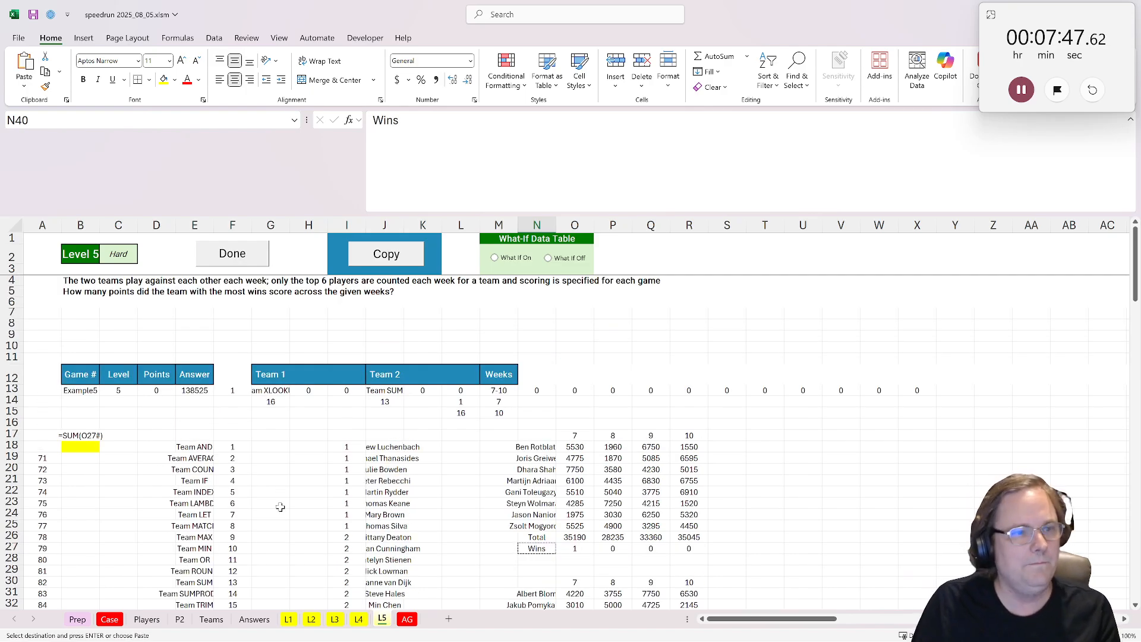
pyautogui.scroll(-1, 280, 507)
pyautogui.scroll(1, 280, 507)
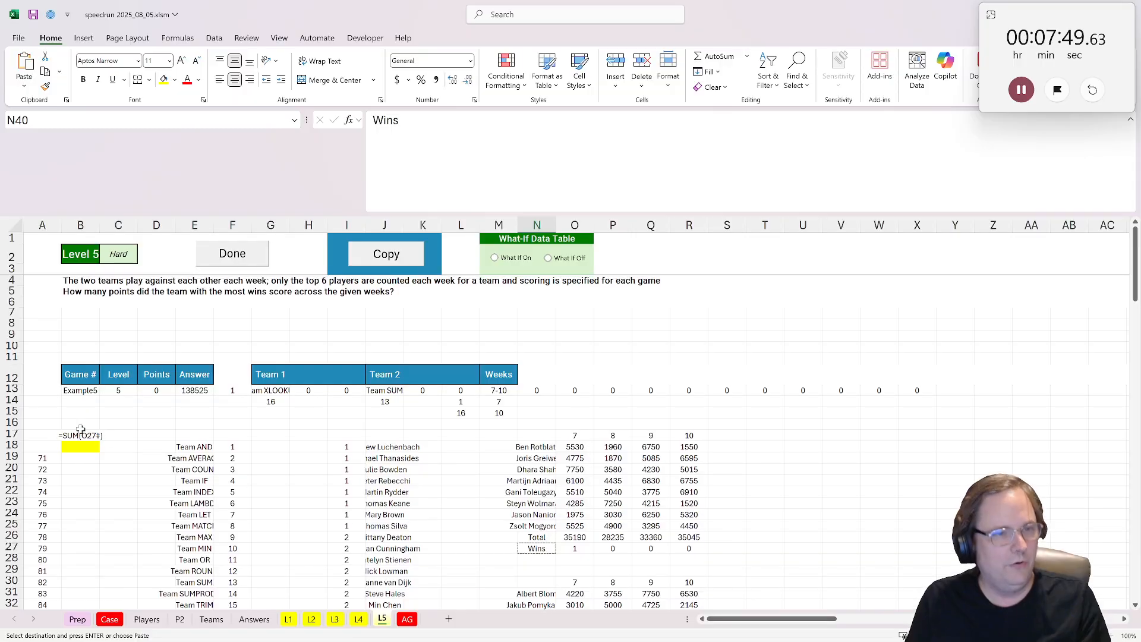
# - Begin the Level 5 answer formula in B18 with an IF comparing the teams' total wins, =if(sum(O27#)>sum(O40#)
pyautogui.click(81, 447)
pyautogui.scroll(-3, 207, 525)
pyautogui.click(497, 447)
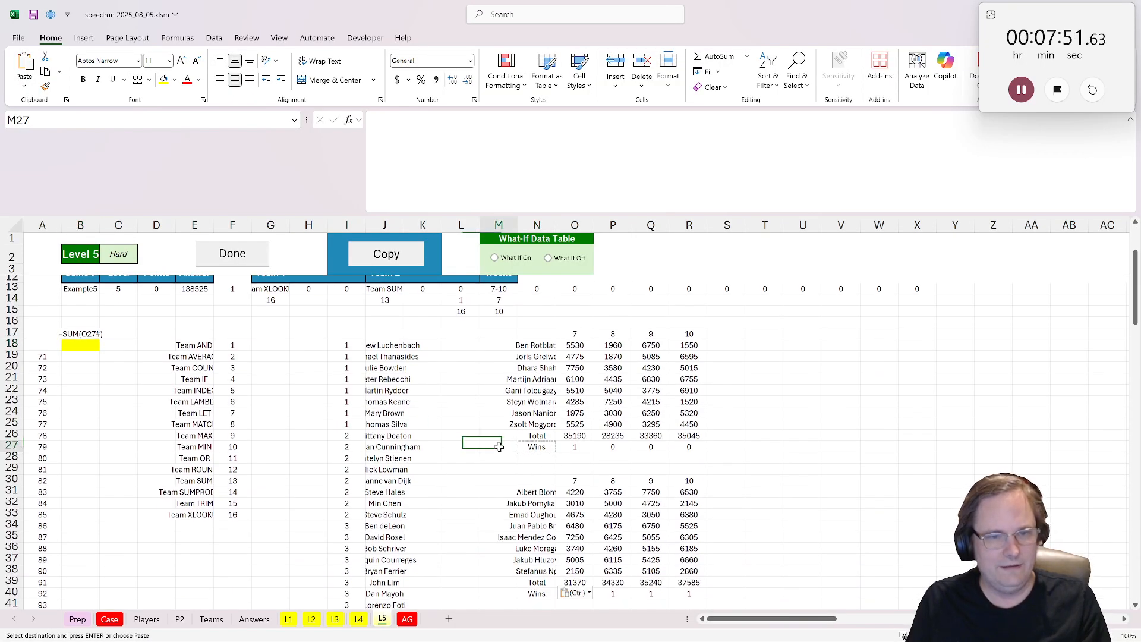
pyautogui.click(84, 345)
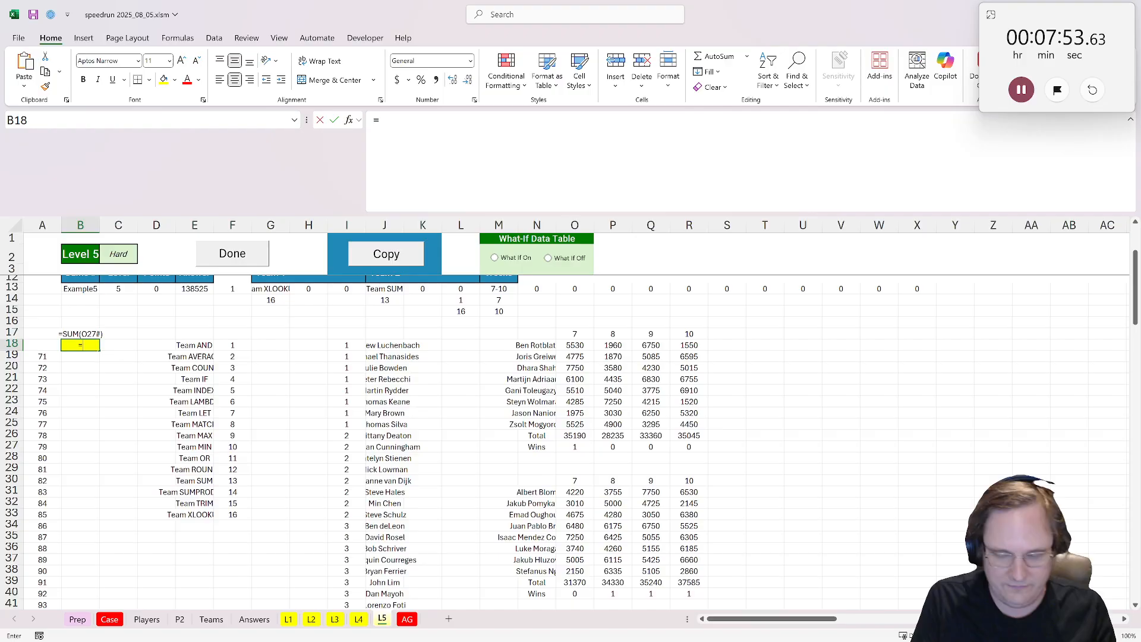
pyautogui.write('=if(sum(')
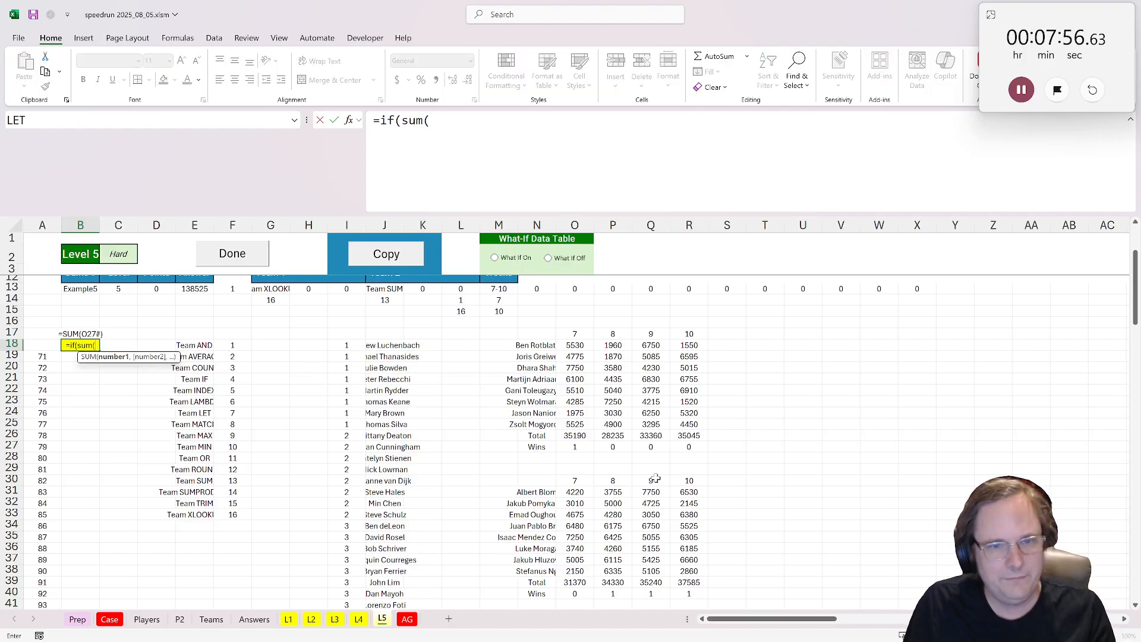
pyautogui.click(560, 448)
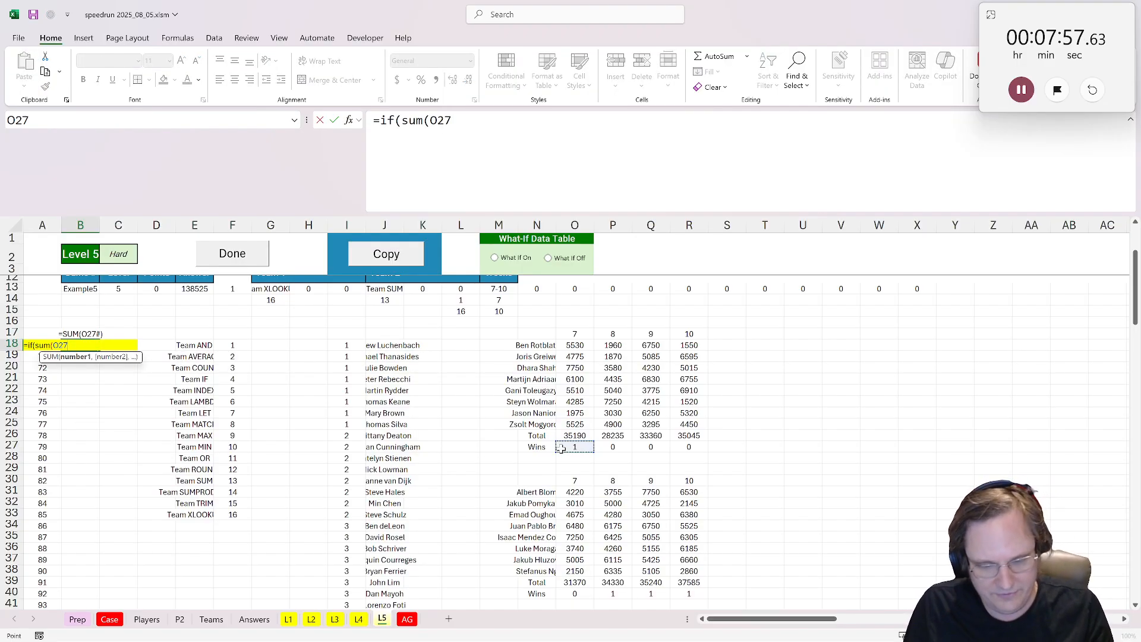
pyautogui.write('#)>')
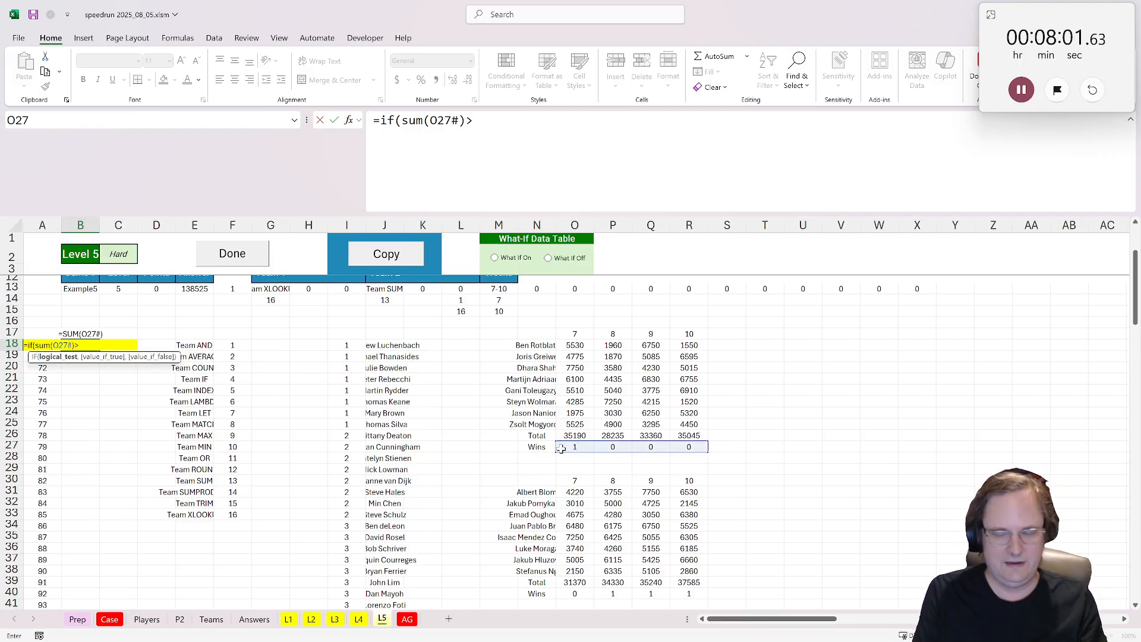
pyautogui.write('sum(')
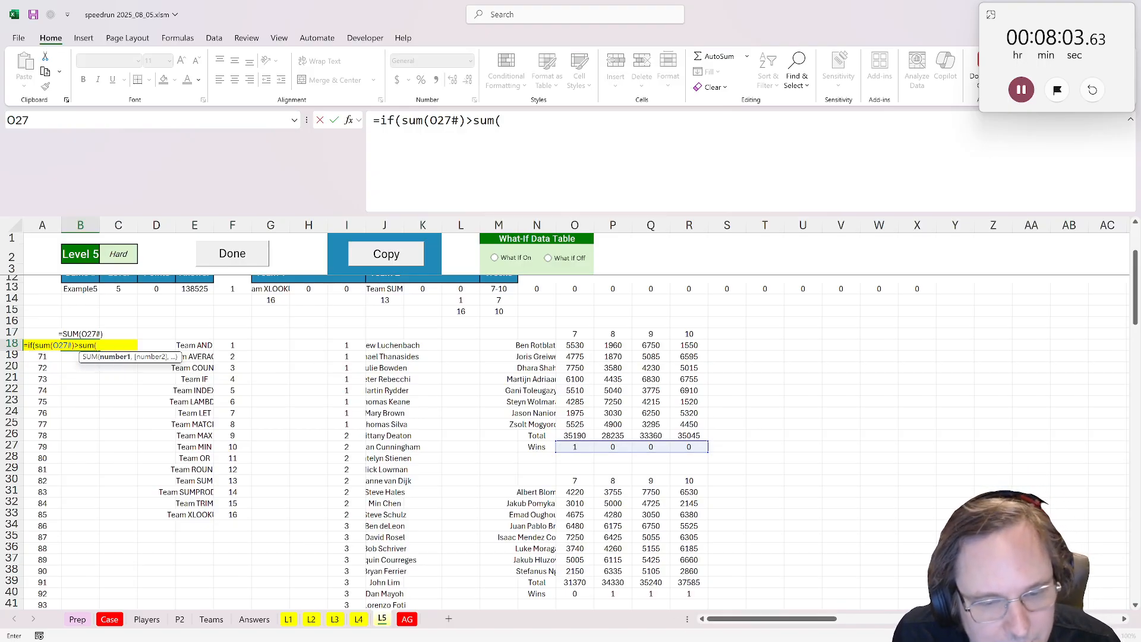
pyautogui.click(575, 593)
pyautogui.write('#')
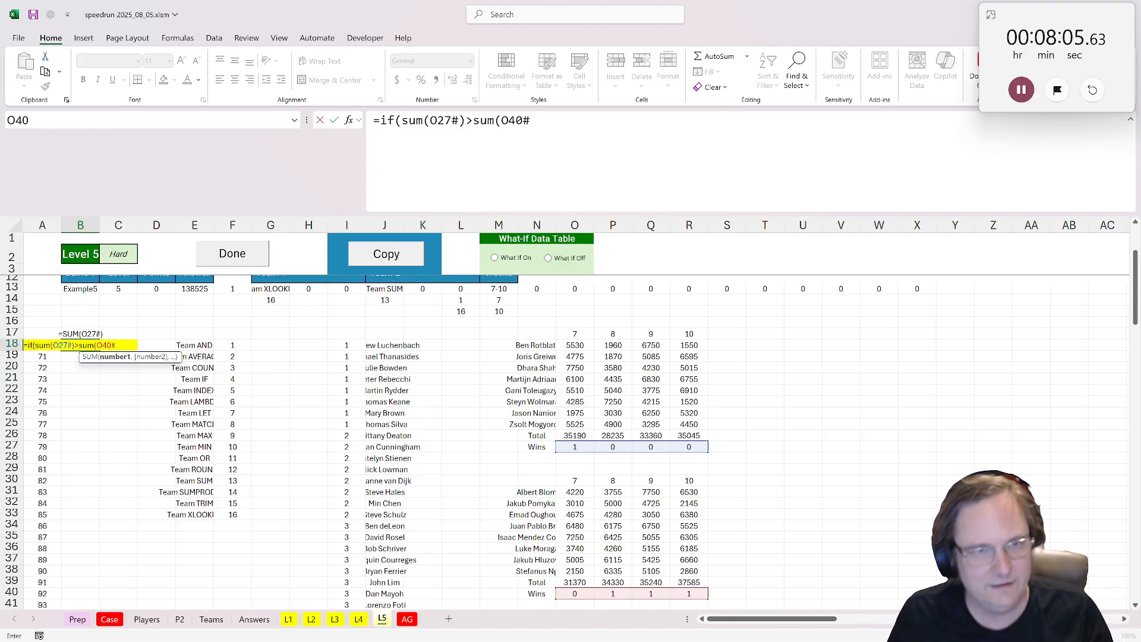
pyautogui.click(517, 121)
pyautogui.write(')')
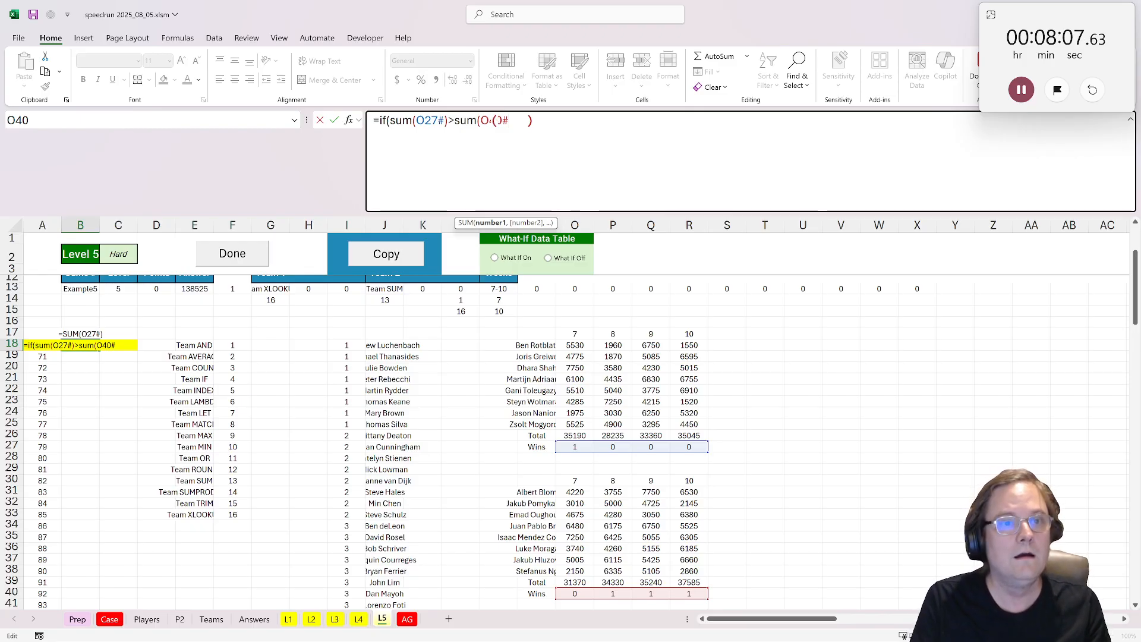
# - Complete the B18 formula so it returns SUM(O26#) when Team 1 has more wins and SUM(O39#) otherwise
pyautogui.write(',sum(')
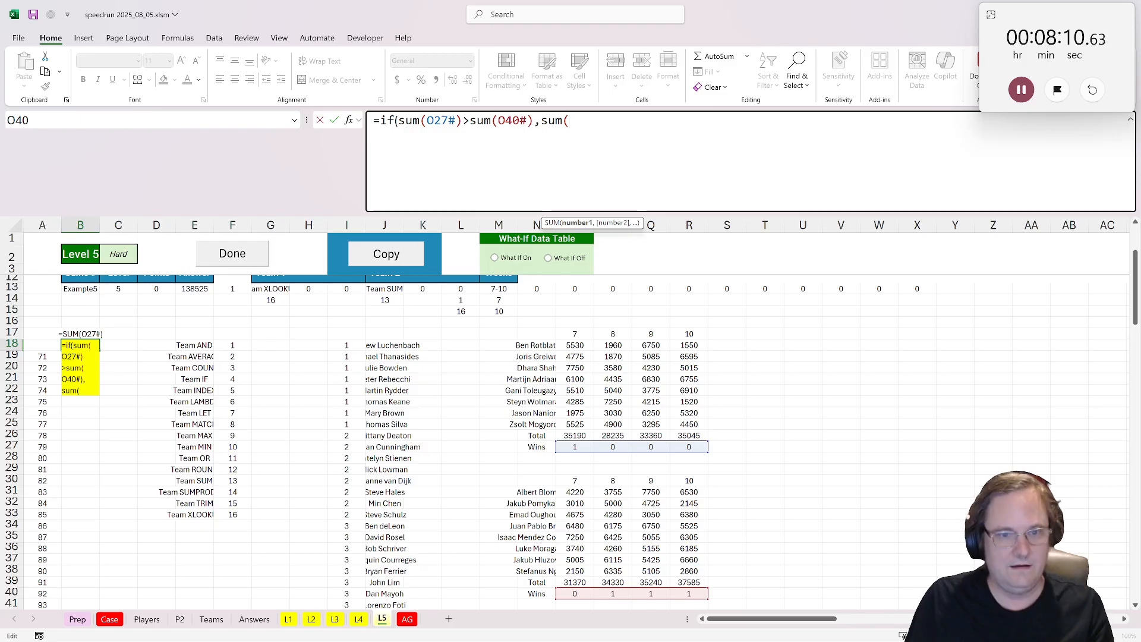
pyautogui.click(586, 435)
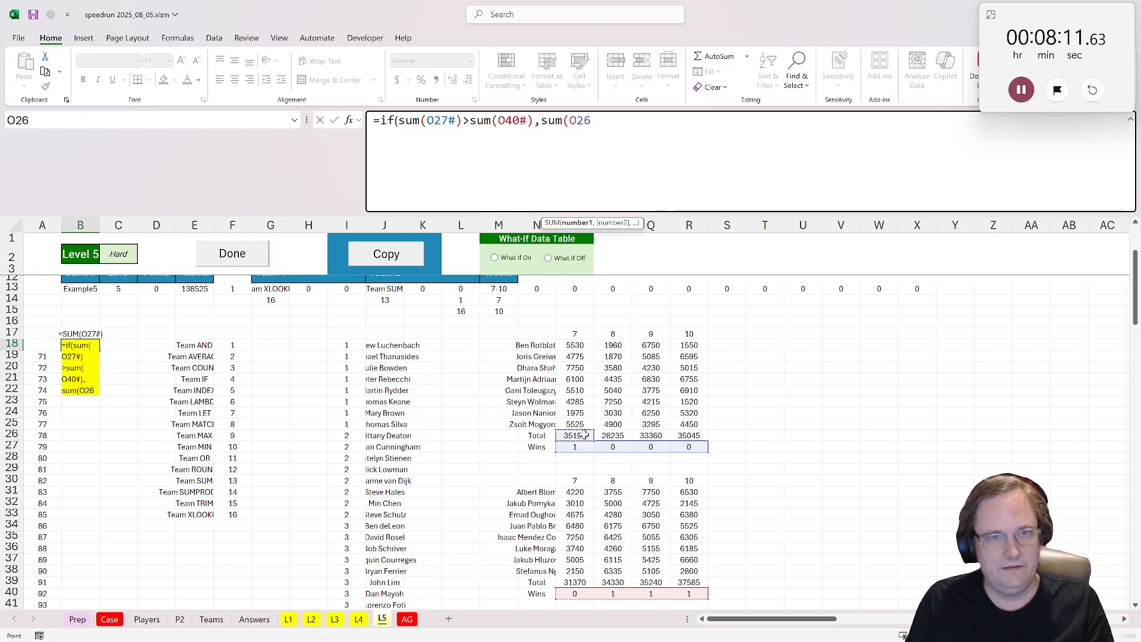
pyautogui.write('#),s')
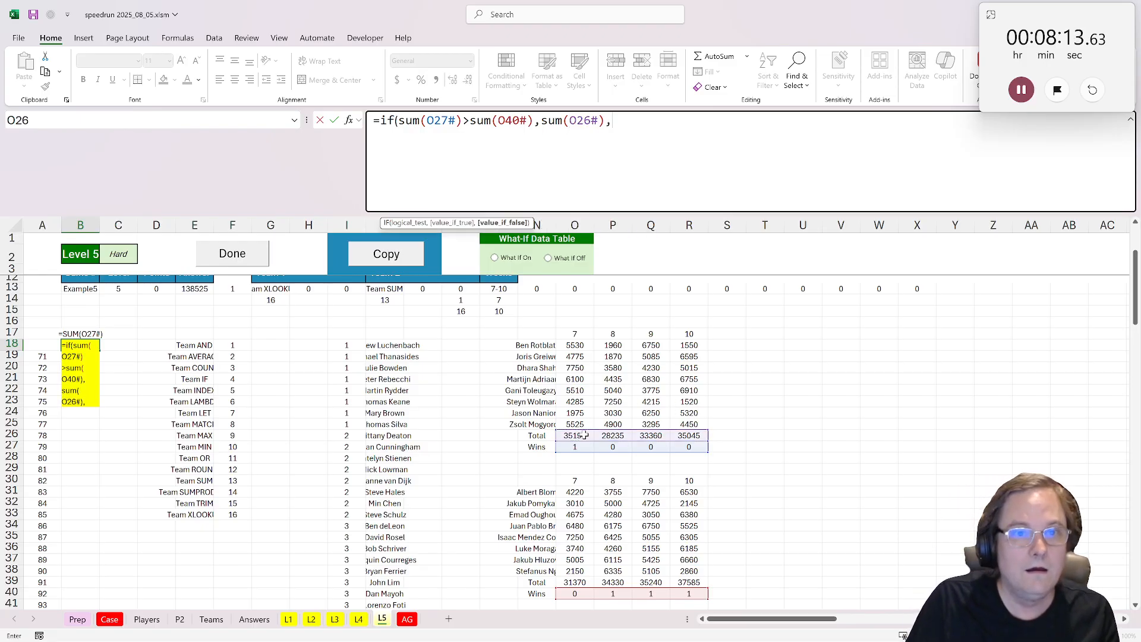
pyautogui.write('um(')
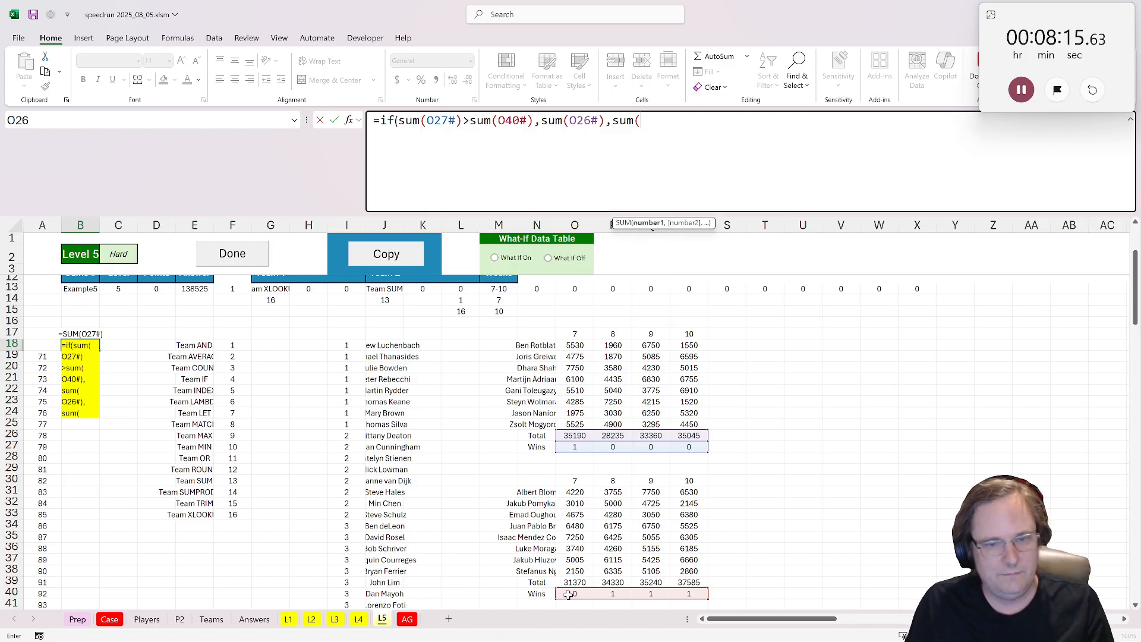
pyautogui.click(573, 582)
pyautogui.write('#))')
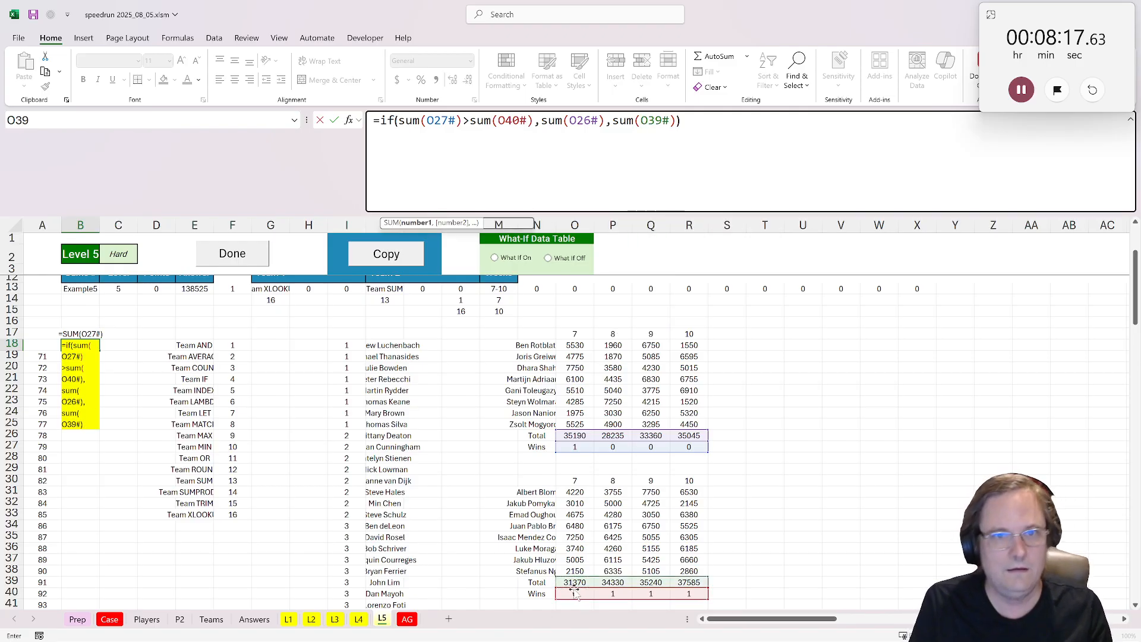
pyautogui.hotkey('ctrl', 'Return')
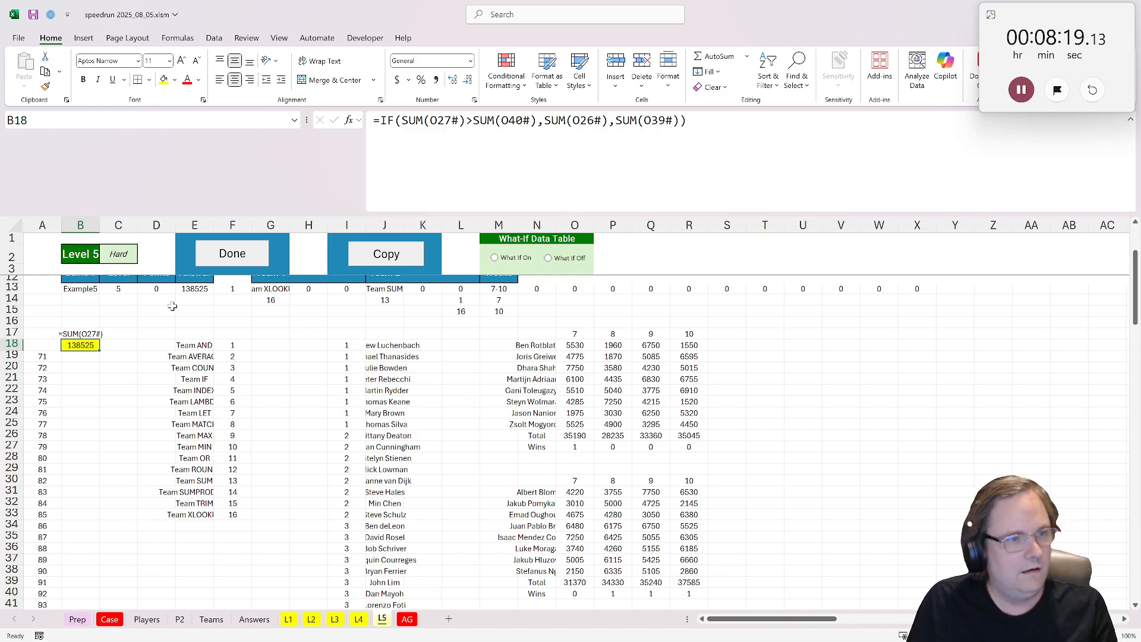
# - Mark Level 5 as done to fill in all its game answers and check them on the Case sheet
pyautogui.click(251, 258)
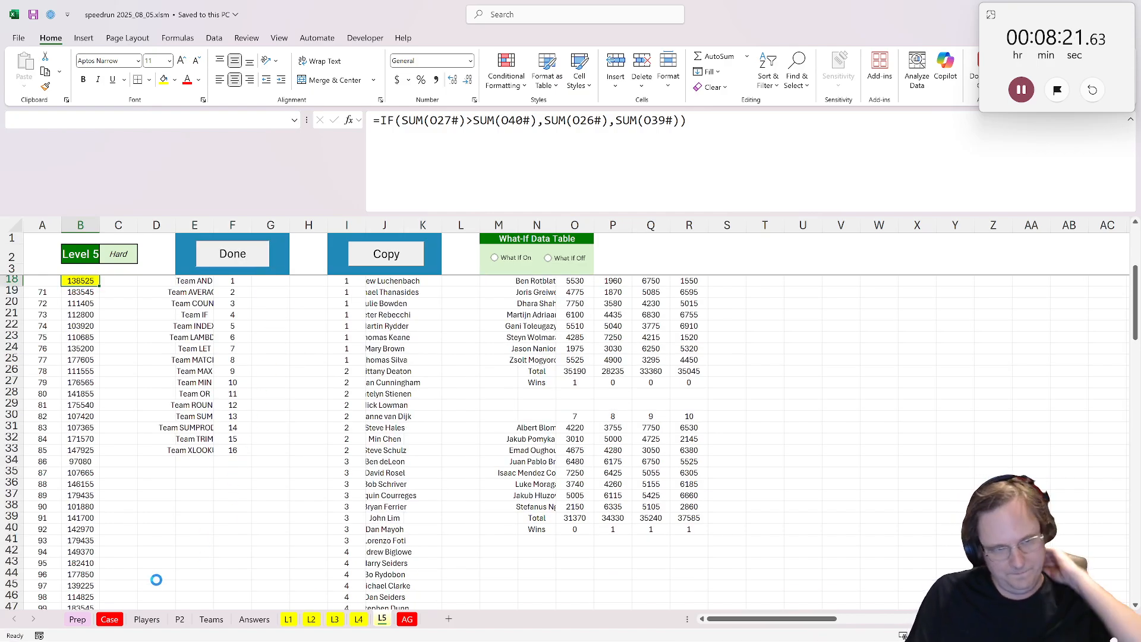
pyautogui.scroll(-3, 287, 483)
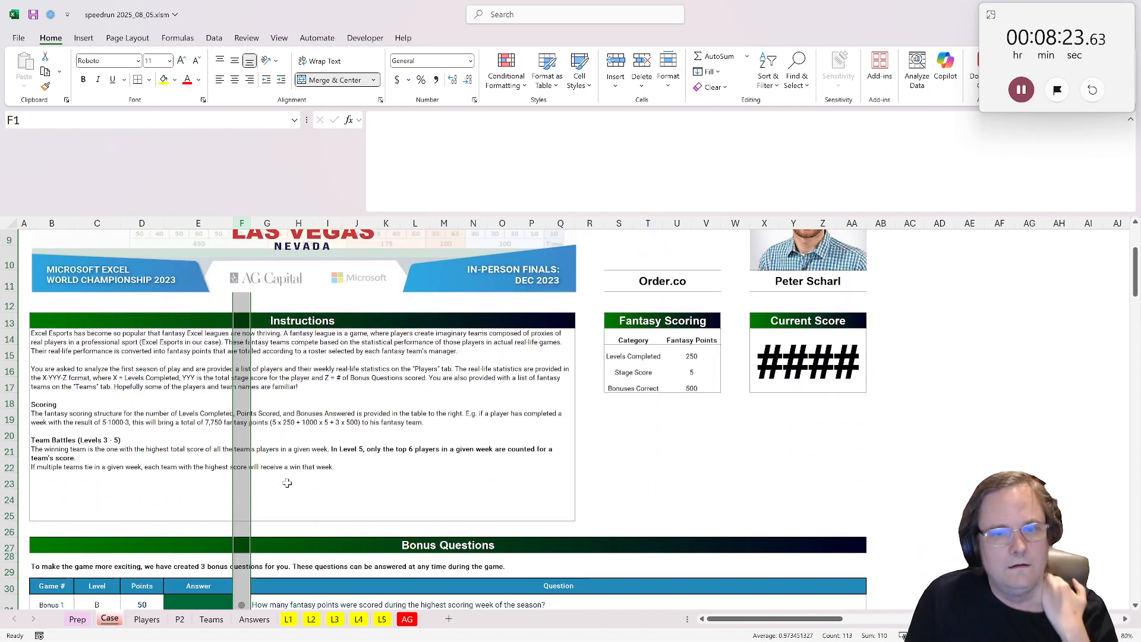
pyautogui.scroll(-20, 287, 483)
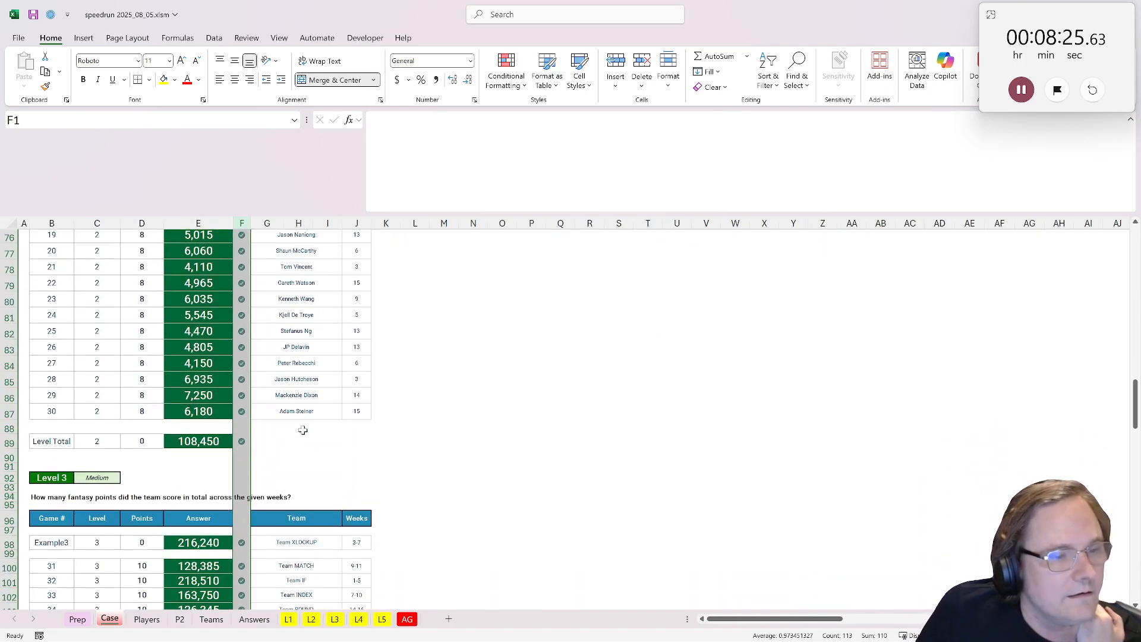
pyautogui.scroll(-20, 302, 429)
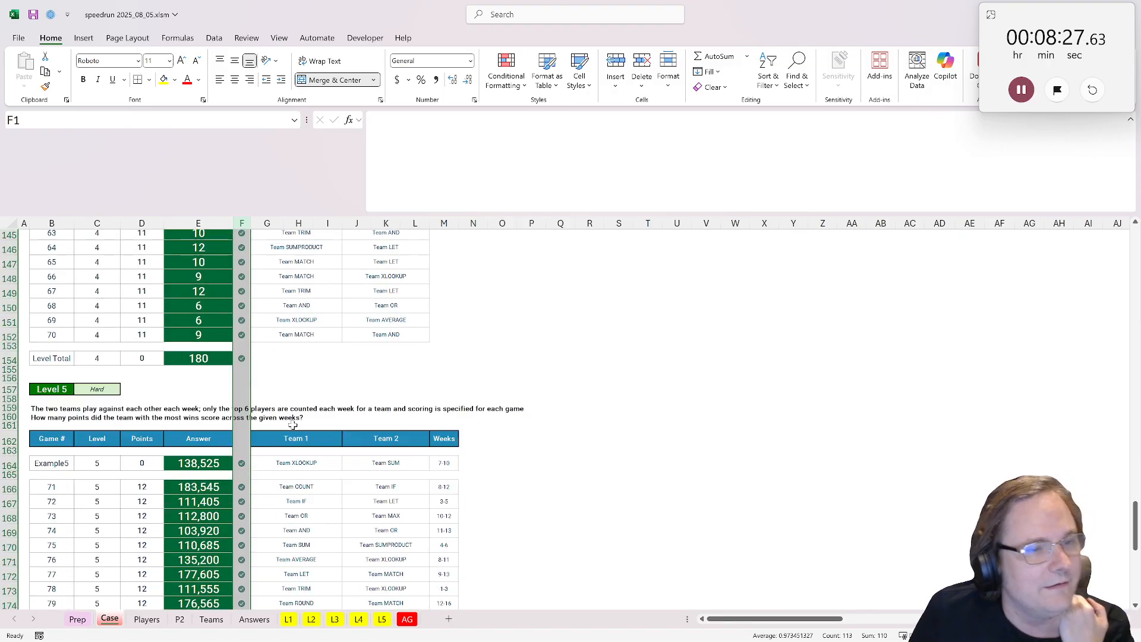
pyautogui.scroll(-9, 293, 424)
pyautogui.scroll(20, 295, 427)
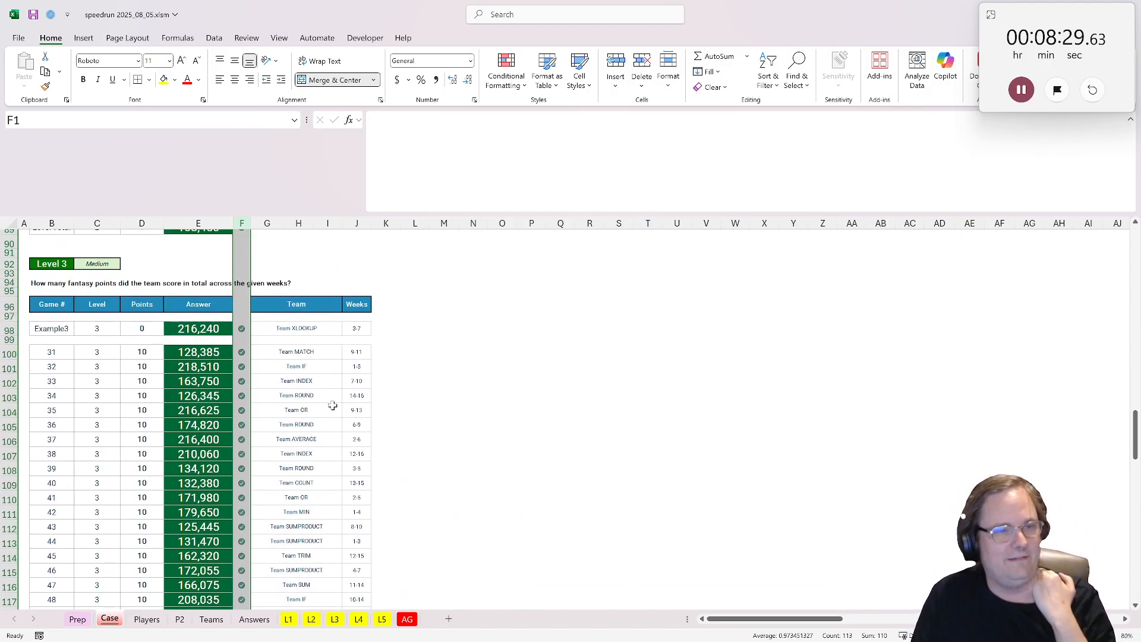
pyautogui.scroll(20, 333, 405)
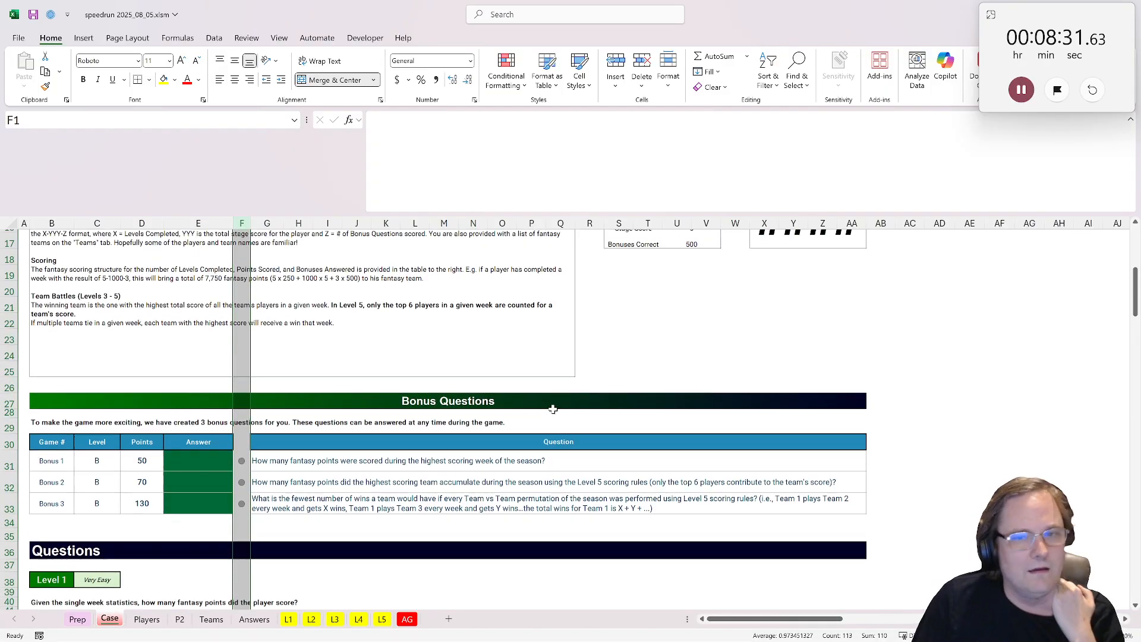
# - Clear the Current Score cell on the Case sheet
pyautogui.scroll(2, 553, 409)
pyautogui.click(780, 308)
pyautogui.press('Delete')
pyautogui.click(322, 389)
# - For Bonus 1, total the first week's player scores in B130 of the P2 sheet with =SUM(B2:B129)
pyautogui.scroll(-2, 310, 387)
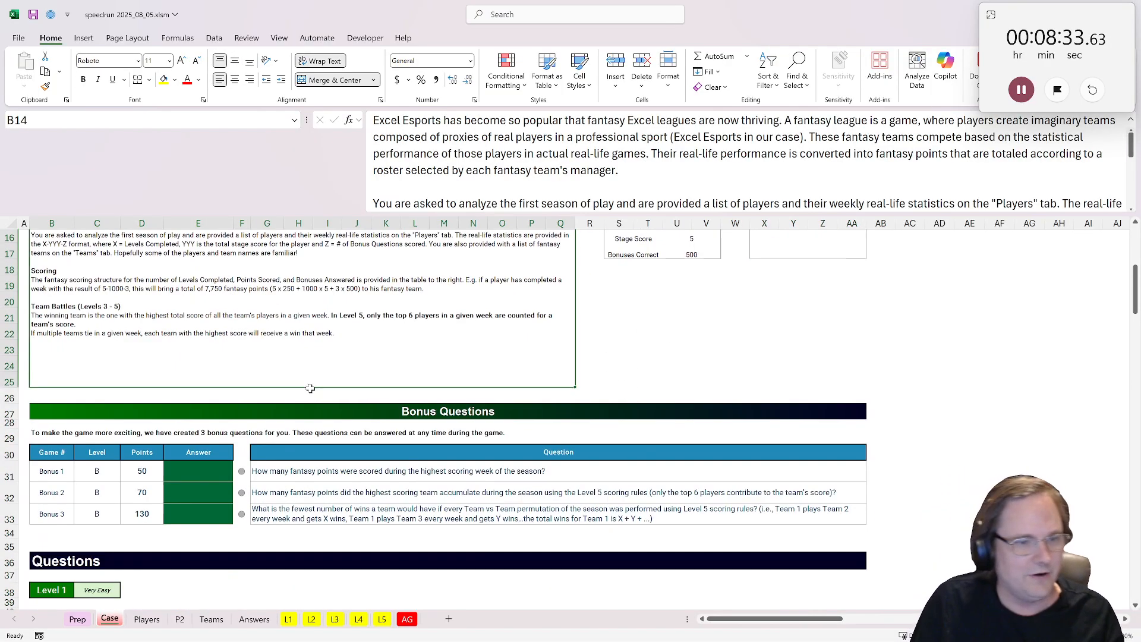
pyautogui.scroll(-1, 310, 388)
pyautogui.click(210, 410)
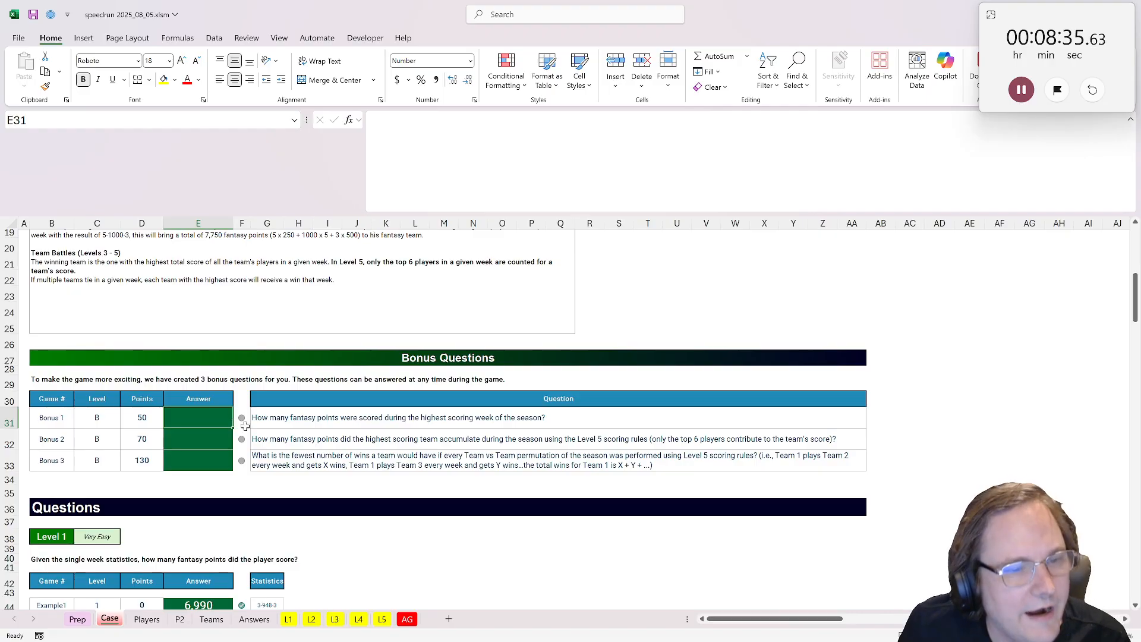
pyautogui.click(144, 621)
pyautogui.click(180, 619)
pyautogui.click(158, 511)
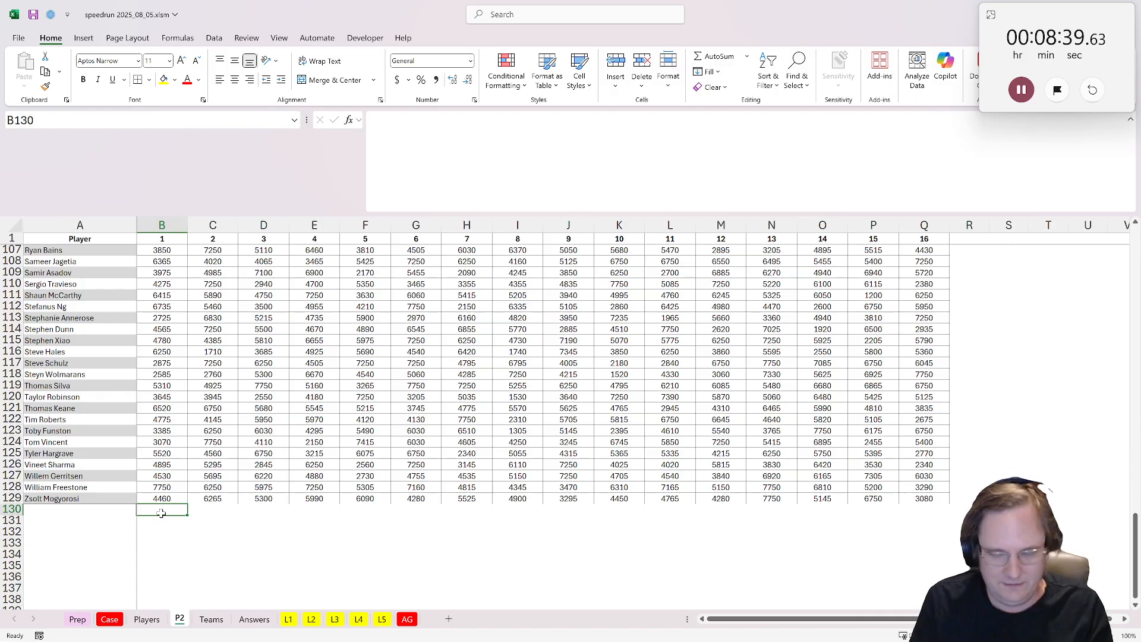
pyautogui.write('=sum(')
pyautogui.click(169, 496)
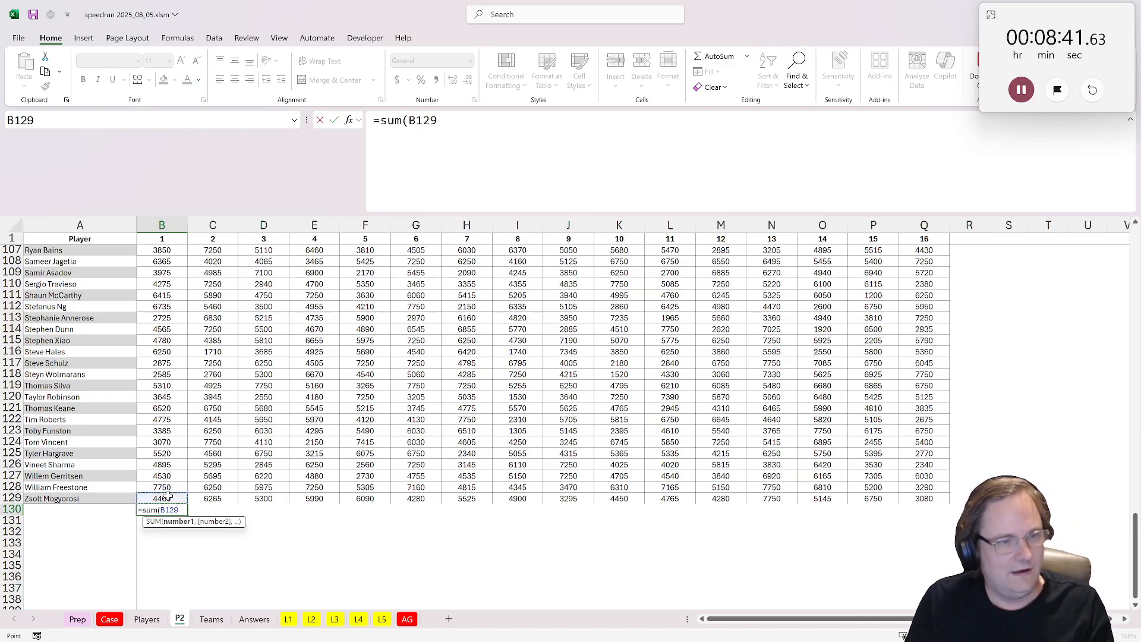
pyautogui.hotkey('ctrl', 'shift', 'Up')
pyautogui.hotkey('shift', 'Down')
pyautogui.hotkey('ctrl', 'Return')
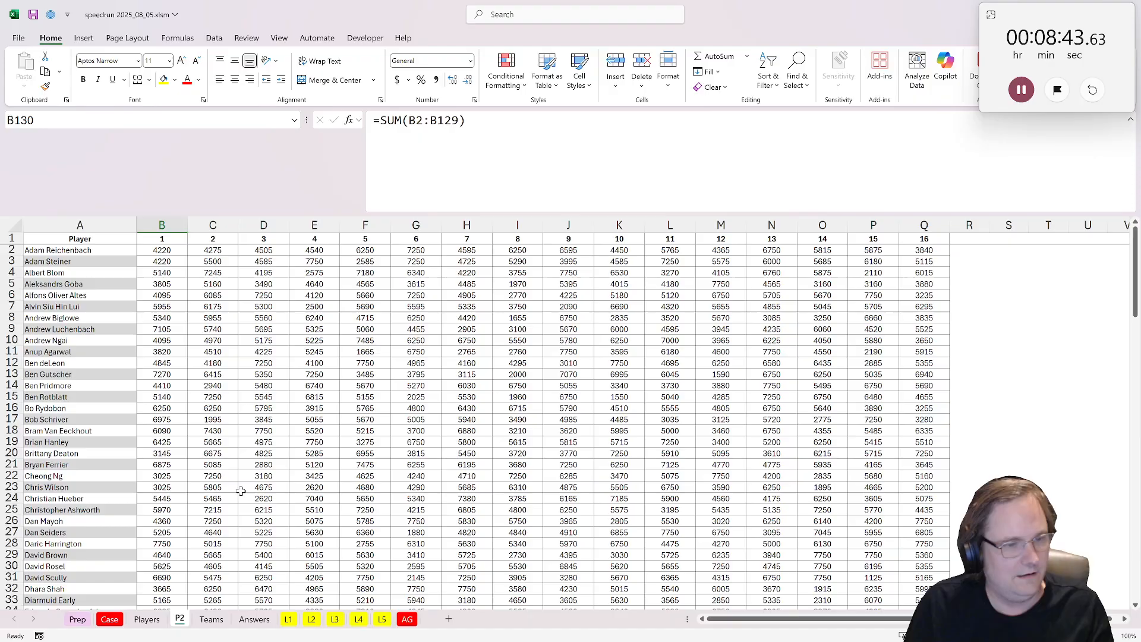
# - Copy the weekly total formula from B130 across to Q130 for all 16 weeks
pyautogui.scroll(-5, 240, 490)
pyautogui.scroll(-20, 224, 478)
pyautogui.scroll(1, 224, 478)
pyautogui.hotkey('ctrl', 'c')
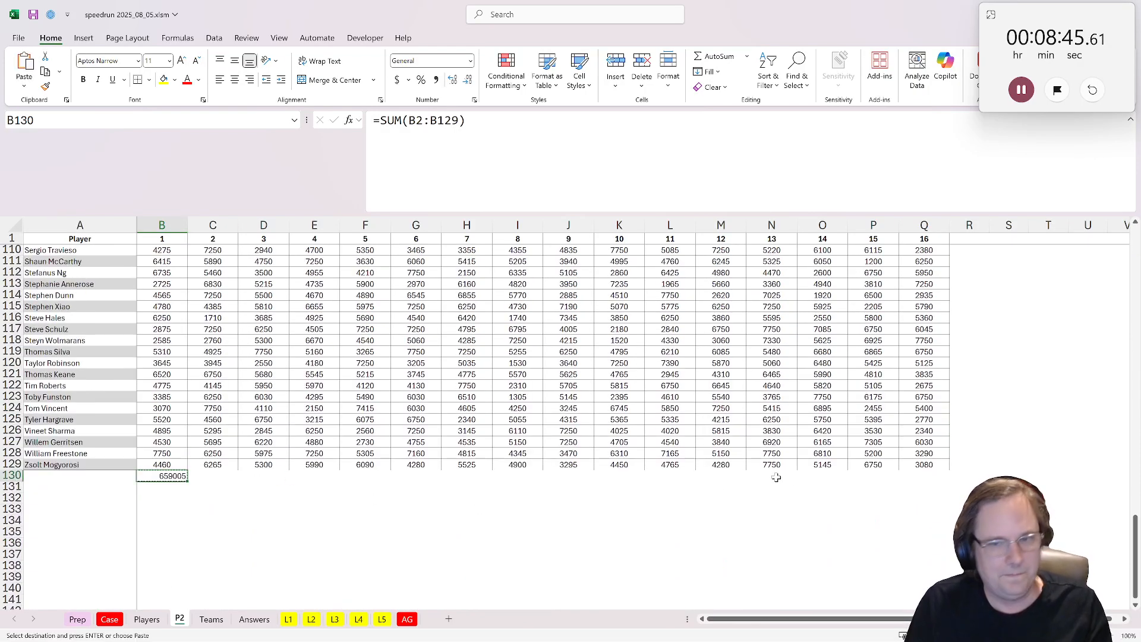
pyautogui.keyDown('shift'); pyautogui.click(916, 476); pyautogui.keyUp('shift')
pyautogui.hotkey('ctrl', 'v')
# - Calculate =MAX(B130:Q130) in R130 of the P2 sheet and paste the result as a value into the Bonus 1 answer on Case
pyautogui.click(966, 475)
pyautogui.write('=max(')
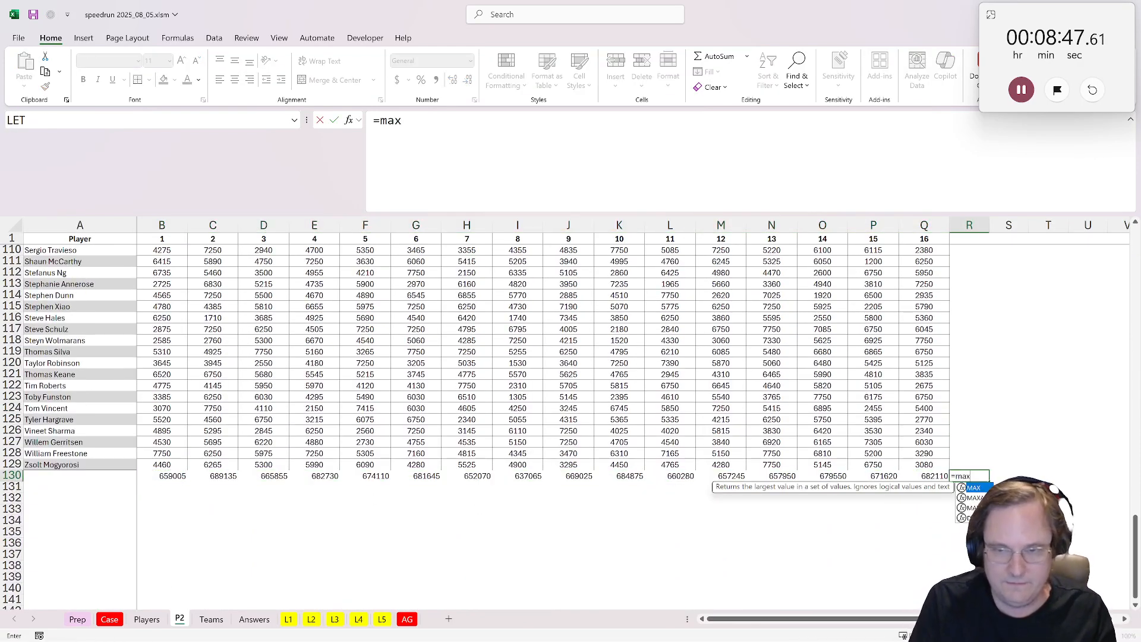
pyautogui.click(922, 476)
pyautogui.hotkey('ctrl', 'shift', 'Left')
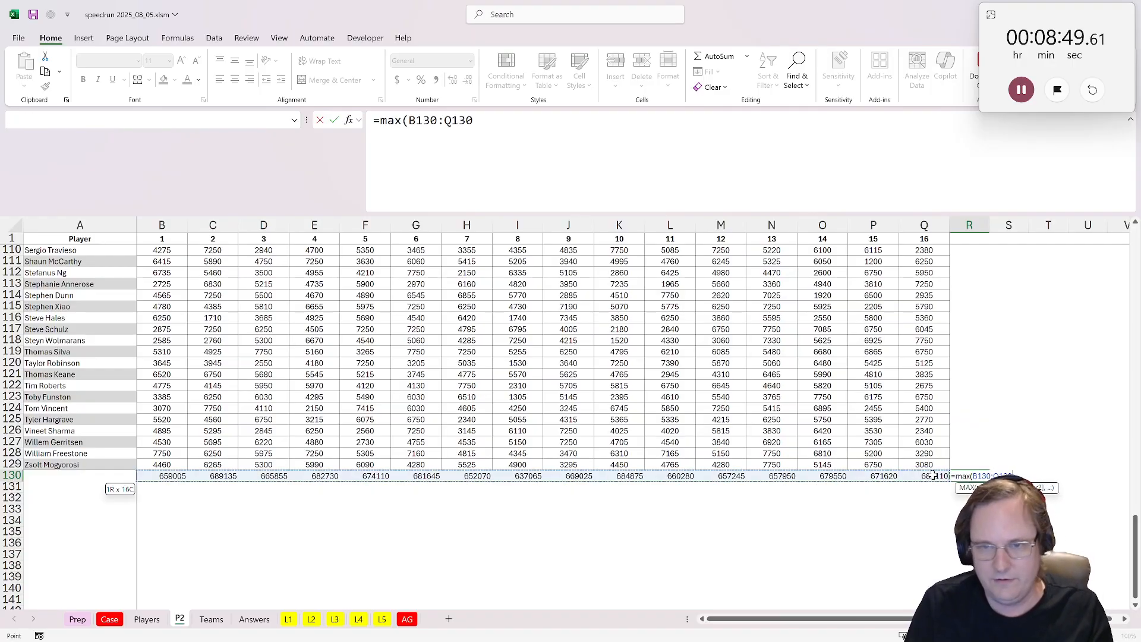
pyautogui.hotkey('ctrl', 'Return')
pyautogui.click(110, 619)
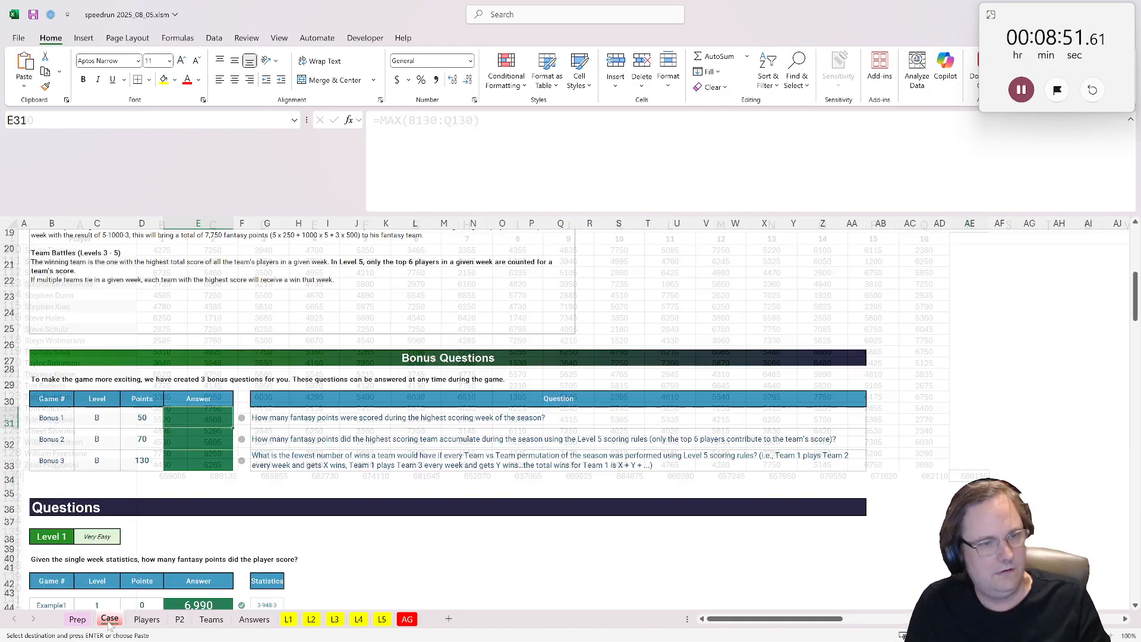
pyautogui.hotkey('ctrl', 'shift', 'v')
# - Read the Bonus 2 question, duplicate the L5 sheet, place the copy right after L5 and rename it B2
pyautogui.click(203, 442)
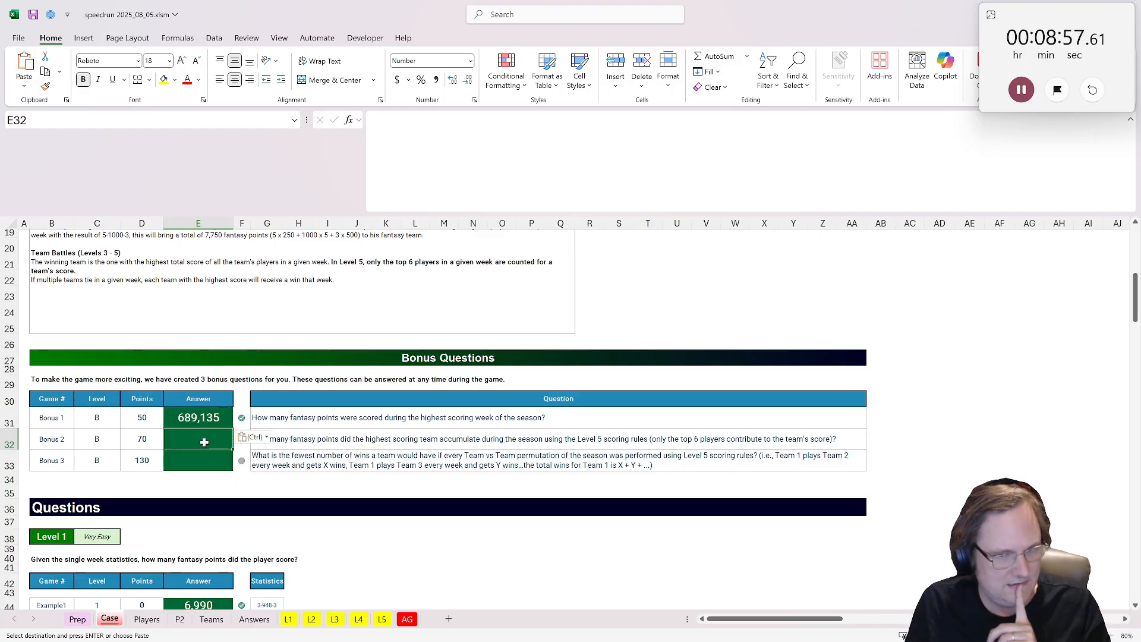
pyautogui.click(499, 440)
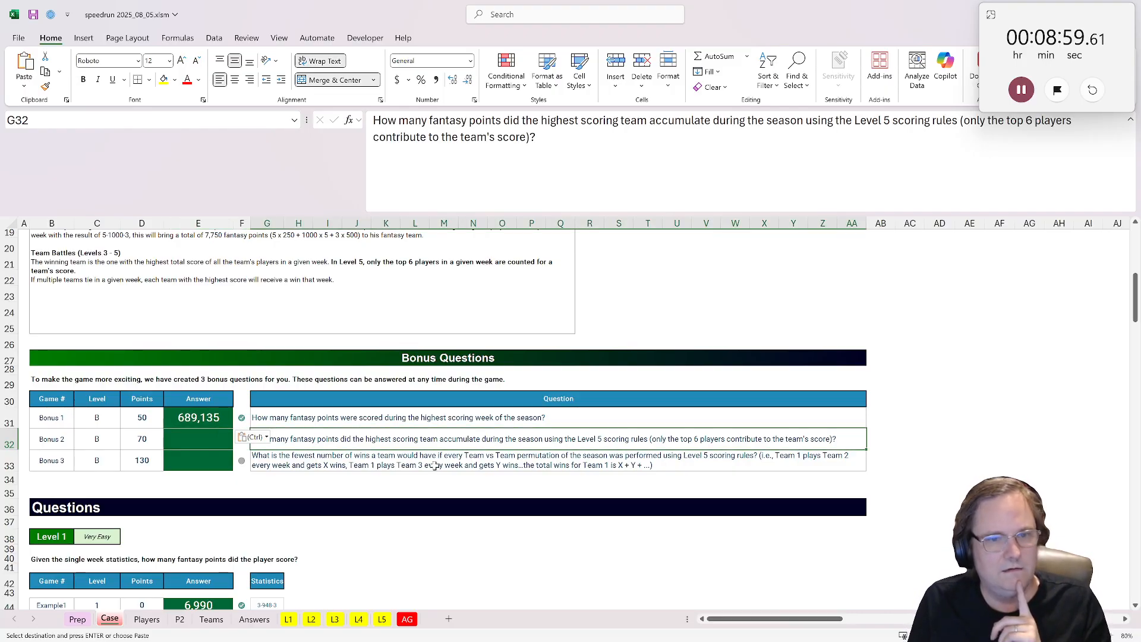
pyautogui.click(382, 619)
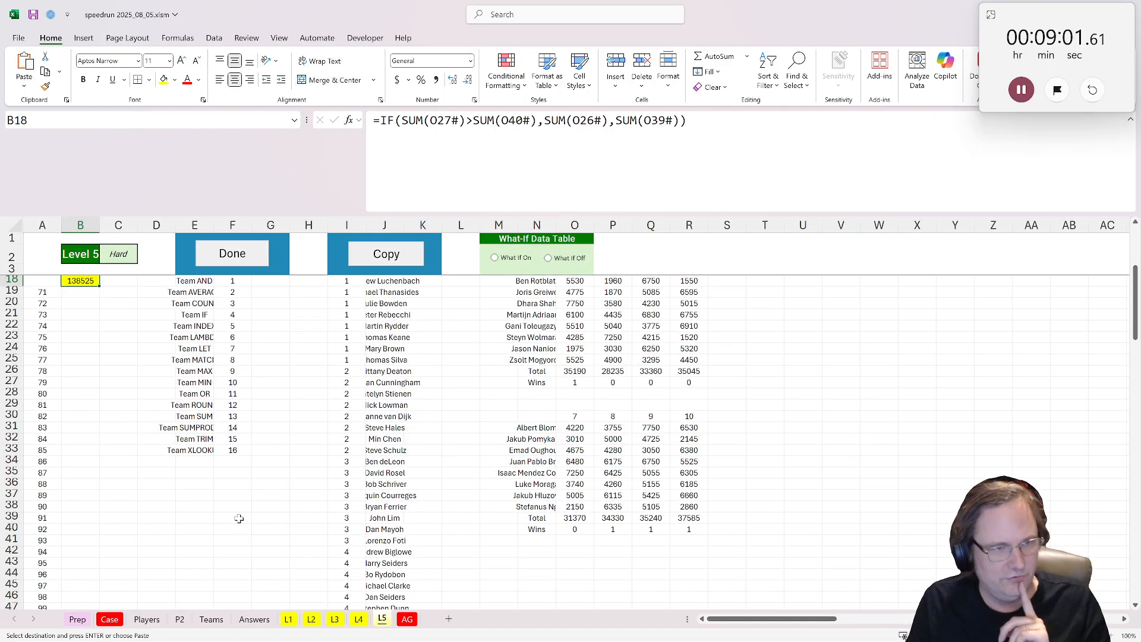
pyautogui.scroll(2, 239, 518)
pyautogui.moveTo(194, 349); pyautogui.dragTo(195, 519)
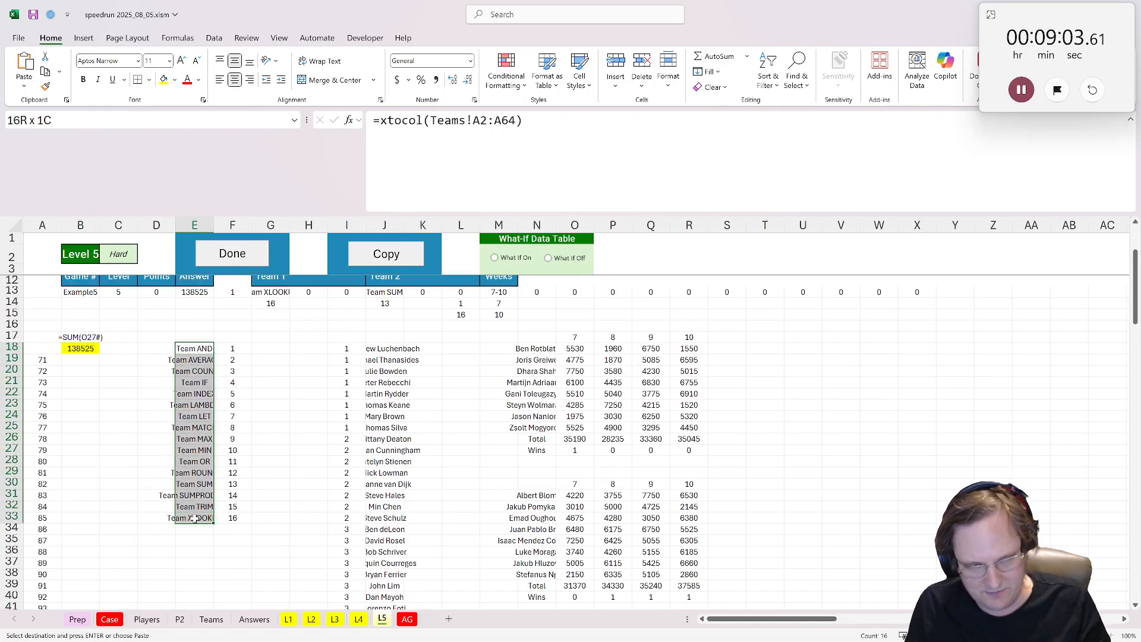
pyautogui.rightClick(382, 619)
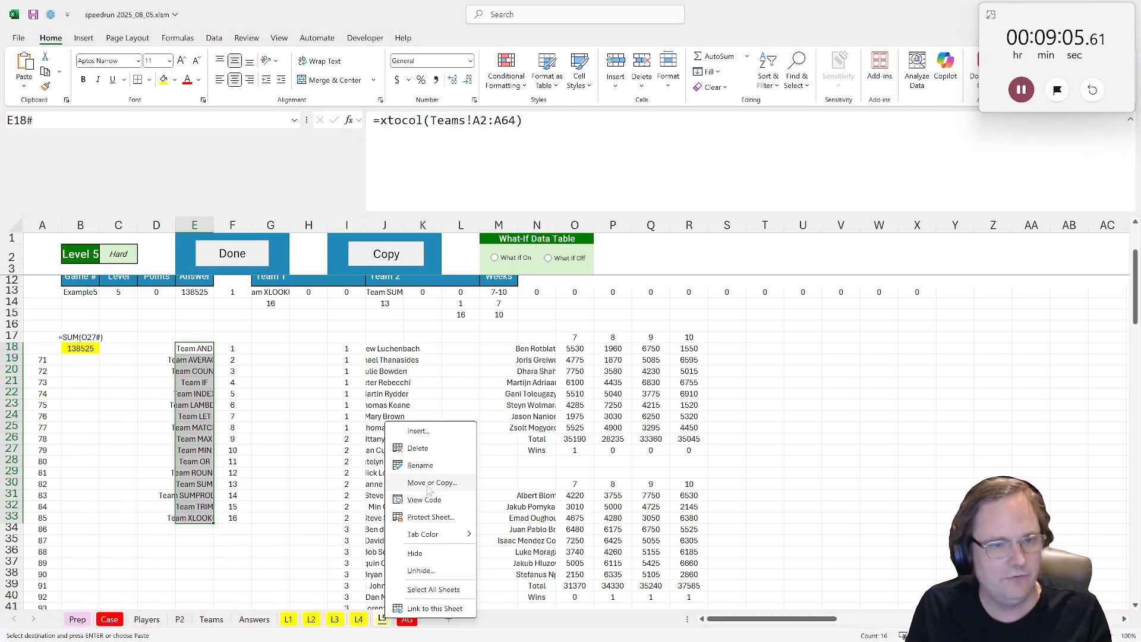
pyautogui.click(428, 483)
pyautogui.click(370, 569)
pyautogui.click(460, 589)
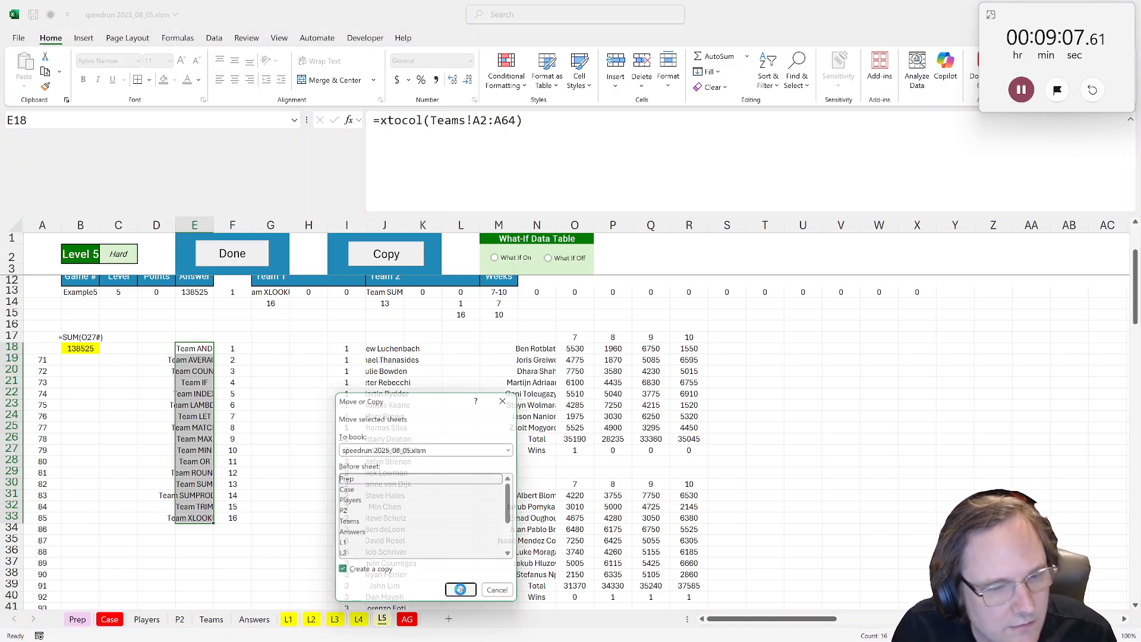
pyautogui.moveTo(432, 618); pyautogui.dragTo(430, 619)
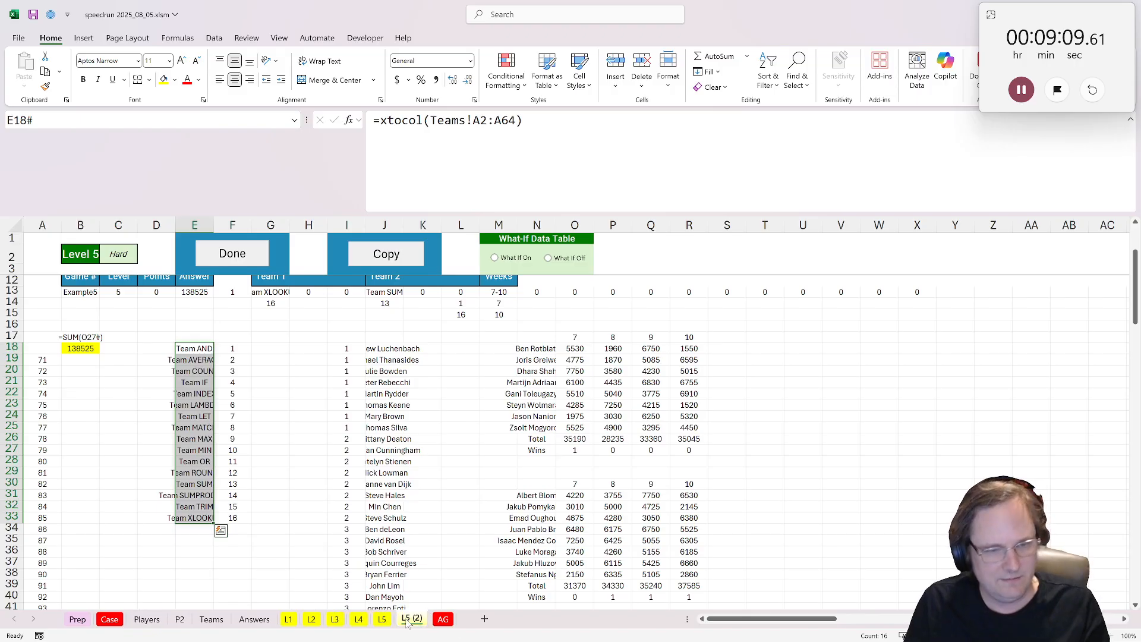
pyautogui.doubleClick(408, 621)
pyautogui.write('B2')
# - Copy the 16 team names from E18:E33 and paste them as values into A19:A34 of the B2 sheet
pyautogui.click(381, 439)
pyautogui.moveTo(191, 359); pyautogui.dragTo(195, 494)
pyautogui.moveTo(196, 349); pyautogui.dragTo(194, 517)
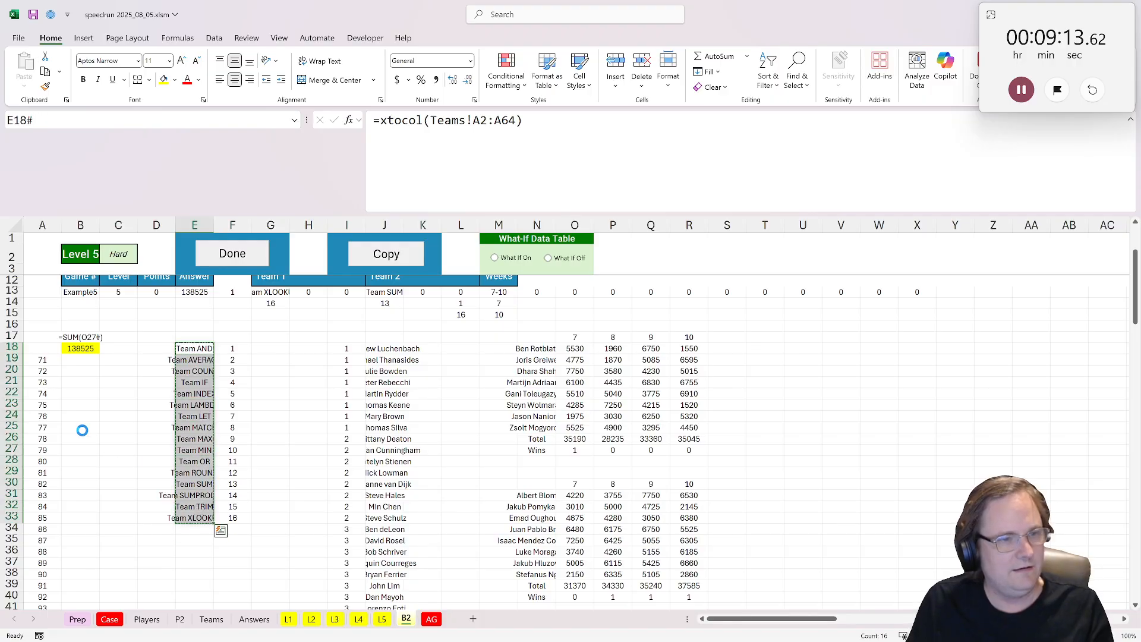
pyautogui.hotkey('ctrl', 'c')
pyautogui.click(40, 358)
pyautogui.hotkey('ctrl', 'v')
pyautogui.scroll(-3, 198, 409)
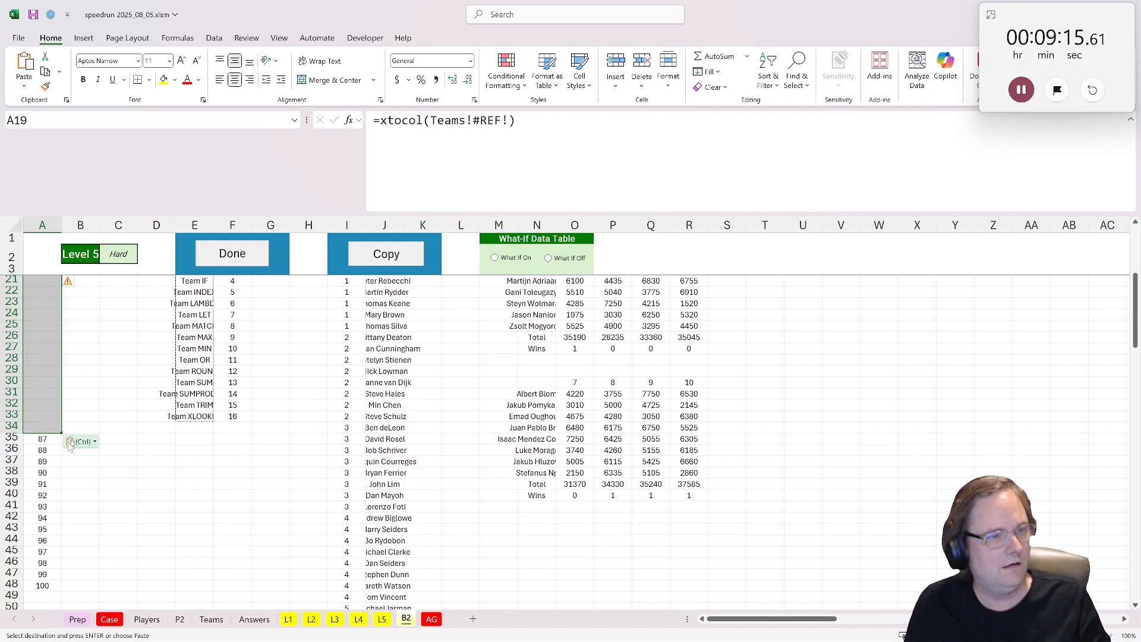
pyautogui.hotkey('ctrl', 'z')
pyautogui.hotkey('ctrl', 'shift', 'v')
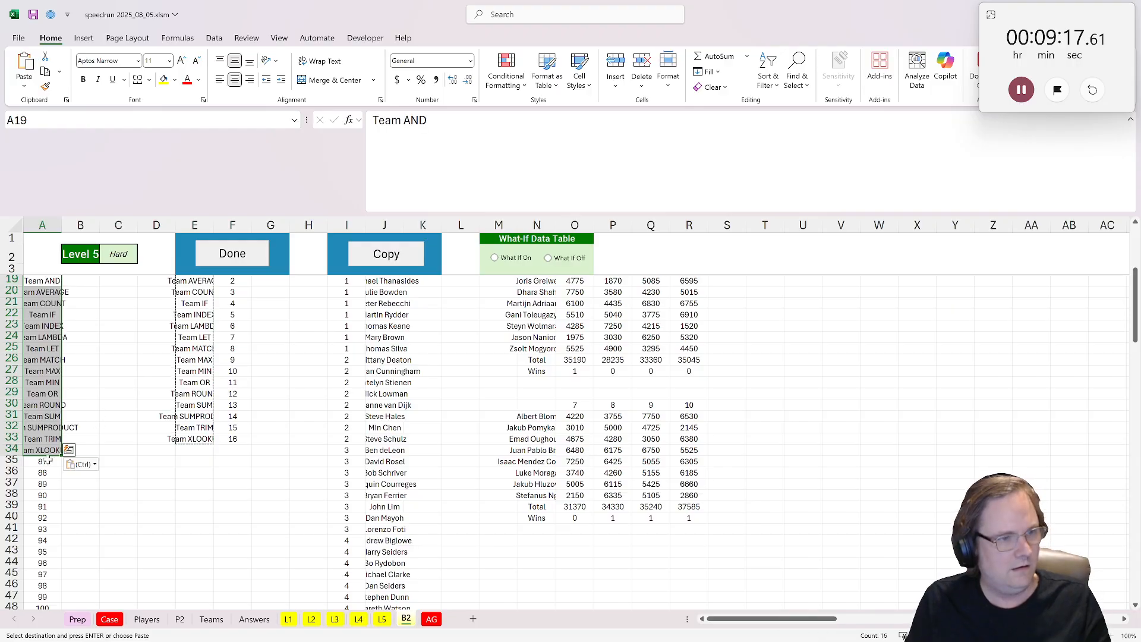
# - Delete the leftover game numbers in column A from A35 down
pyautogui.click(48, 461)
pyautogui.hotkey('ctrl', 'shift', 'Down')
pyautogui.press('Delete')
pyautogui.scroll(5, 102, 465)
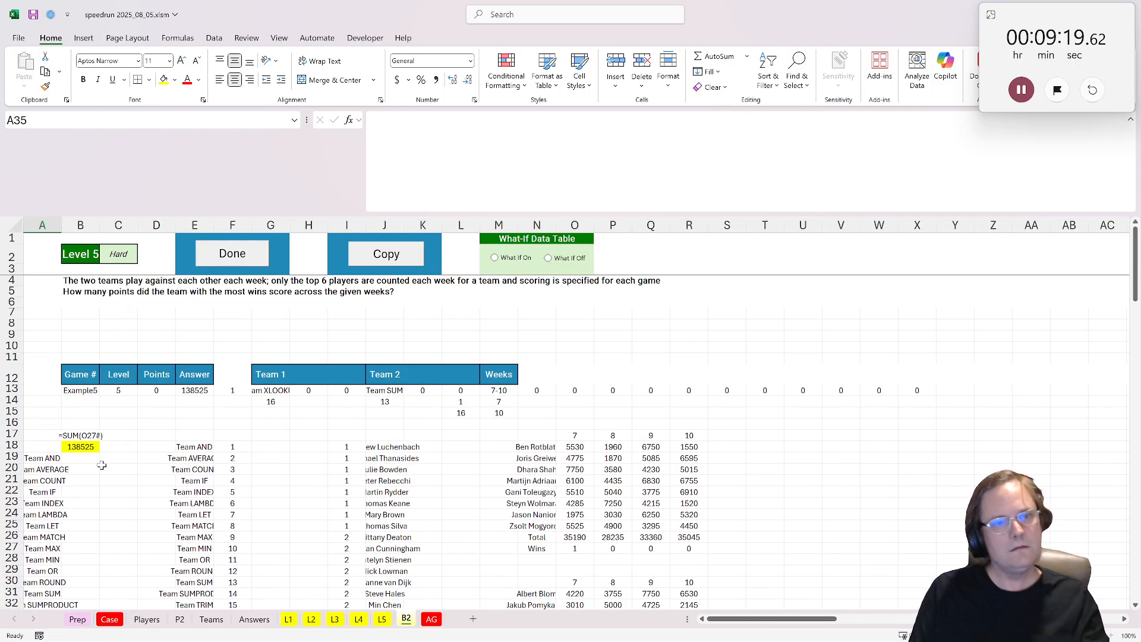
# - Replace the week range in M14:M15 with start week 1 and end week 16
pyautogui.click(501, 401)
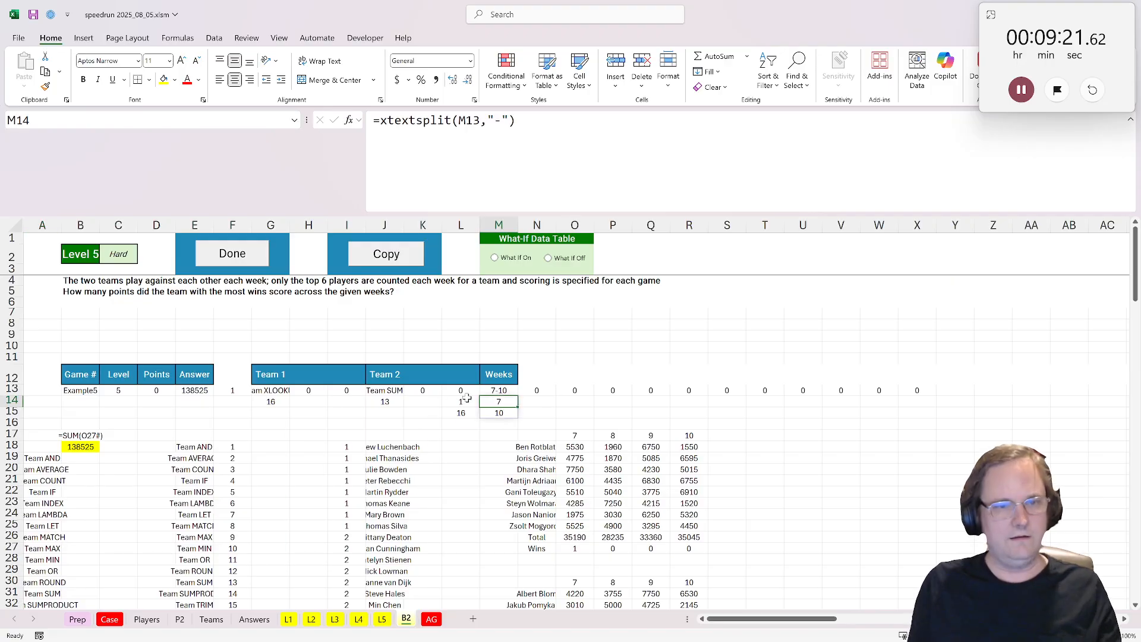
pyautogui.click(466, 401)
pyautogui.hotkey('ctrl', 'x')
pyautogui.click(495, 401)
pyautogui.hotkey('ctrl', 'v')
pyautogui.click(498, 412)
pyautogui.write('16')
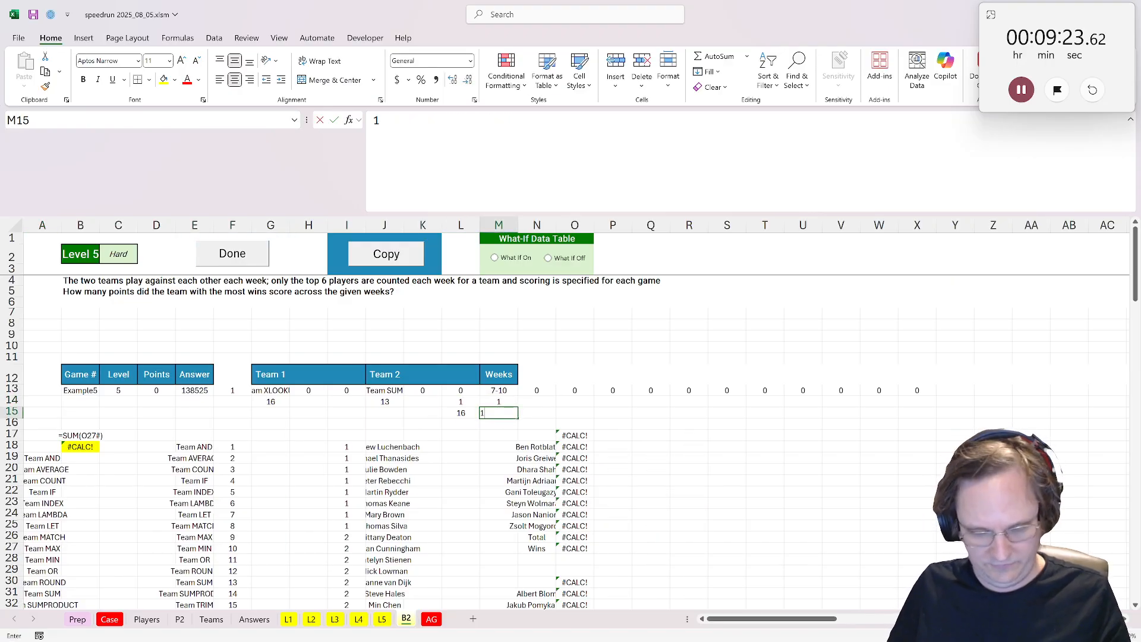
pyautogui.press('Return')
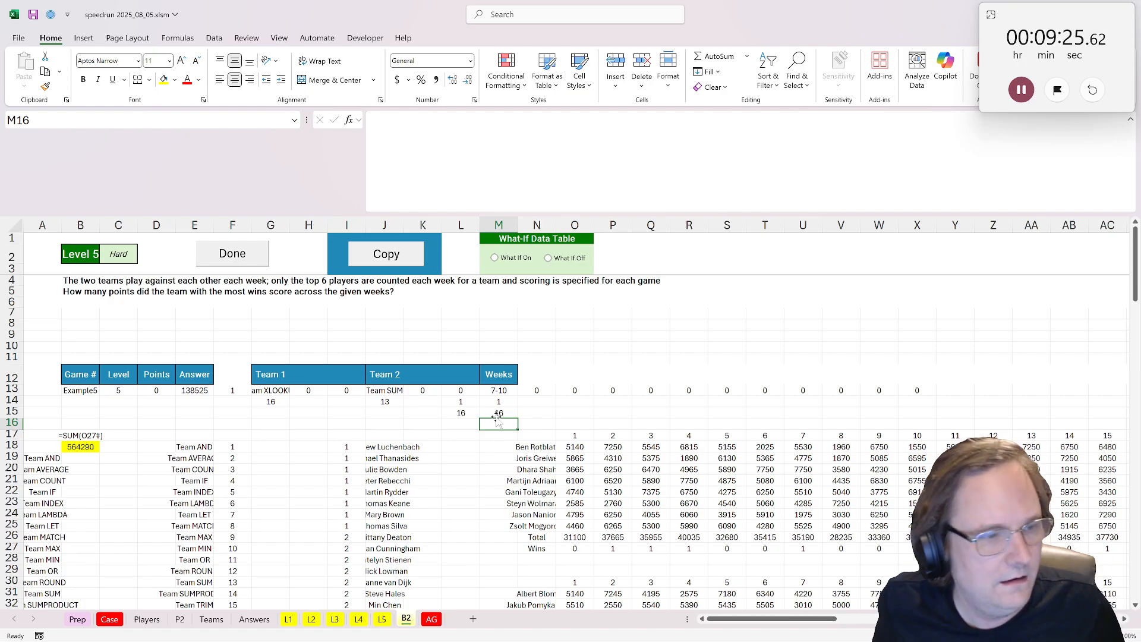
# - Copy Team AND from A19 into the Team 1 input cell G13
pyautogui.click(37, 458)
pyautogui.hotkey('ctrl', 'c')
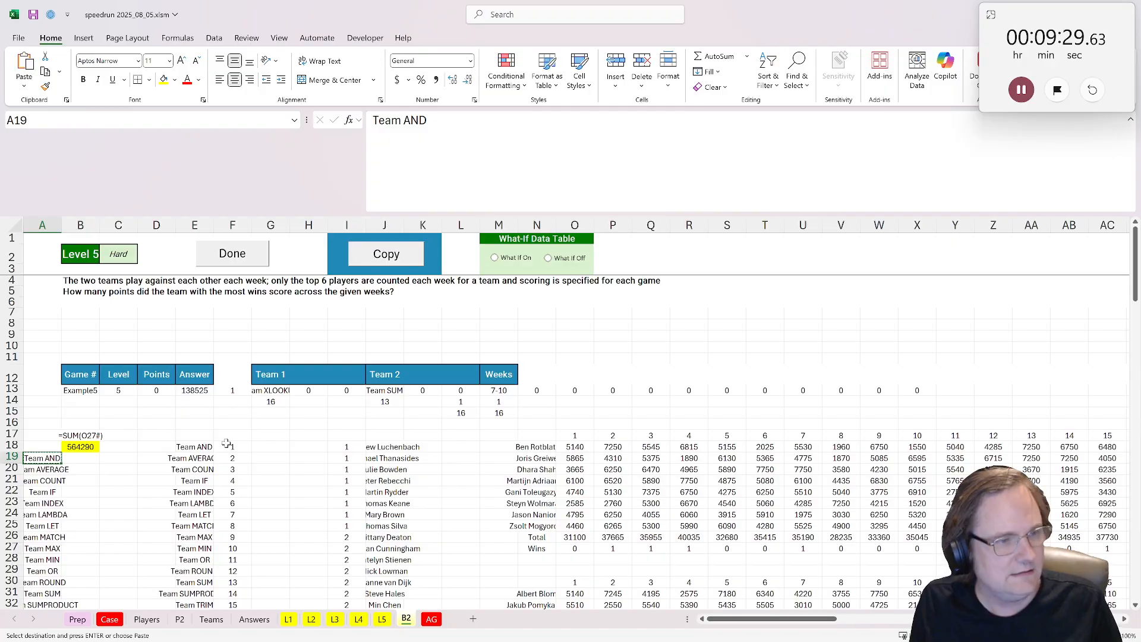
pyautogui.click(375, 394)
pyautogui.click(273, 390)
pyautogui.hotkey('ctrl', 'v')
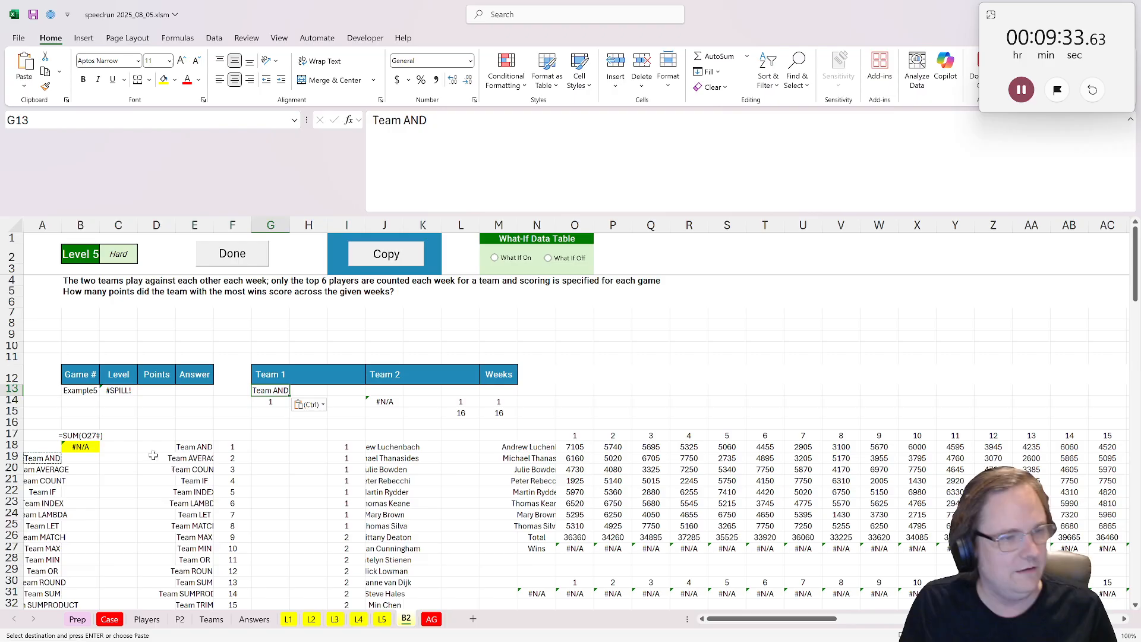
# - Replace the formula in B18 with =SUM(O26#) to total Team 1's weekly scores over the season
pyautogui.scroll(-1, 153, 455)
pyautogui.click(40, 415)
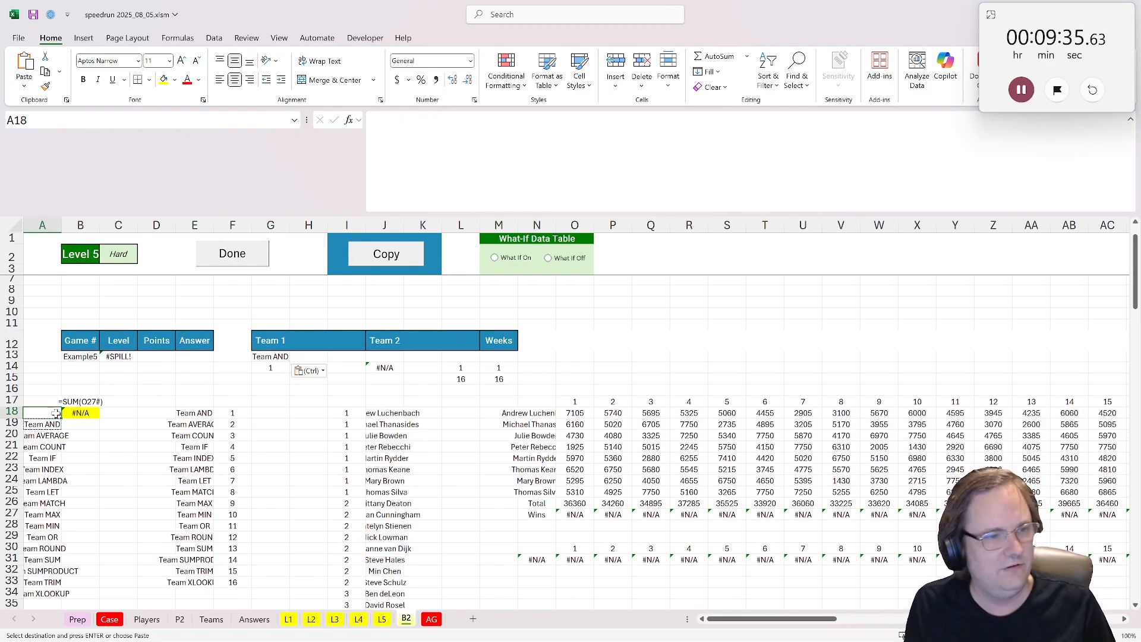
pyautogui.scroll(1, 120, 426)
pyautogui.click(89, 446)
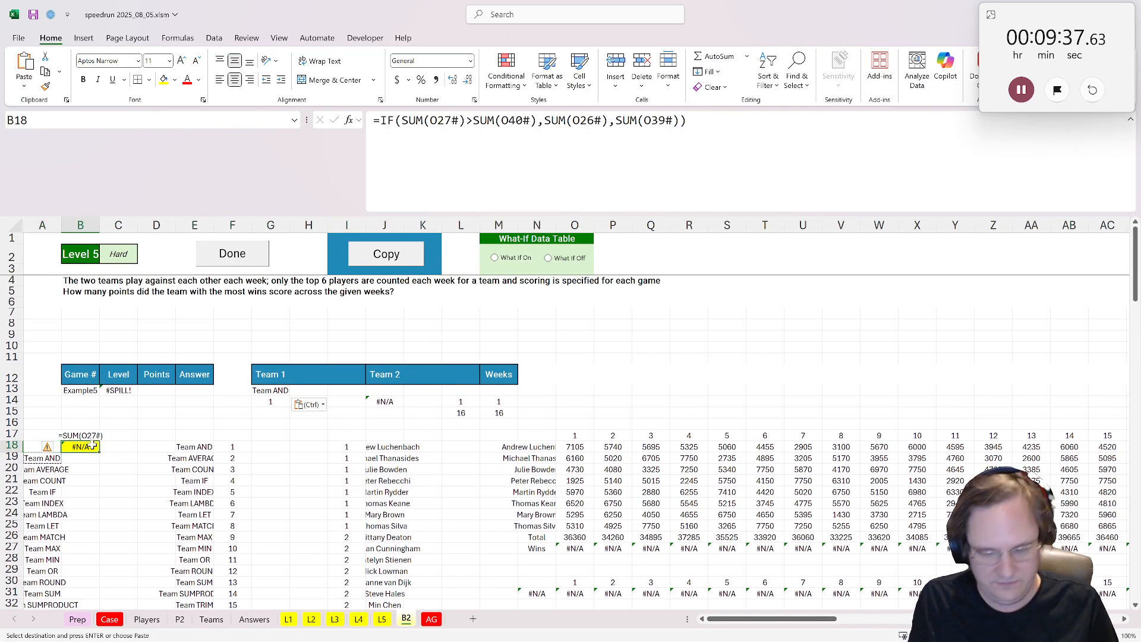
pyautogui.write('=sum(')
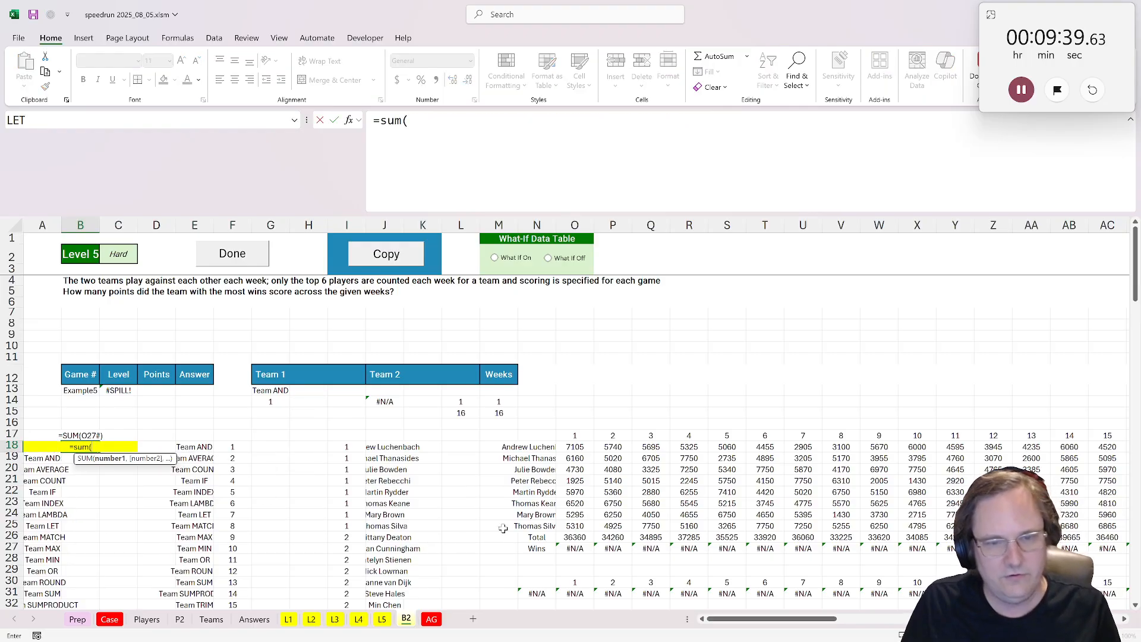
pyautogui.click(591, 537)
pyautogui.write('#)')
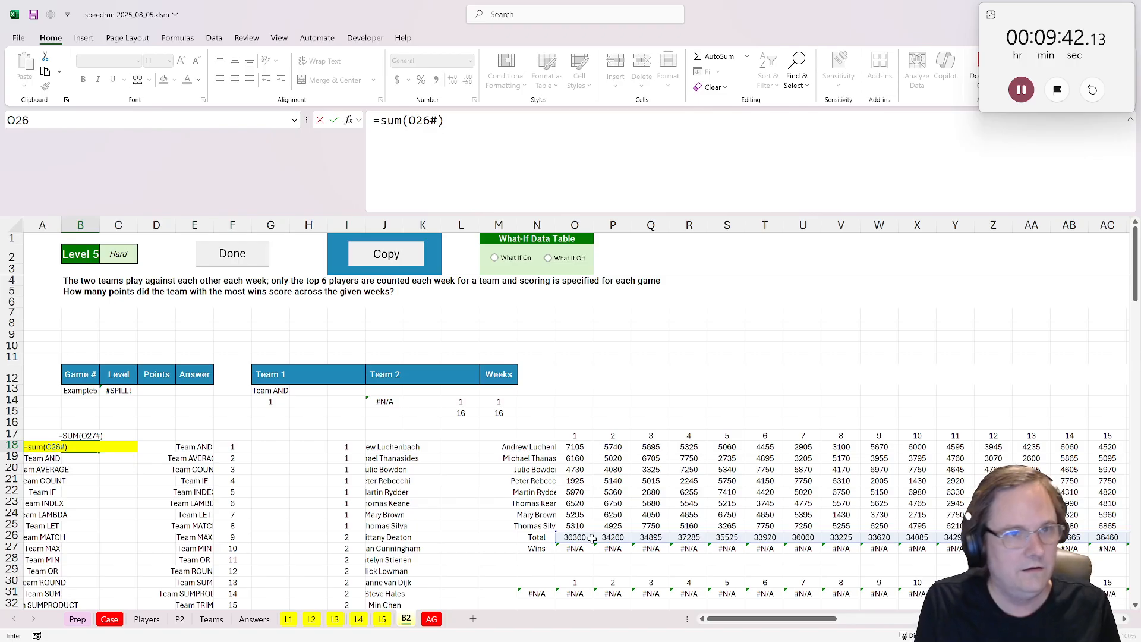
pyautogui.hotkey('ctrl', 'Return')
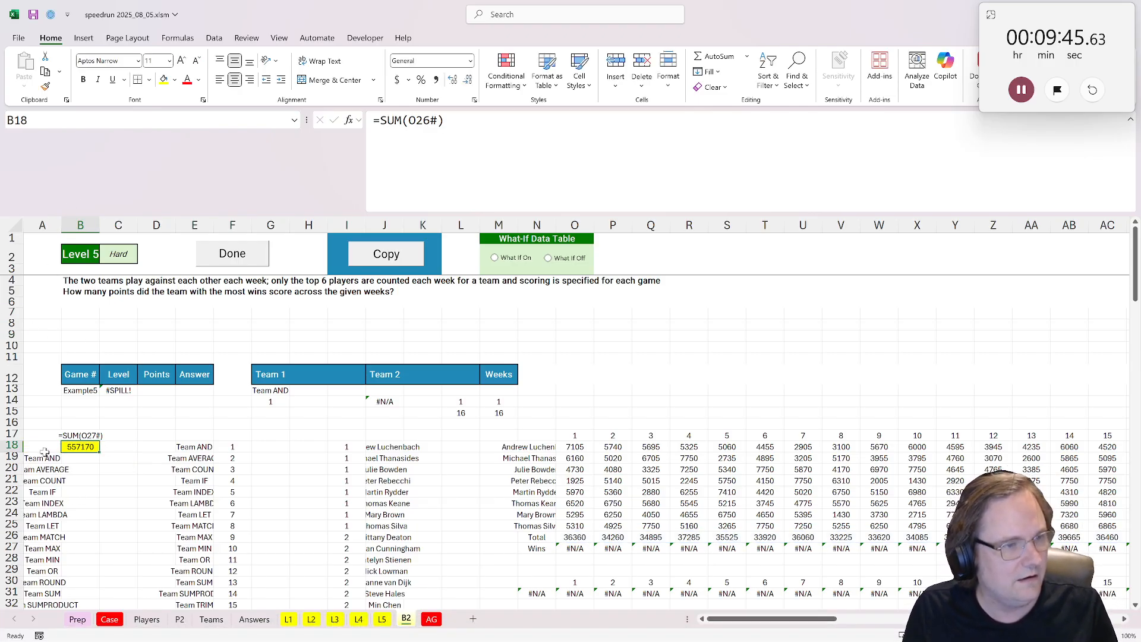
# - Create a data table over A18:B34 with G13 as the column input cell to total every team's points
pyautogui.moveTo(45, 451); pyautogui.dragTo(42, 404)
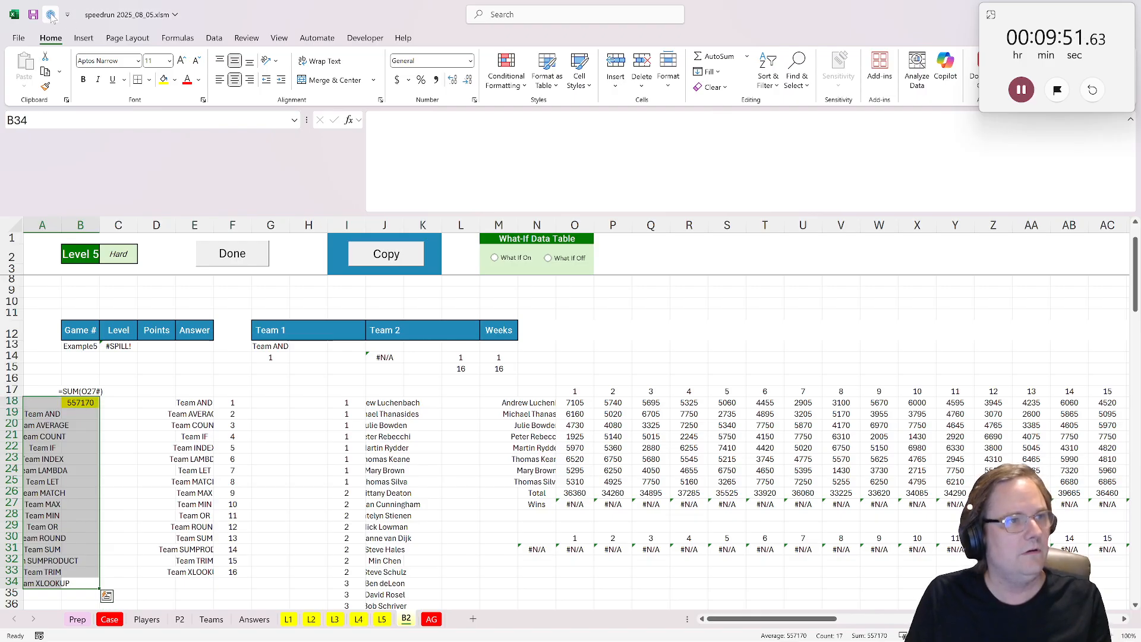
pyautogui.click(51, 15)
pyautogui.click(832, 267)
pyautogui.click(267, 348)
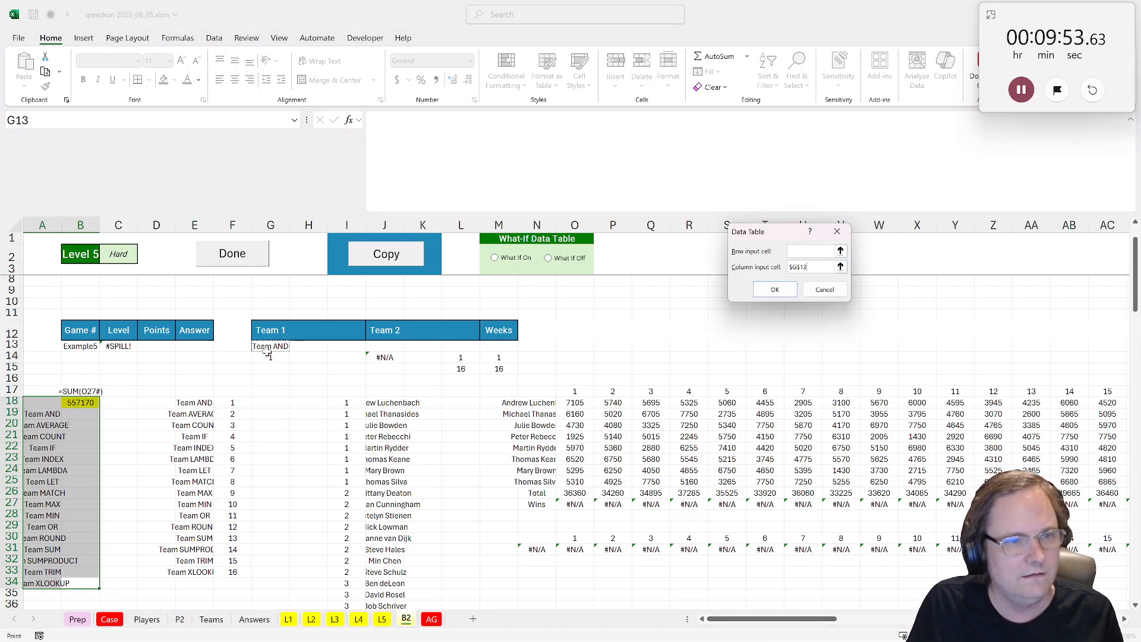
pyautogui.click(784, 290)
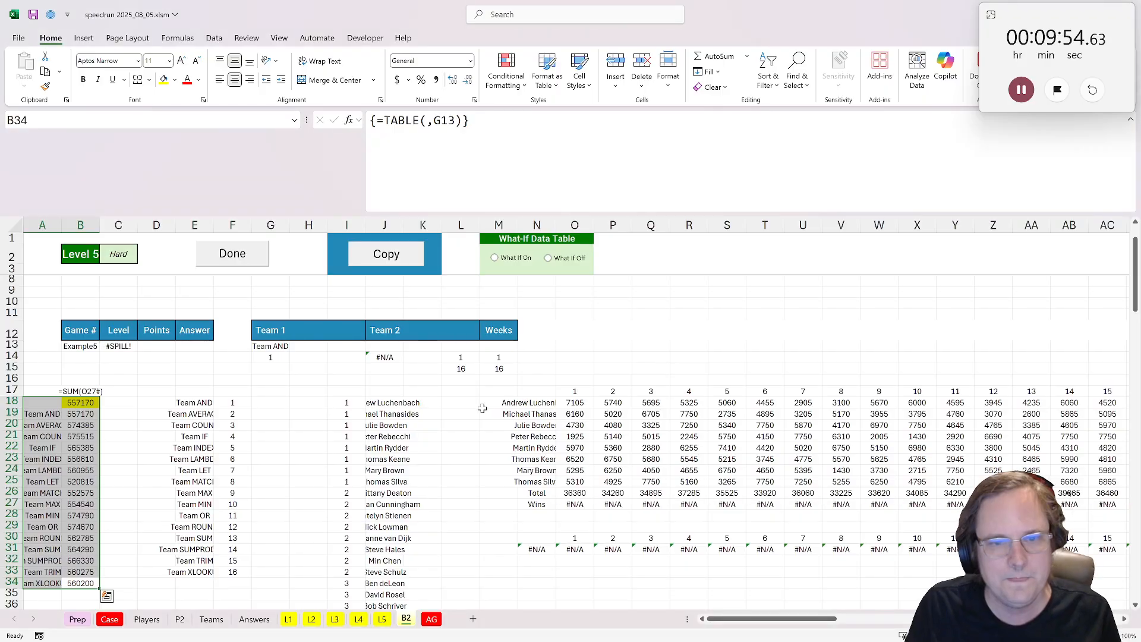
# - Enter =MAX(B19:B34) in C21 to find the highest team total
pyautogui.click(126, 435)
pyautogui.write('=max')
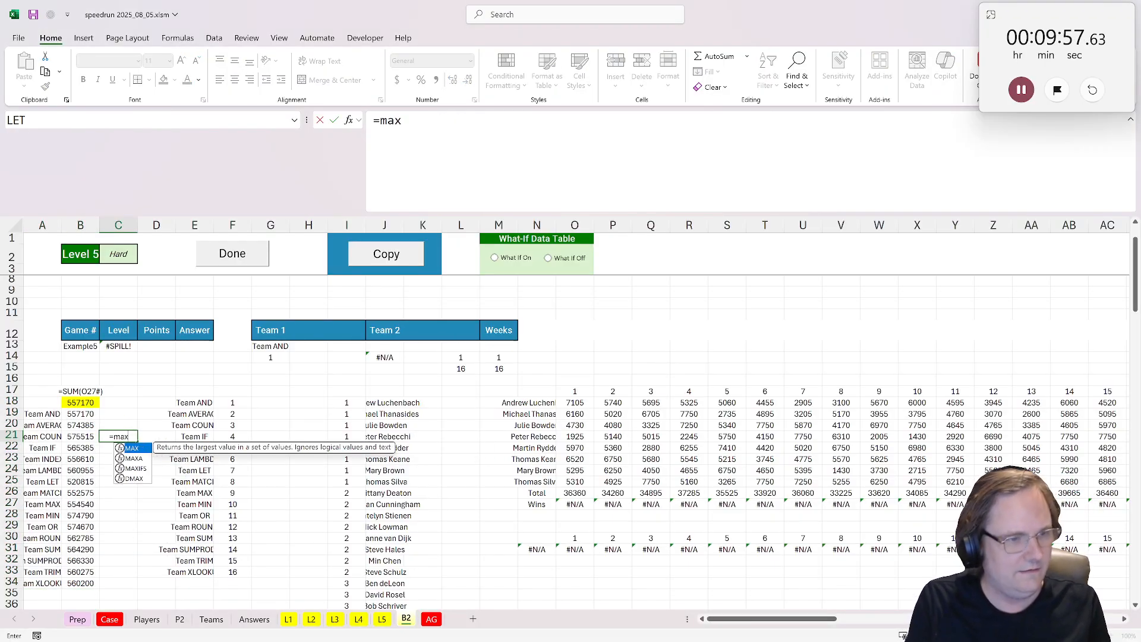
pyautogui.write('(')
pyautogui.moveTo(81, 414); pyautogui.dragTo(99, 584)
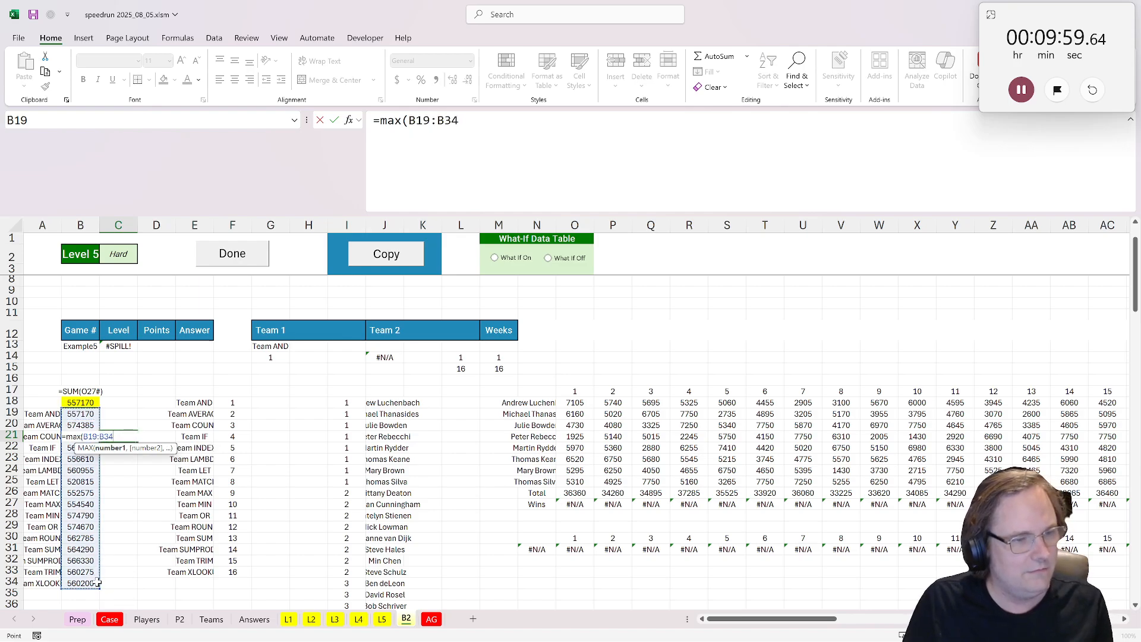
pyautogui.press('Return')
# - Copy the maximum from C21 and paste it as a value into the Bonus 2 answer on the Case sheet
pyautogui.click(117, 436)
pyautogui.hotkey('ctrl', 'c')
pyautogui.click(109, 618)
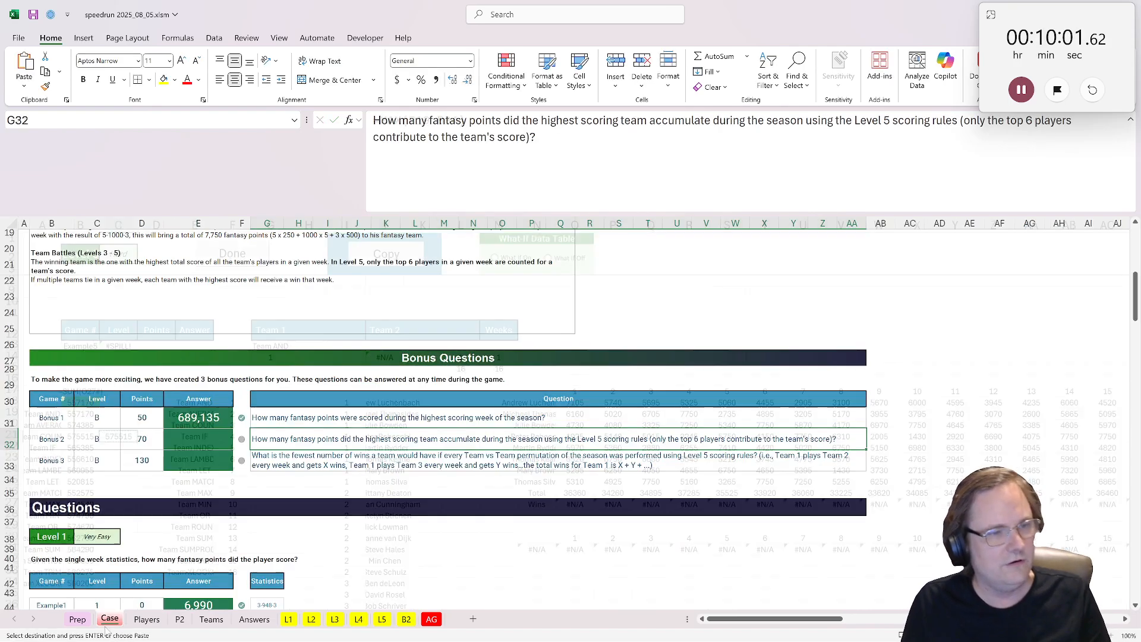
pyautogui.hotkey('ctrl', 'shift', 'v')
# - Read the Bonus 3 question and create another copy of the L5 sheet for it
pyautogui.click(218, 464)
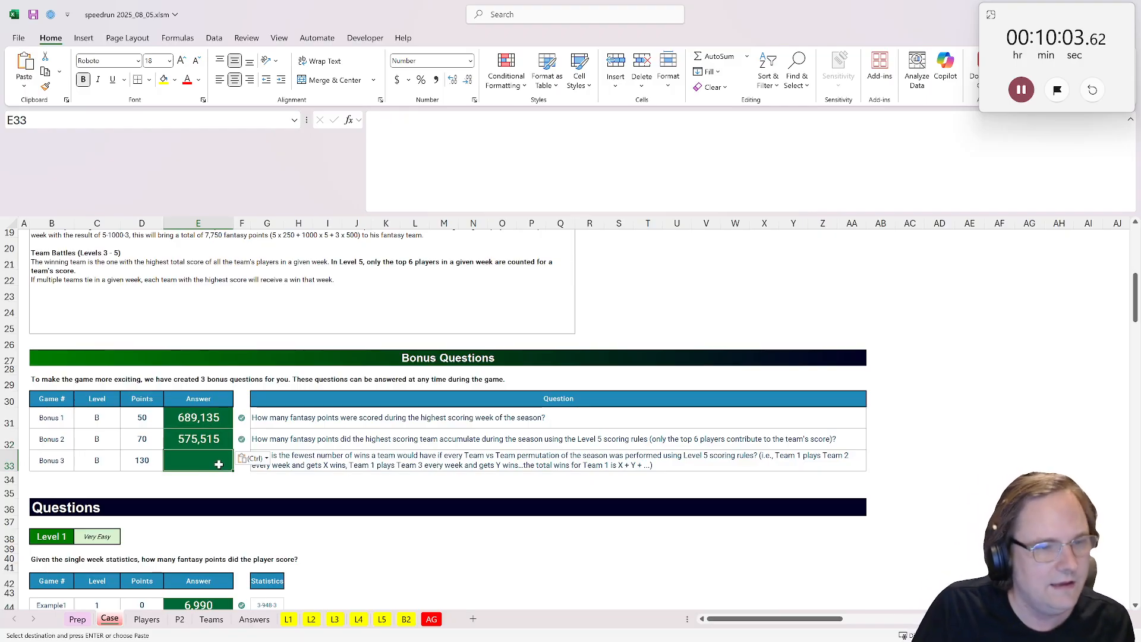
pyautogui.press('Escape')
pyautogui.click(433, 475)
pyautogui.click(216, 464)
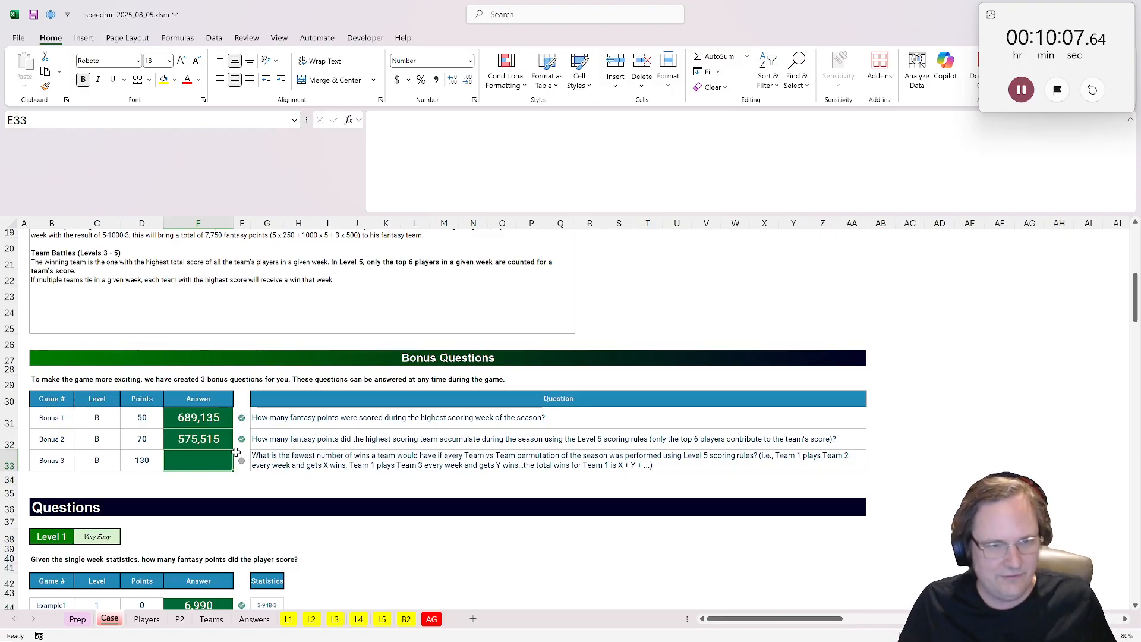
pyautogui.click(413, 621)
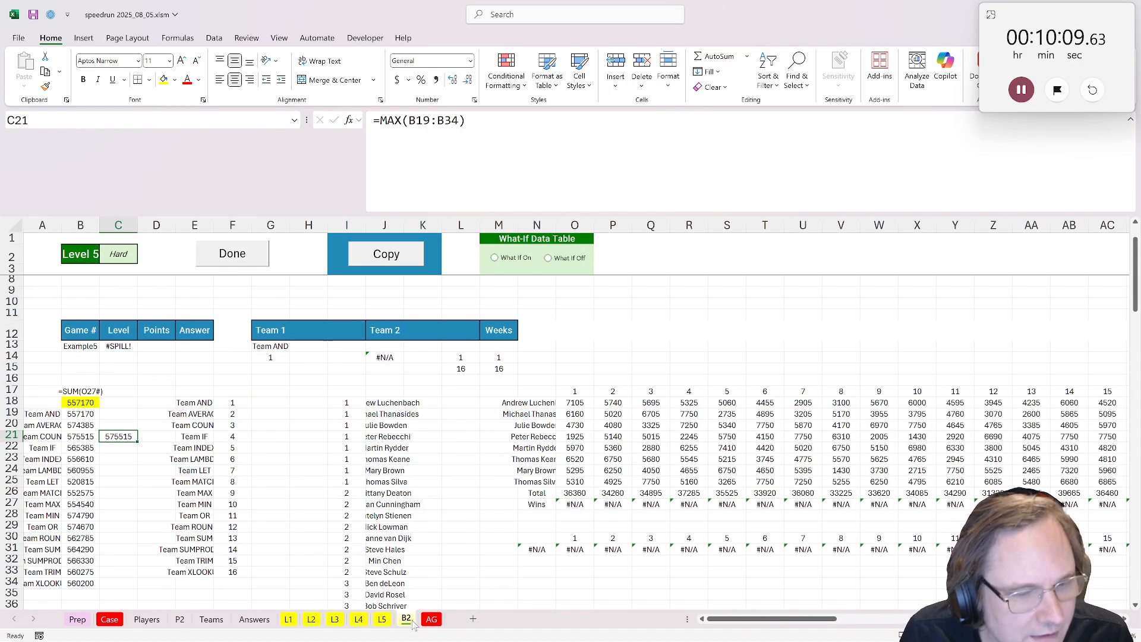
pyautogui.rightClick(413, 620)
pyautogui.rightClick(382, 619)
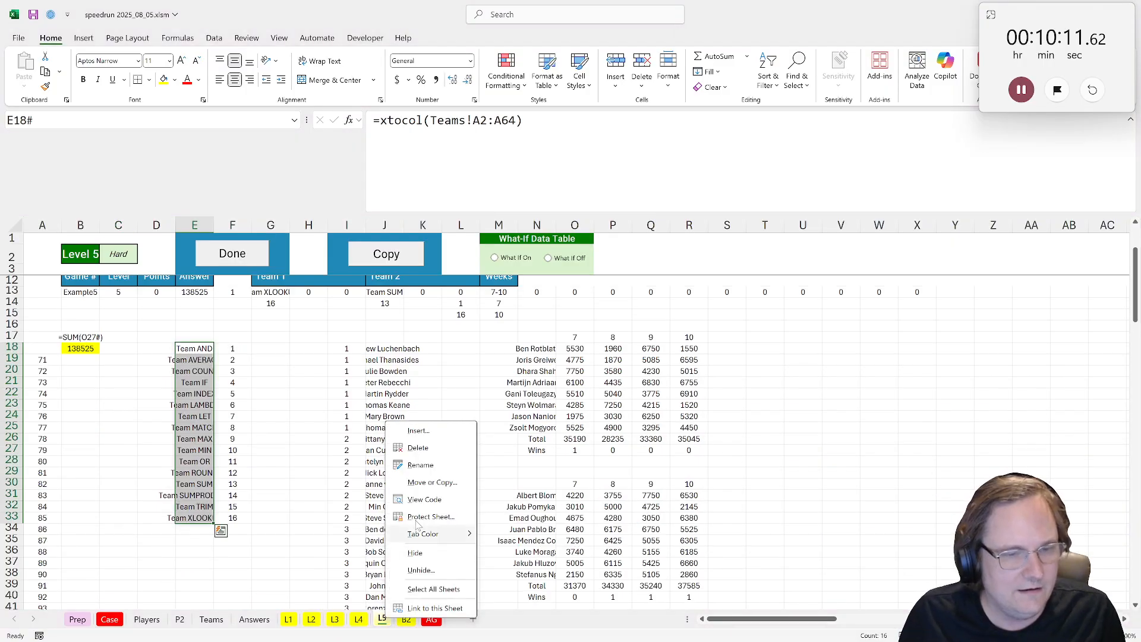
pyautogui.click(431, 483)
pyautogui.click(343, 567)
pyautogui.click(462, 589)
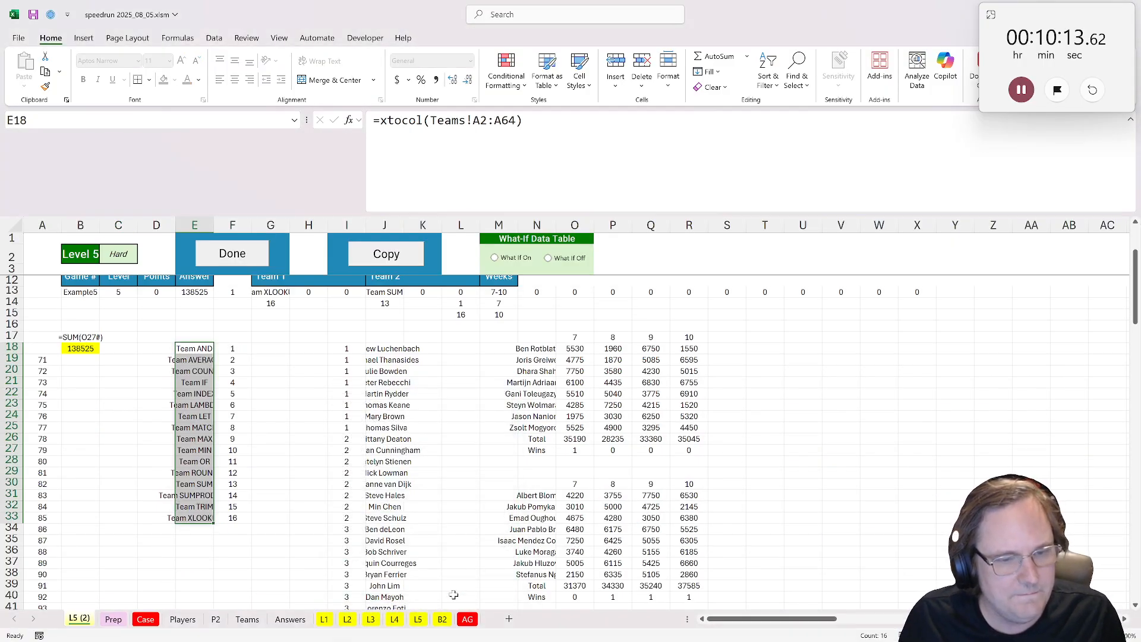
# - Move the L5 (2) sheet copy to just after the B2 sheet and rename it B3
pyautogui.moveTo(79, 619); pyautogui.dragTo(464, 619)
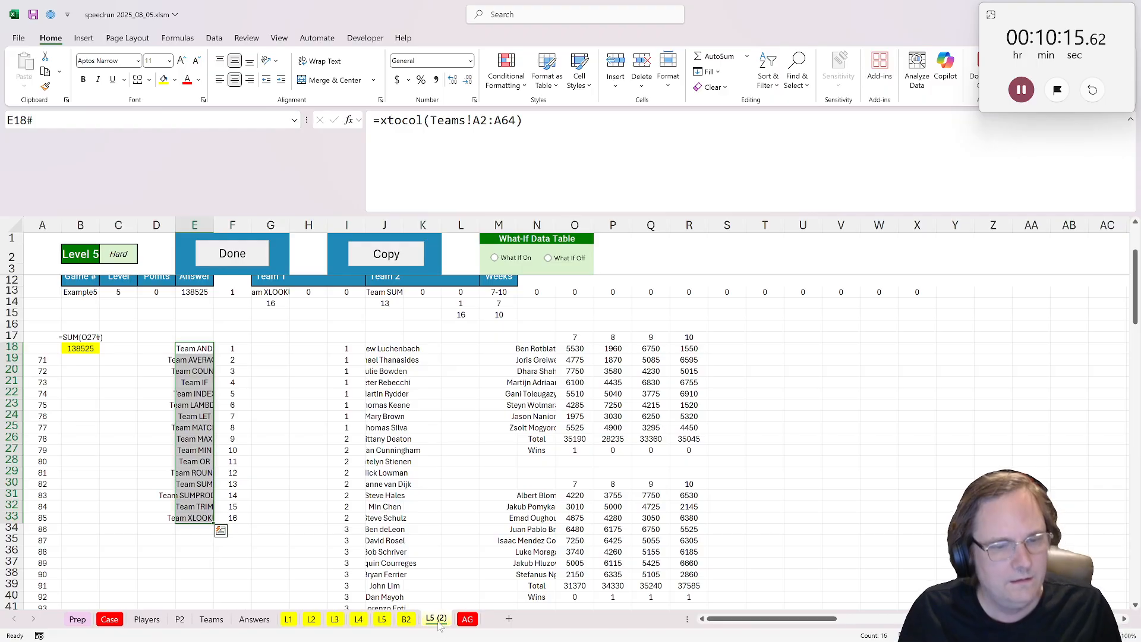
pyautogui.doubleClick(439, 622)
pyautogui.write('B3')
pyautogui.click(308, 508)
pyautogui.scroll(-2, 273, 497)
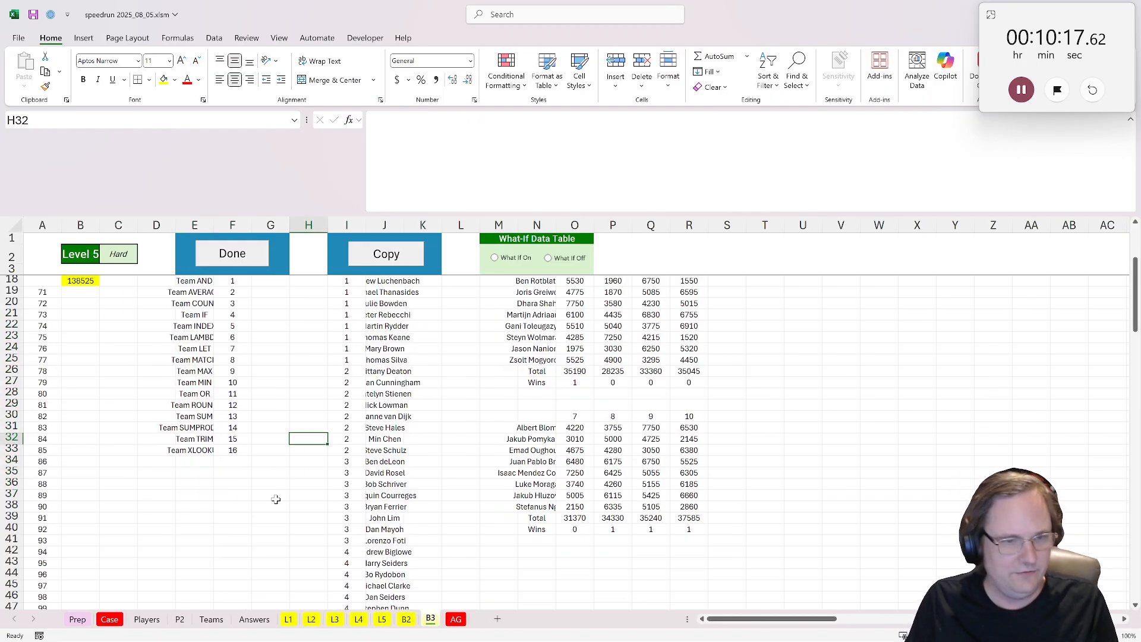
# - Copy the team names from E18:E33 and paste them as values starting at O48
pyautogui.scroll(4, 261, 487)
pyautogui.moveTo(194, 416); pyautogui.dragTo(195, 585)
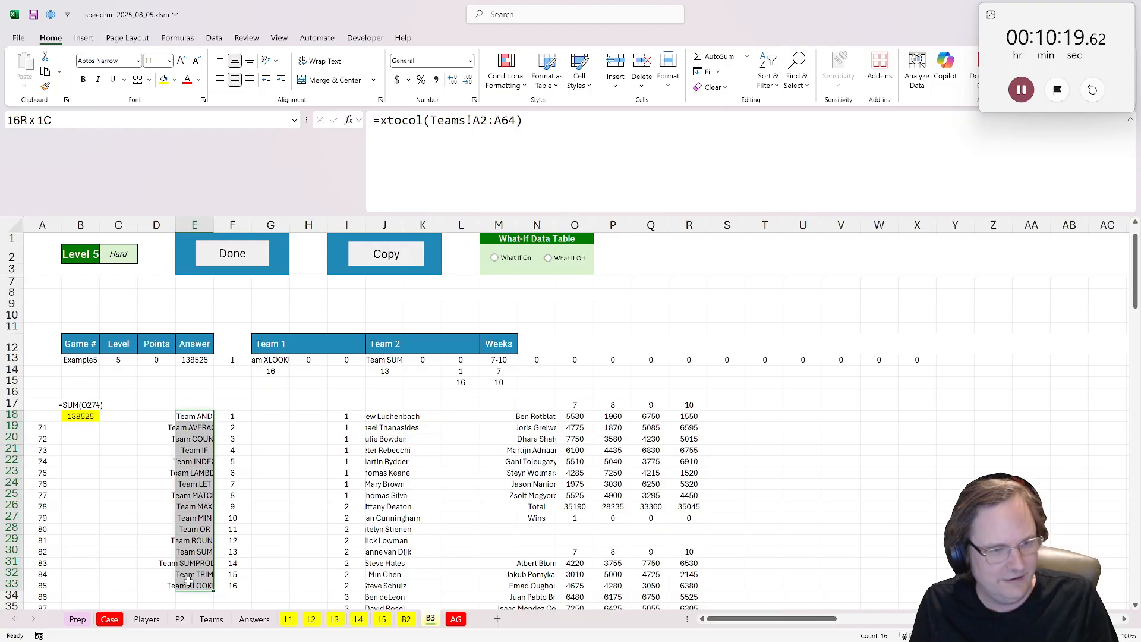
pyautogui.hotkey('ctrl', 'c')
pyautogui.scroll(-7, 173, 492)
pyautogui.scroll(-8, 173, 492)
pyautogui.scroll(13, 171, 485)
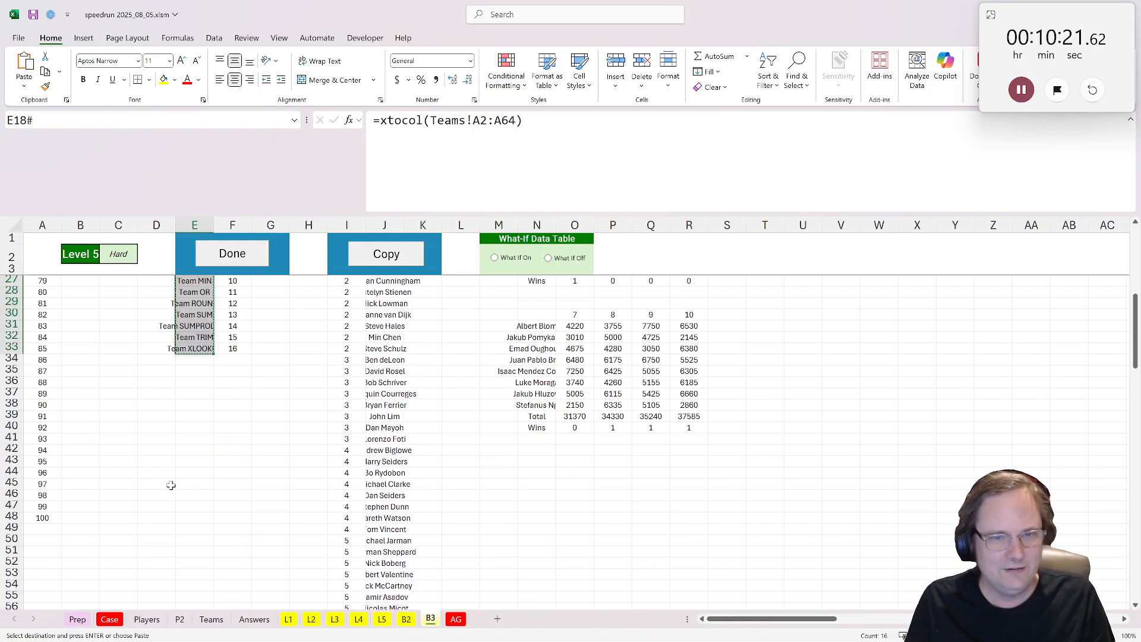
pyautogui.scroll(-6, 171, 484)
pyautogui.click(574, 483)
pyautogui.hotkey('ctrl', 'v')
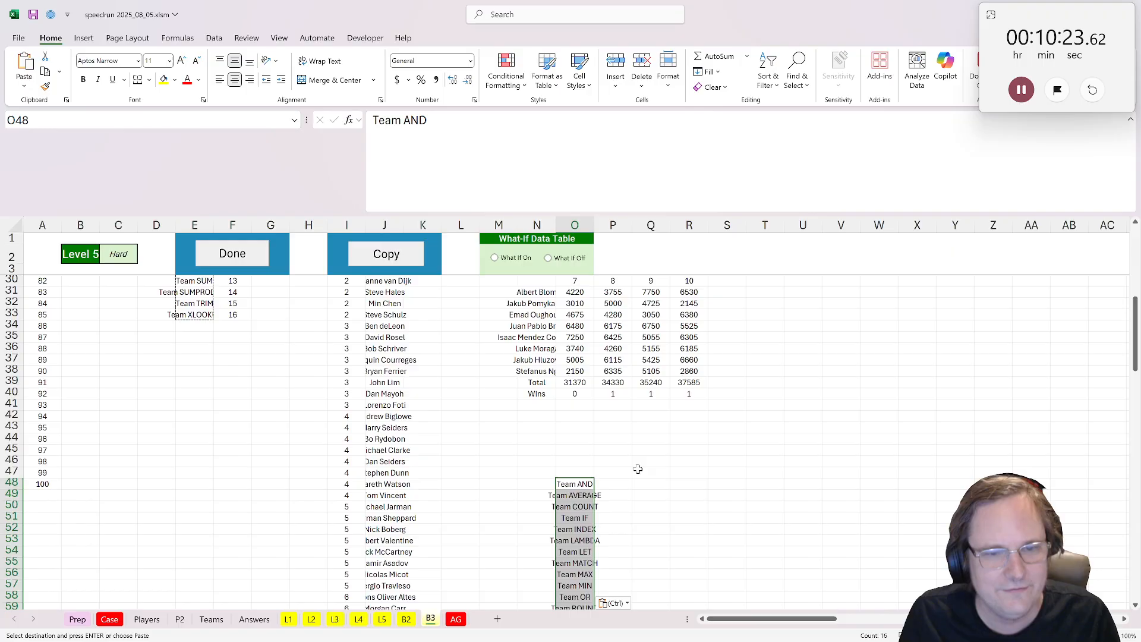
# - Enter =TRANSPOSE(O48:O63) in P47 to list the team names across the row
pyautogui.click(613, 473)
pyautogui.write('=tr')
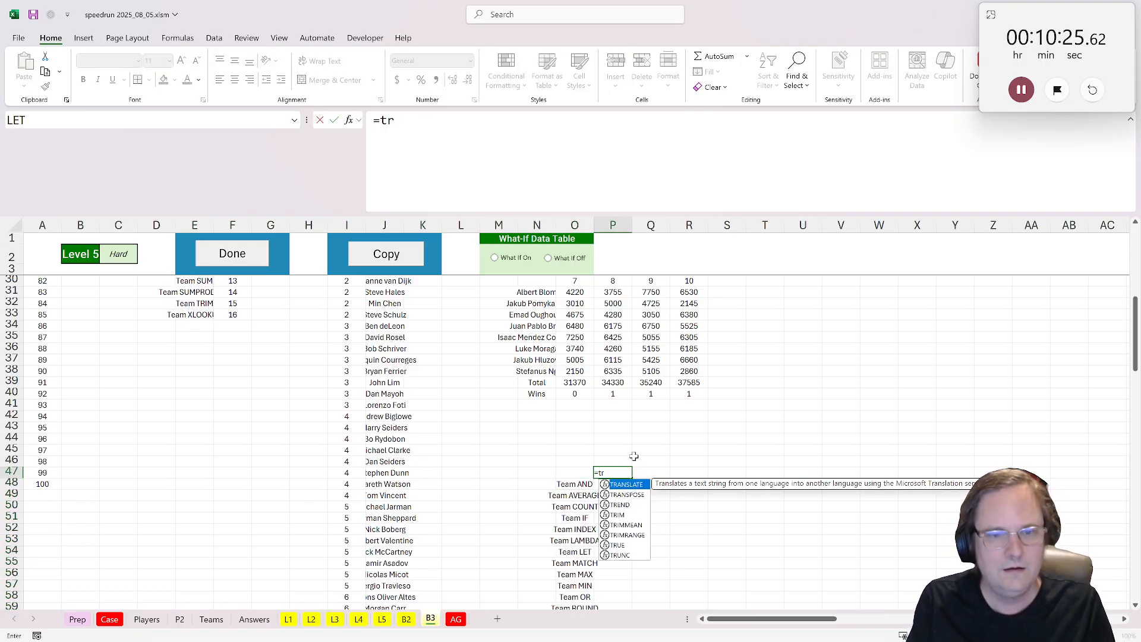
pyautogui.press('Down')
pyautogui.press('Tab')
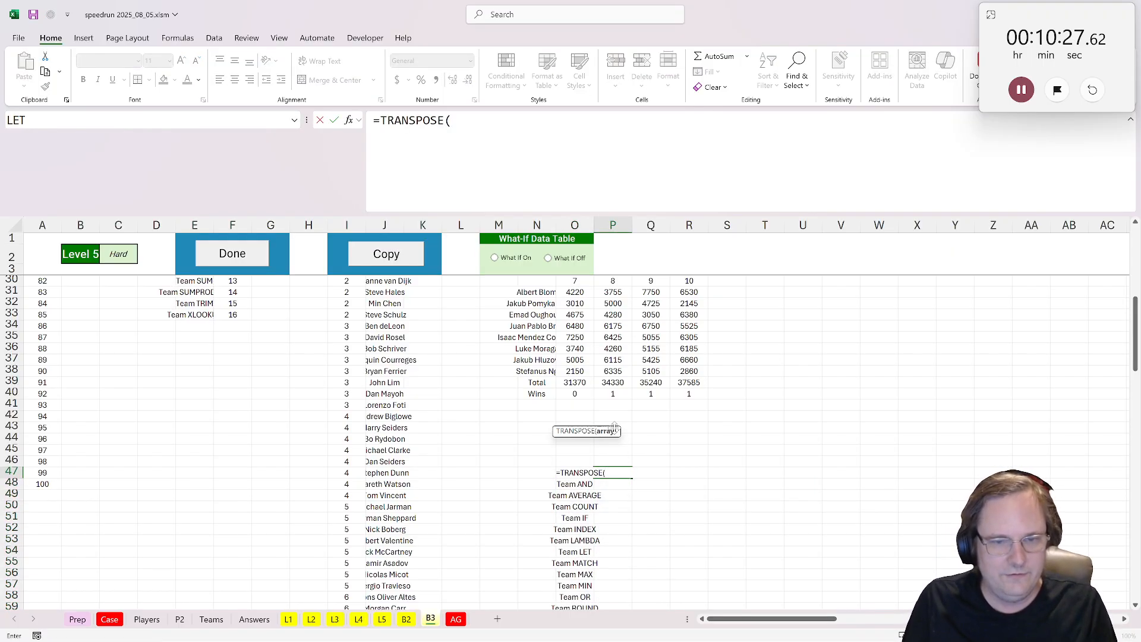
pyautogui.click(575, 482)
pyautogui.hotkey('ctrl', 'shift', 'Down')
pyautogui.hotkey('ctrl', 'Return')
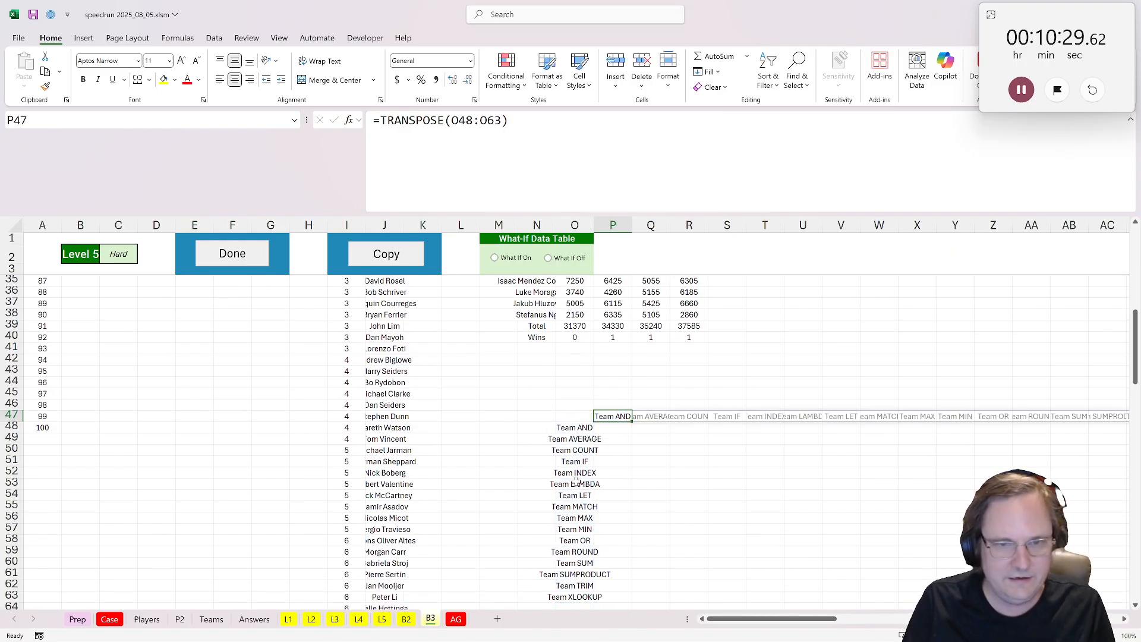
# - Replace the Team 1 and Team 2 inputs in G13 and J13 with the pasted values Team AVERAGE and Team COUNT
pyautogui.scroll(2, 575, 482)
pyautogui.click(579, 540)
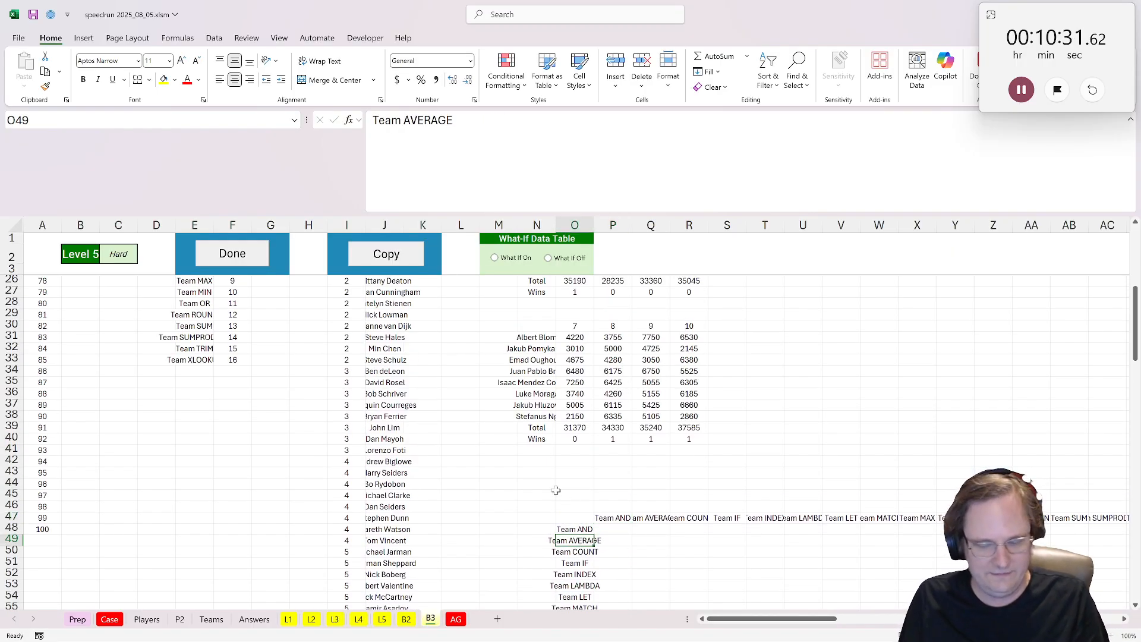
pyautogui.hotkey('ctrl', 'c')
pyautogui.scroll(7, 386, 464)
pyautogui.click(262, 374)
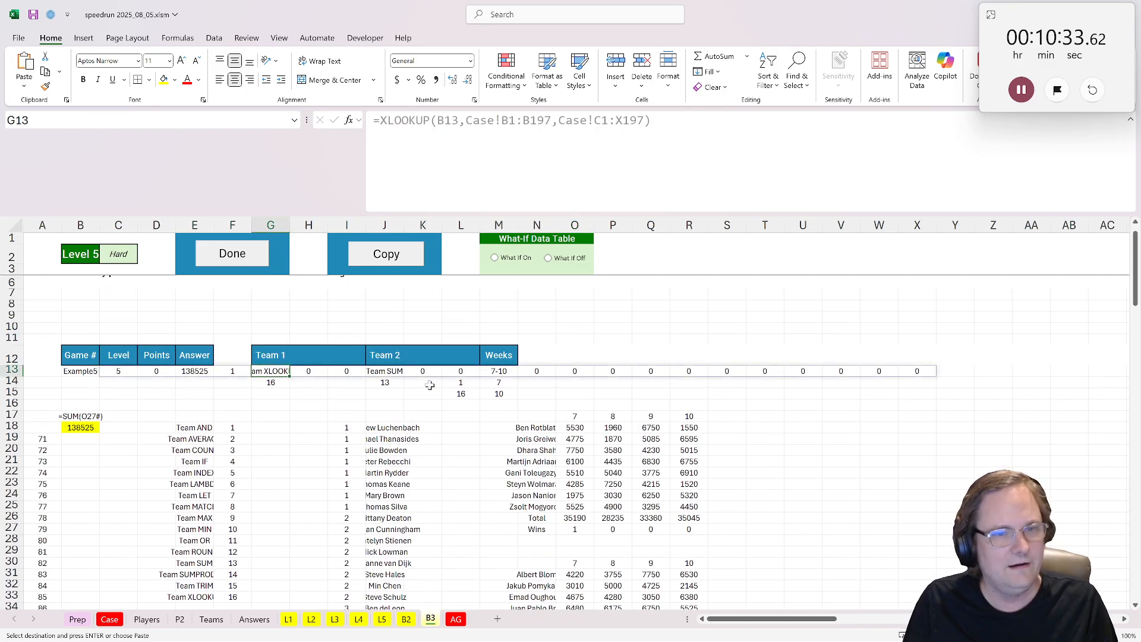
pyautogui.hotkey('ctrl', 'v')
pyautogui.scroll(-12, 571, 465)
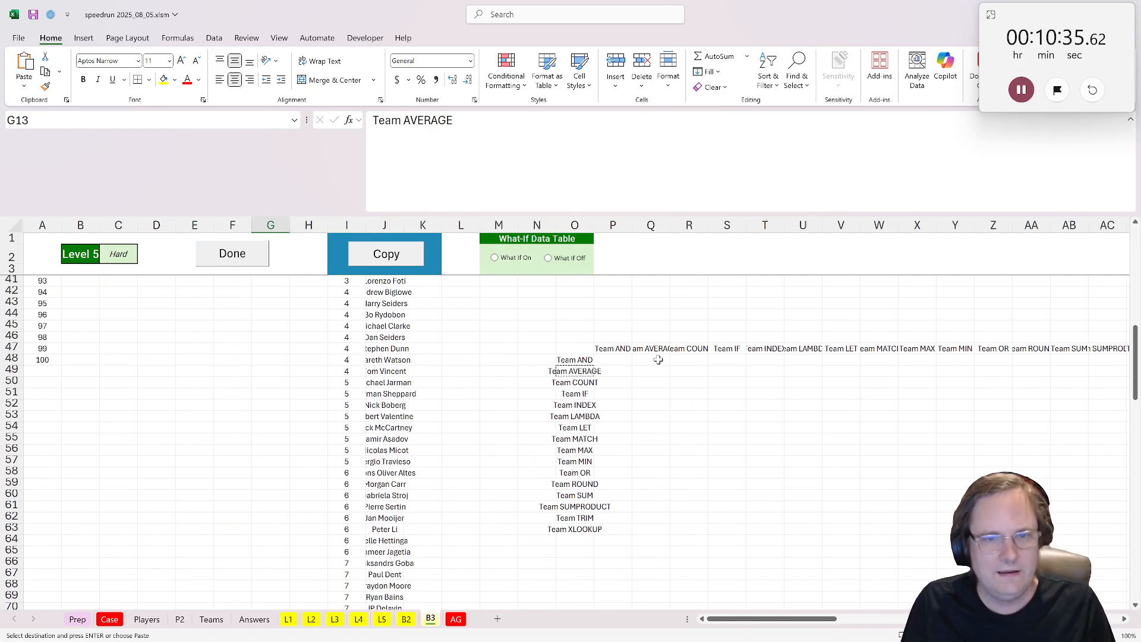
pyautogui.click(689, 348)
pyautogui.scroll(12, 451, 457)
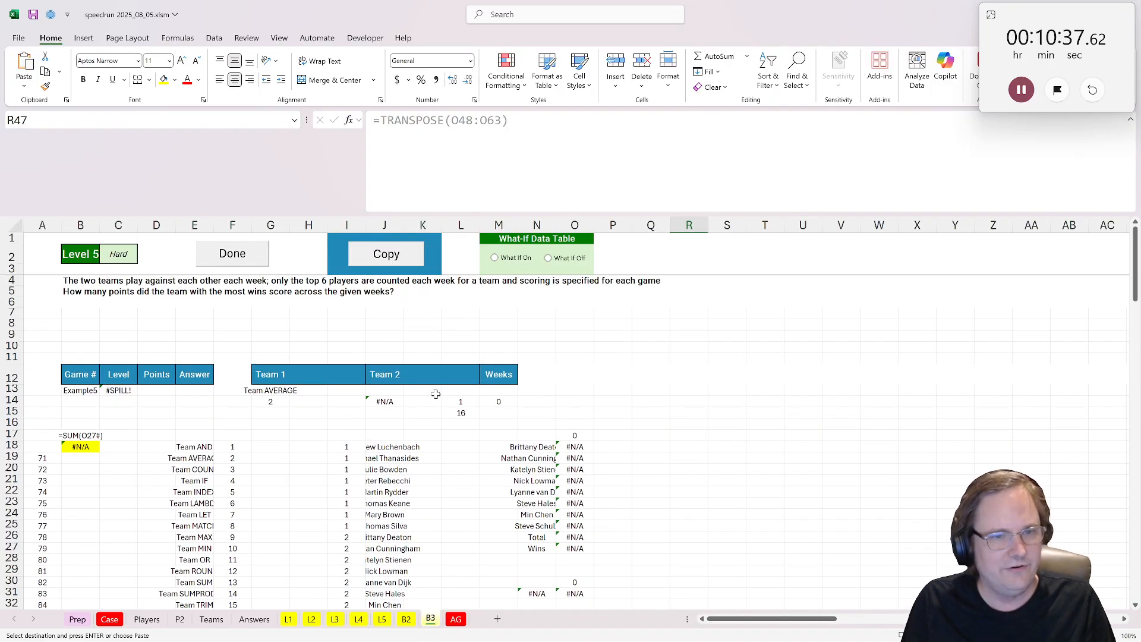
pyautogui.click(374, 390)
pyautogui.hotkey('ctrl', 'v')
# - Set the first week in M14 to 1 and the last week in M15 to 16
pyautogui.click(496, 390)
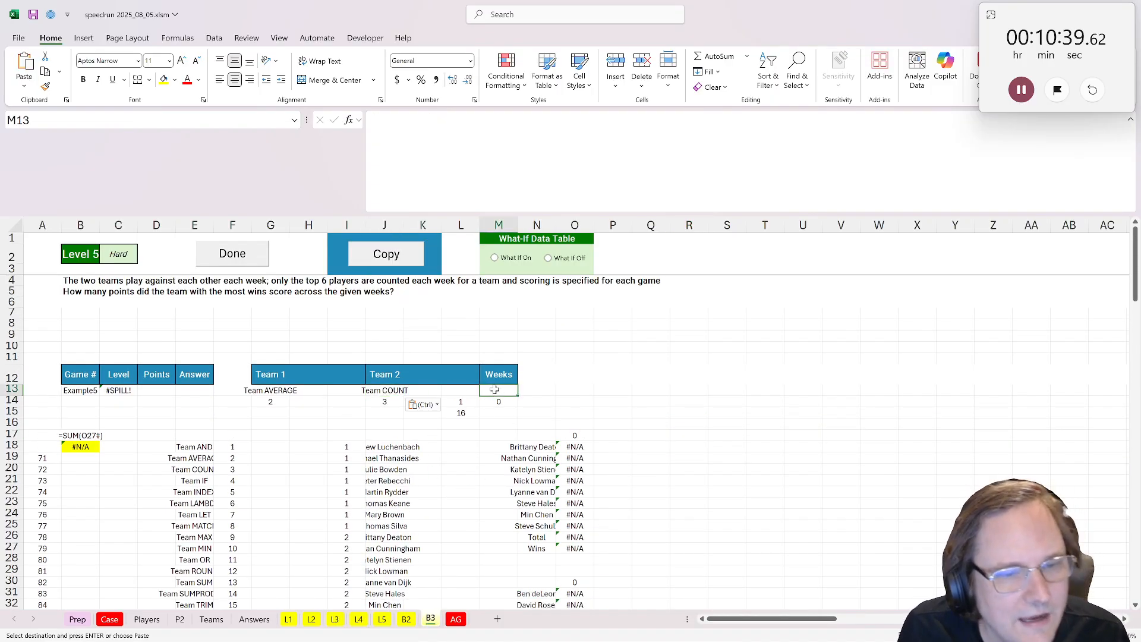
pyautogui.click(513, 404)
pyautogui.write('1')
pyautogui.click(502, 413)
pyautogui.write('1')
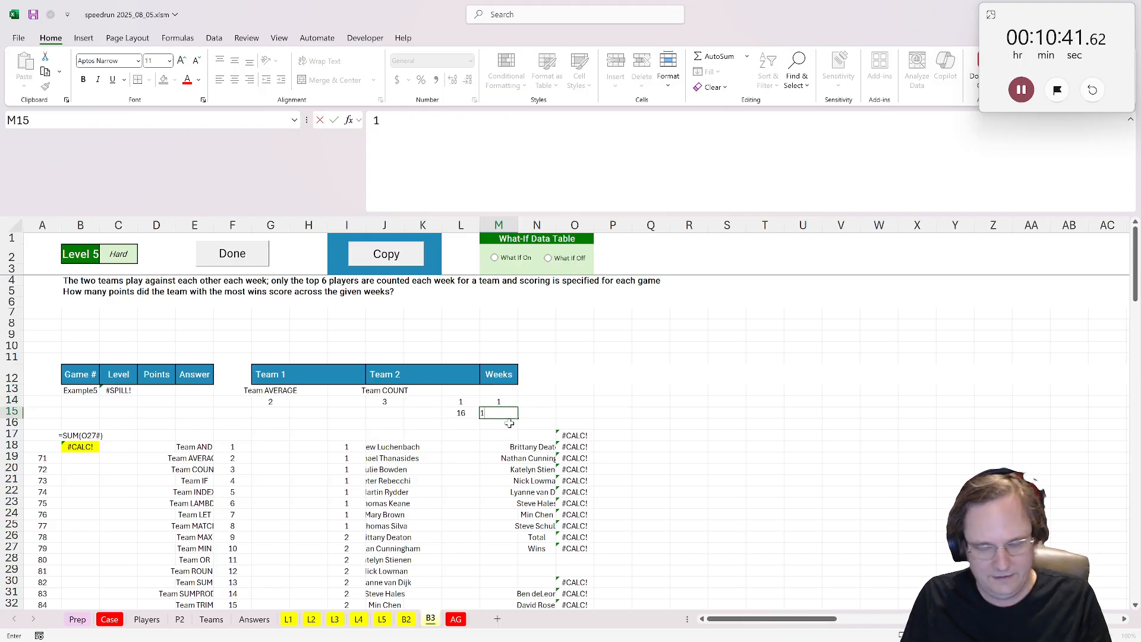
pyautogui.write('6')
# - Enter =SUM(O27#) in O47, the corner of the team grid, to total the first team's weekly wins
pyautogui.click(498, 458)
pyautogui.scroll(-3, 498, 460)
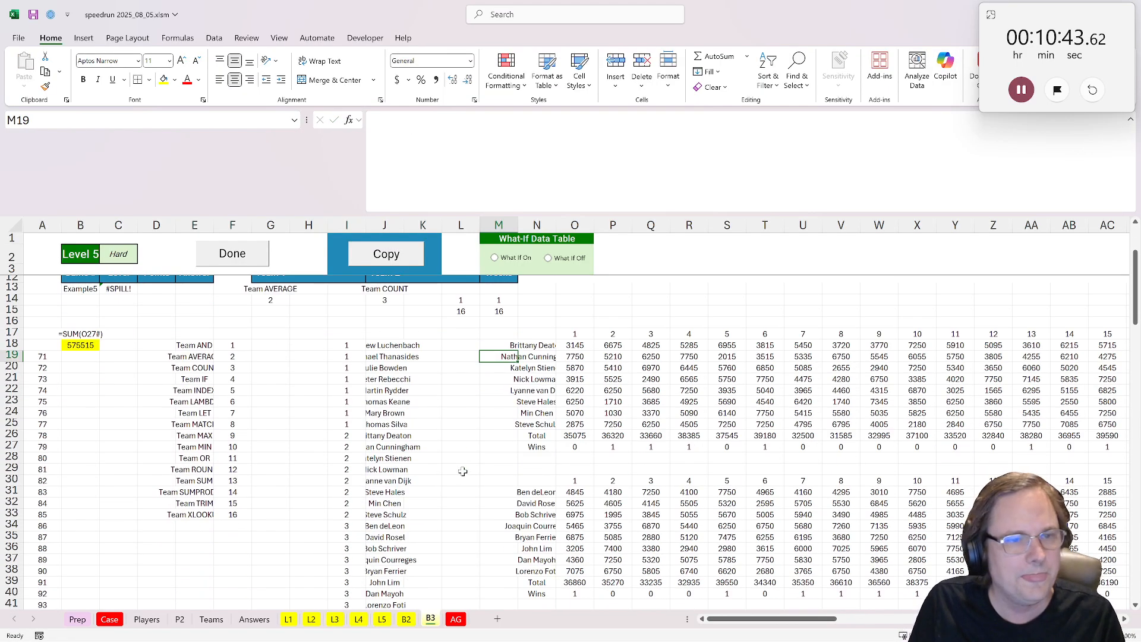
pyautogui.scroll(-1, 455, 472)
pyautogui.scroll(-3, 367, 477)
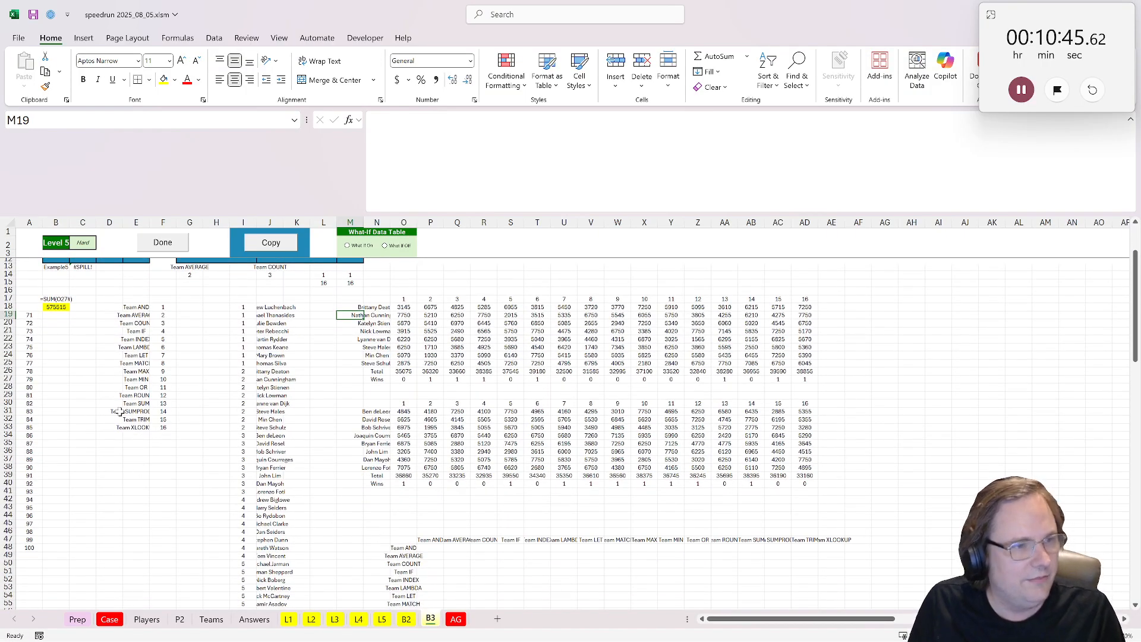
pyautogui.click(403, 540)
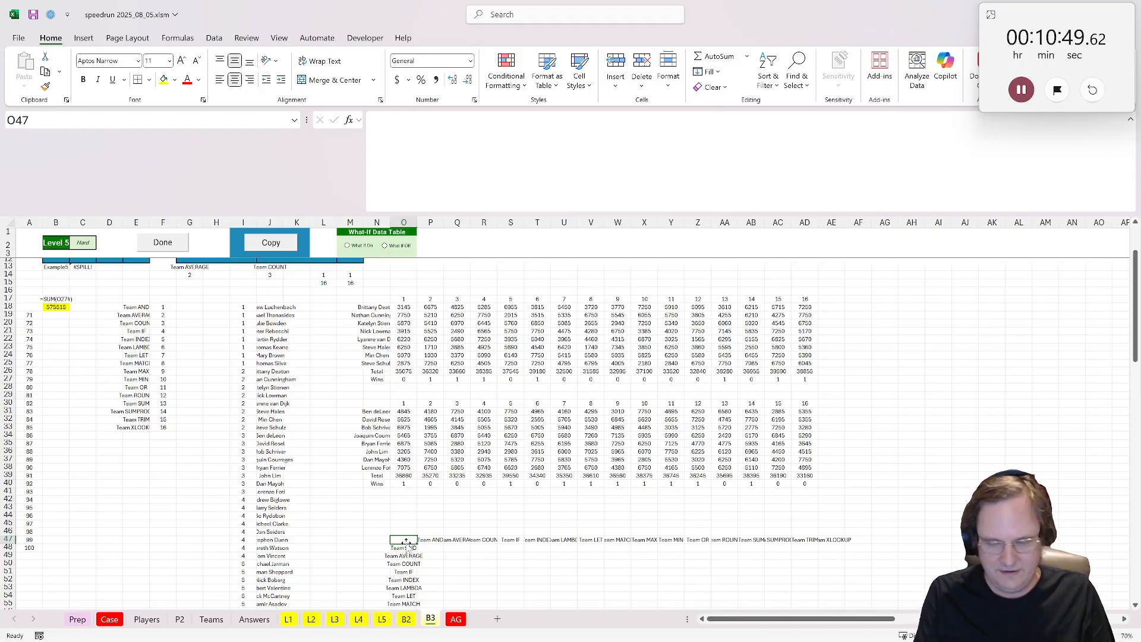
pyautogui.write('=sum(')
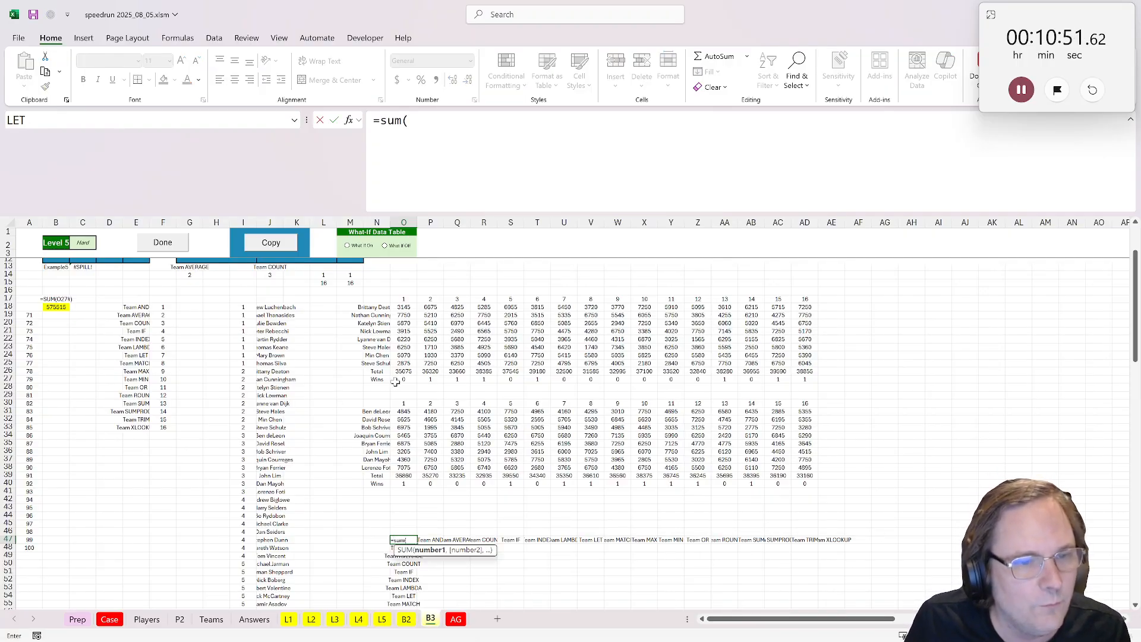
pyautogui.moveTo(395, 382); pyautogui.dragTo(796, 382)
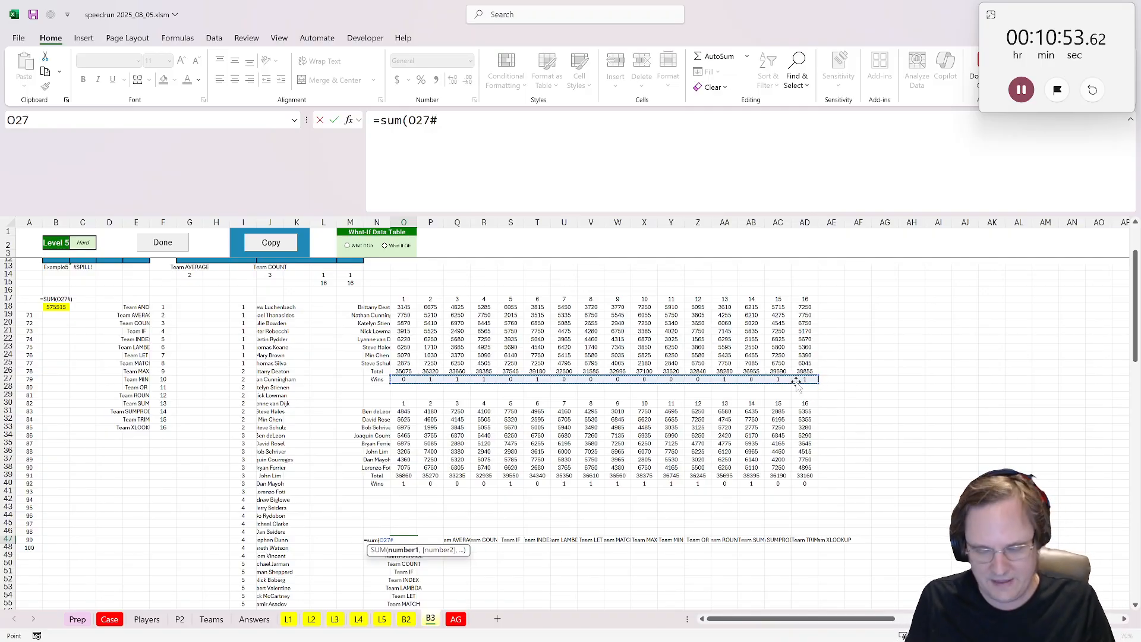
pyautogui.hotkey('ctrl', 'Return')
# - Create a data table over O47:AE63 with G13 as the row input cell and J13 as the column input cell
pyautogui.scroll(-7, 729, 432)
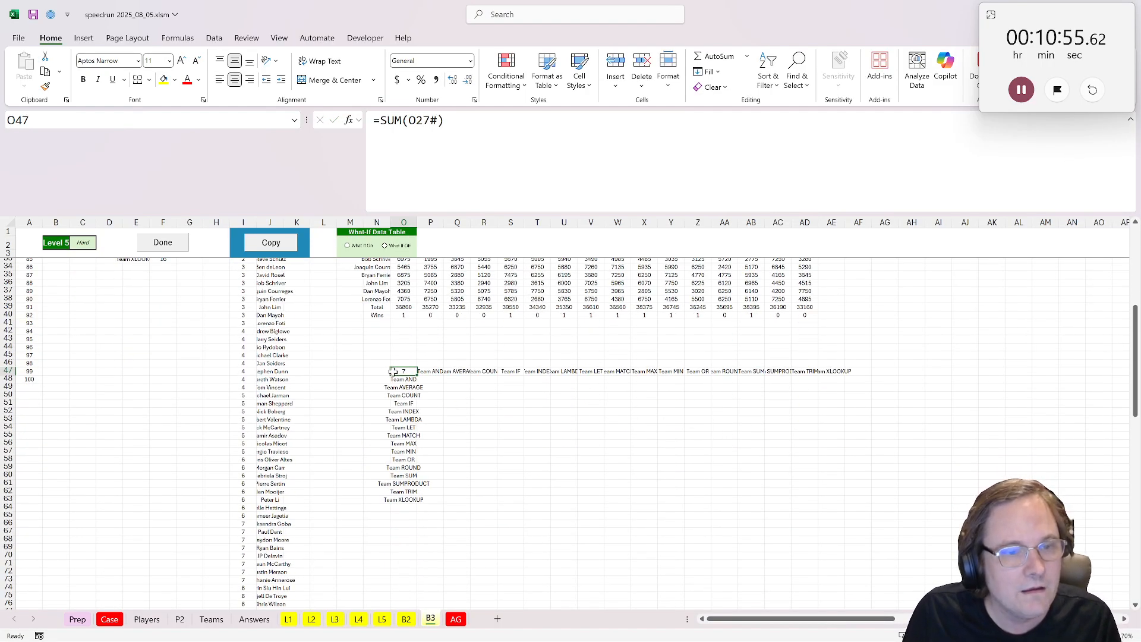
pyautogui.moveTo(393, 372); pyautogui.dragTo(831, 504)
pyautogui.click(50, 14)
pyautogui.scroll(8, 535, 416)
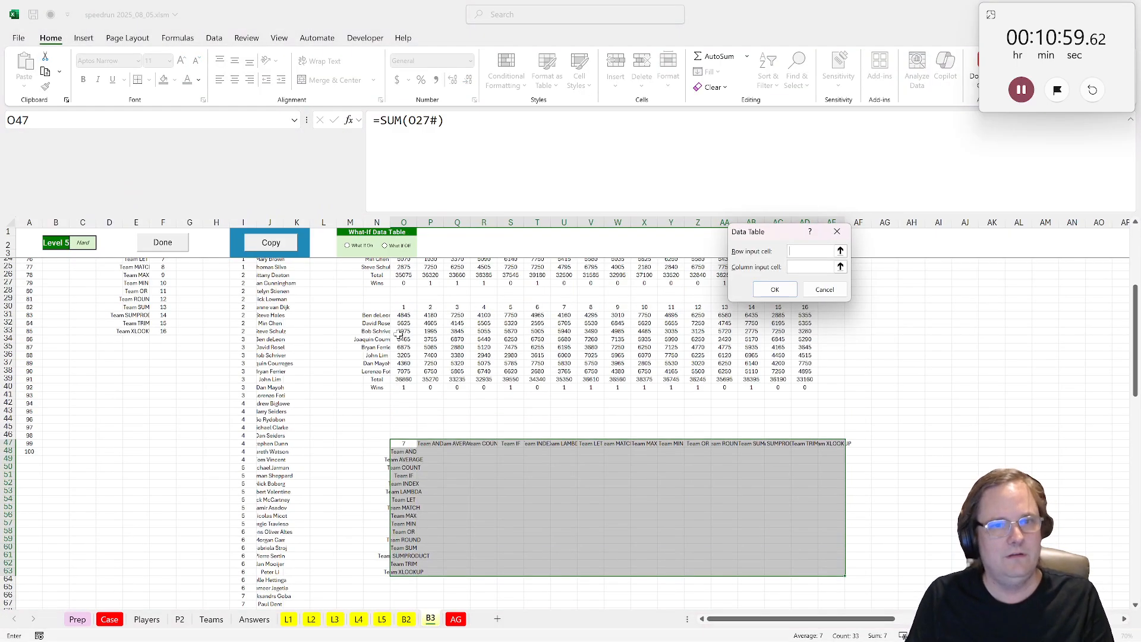
pyautogui.scroll(3, 583, 303)
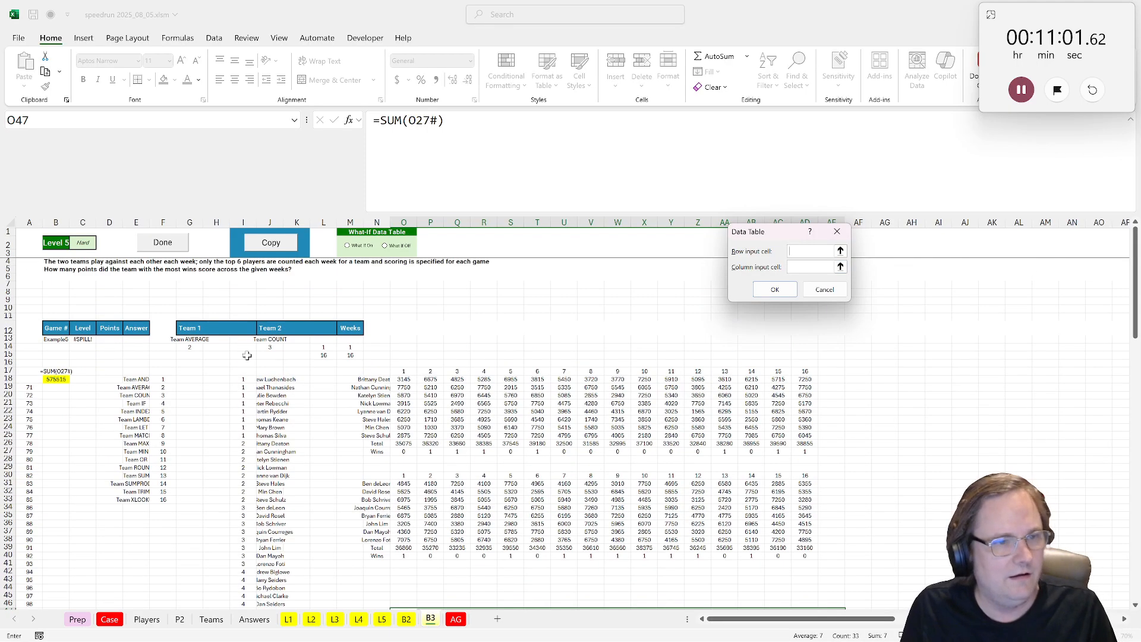
pyautogui.click(189, 339)
pyautogui.press('Tab')
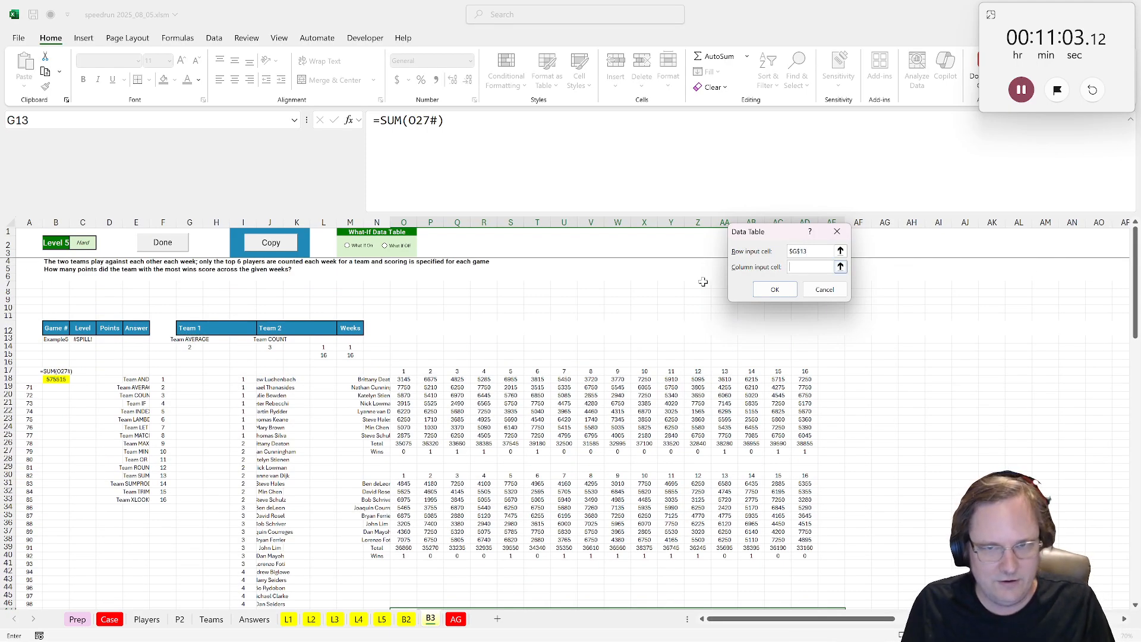
pyautogui.click(268, 341)
pyautogui.click(775, 289)
# - Enter =SUM(P48:P63)-16 in P64 to total the first team's wins without its match against itself
pyautogui.scroll(-9, 431, 462)
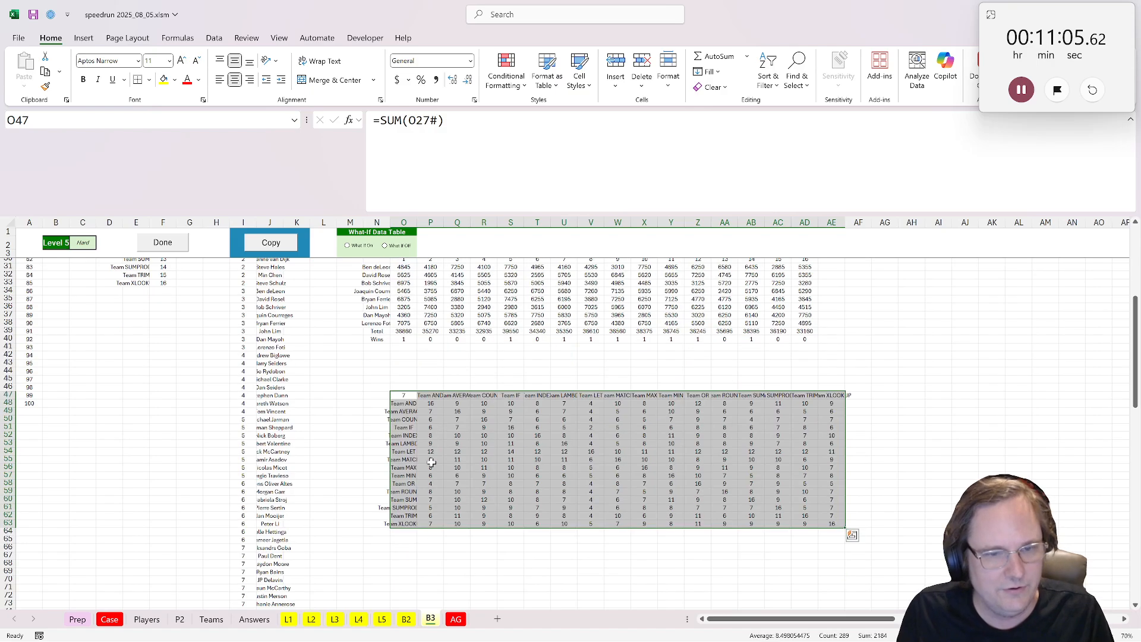
pyautogui.click(424, 538)
pyautogui.press('Up')
pyautogui.write('=su')
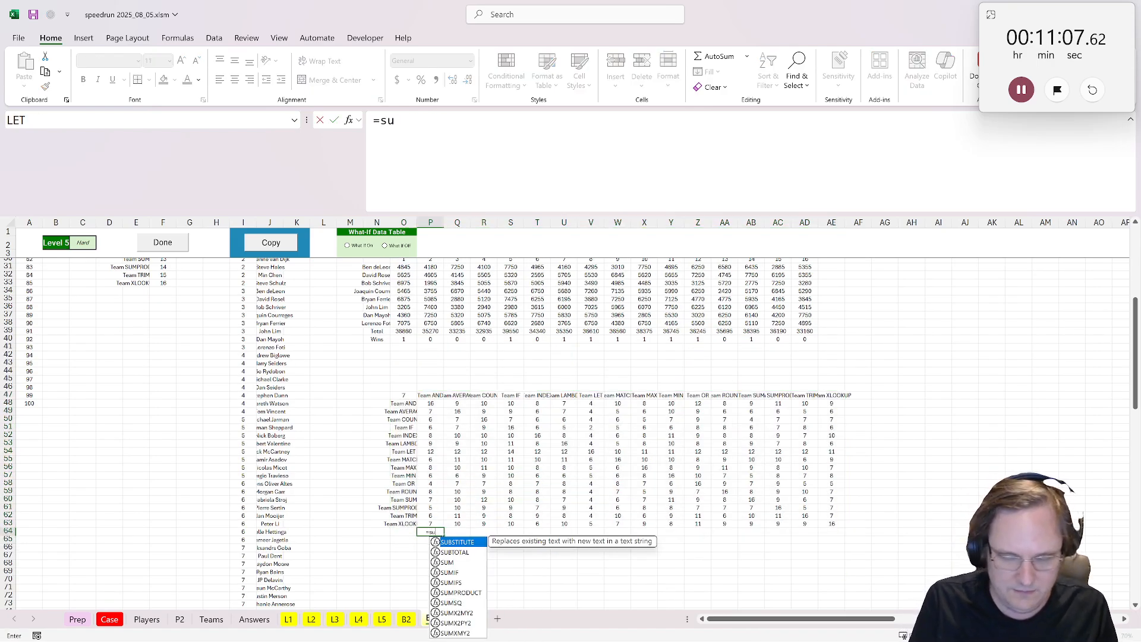
pyautogui.write('m(')
pyautogui.moveTo(432, 403); pyautogui.dragTo(426, 523)
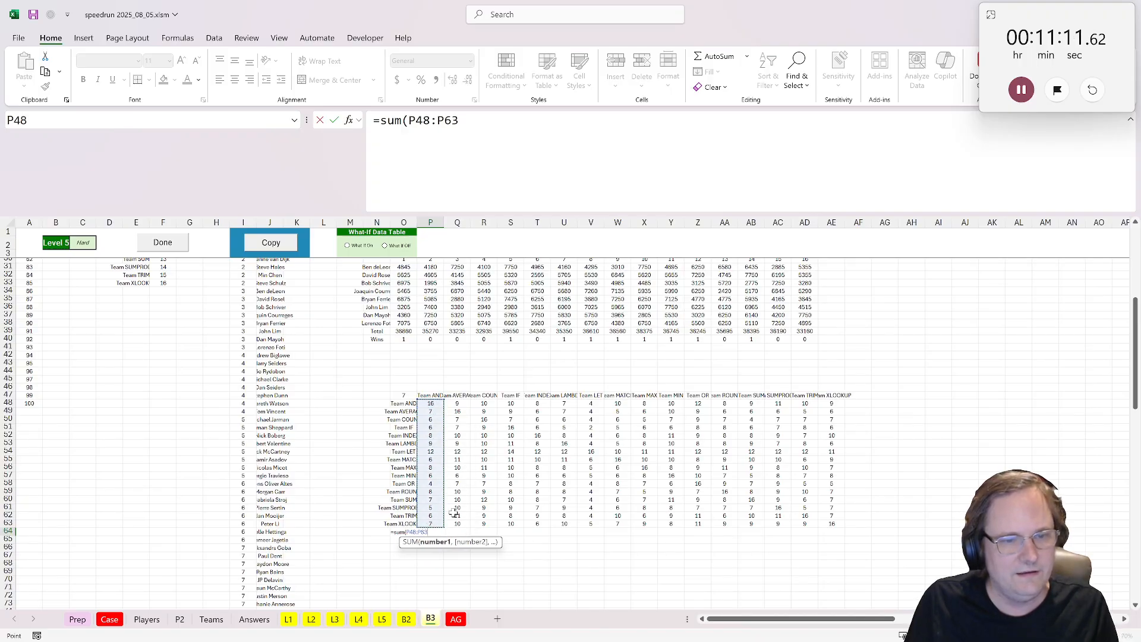
pyautogui.press('Return')
pyautogui.click(437, 532)
pyautogui.press('F2')
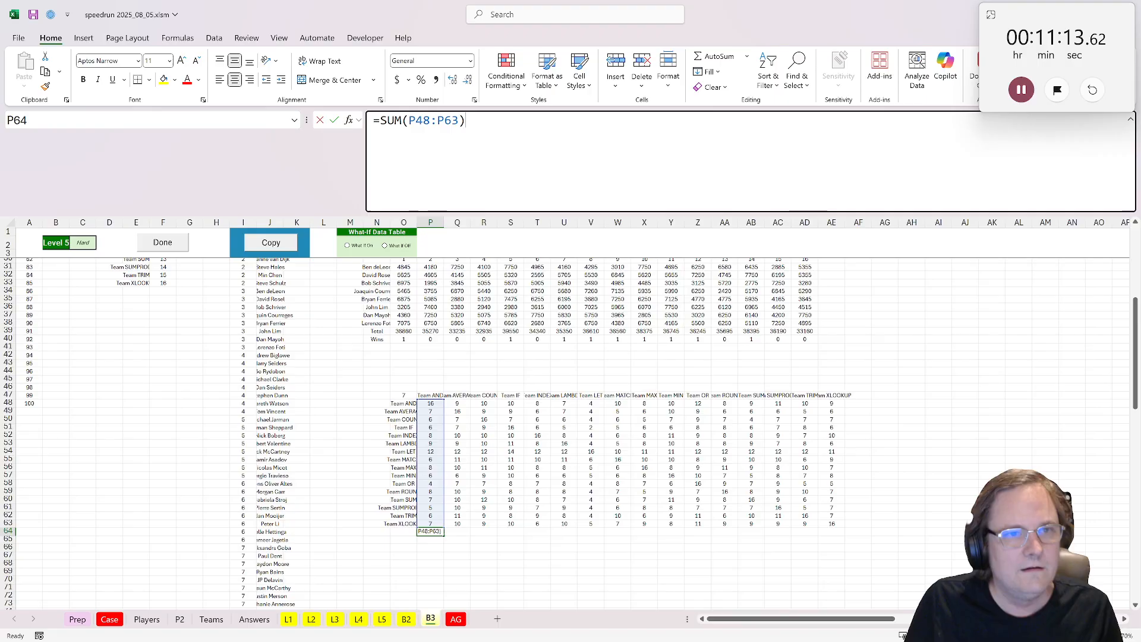
pyautogui.hotkey('ctrl', 'Return')
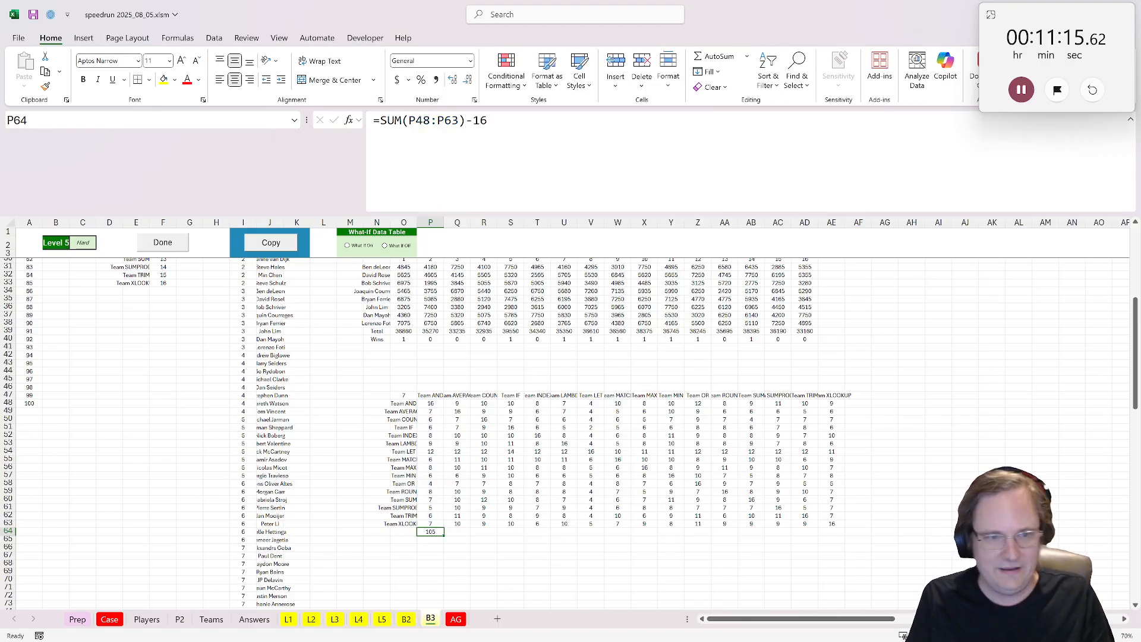
# - Copy the P64 win total formula across row 64 through AE64 for all teams
pyautogui.hotkey('ctrl', 'c')
pyautogui.keyDown('shift'); pyautogui.click(819, 533); pyautogui.keyUp('shift')
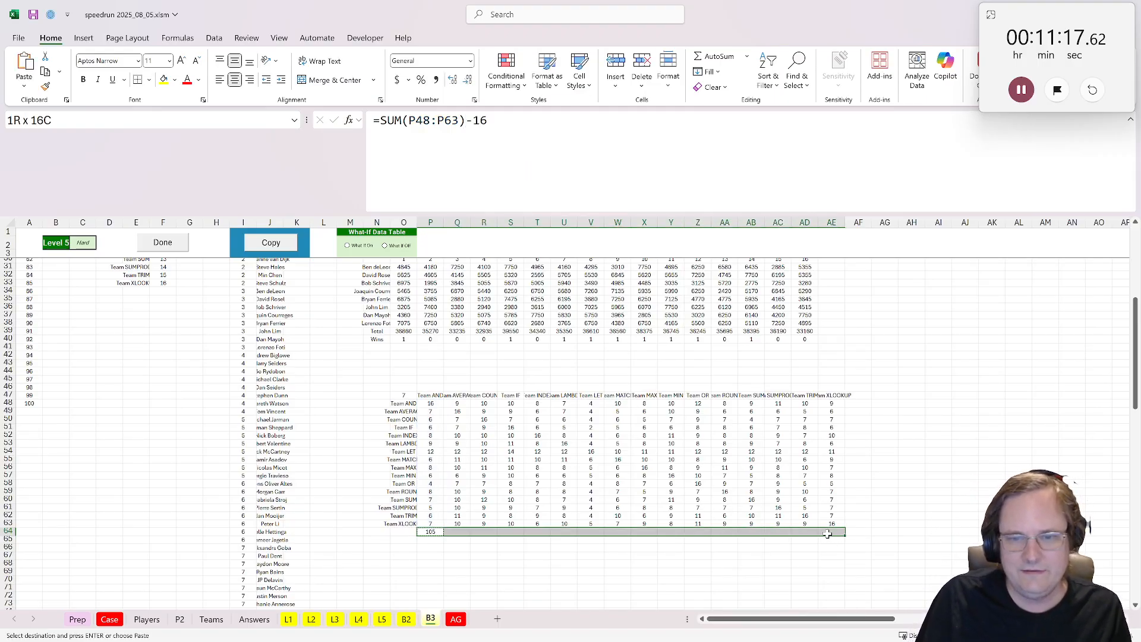
pyautogui.hotkey('ctrl', 'v')
# - Enter =MIN(P64:AE64) in P66 to find the fewest total wins
pyautogui.click(430, 547)
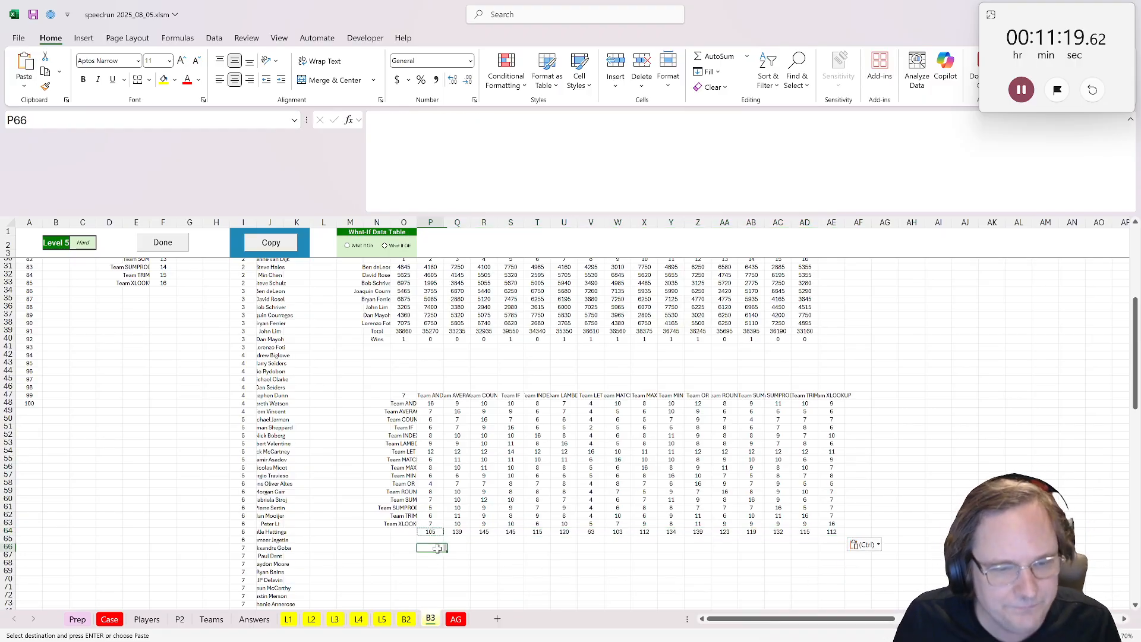
pyautogui.write('=min(')
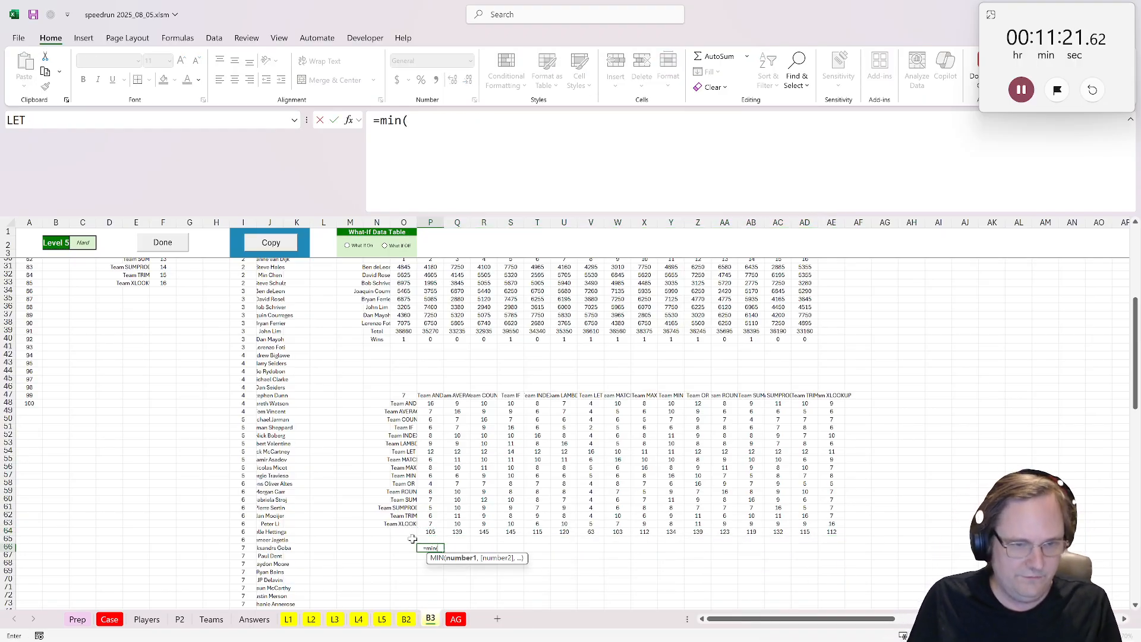
pyautogui.moveTo(427, 532); pyautogui.dragTo(823, 533)
pyautogui.press('Return')
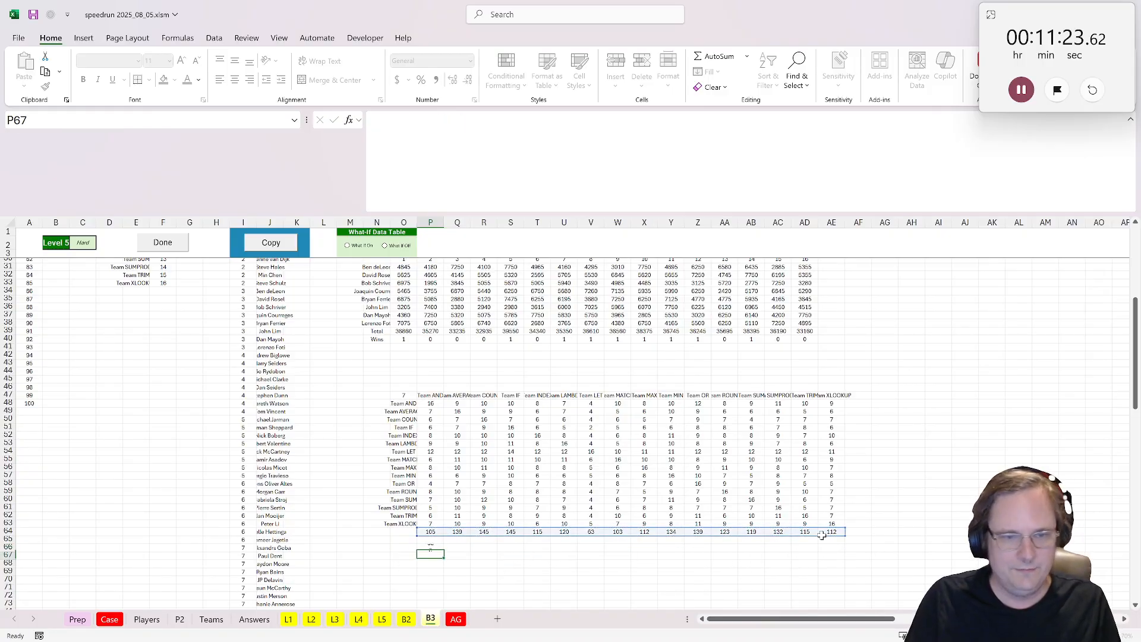
# - Copy the minimum from P66, paste it as a value into the Bonus 3 answer on the Case sheet, and pause the stopwatch
pyautogui.press('Up')
pyautogui.hotkey('ctrl', 'c')
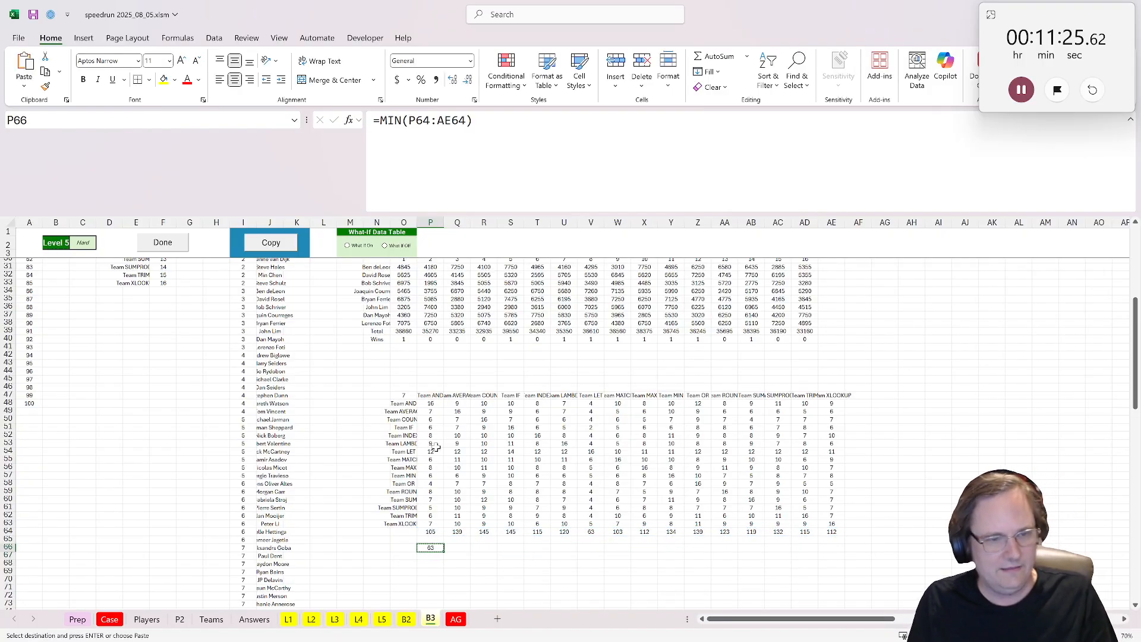
pyautogui.click(109, 619)
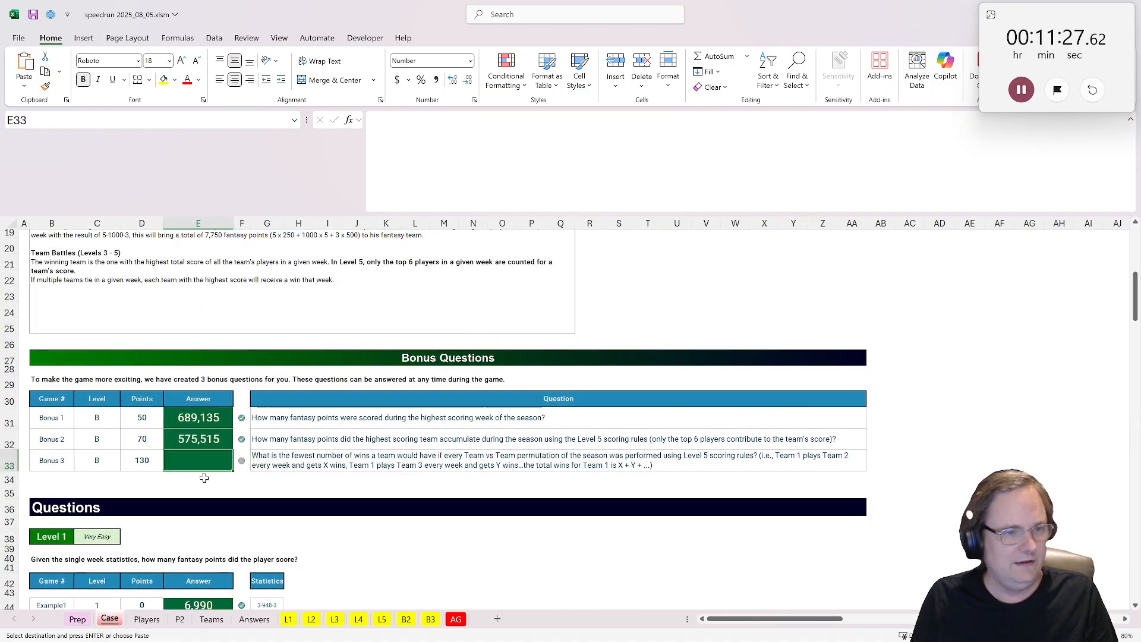
pyautogui.hotkey('ctrl', 'shift', 'v')
pyautogui.click(1022, 89)
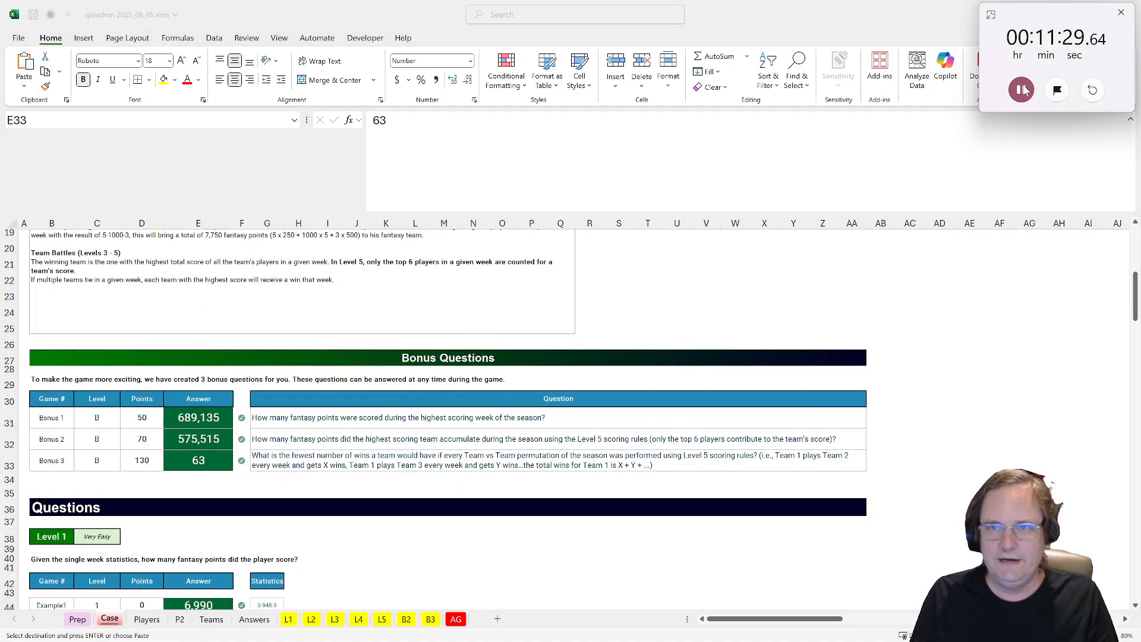